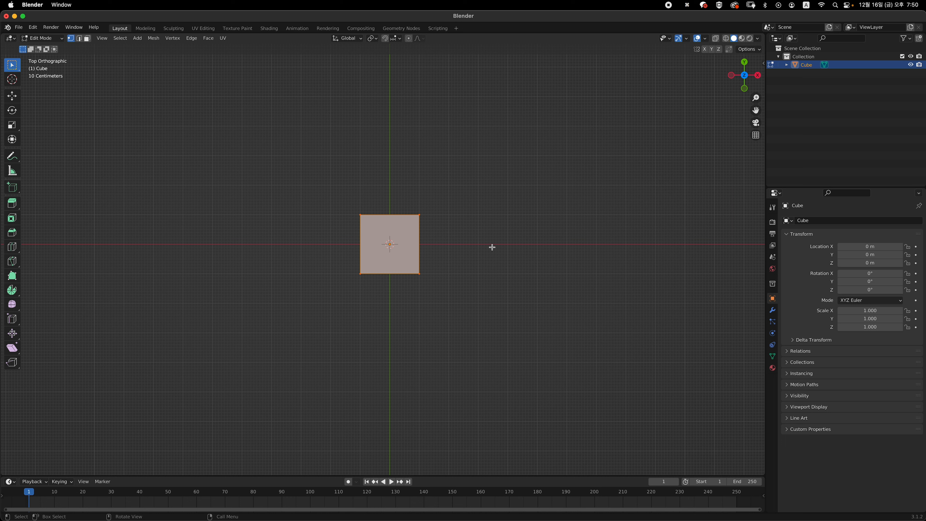
Step: Enlarge the cube to about 1.8 times and stretch it into a rectangle, about 1.4 times along X and slightly along Y
key(s)
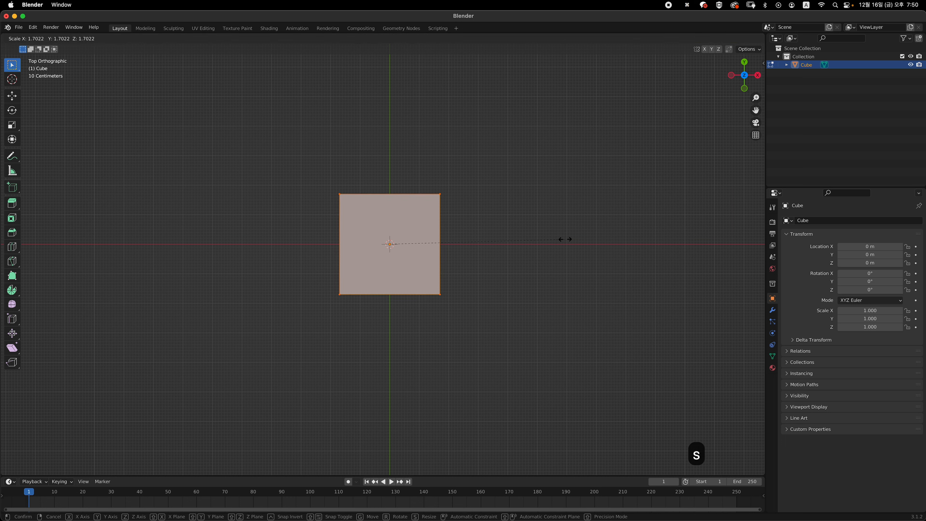
click(554, 241)
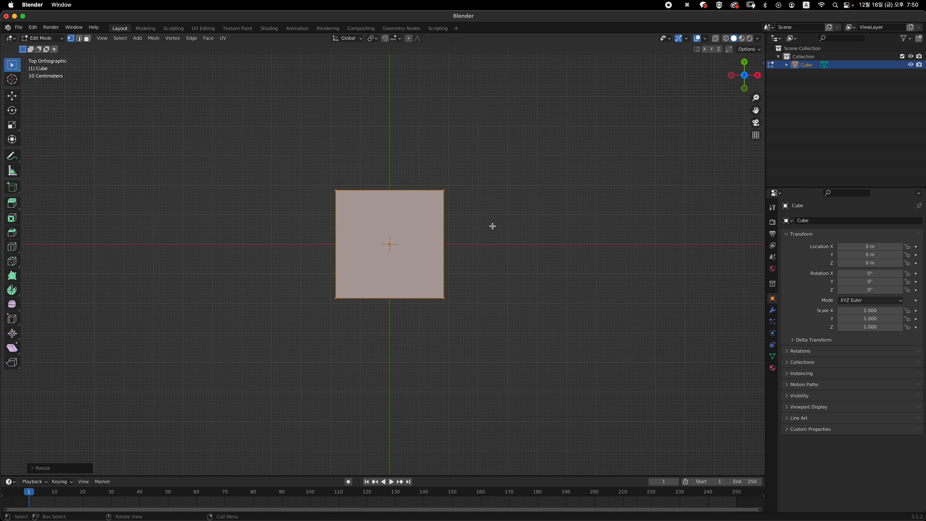
key(s)
key(x)
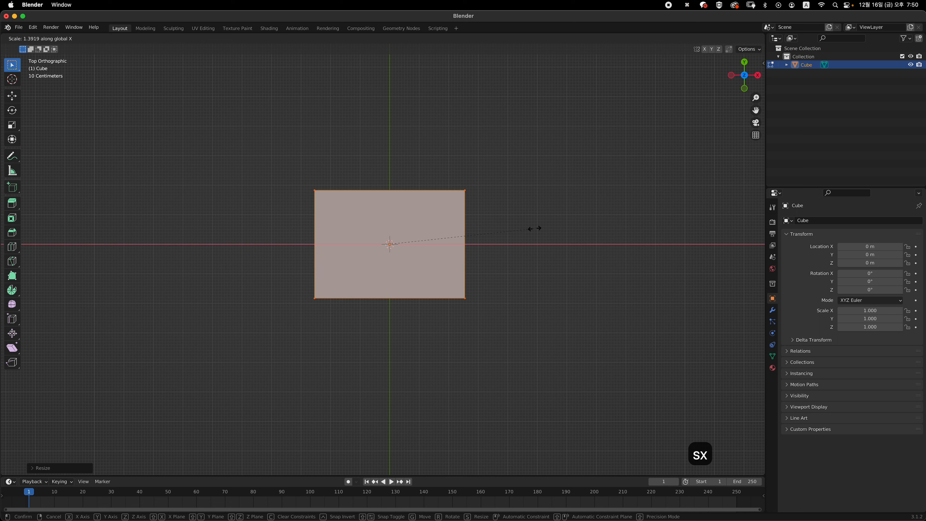
click(534, 228)
key(s)
click(533, 229)
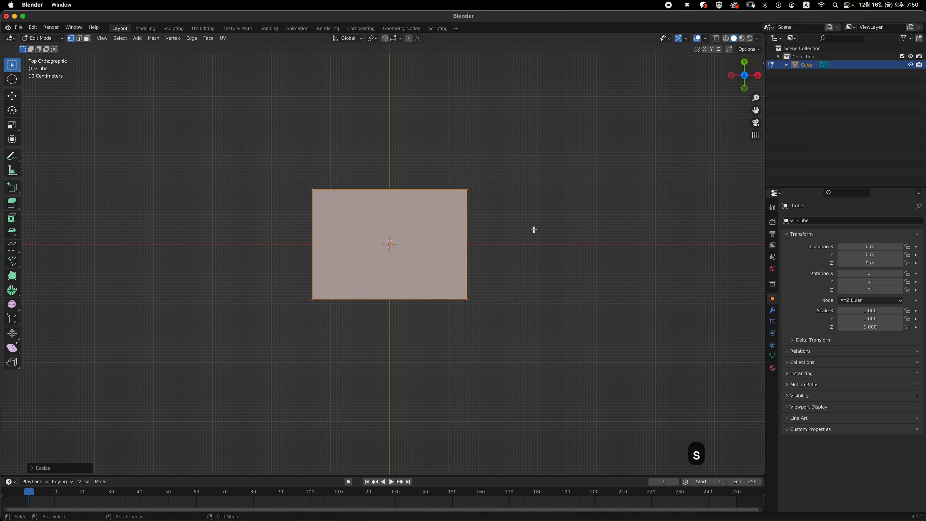
key(s)
key(y)
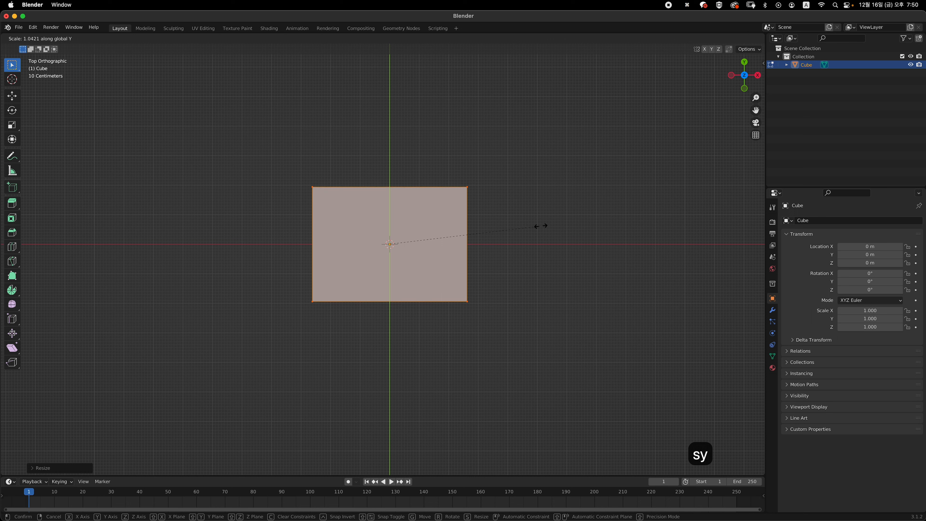
click(543, 225)
Step: From the right view, flatten the cube along Z into a slab about one tenth as thick as it is deep
middle_drag(517, 226, 487, 195)
key(grave)
key(s)
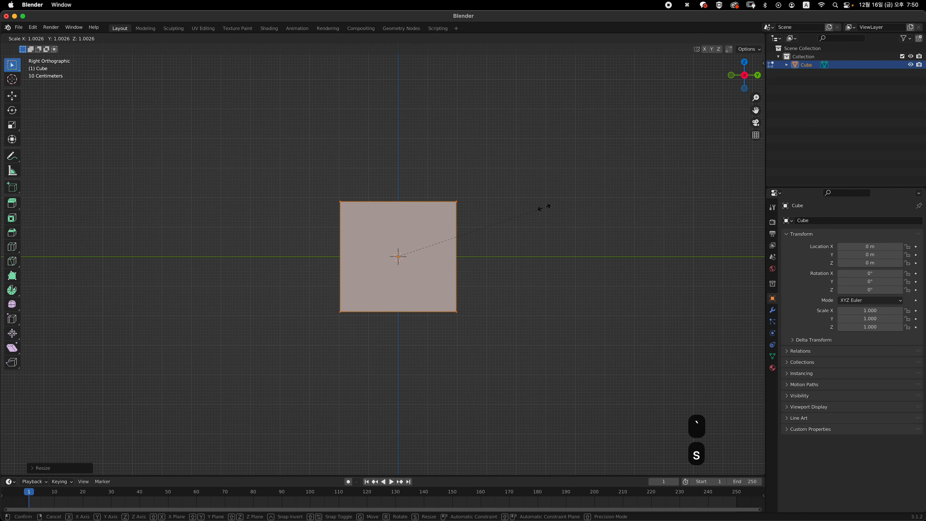
key(z)
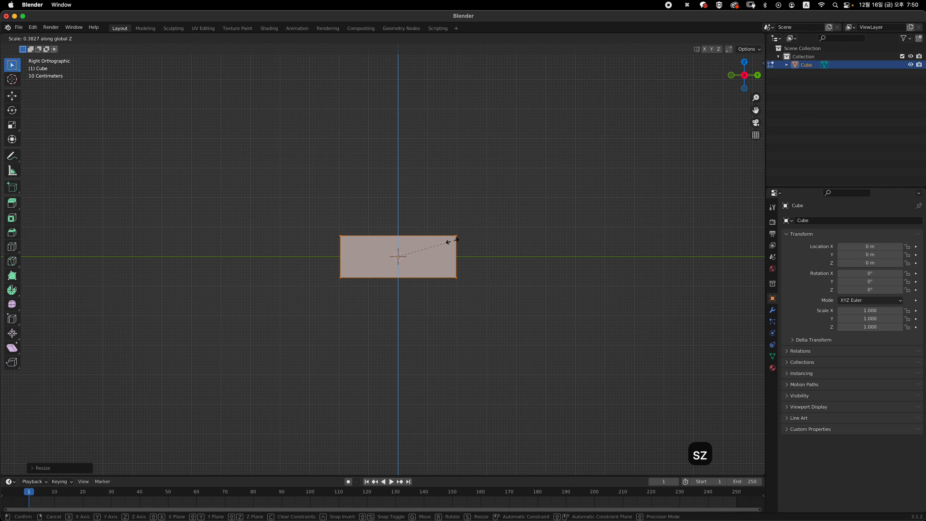
click(418, 247)
scroll(432, 236, up, 4)
key(s)
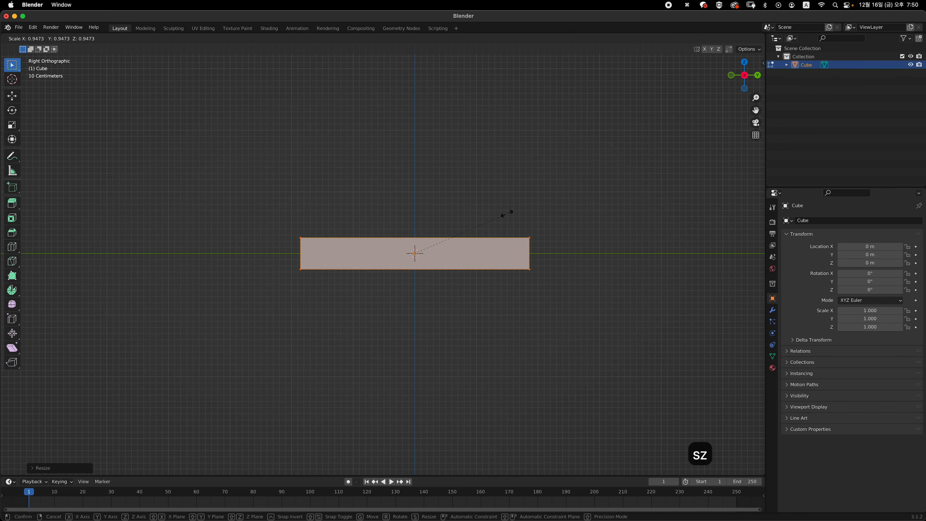
key(z)
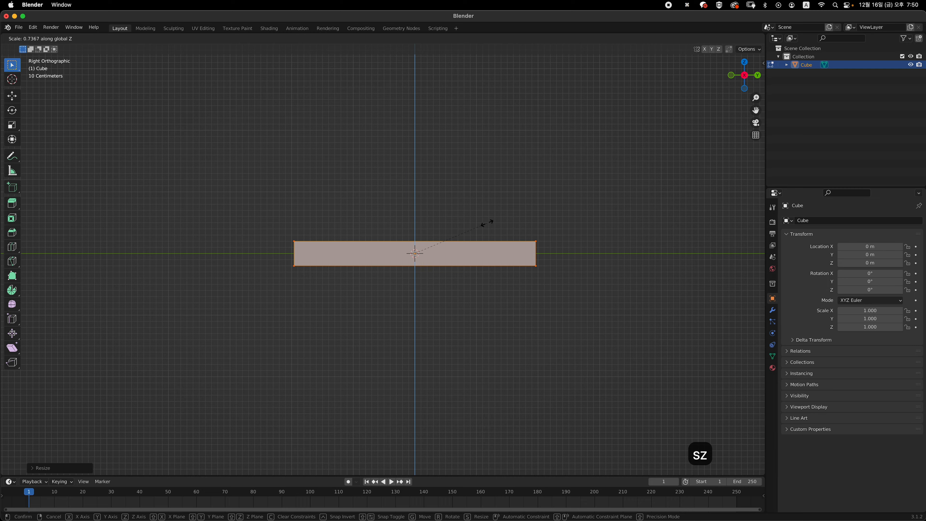
click(487, 223)
Step: Bevel the slab's four vertical corner edges with a width of about 0.55 m and 4 segments, and return to Object Mode
middle_drag(517, 269, 520, 166)
key(grave)
click(521, 153)
ctrl+scroll(561, 202, down, 4)
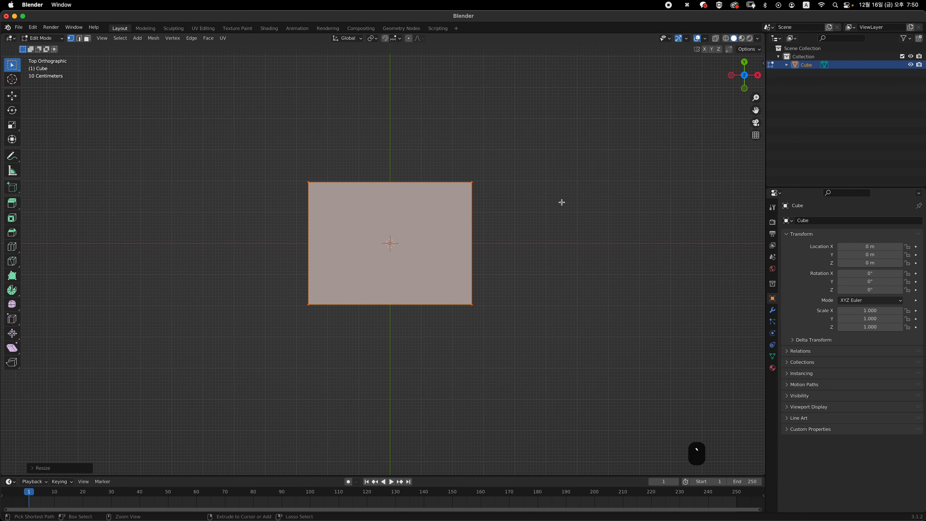
middle_drag(561, 202, 383, 298)
key(2)
click(410, 305)
middle_drag(591, 252, 525, 258)
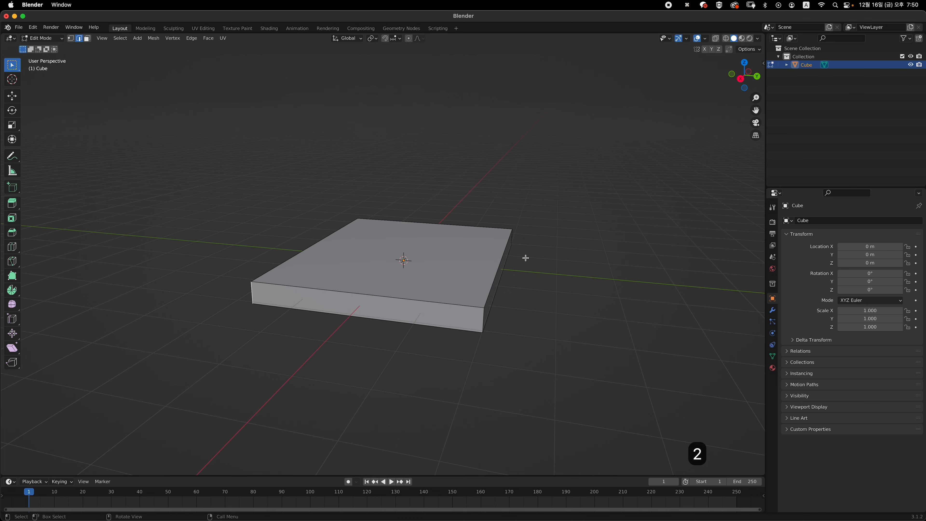
middle_drag(482, 314, 425, 317)
key(super+z)
key(grave)
key(super+b)
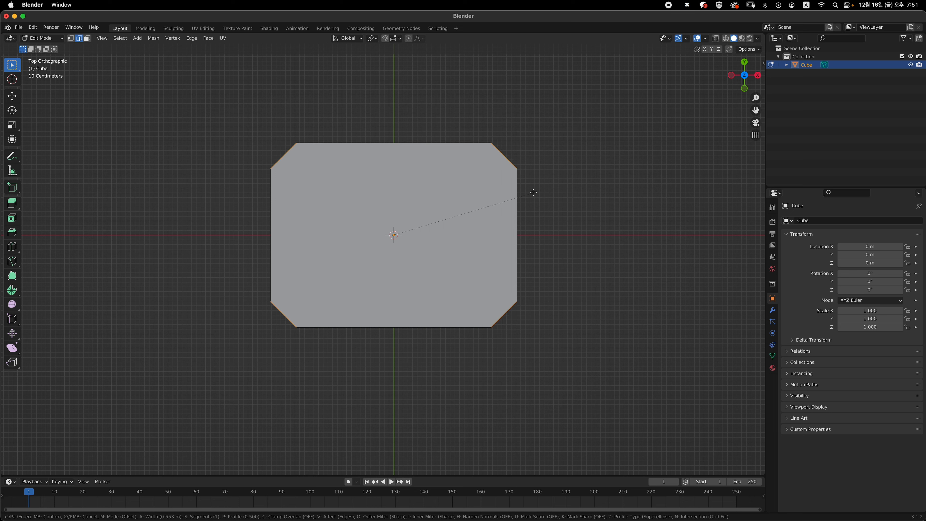
scroll(533, 192, up, 2)
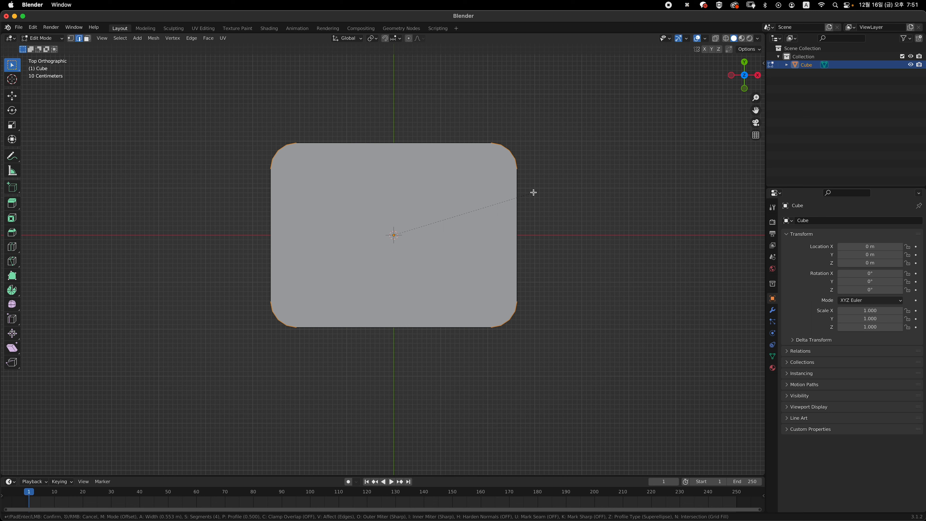
key(Return)
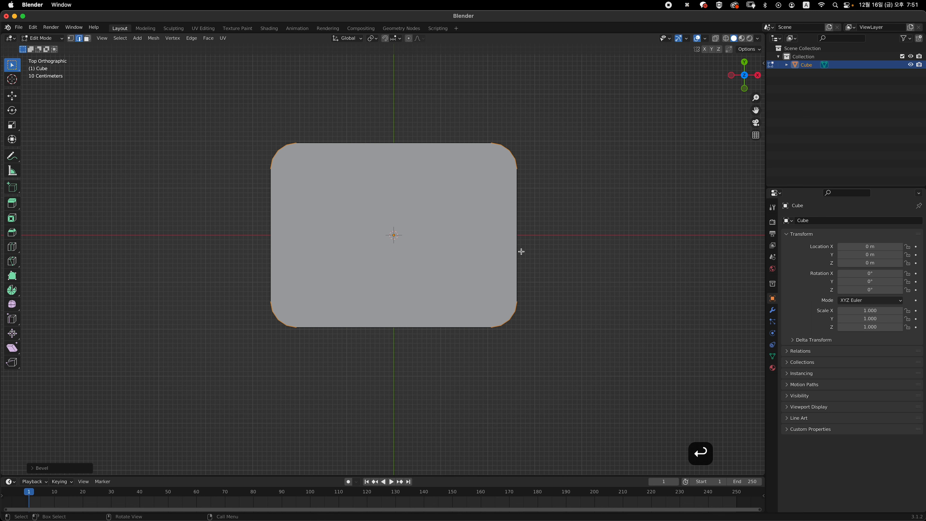
middle_drag(522, 251, 532, 269)
key(Tab)
Step: In top view, add a second cube and move it to about X -0.9 m, Y 0.55 m on the slab
key(grave)
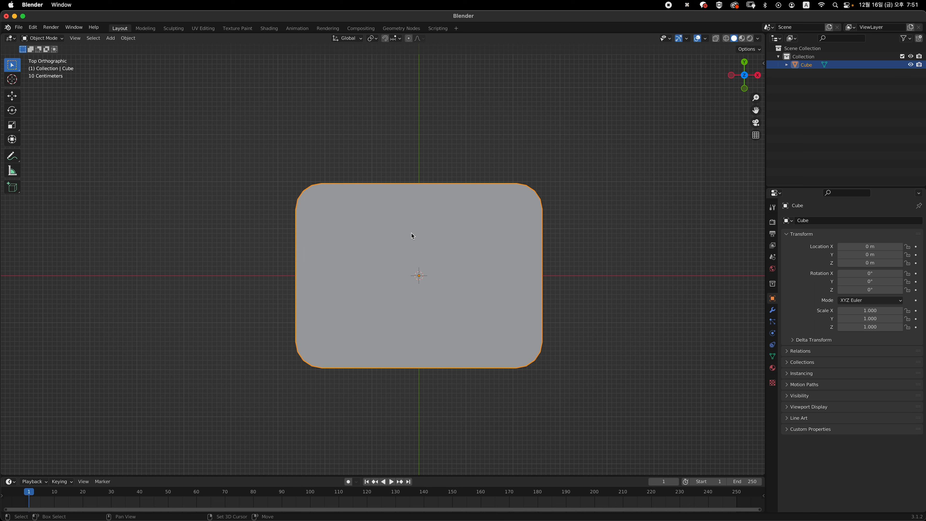
key(shift+a)
click(466, 242)
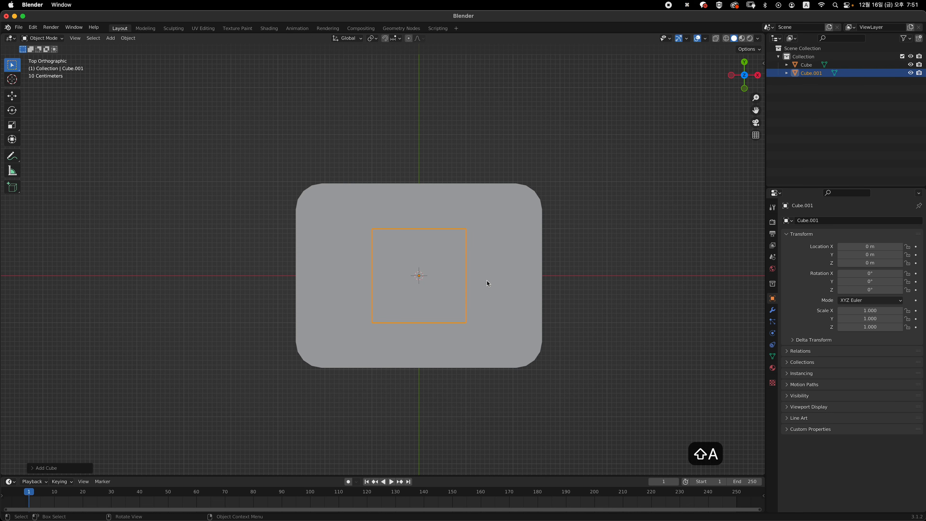
key(g)
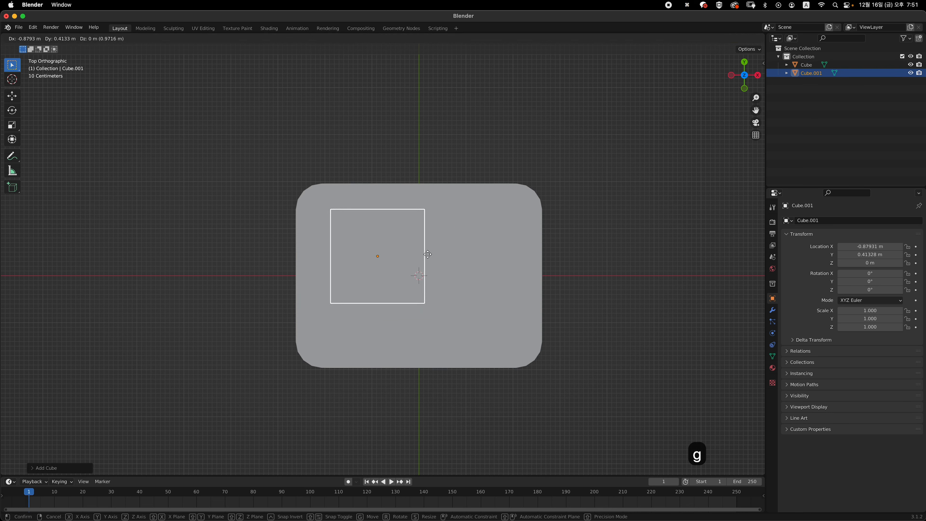
click(428, 251)
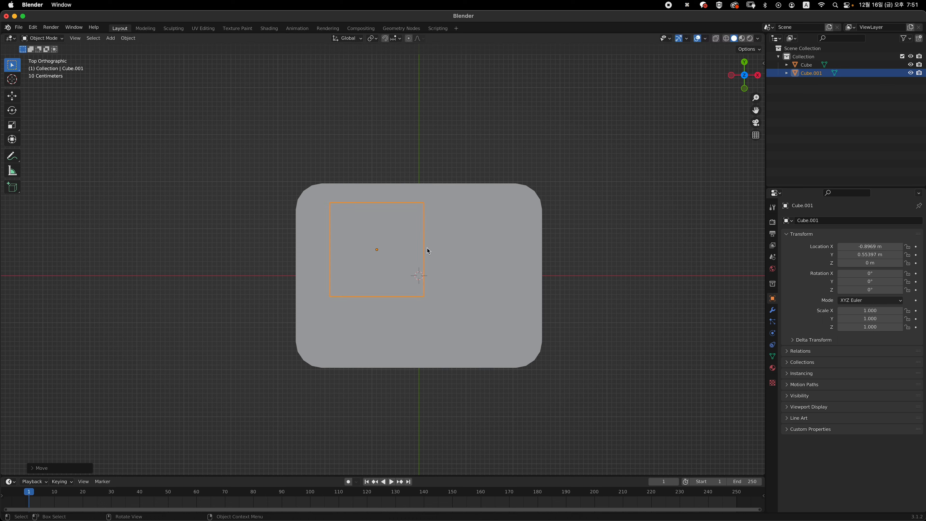
Step: Shrink the new cube to a scale of about 0.38 and place it near the slab's upper-left corner, at about X -1.4 m, Y 1.14 m
key(s)
click(417, 249)
key(g)
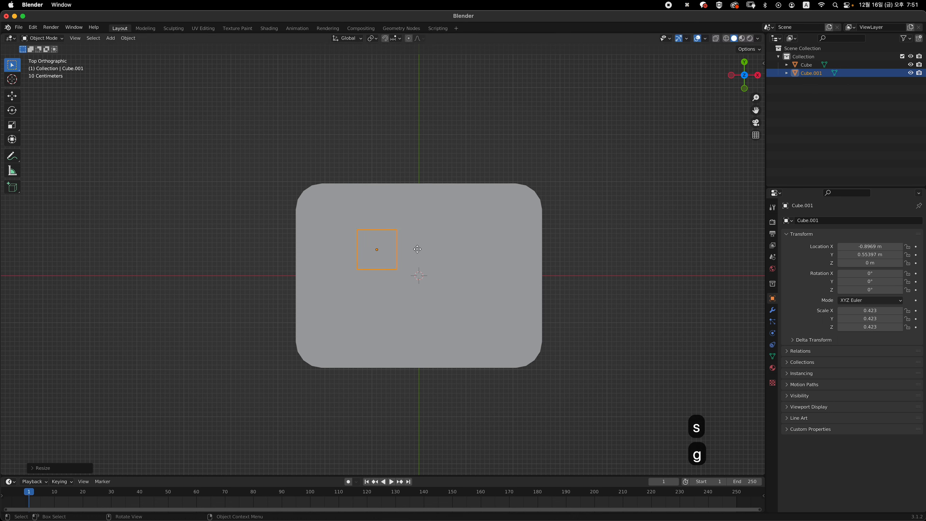
click(393, 227)
key(s)
key(s)
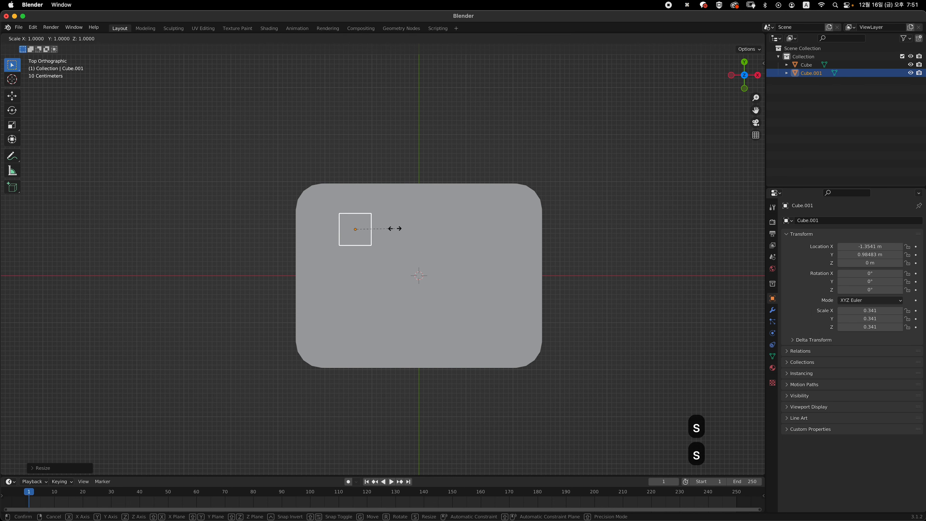
click(399, 228)
key(g)
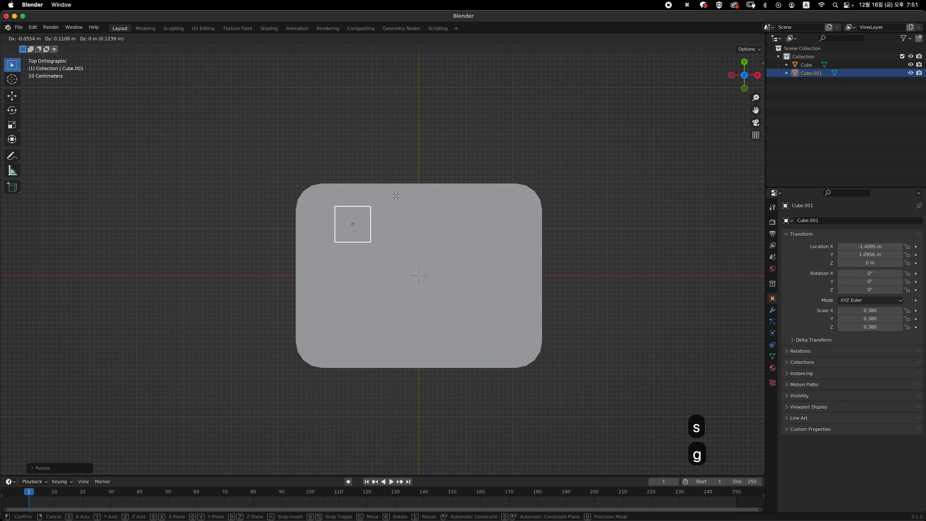
click(401, 181)
Step: From the right view, flatten the small cube's mesh along Z until it is slightly thinner than the slab
middle_drag(408, 242, 487, 234)
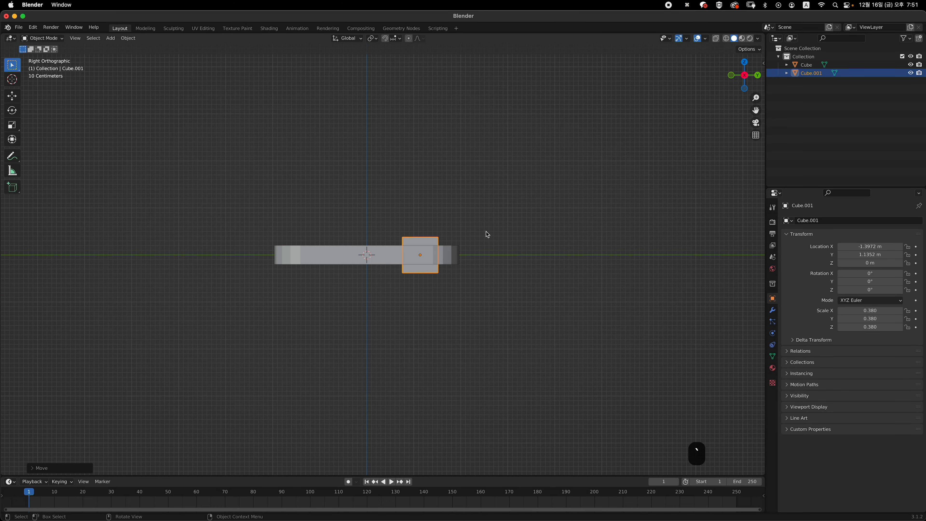
scroll(442, 229, up, 2)
key(Tab)
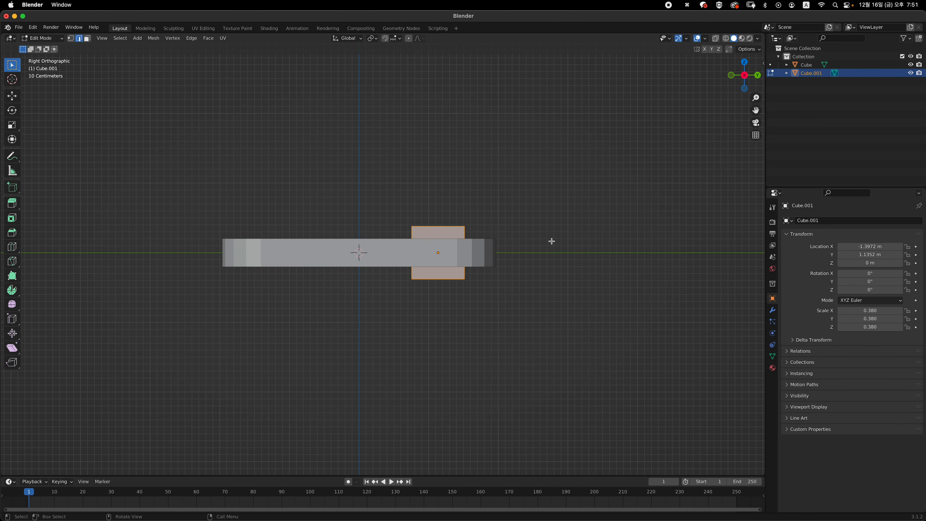
key(s)
key(z)
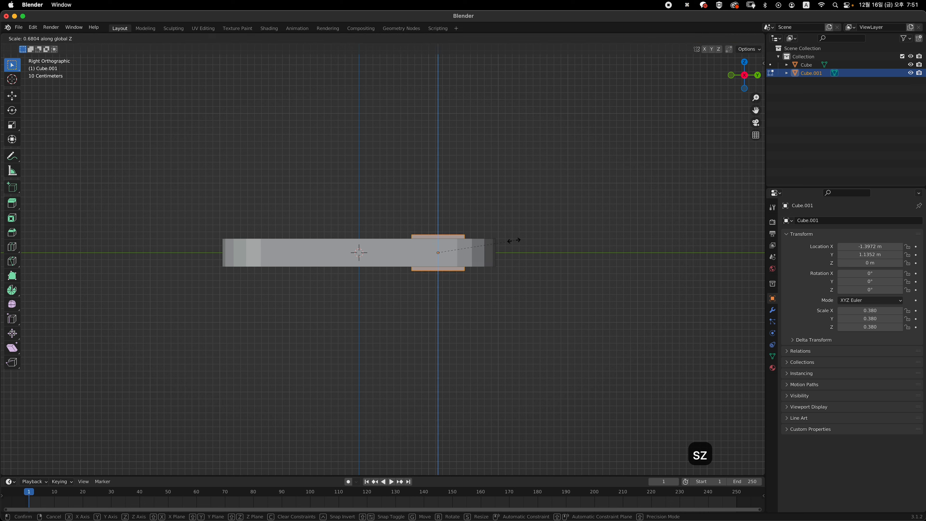
click(492, 242)
key(Tab)
scroll(504, 233, up, 1)
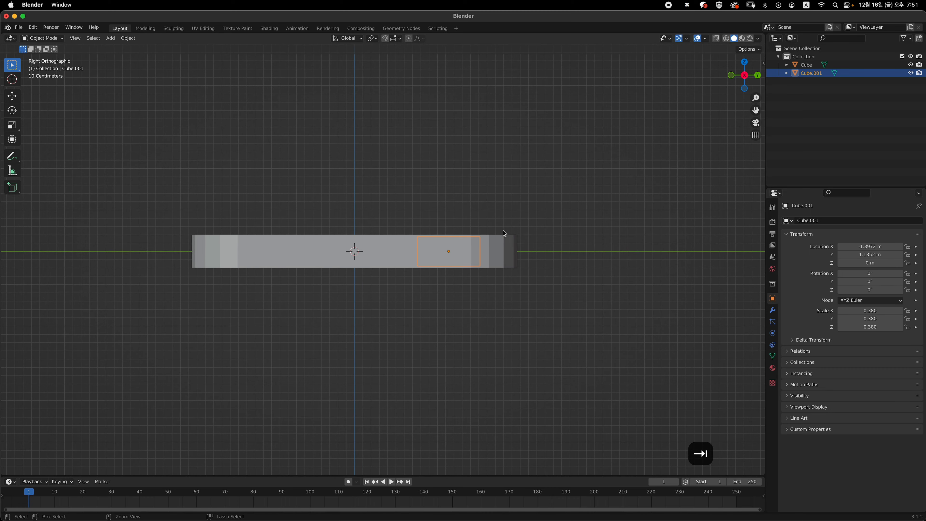
Step: Raise the small block about 0.066 m along Z so that it protrudes slightly above the slab
scroll(503, 230, up, 2)
key(g)
key(z)
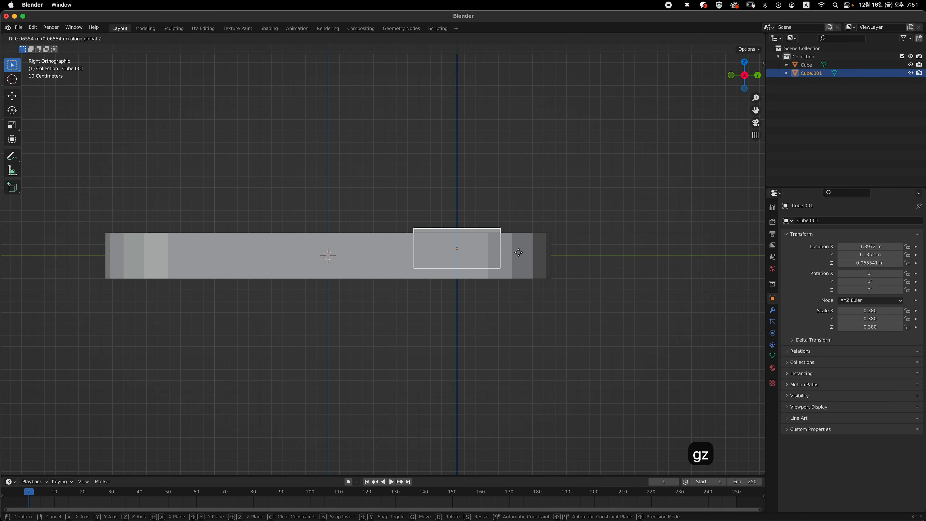
click(513, 256)
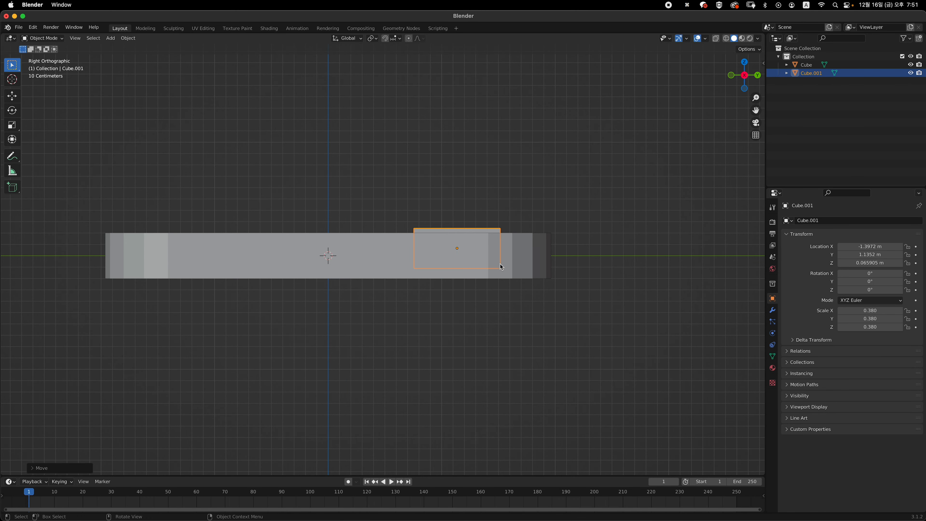
Step: Bevel the small block's four vertical corner edges with 4 segments and return to Object Mode
key(grave)
scroll(470, 309, down, 3)
key(grave)
shift+middle_drag(471, 256, 463, 298)
middle_drag(431, 261, 412, 263)
key(Tab)
key(2)
click(319, 249)
shift+click(414, 248)
key(grave)
key(grave)
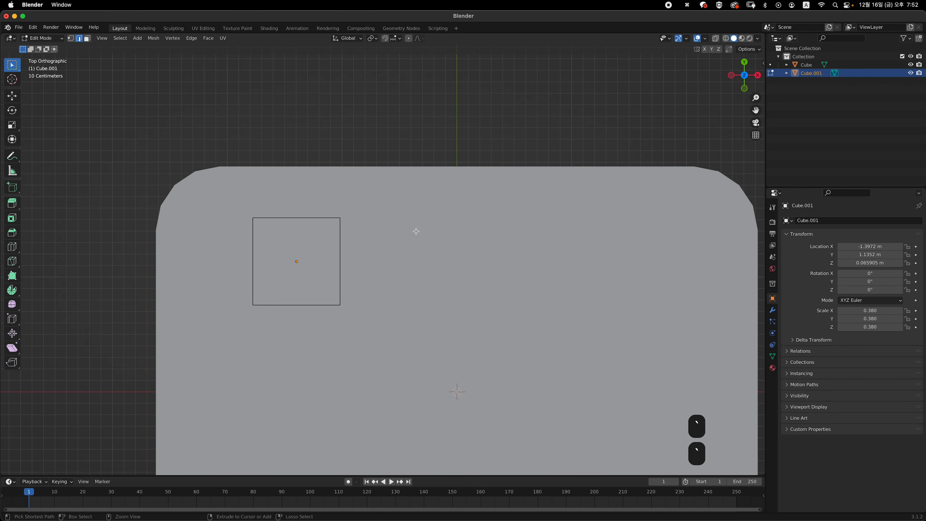
key(super+b)
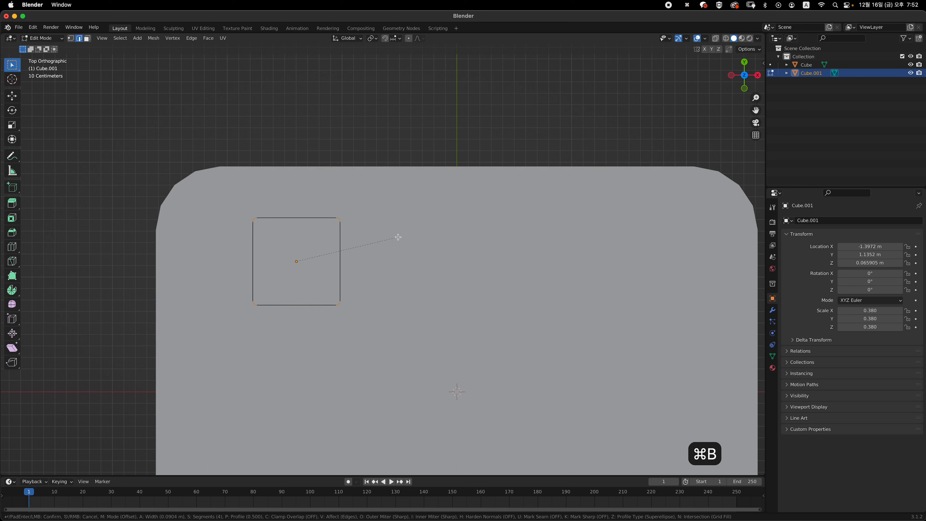
click(424, 230)
key(Tab)
scroll(401, 270, down, 5)
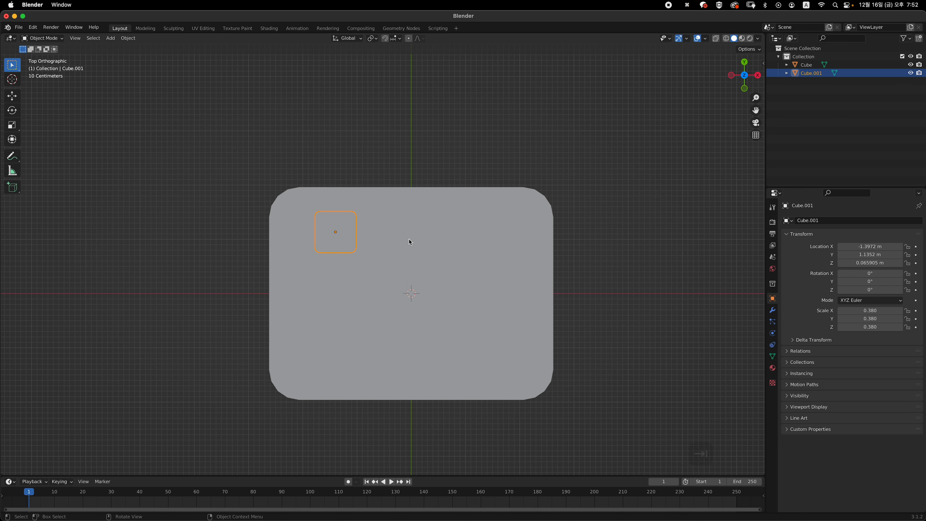
Step: Scale the small rounded block down to about 0.36
key(s)
click(379, 237)
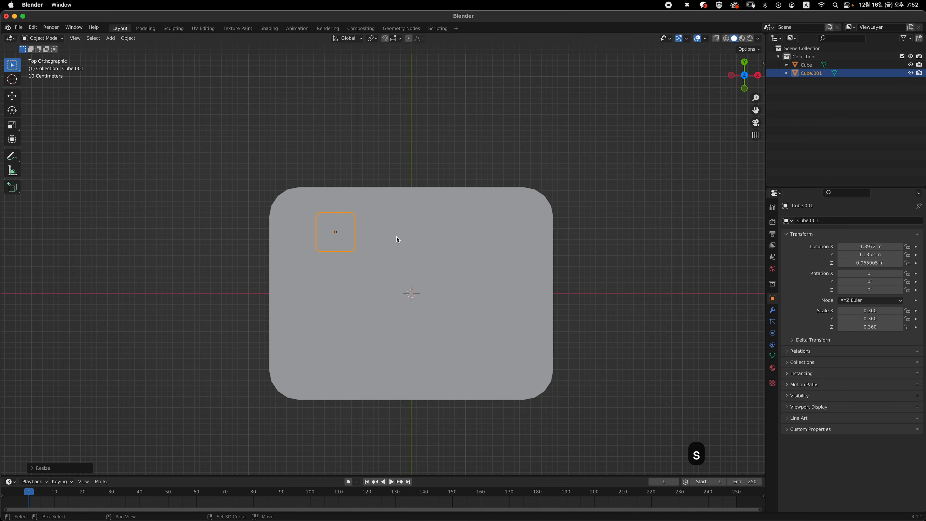
shift+middle_drag(418, 254, 391, 221)
scroll(392, 232, up, 2)
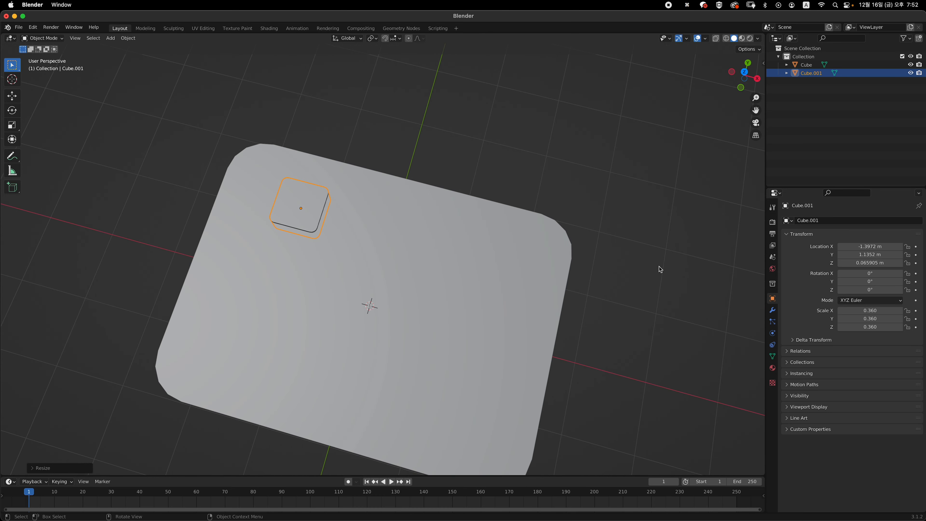
Step: In top view, add an Array modifier with a count of 6 to the small rounded block
key(grave)
shift+middle_drag(493, 226, 491, 218)
key(grave)
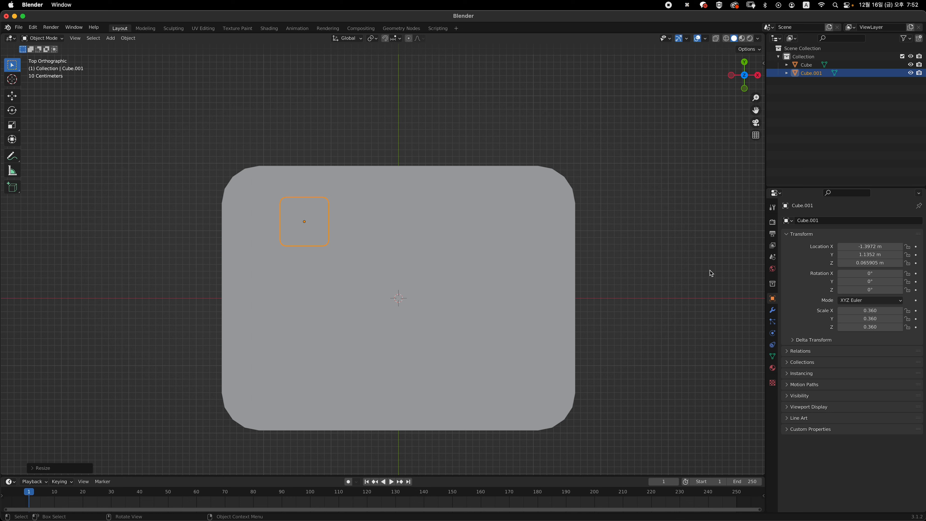
click(772, 311)
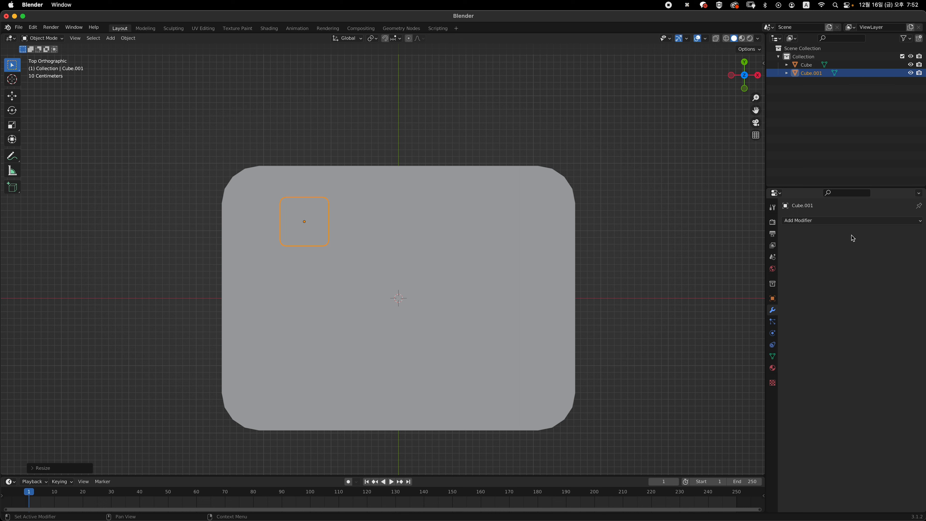
click(839, 221)
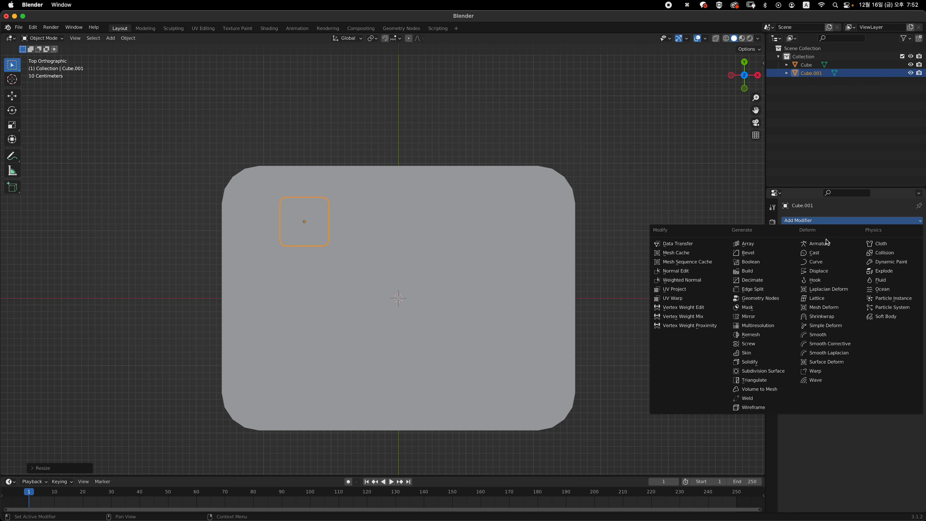
click(782, 248)
shift+scroll(617, 258, left, 2)
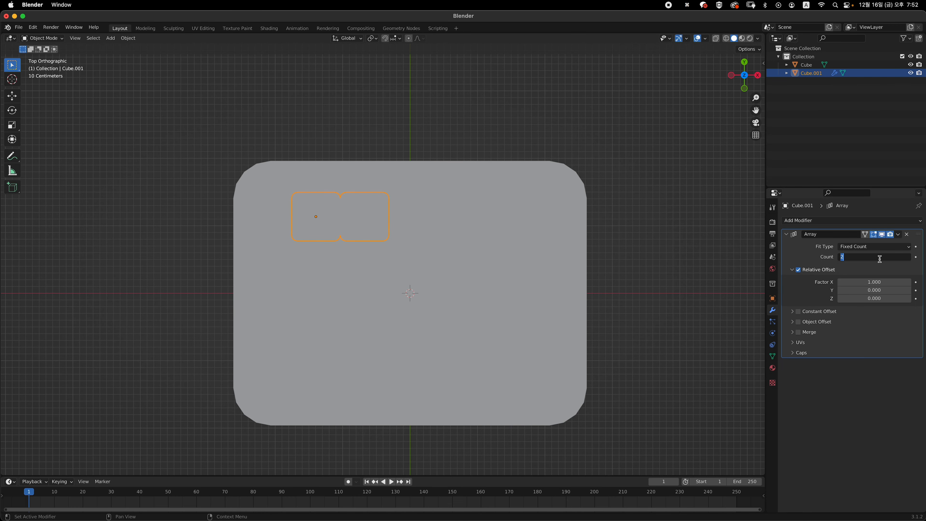
text(6)
key(Return)
Step: Set the array's relative offset X factor to 1.1 to leave gaps between the blocks
shift+middle_drag(638, 261, 637, 275)
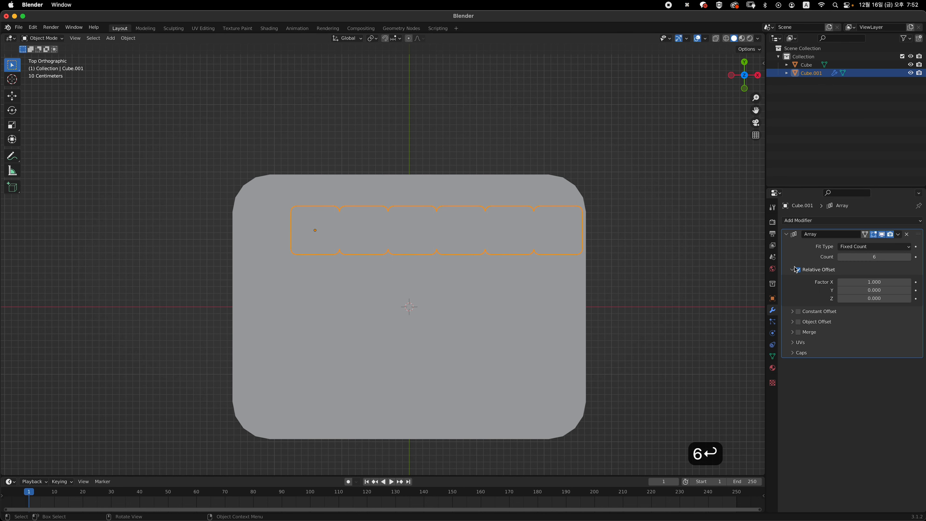
click(890, 283)
text(1.1)
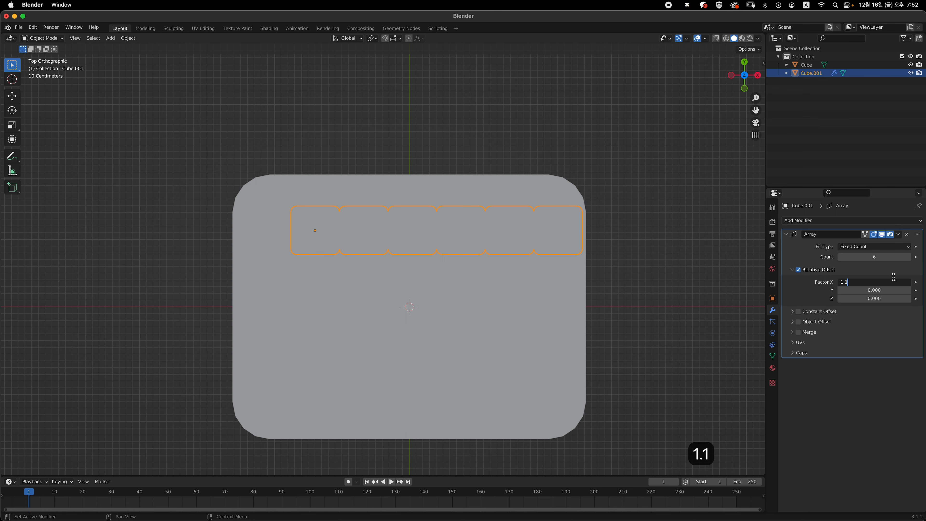
key(Return)
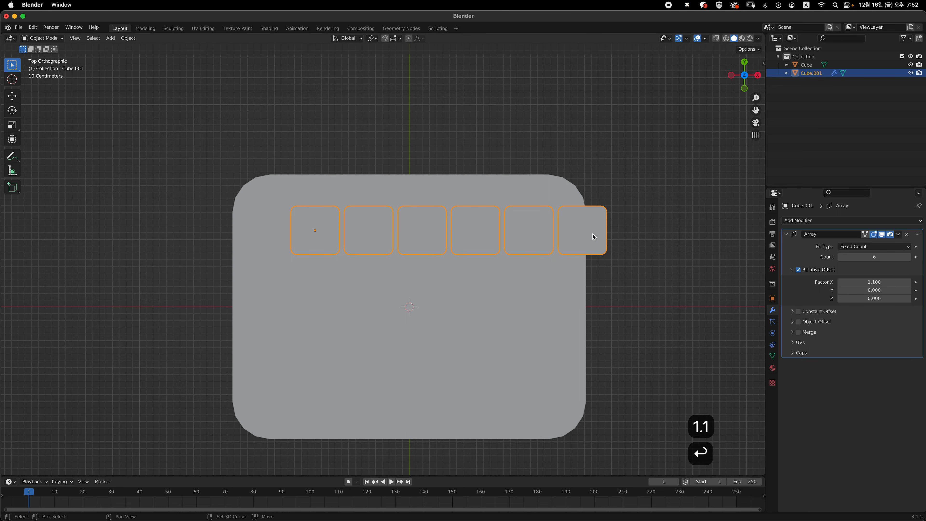
shift+middle_drag(594, 236, 619, 217)
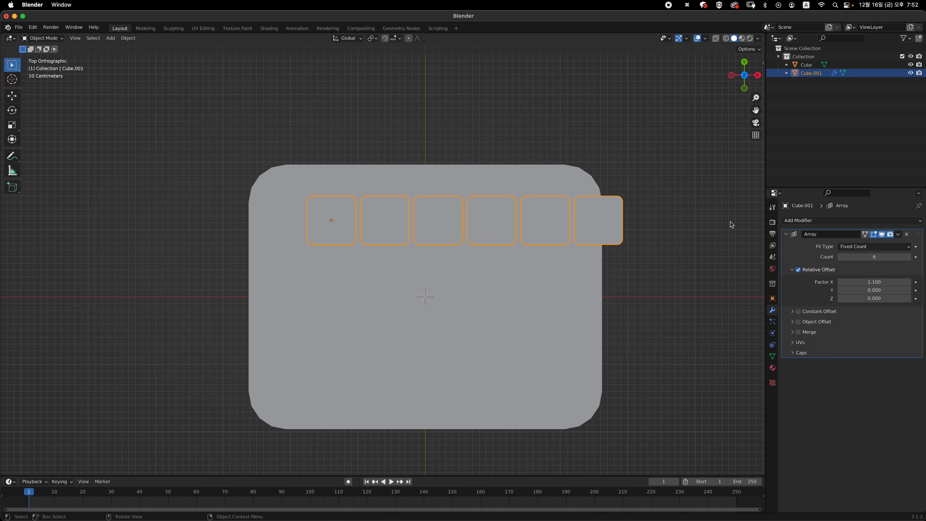
Step: Add a second Array modifier to the row of small blocks with a count of 4
click(817, 221)
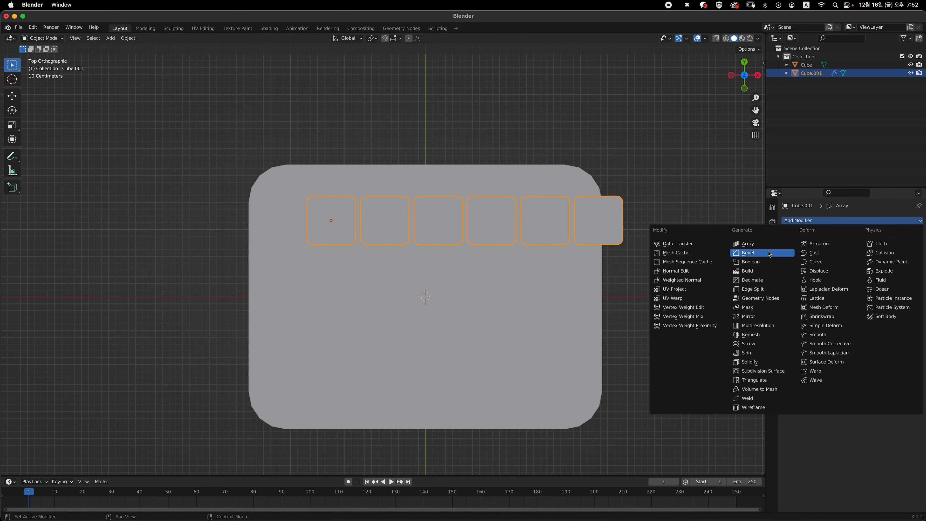
click(762, 244)
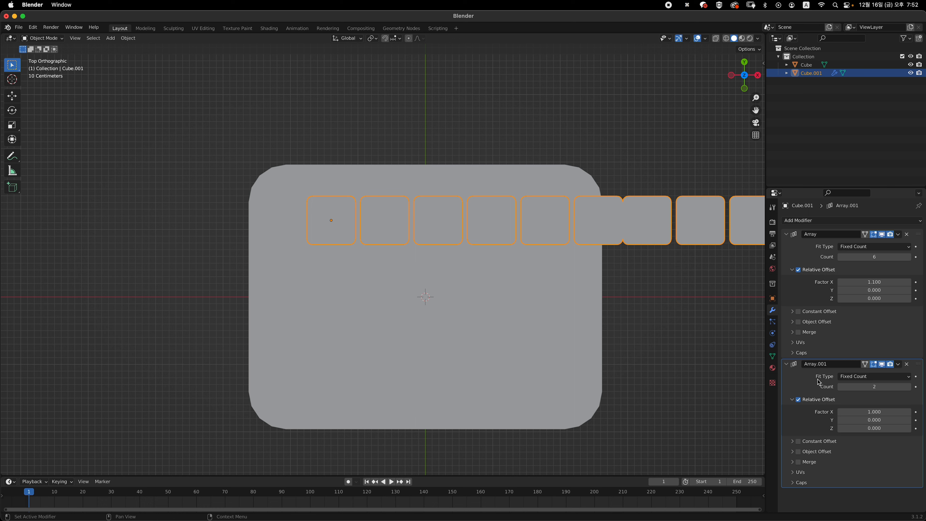
click(819, 252)
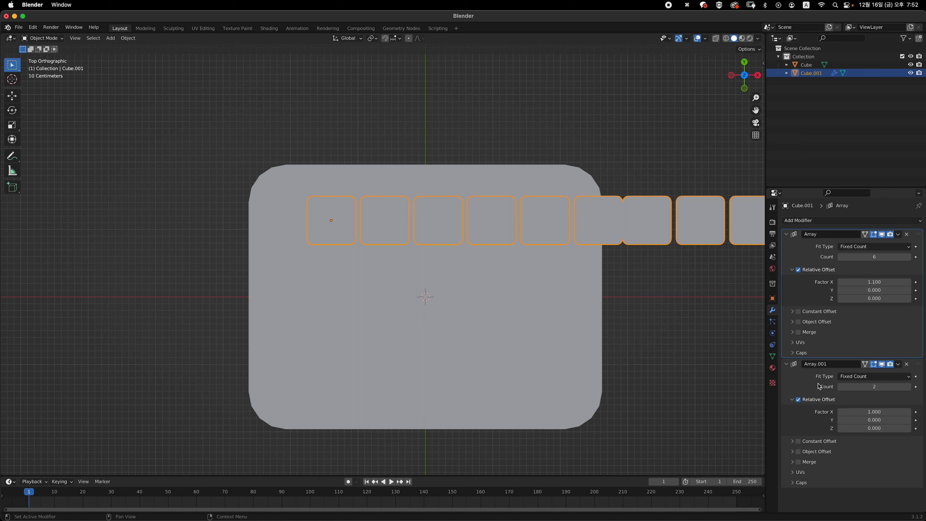
click(864, 383)
text(4)
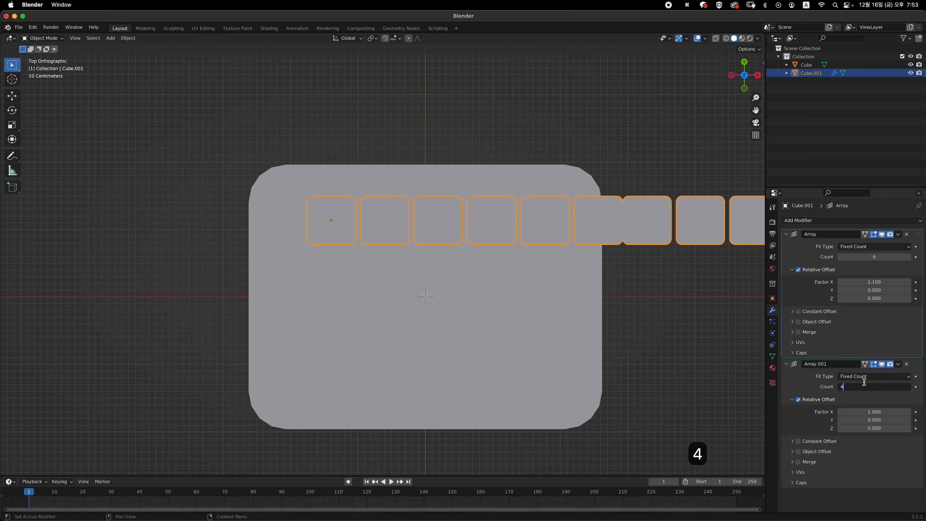
key(Return)
Step: Set the second array's relative offset factors to 0 in X and -1.1 in Y to form a grid of blocks
drag(876, 409, 890, 409)
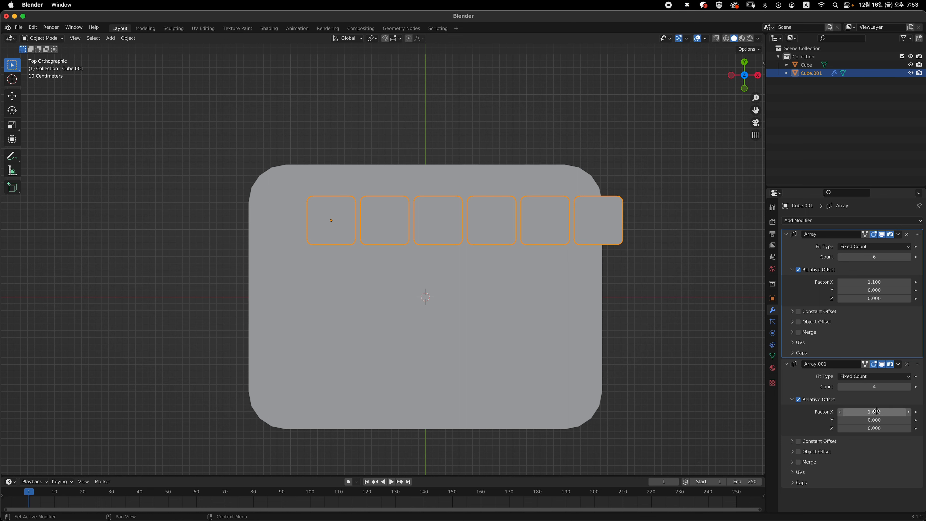
click(877, 410)
text(0)
key(Return)
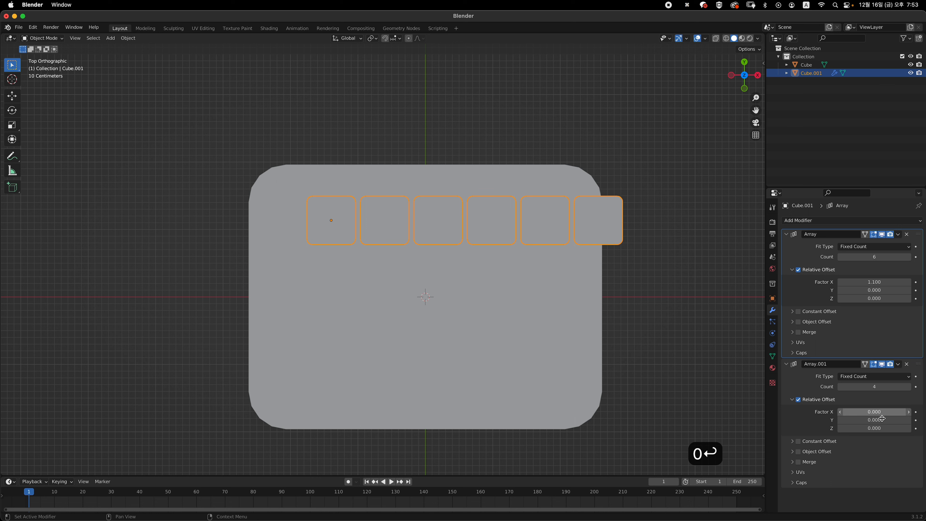
click(882, 420)
text(-)
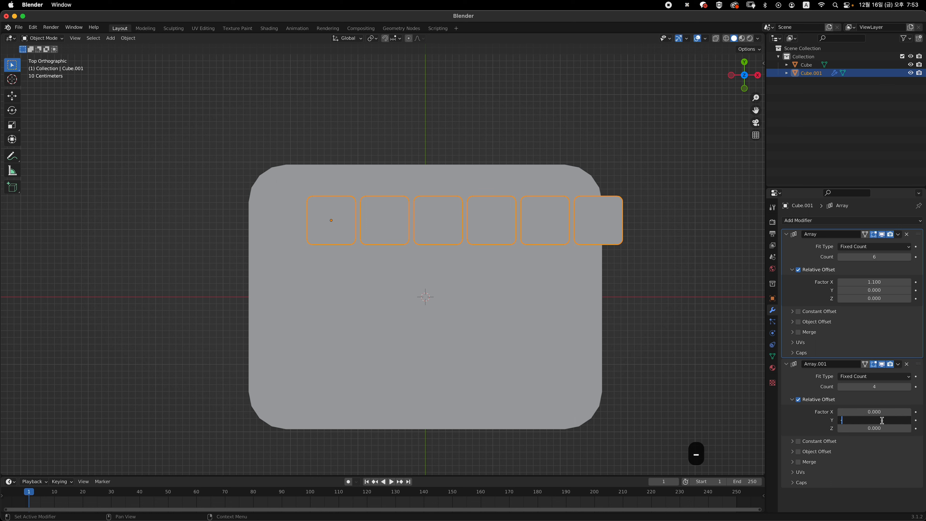
text(1.1)
key(Return)
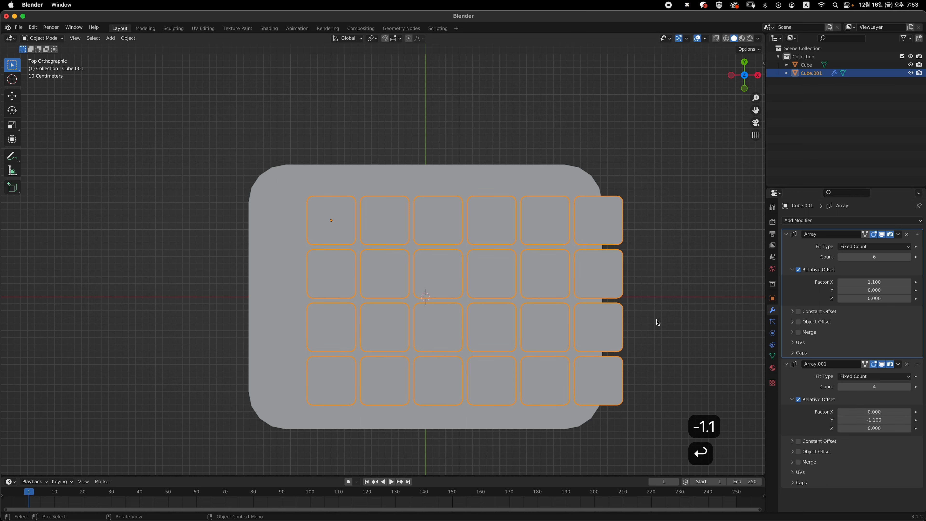
Step: Scale the block grid down until all six columns fit within the slab, and shift it slightly in the positive Y direction
scroll(600, 296, down, 2)
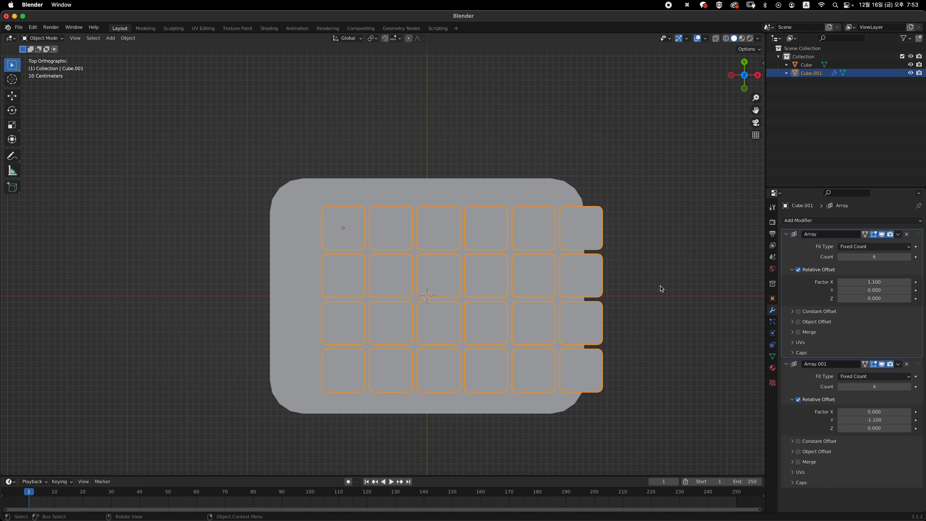
key(s)
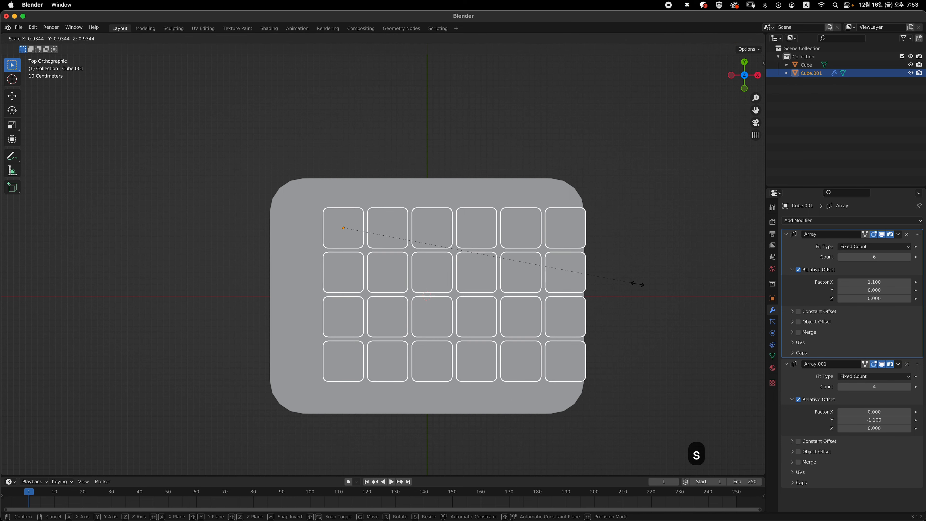
click(624, 285)
key(g)
key(y)
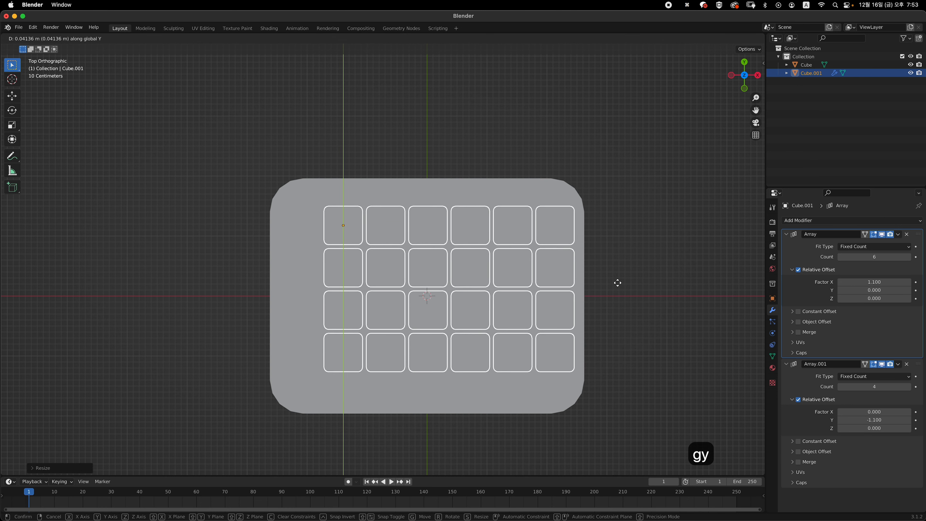
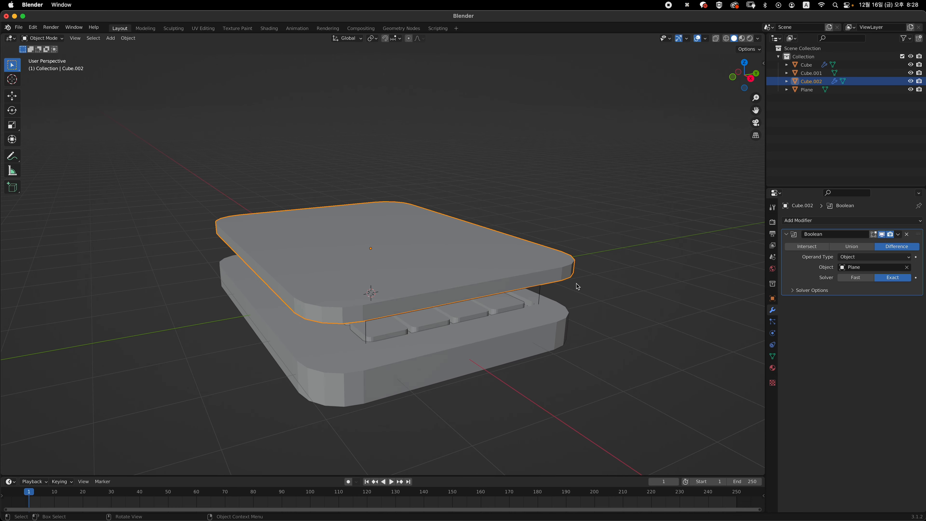
Step: From the right view, lower the upper slab about 0.558 m along Z until it rests on the base slab
key(grave)
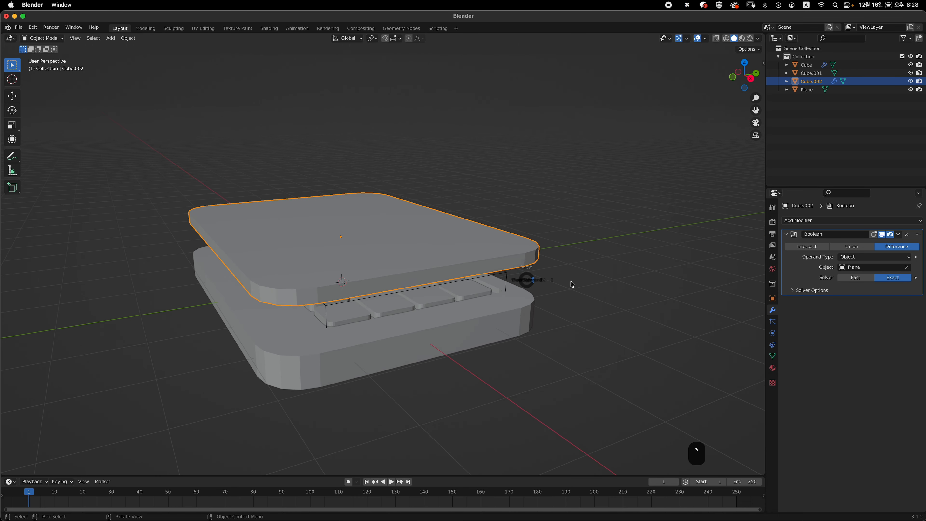
click(572, 283)
ctrl+middle_drag(440, 269, 410, 241)
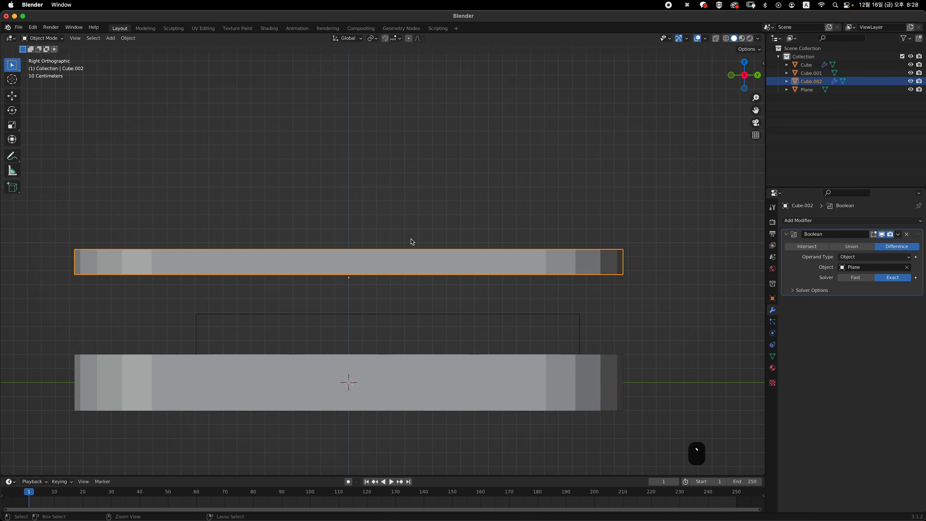
key(g)
key(z)
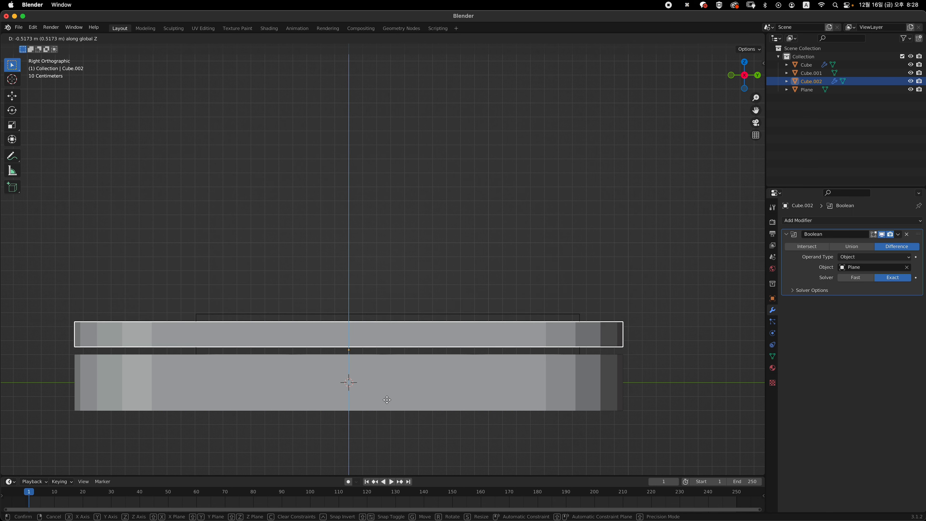
click(368, 449)
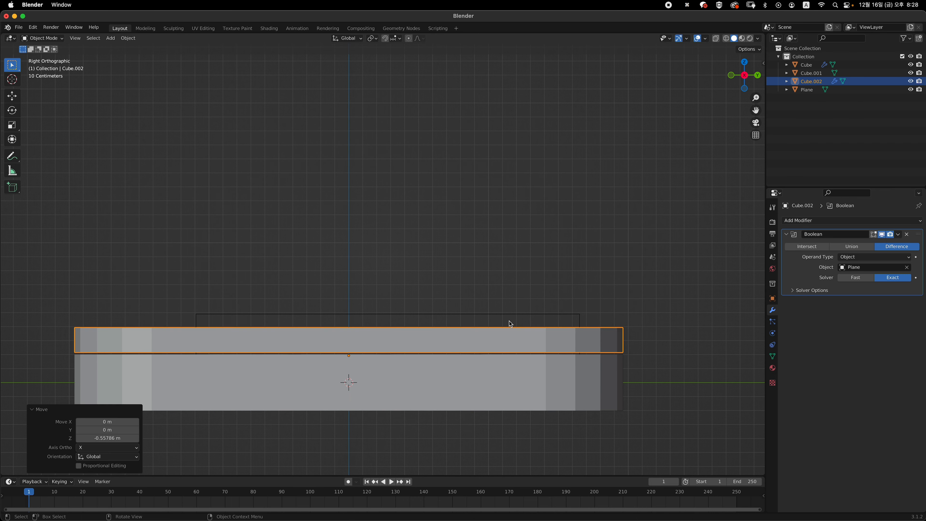
Step: Check the frame around the block grid and remove the Boolean modifier from the upper slab
middle_drag(510, 323, 451, 281)
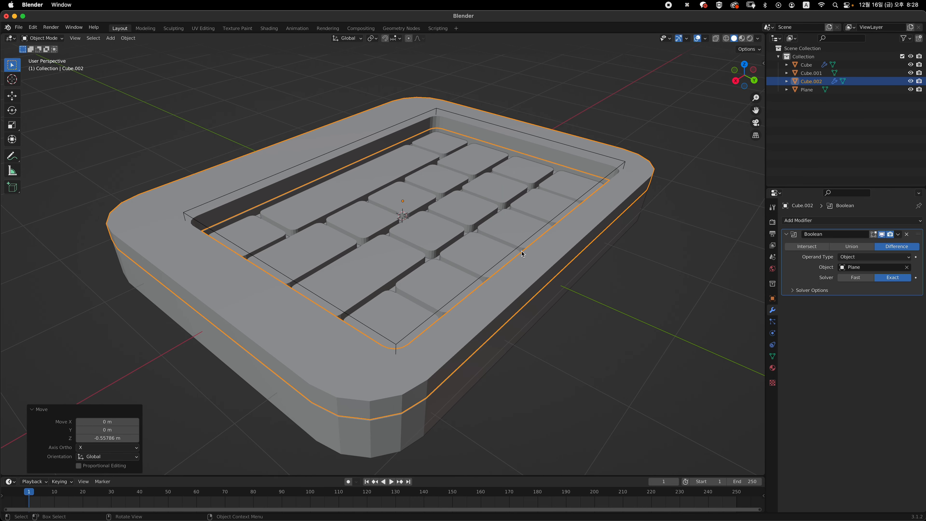
middle_drag(523, 254, 497, 292)
scroll(497, 326, up, 2)
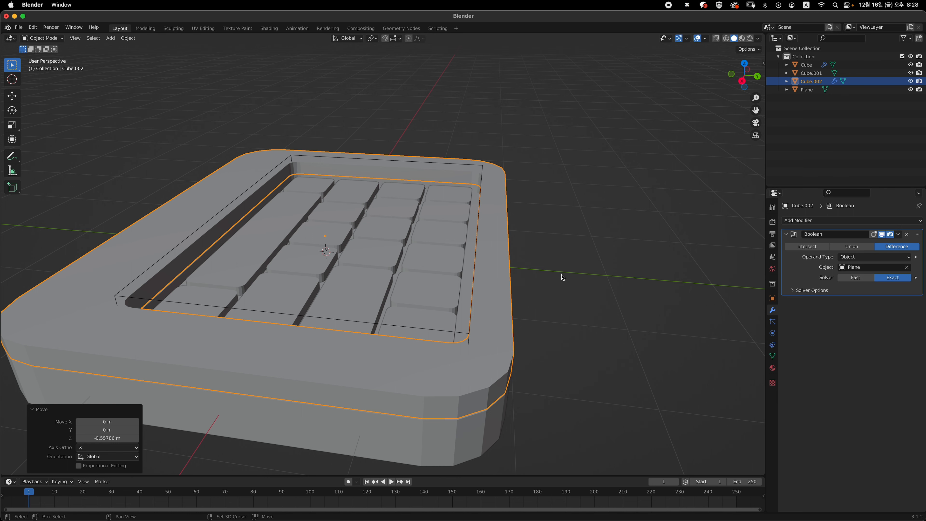
middle_drag(560, 275, 529, 282)
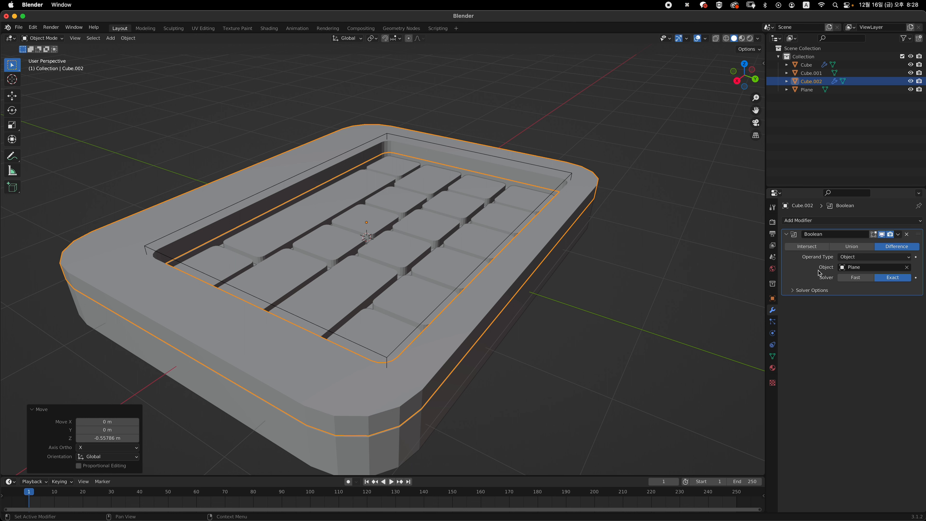
key(x)
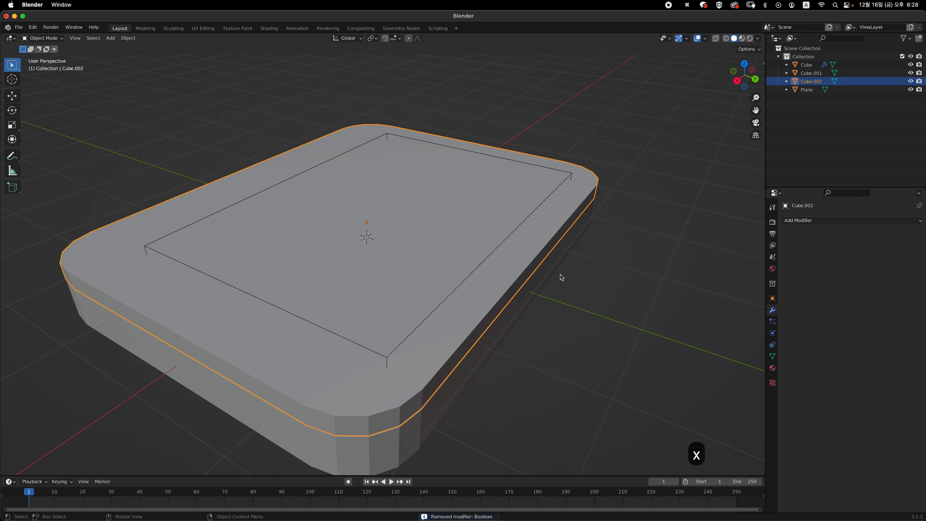
middle_drag(484, 291, 554, 243)
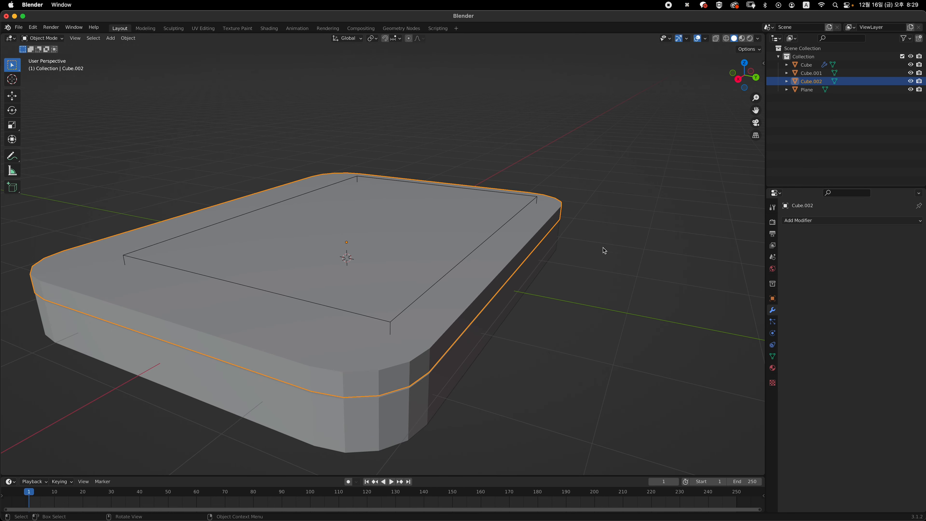
Step: With X-ray on, extrude the narrow face at the +Y edge of the upper slab's underside about 0.129 m downward and return to Object Mode
middle_drag(558, 291, 506, 267)
key(alt+z)
key(Tab)
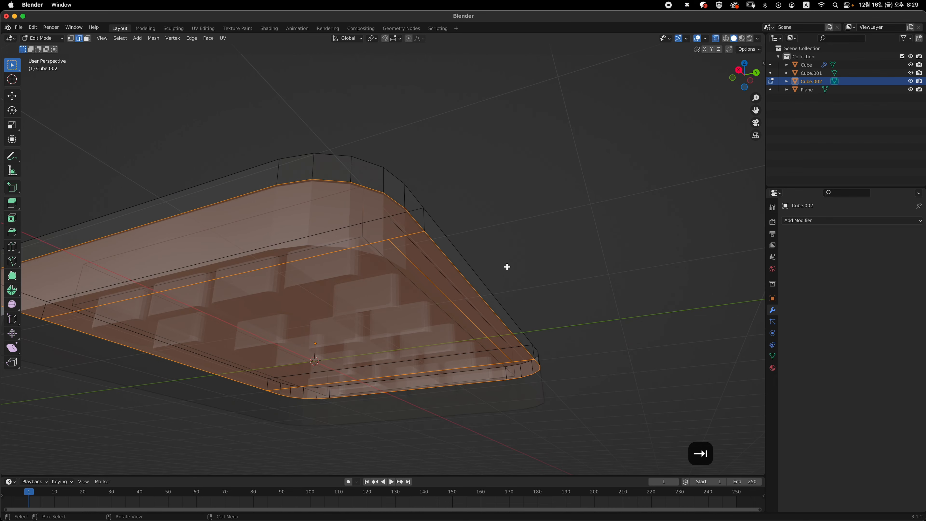
middle_drag(479, 296, 426, 331)
click(529, 272)
key(3)
click(413, 353)
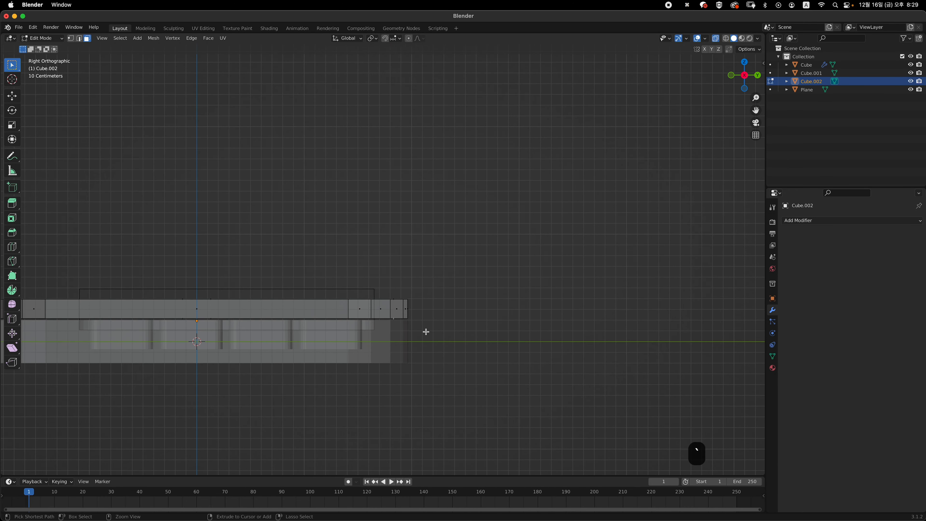
scroll(433, 325, up, 3)
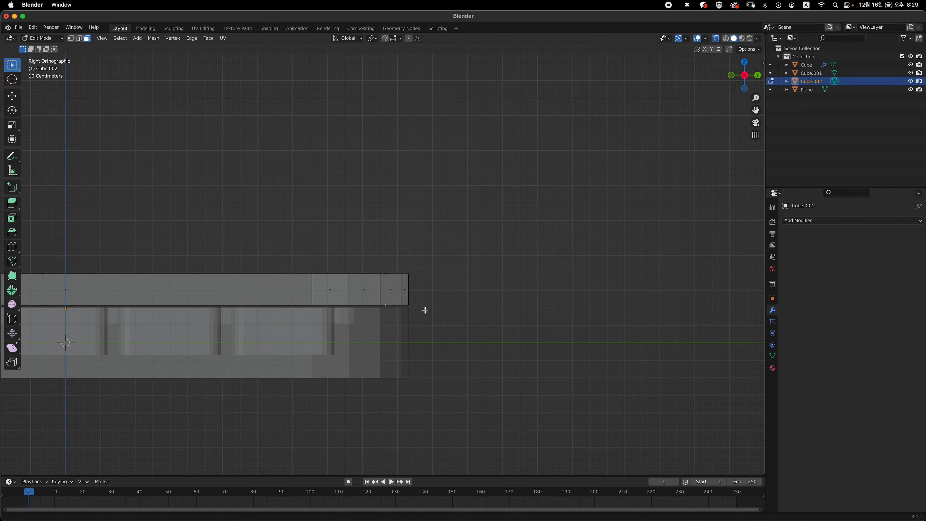
key(e)
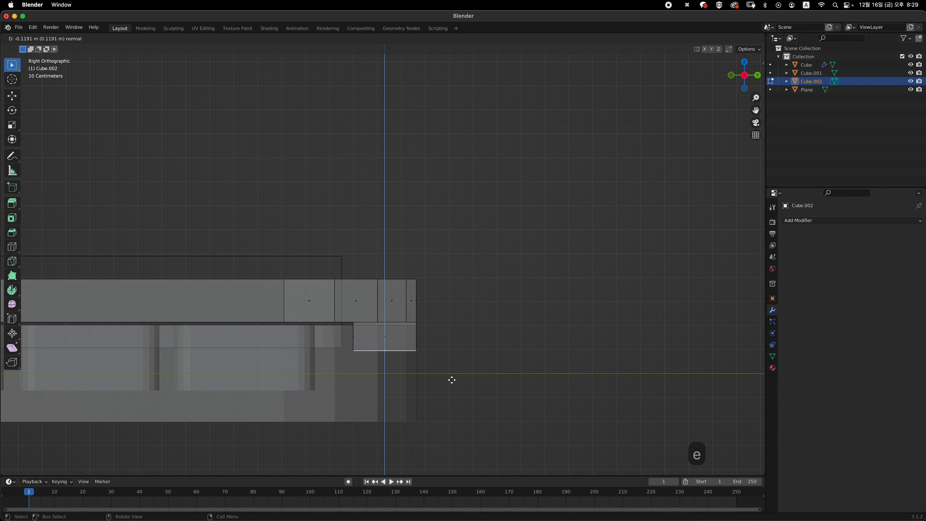
click(446, 403)
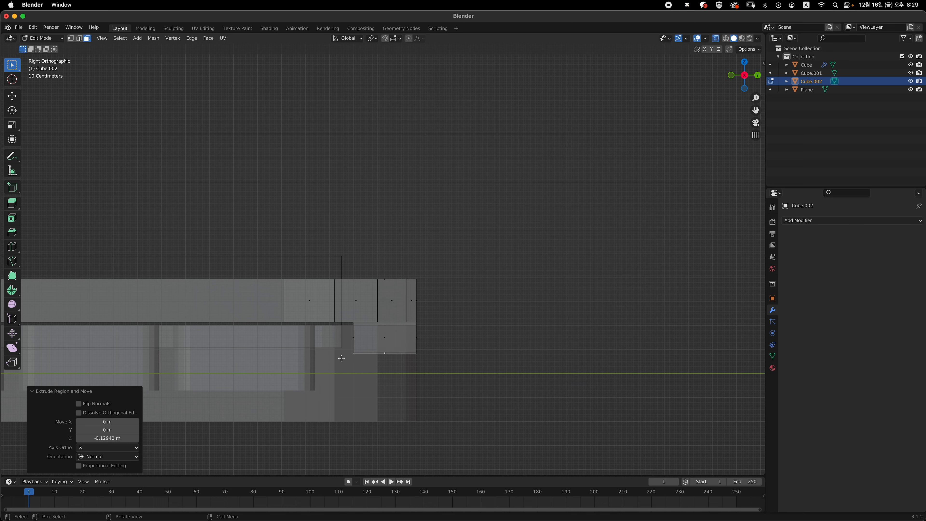
key(Tab)
shift+scroll(506, 282, left, 3)
key(Tab)
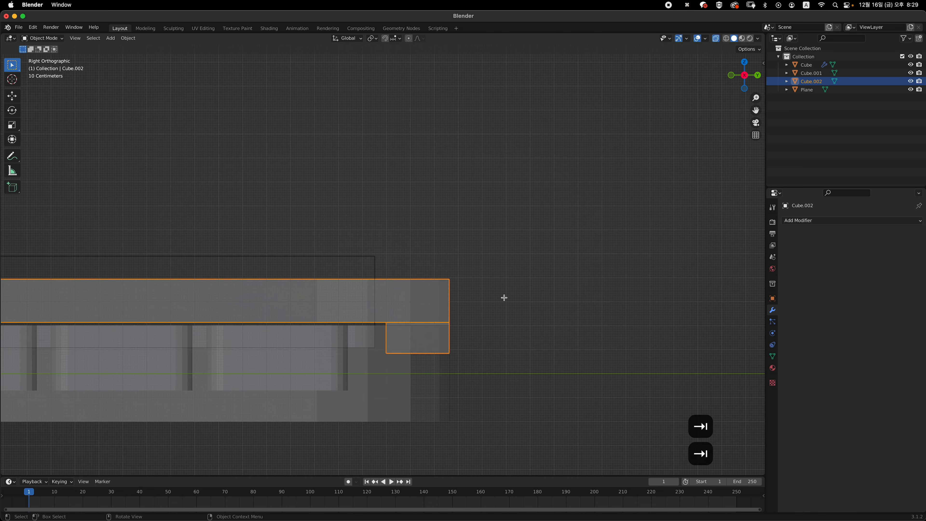
key(Tab)
scroll(514, 297, down, 4)
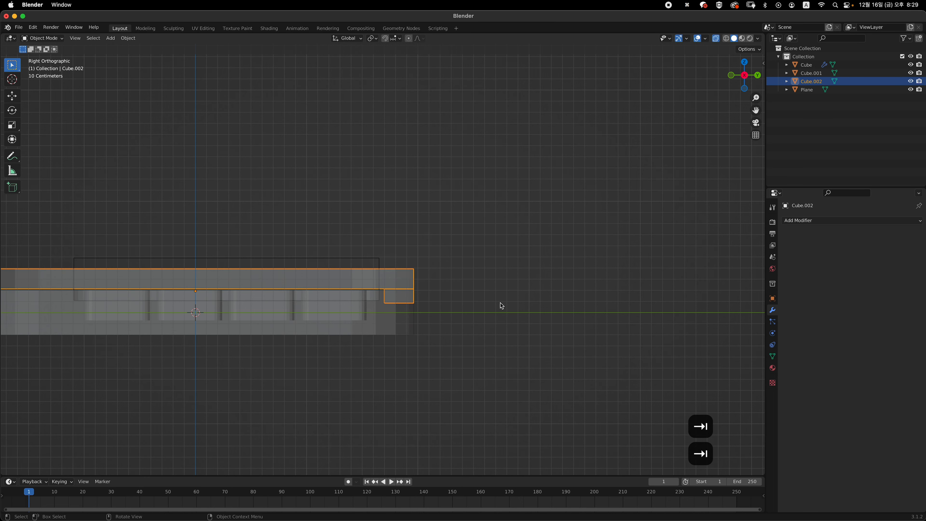
shift+scroll(505, 296, left, 3)
key(alt+z)
scroll(496, 332, down, 2)
shift+scroll(504, 341, up, 3)
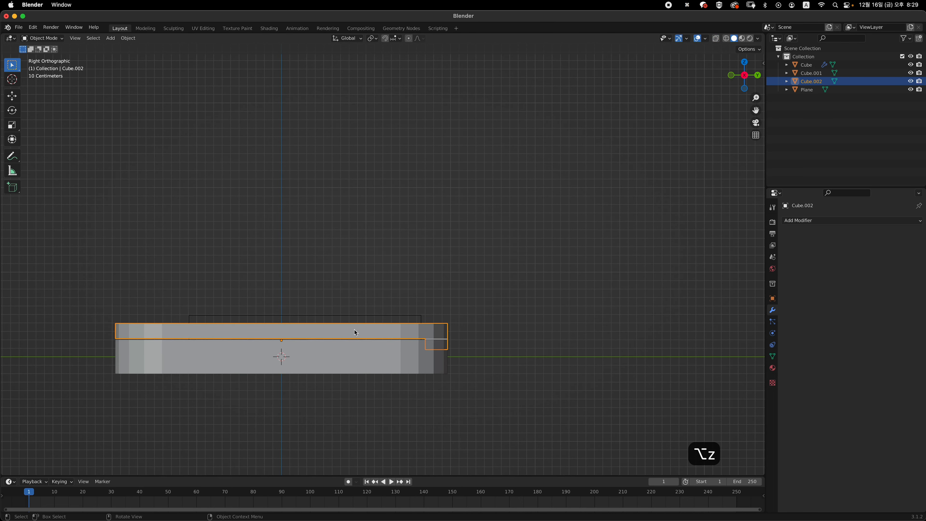
key(r)
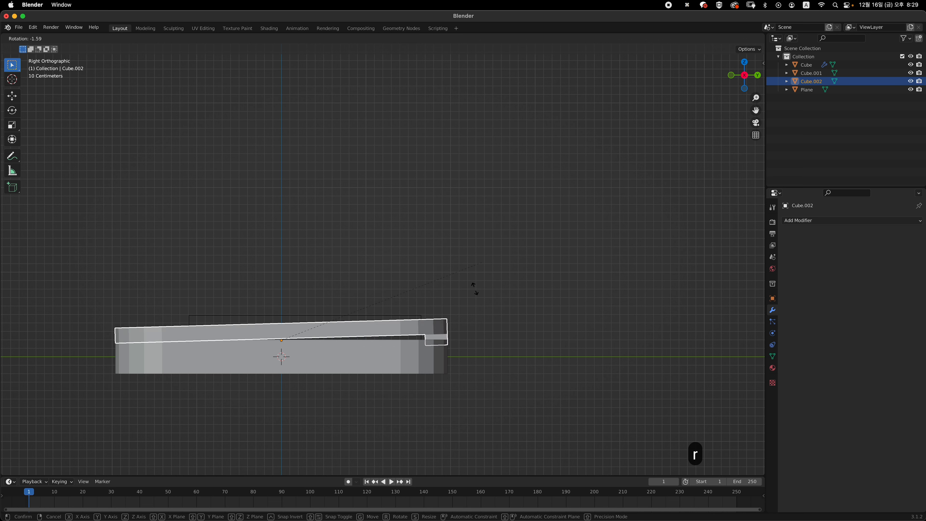
key(Escape)
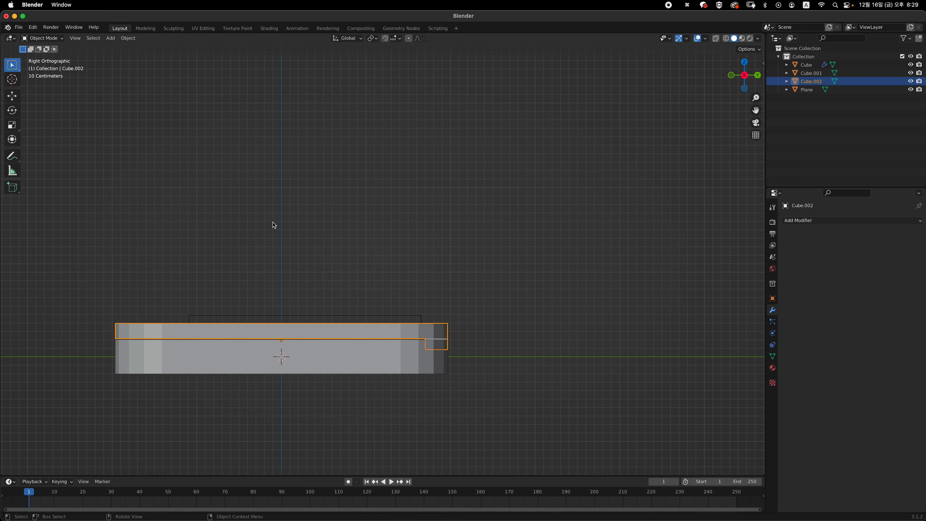
shift+middle_drag(429, 244, 369, 224)
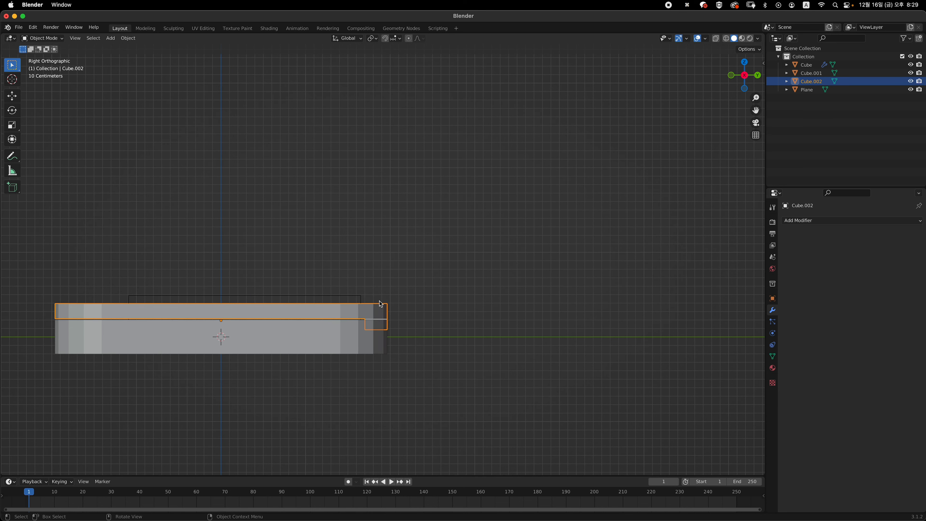
Step: In Edit Mode with X-ray on, snap the 3D cursor to the selected bottom face of the upper slab's extruded +Y strip
key(Tab)
middle_drag(444, 293, 411, 326)
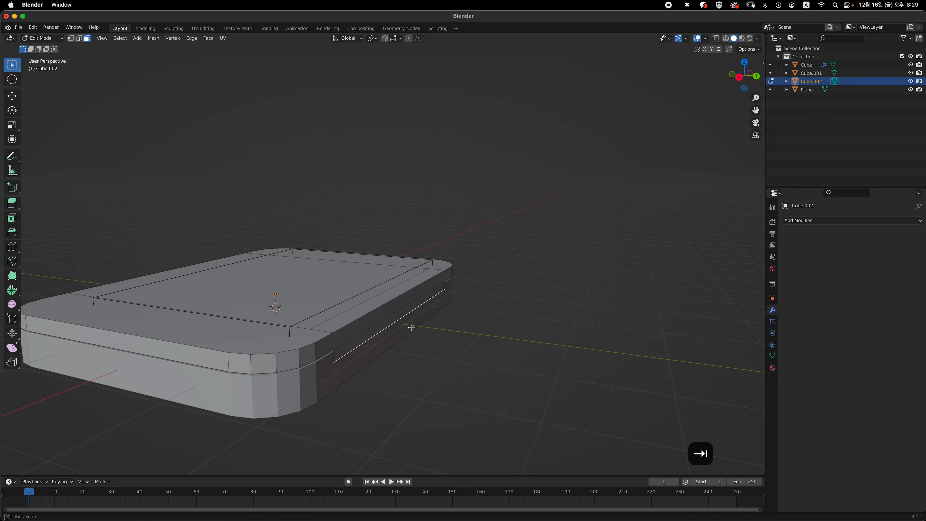
key(alt+z)
scroll(408, 318, up, 2)
middle_drag(428, 296, 460, 337)
middle_drag(401, 307, 413, 321)
middle_drag(473, 296, 499, 310)
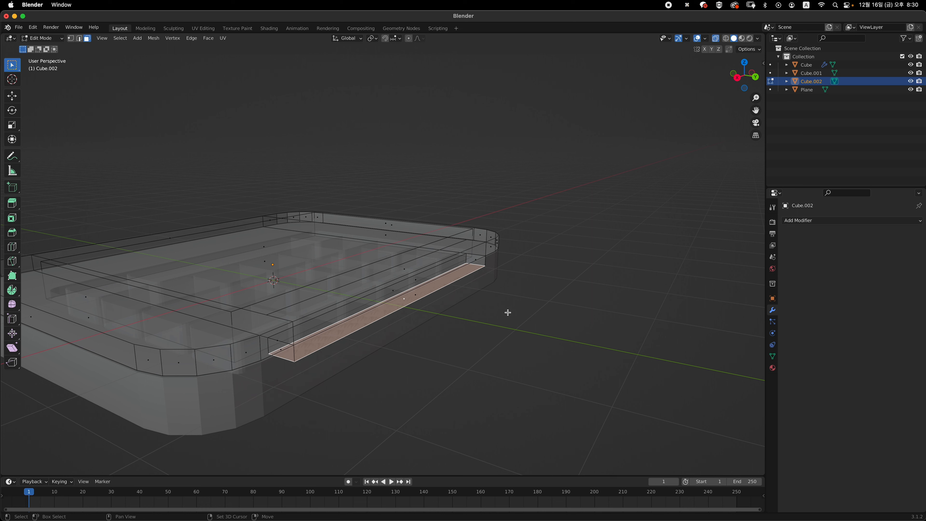
key(shift+s)
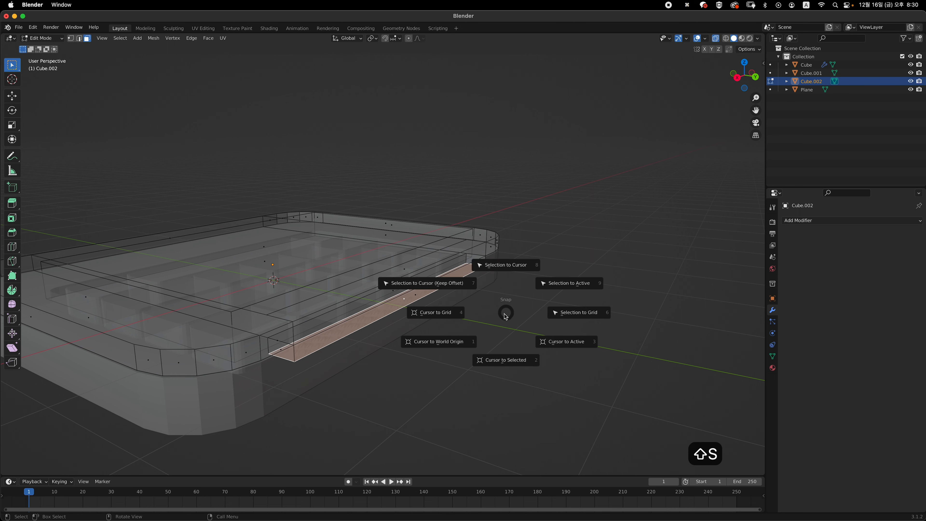
click(506, 357)
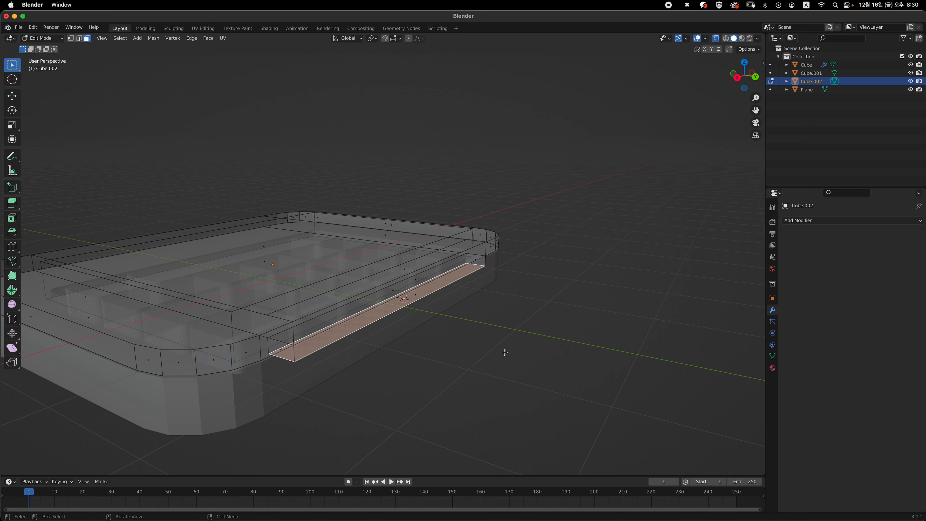
middle_drag(466, 303, 479, 263)
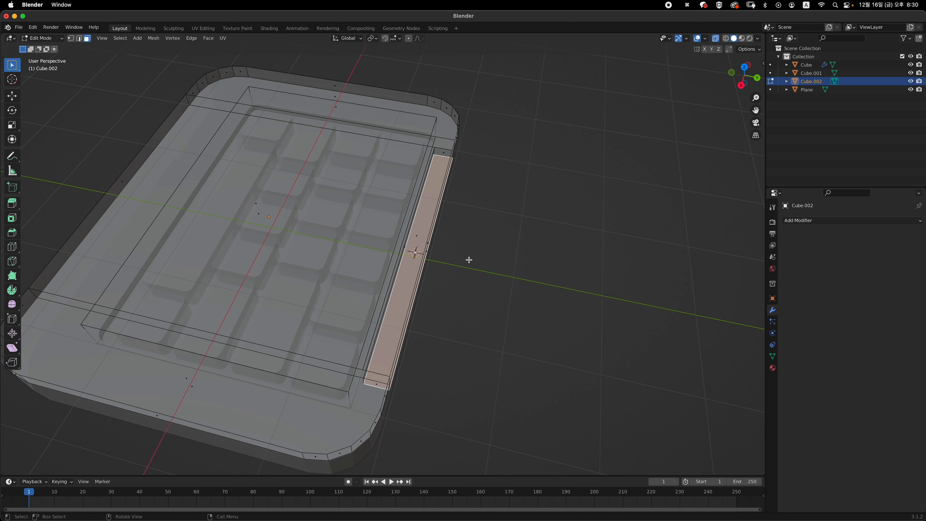
Step: Return to Object Mode and set the upper slab's origin to the 3D cursor
key(Tab)
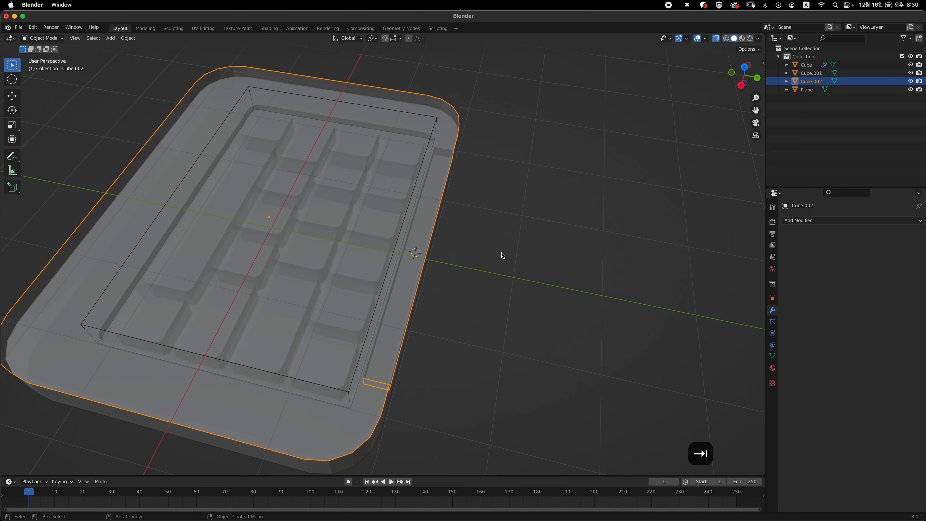
right_click(517, 252)
mouse_move(517, 251)
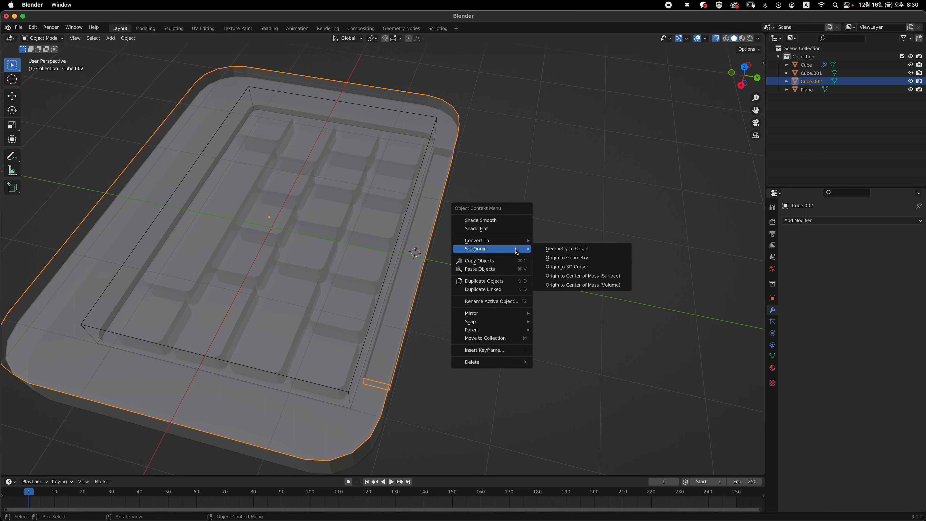
click(603, 267)
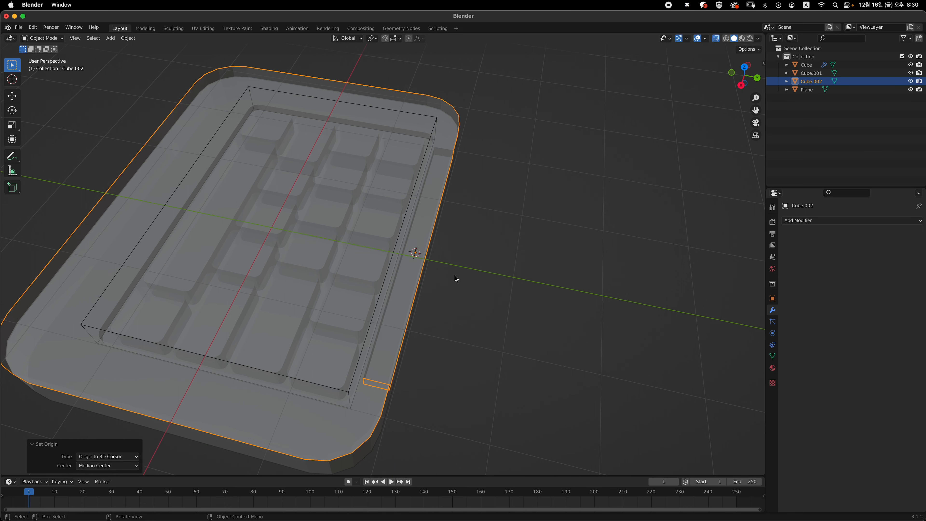
Step: With X-ray off, rotate the upper slab 90° about its origin in the right view so it stands upright behind the base
key(`)
key(alt+z)
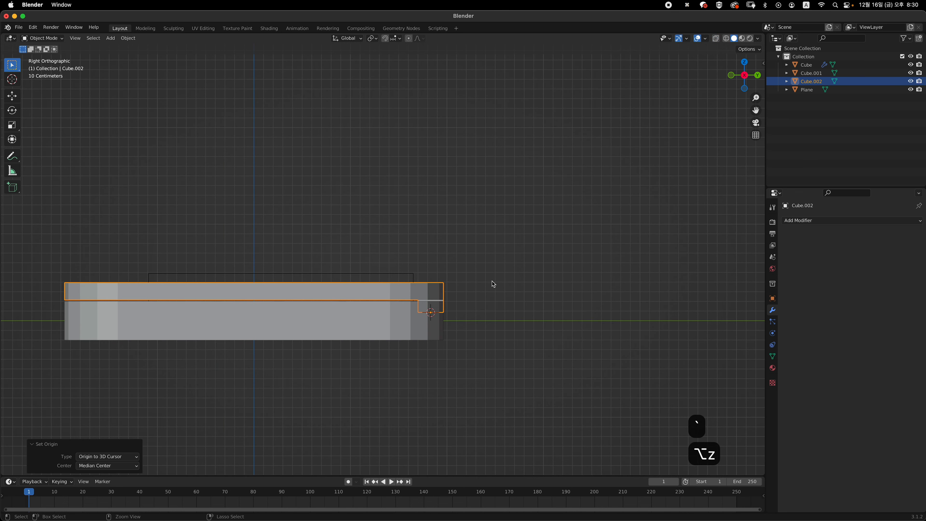
middle_drag(493, 284, 417, 307)
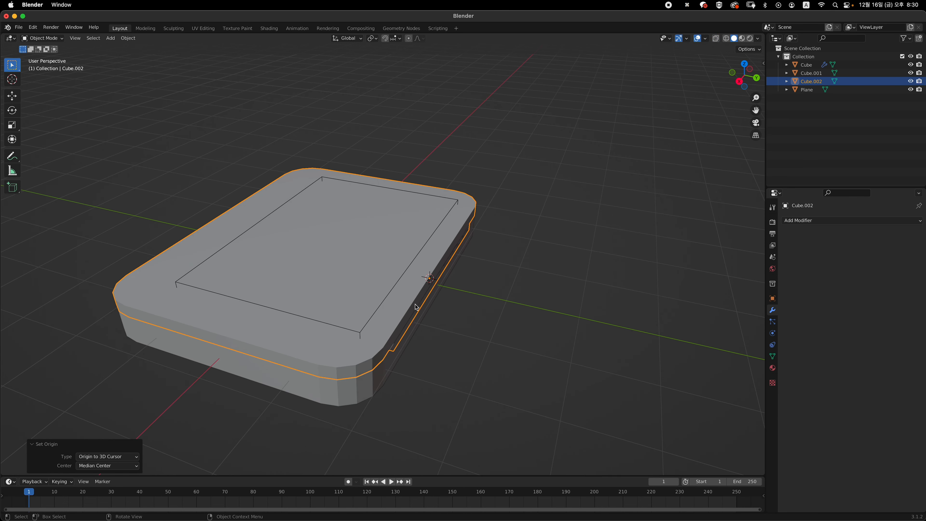
key(`)
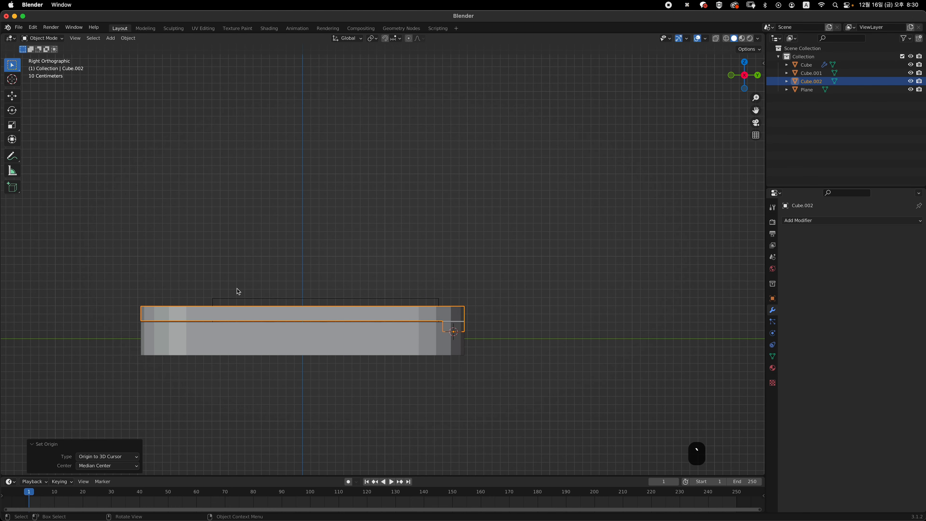
key(r)
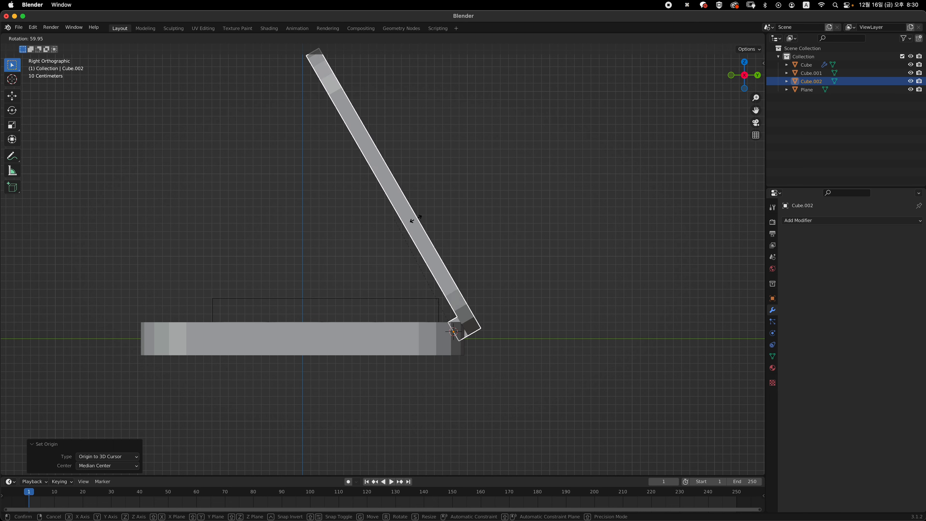
key(Escape)
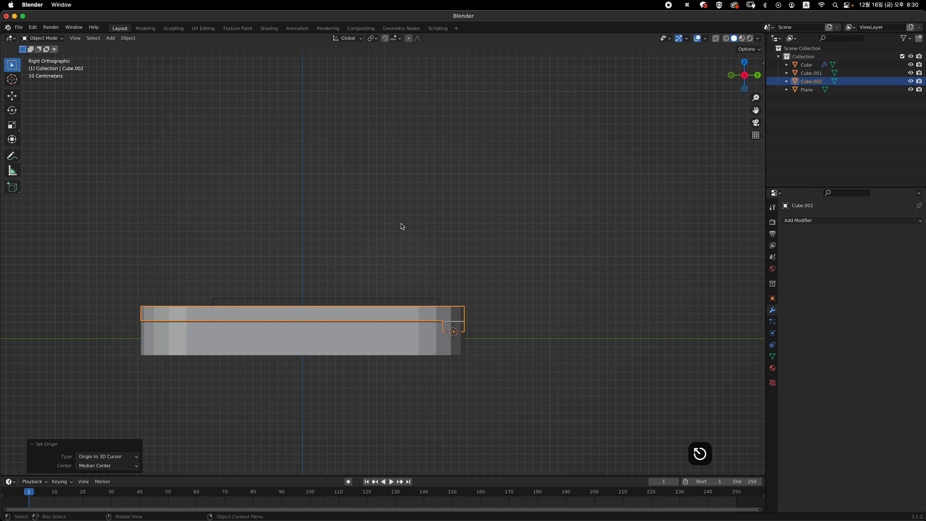
text(r90)
key(Return)
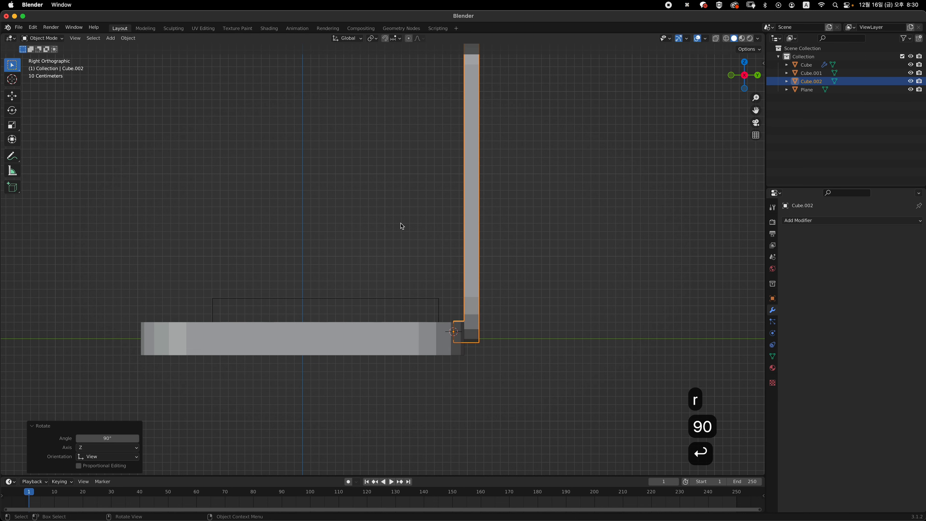
middle_drag(486, 237, 502, 275)
scroll(502, 272, down, 2)
mouse_move(437, 269)
middle_down()
mouse_move(450, 291)
mouse_move(433, 269)
middle_up()
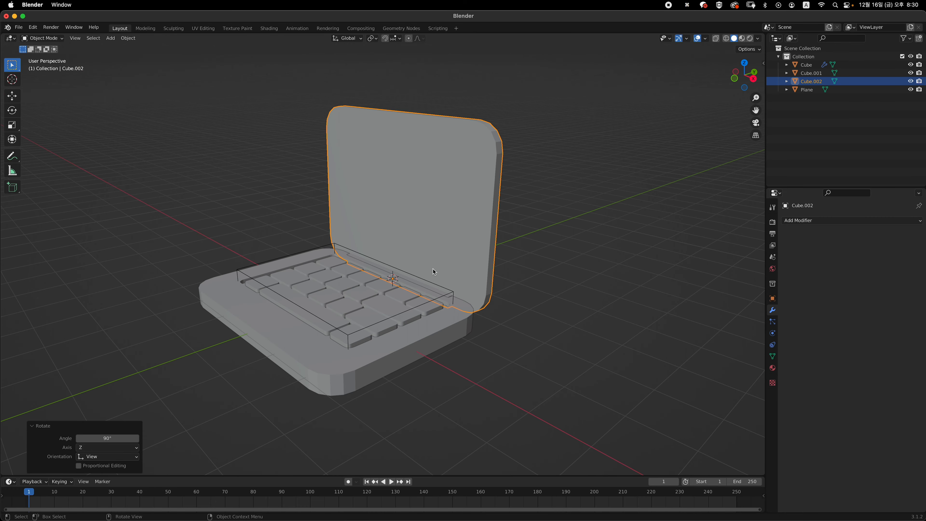
Step: Thin the base slab by raising its bottom vertices about 0.09 m along Z in the right view, using X-ray selection
key(grave)
middle_drag(436, 308, 416, 312)
key(grave)
click(431, 308)
key(grave)
scroll(415, 314, up, 2)
key(Tab)
key(1)
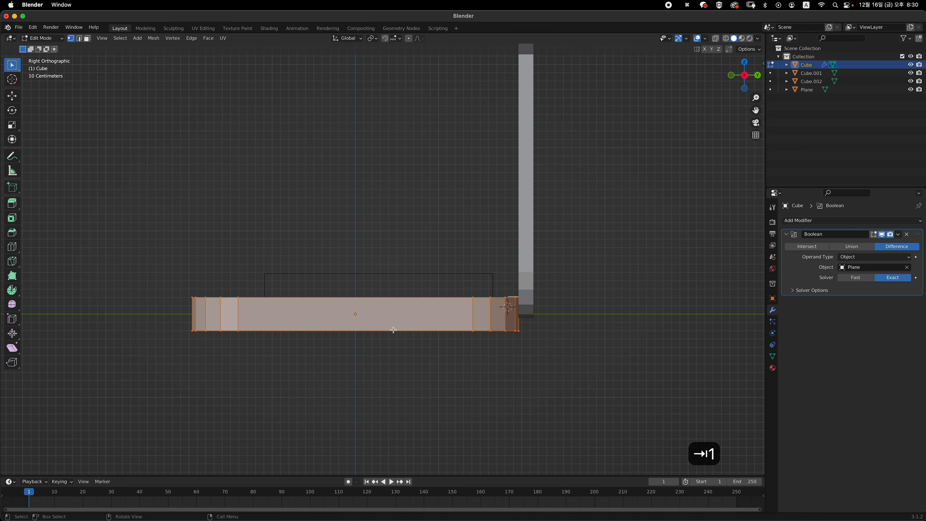
key(alt+z)
drag(136, 366, 532, 312)
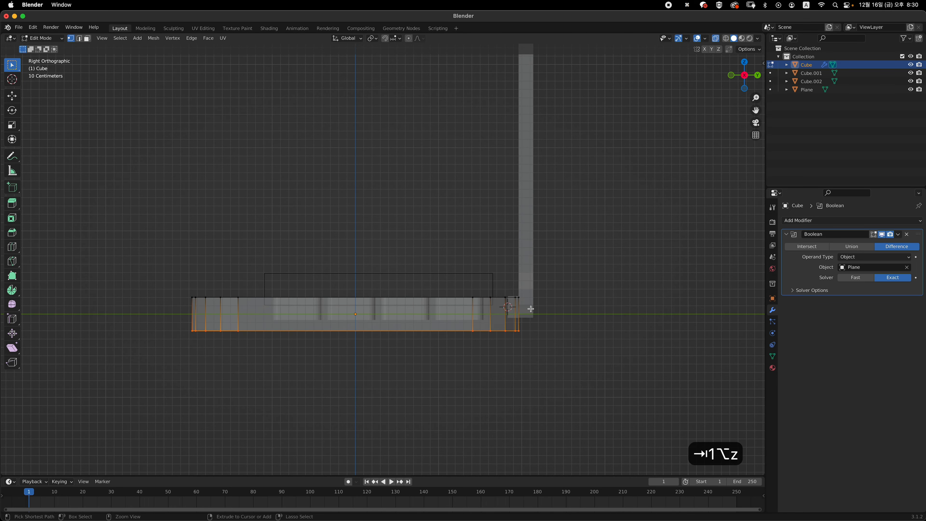
scroll(550, 311, up, 2)
key(g)
key(z)
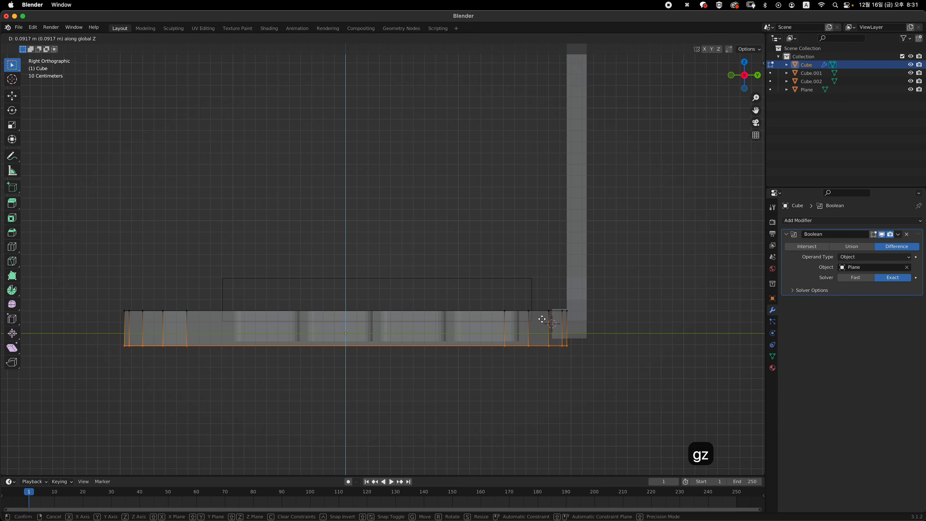
click(540, 327)
key(Tab)
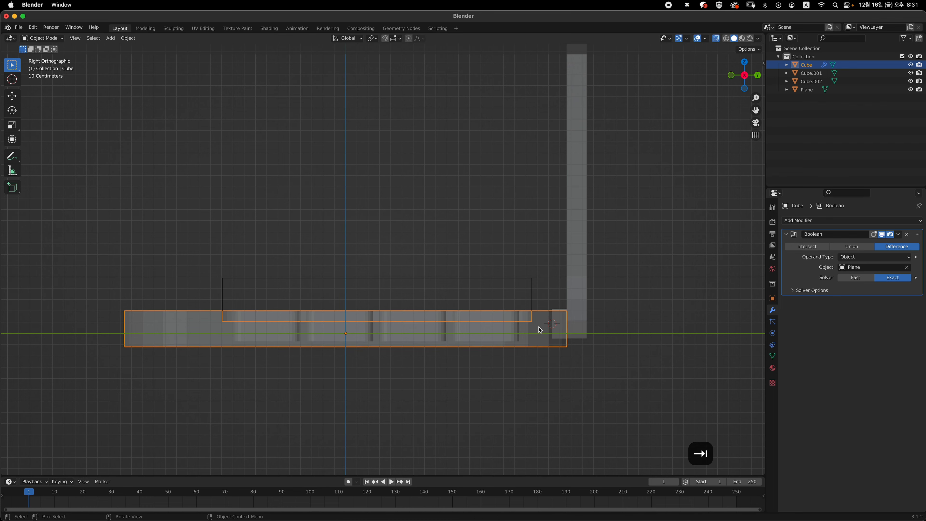
key(alt+z)
Step: Add a Bevel modifier to the base slab and place it above the Boolean modifier
scroll(516, 353, down, 2)
middle_drag(516, 354, 507, 298)
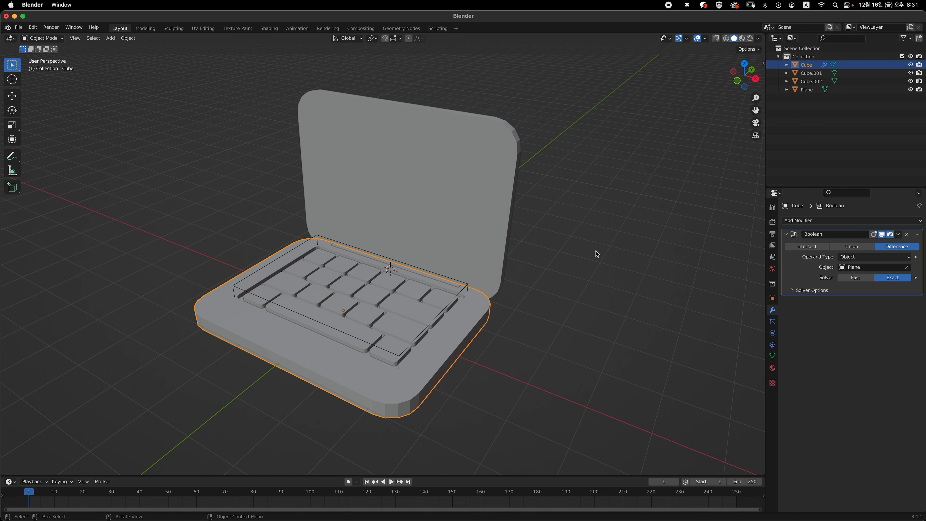
middle_drag(530, 276, 572, 265)
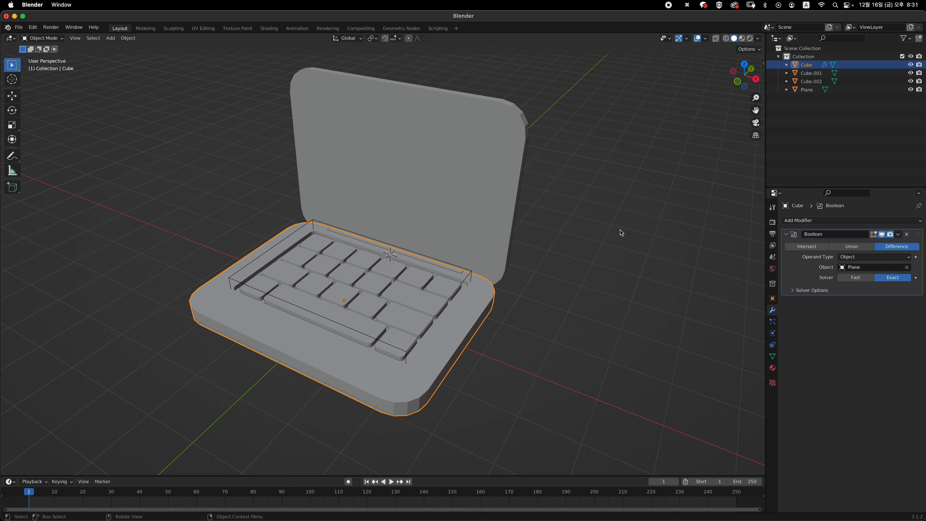
click(821, 222)
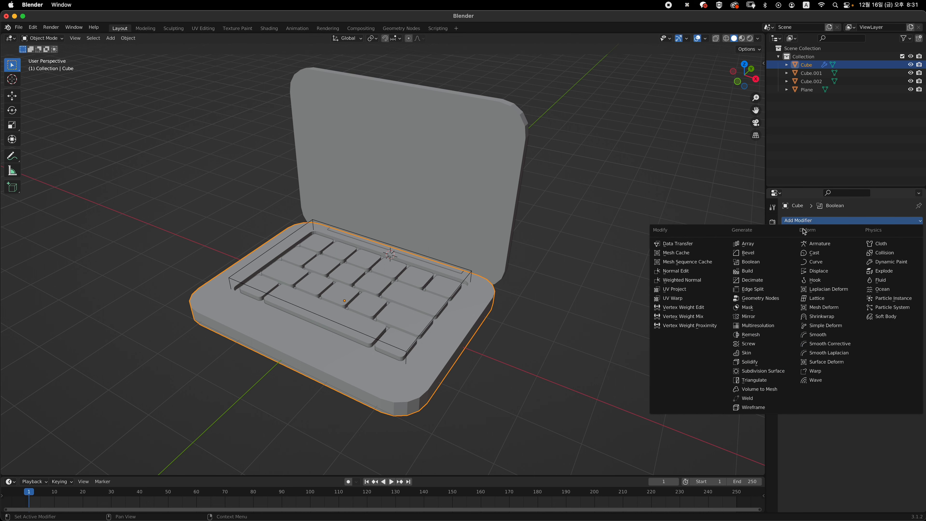
click(781, 254)
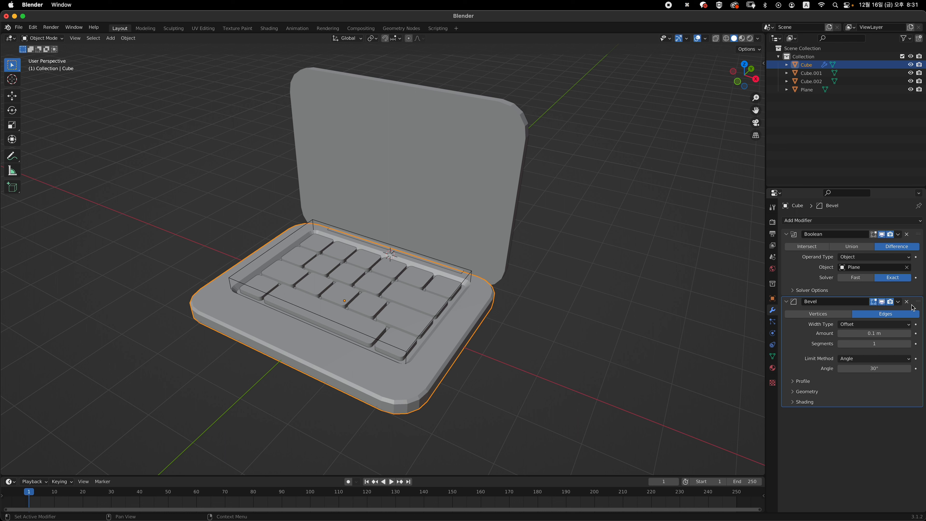
drag(918, 302, 918, 235)
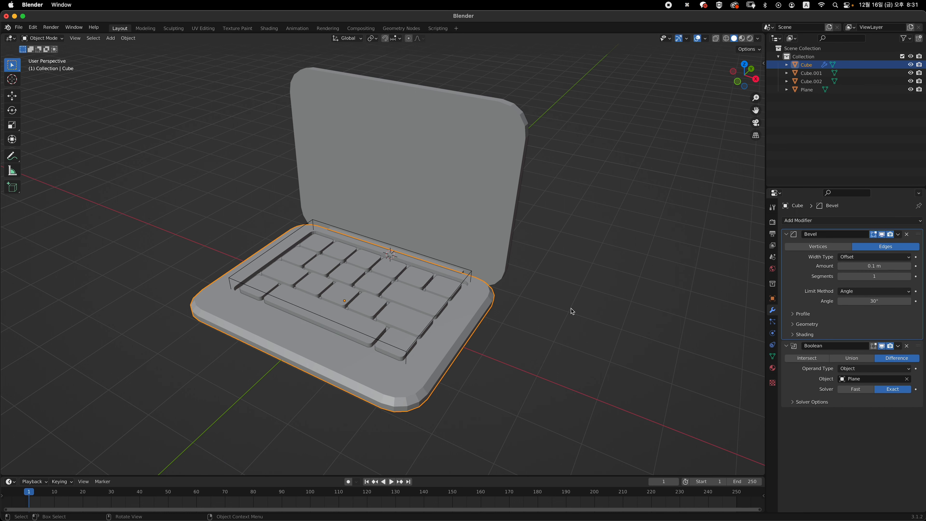
Step: Set the base slab's Bevel modifier to an amount of 0.03 m with 3 segments
click(875, 266)
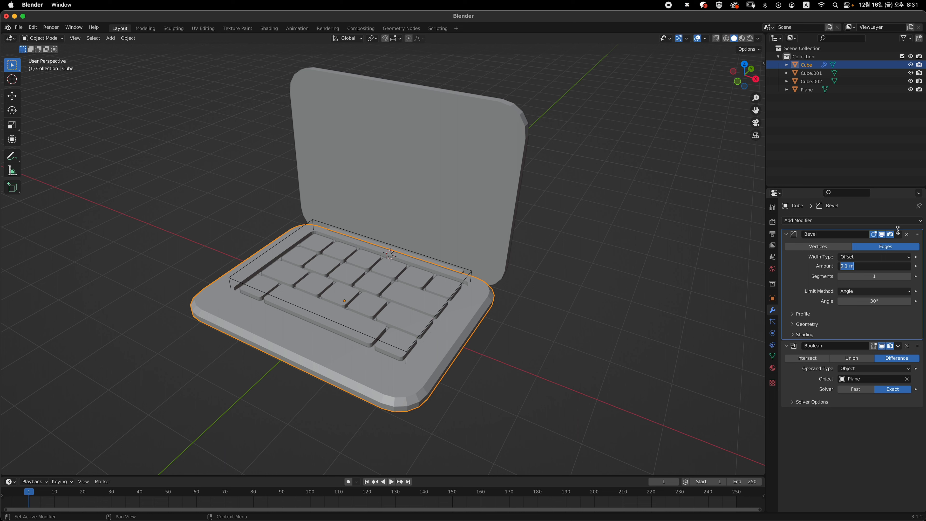
text(0.03)
key(Return)
click(874, 276)
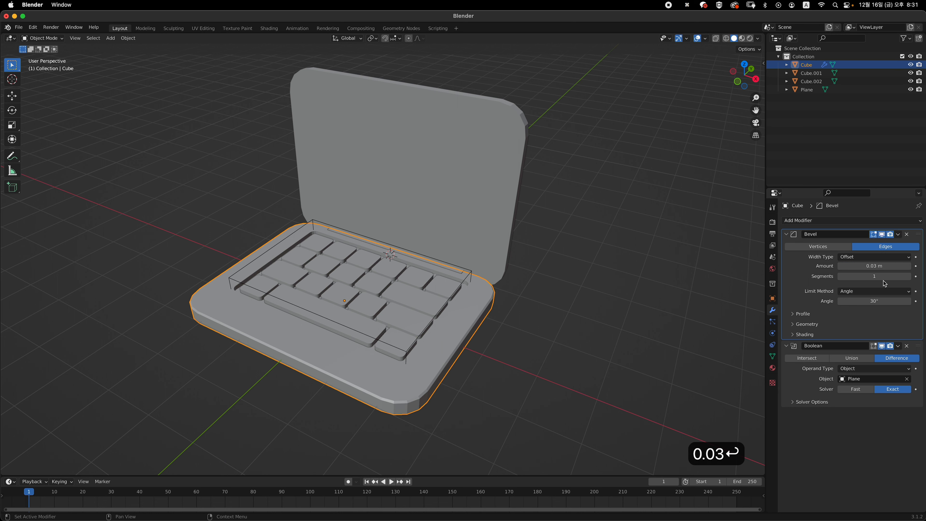
text(3)
key(Return)
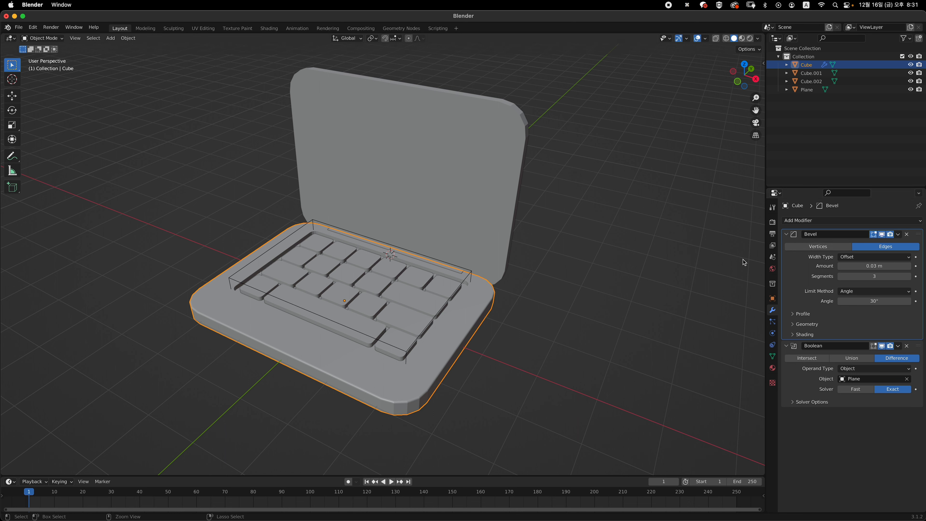
Step: Add a level 2 Subdivision modifier to the base slab and place it between the Bevel and Boolean modifiers
key(ctrl+2)
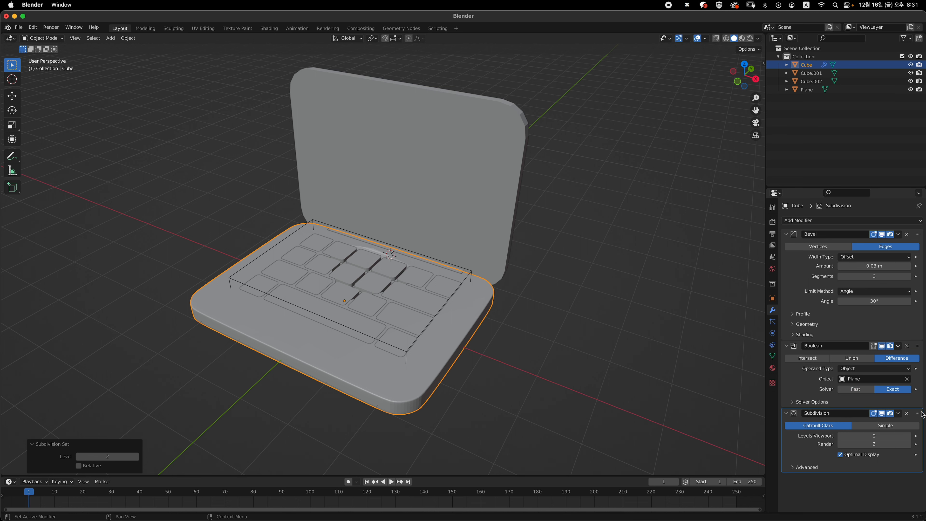
drag(918, 413, 919, 341)
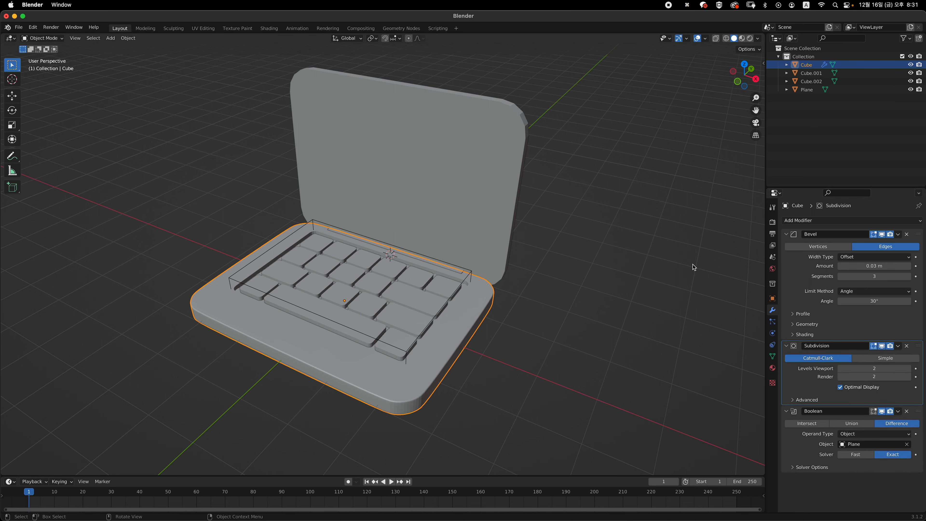
Step: Apply Shade Smooth to the base slab and check the shading around the key recess
middle_drag(592, 279, 521, 313)
middle_drag(495, 289, 530, 293)
right_click(490, 312)
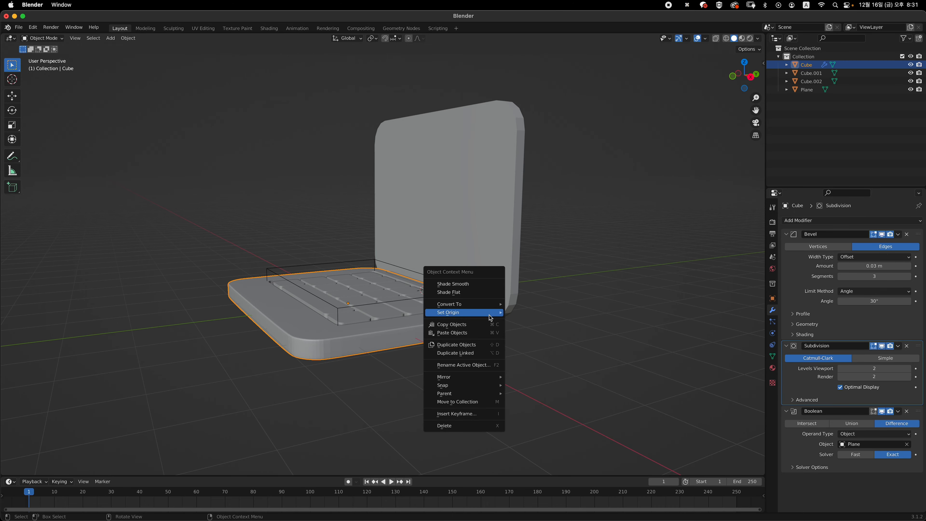
click(490, 284)
middle_drag(515, 261, 496, 351)
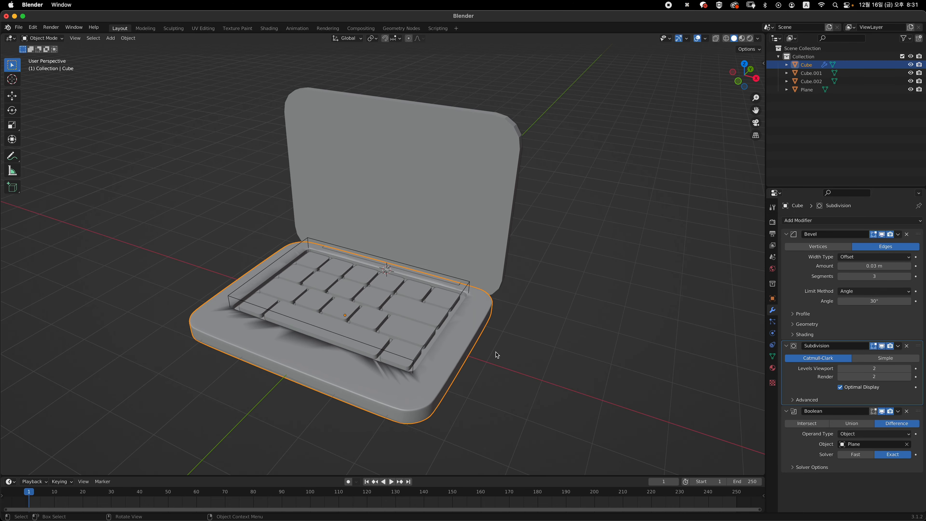
middle_drag(436, 366, 484, 369)
scroll(466, 374, up, 4)
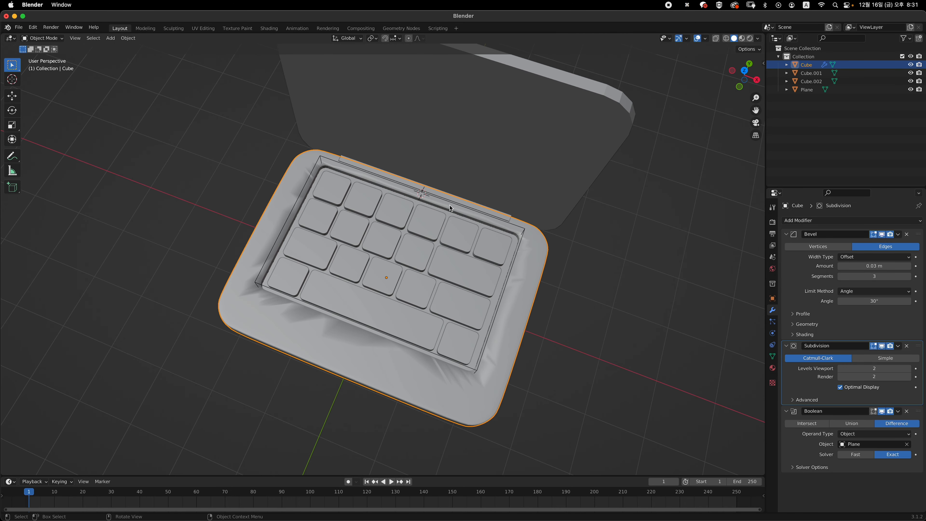
shift+middle_drag(491, 356, 410, 350)
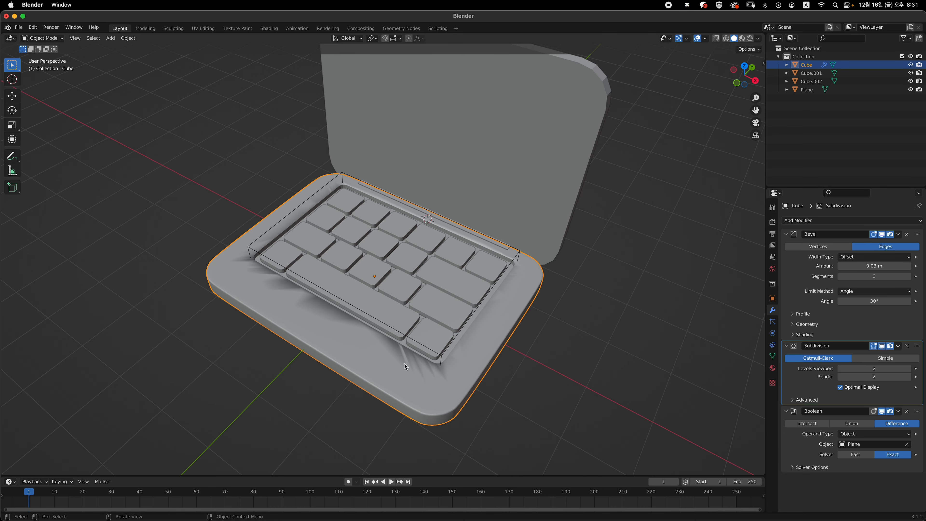
middle_drag(467, 355, 418, 335)
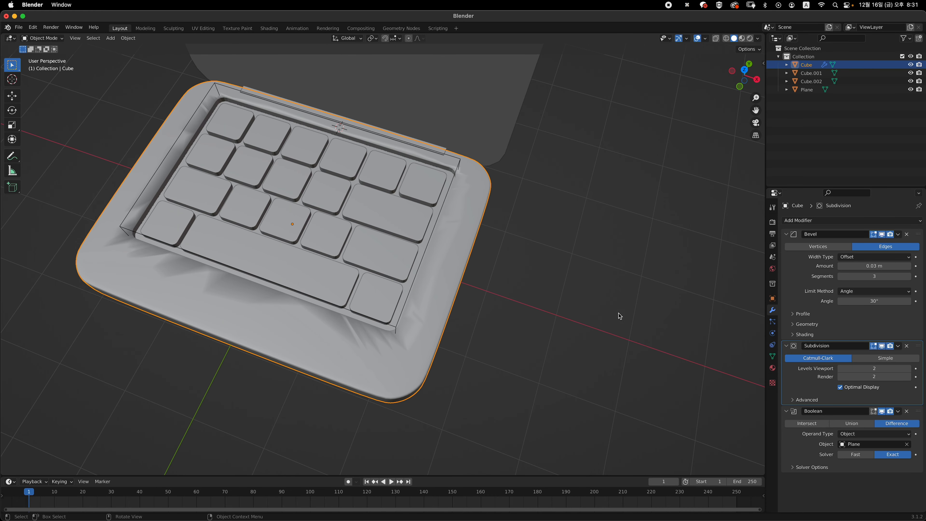
Step: Enable Auto Smooth at 30° in the base slab's normals settings
click(772, 357)
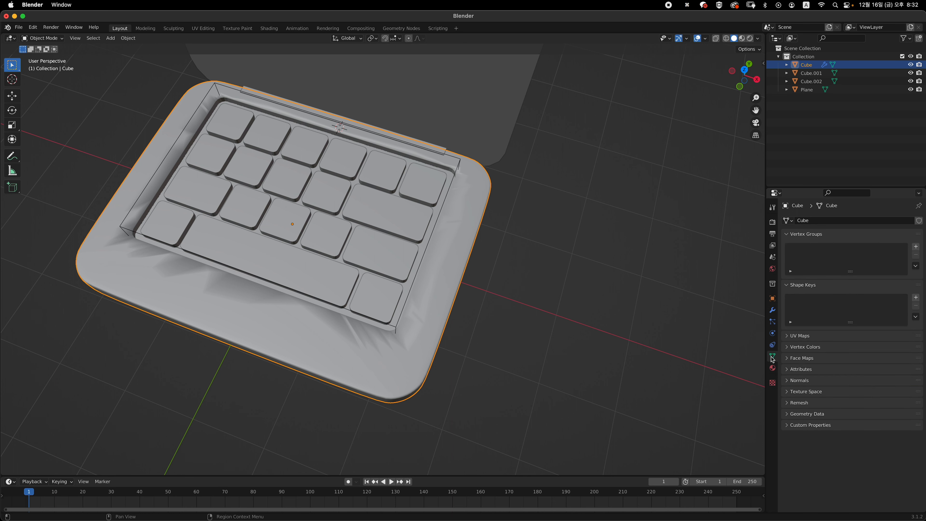
click(788, 381)
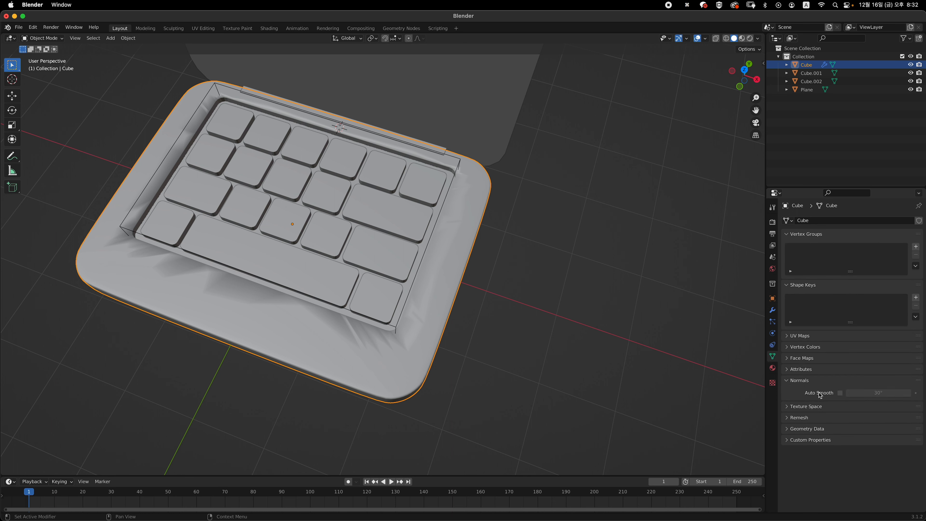
click(840, 393)
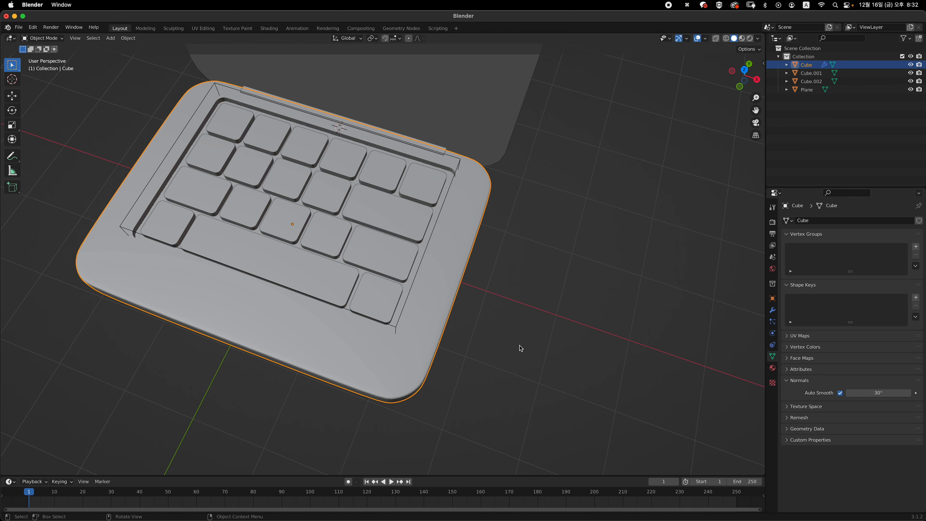
Step: Select the key blocks and add a Bevel modifier to them
middle_drag(521, 349, 466, 310)
middle_drag(529, 292, 478, 306)
shift+middle_drag(478, 306, 484, 347)
click(427, 324)
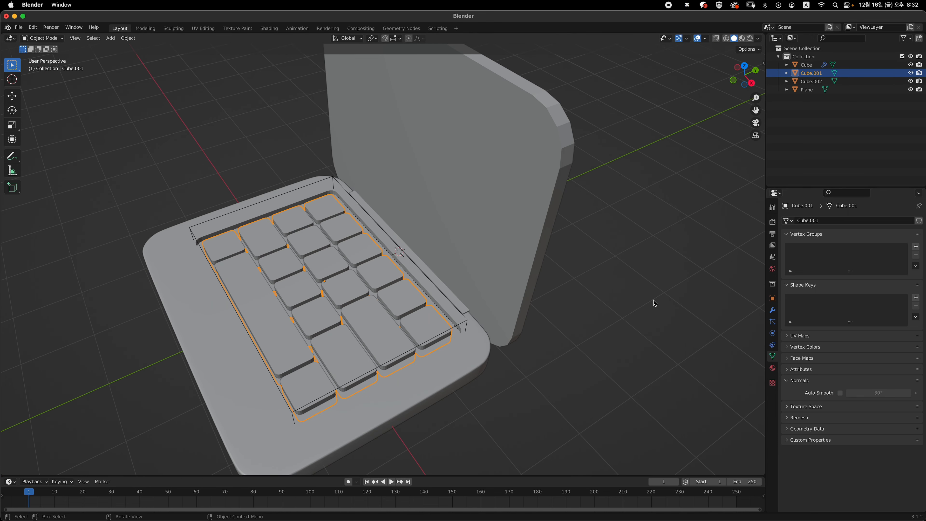
click(433, 332)
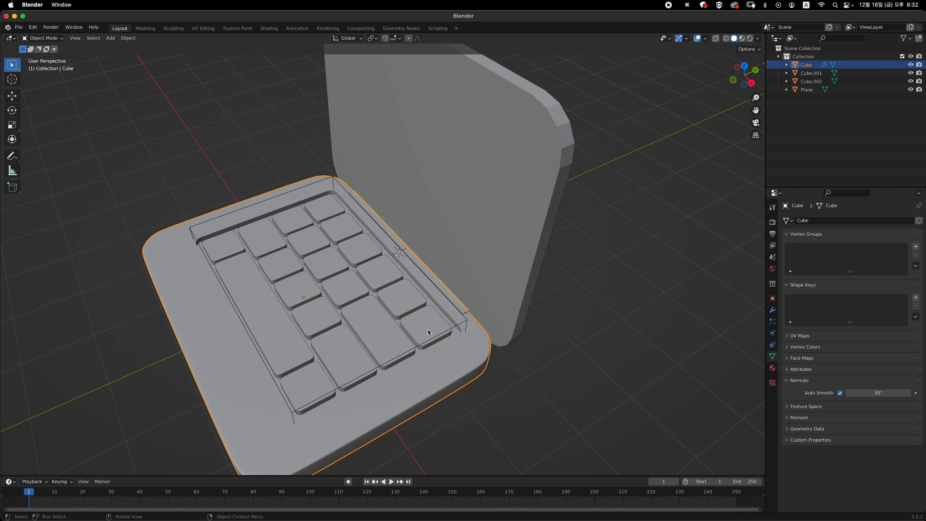
click(429, 332)
shift+middle_drag(465, 330, 484, 319)
click(772, 310)
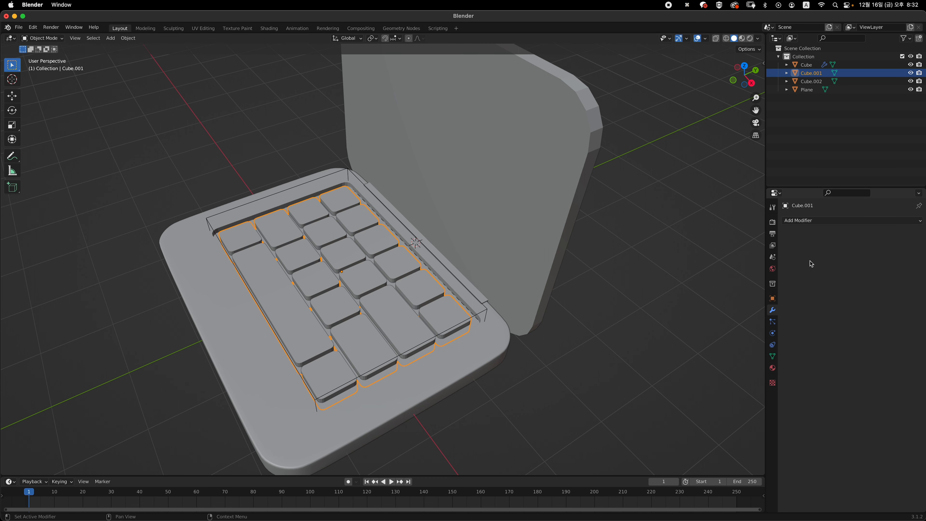
click(817, 221)
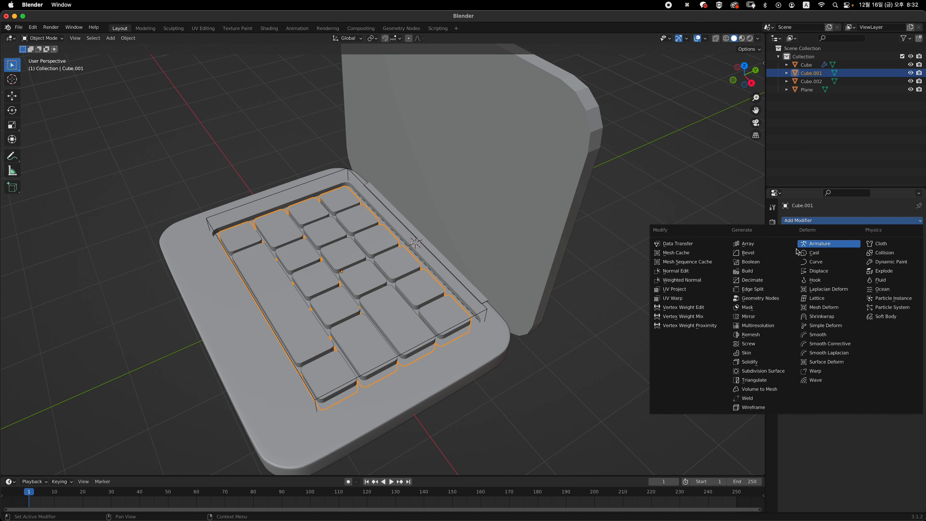
click(784, 256)
Step: Set the key blocks' Bevel modifier to an amount of 0.03 m with 3 segments
click(871, 268)
text(.03)
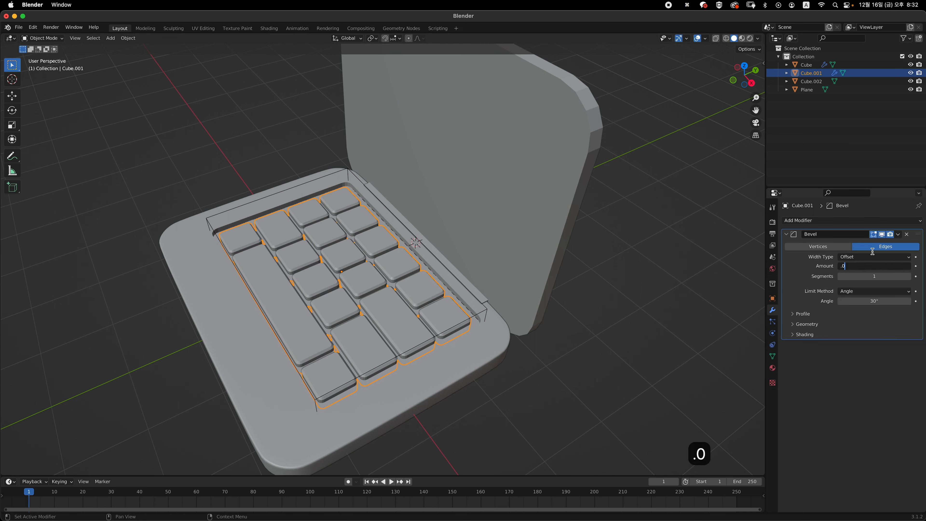
key(Return)
click(885, 275)
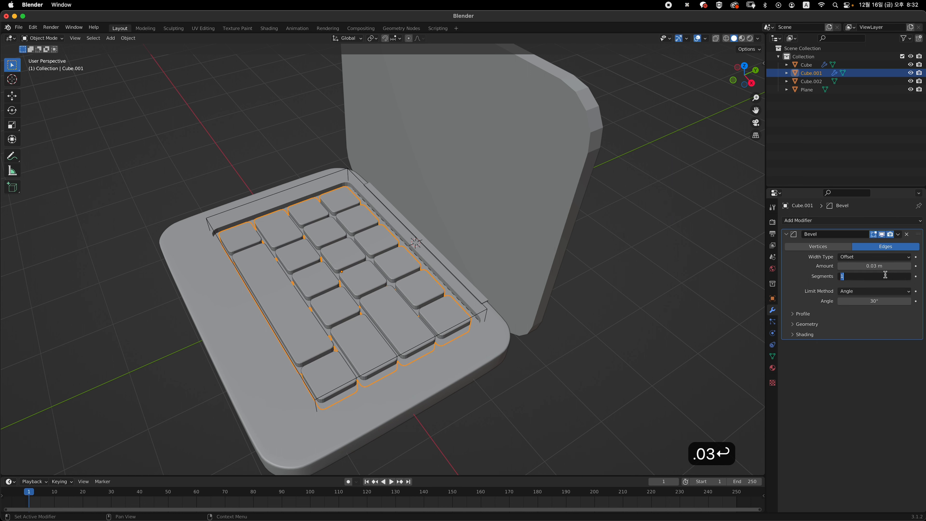
text(3)
key(Return)
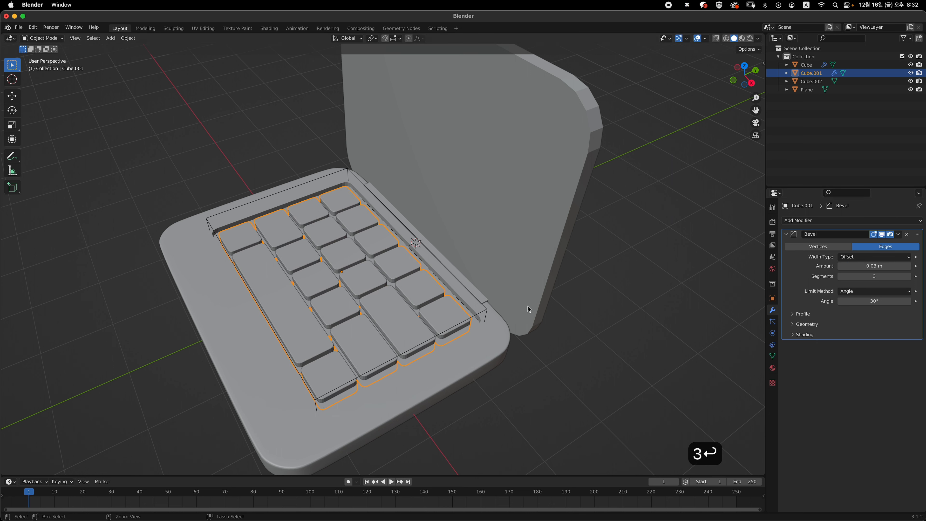
Step: Add a level 2 Subdivision modifier to the key blocks and shade them smooth
key(super+2)
shift+middle_drag(468, 322, 513, 296)
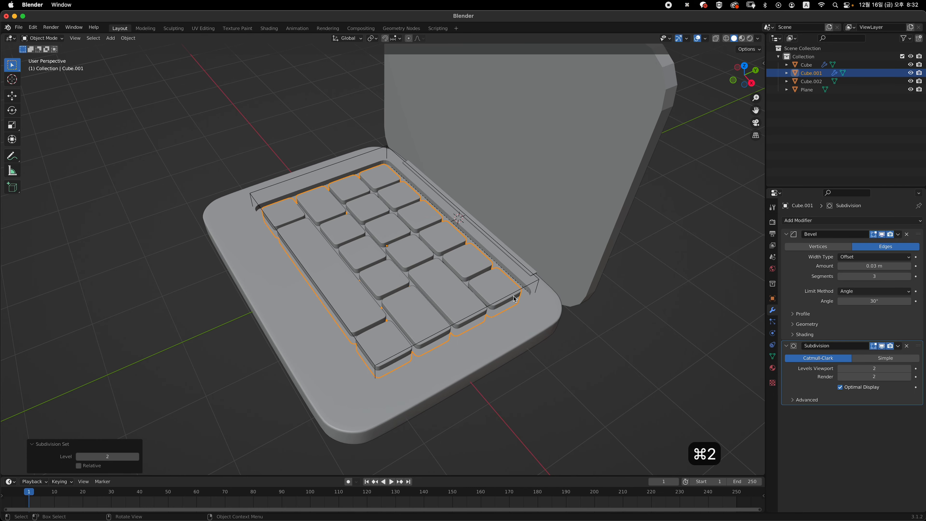
right_click(536, 258)
click(528, 260)
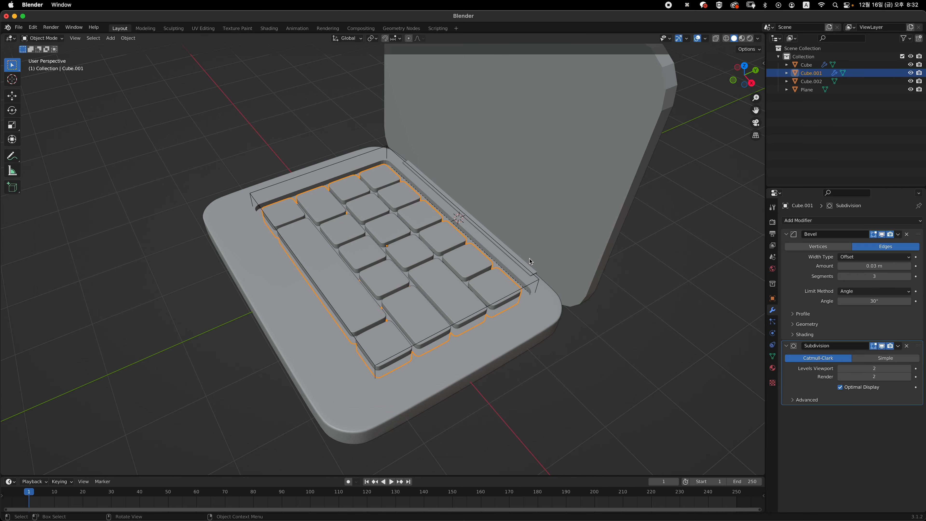
Step: Add a Bevel modifier to the upright upper slab and set its amount to 0.03 m
click(606, 252)
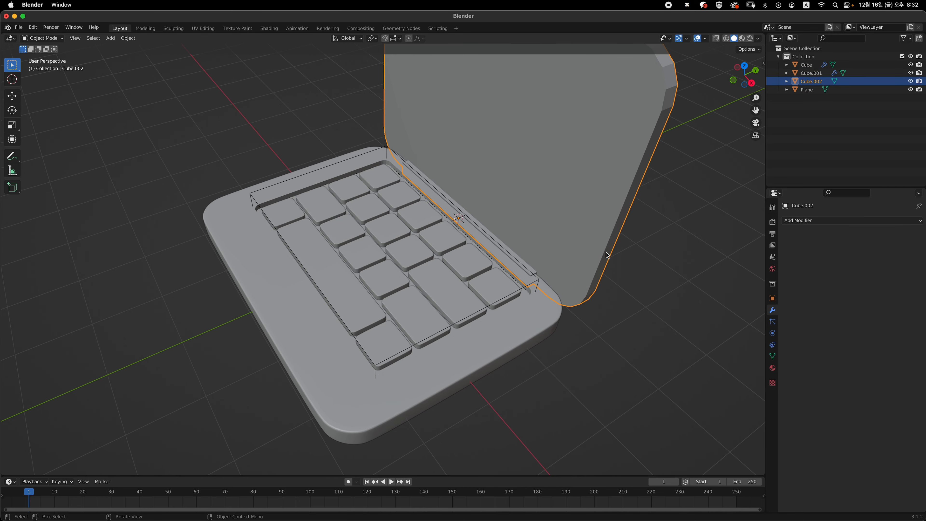
middle_drag(623, 275, 554, 296)
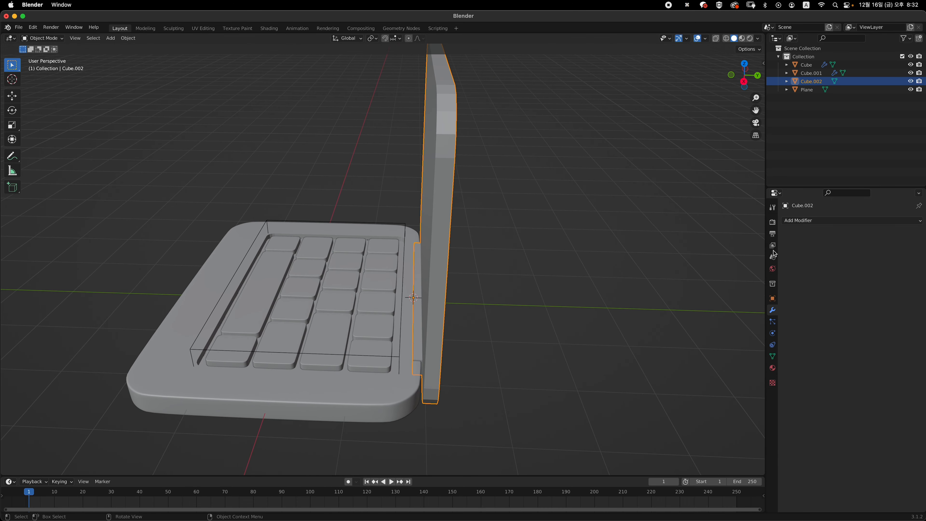
click(815, 221)
click(775, 253)
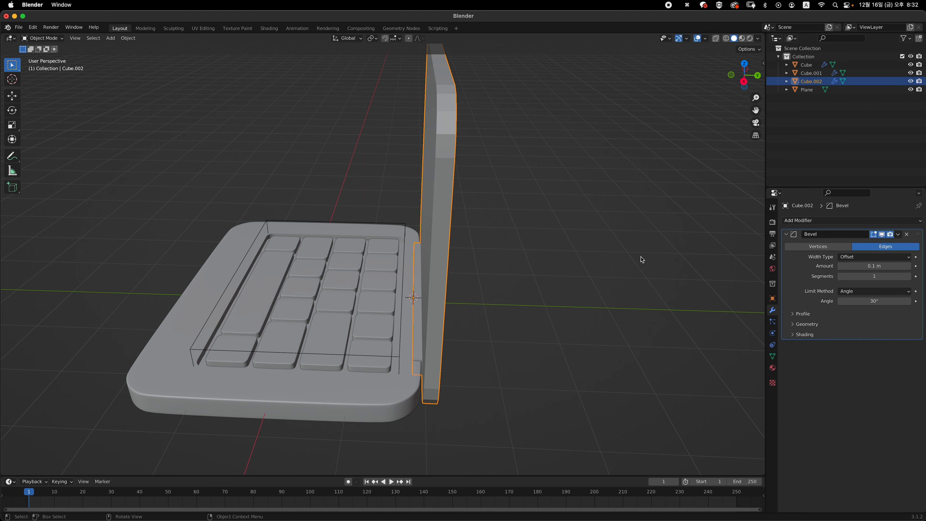
middle_drag(641, 258, 562, 273)
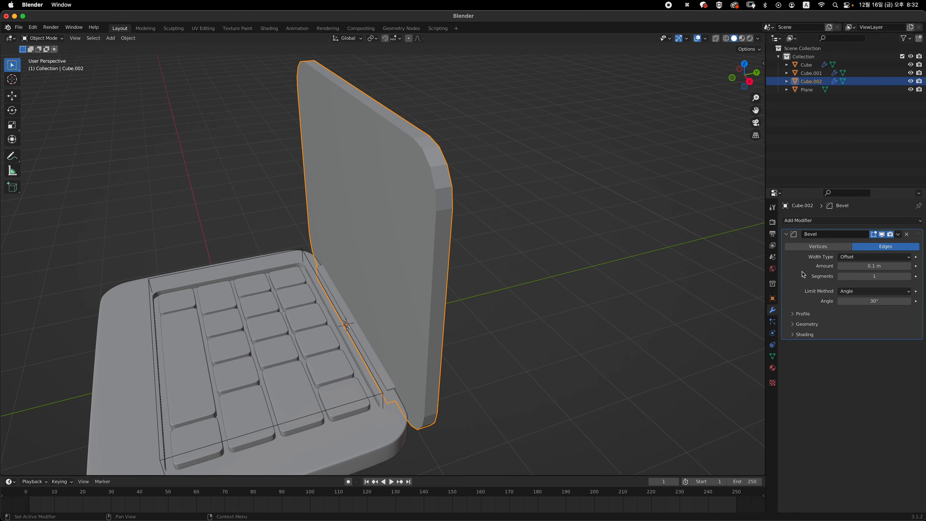
click(867, 266)
text(.03)
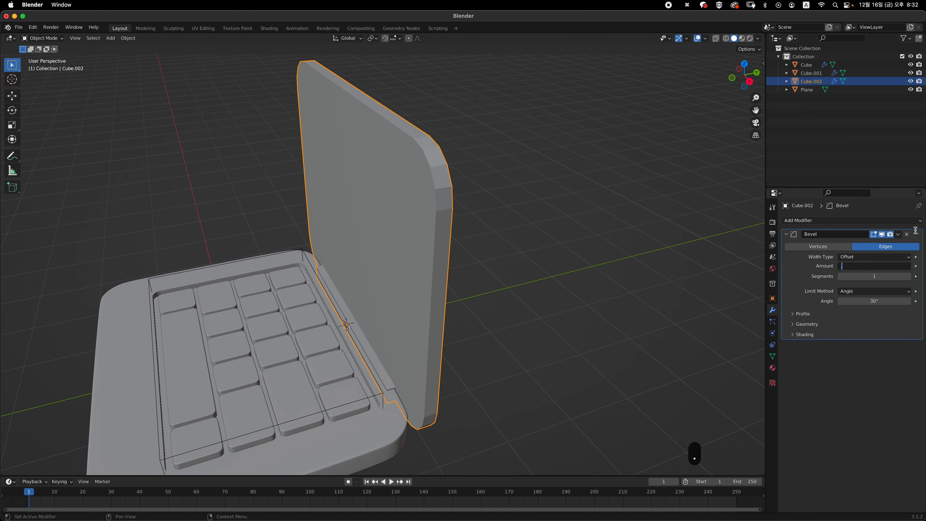
key(Return)
Step: Examine the hinge strip's geometry on the upper slab in Edit Mode with X-ray
middle_drag(443, 283, 366, 298)
key(Tab)
key(Tab)
key(Tab)
key(alt+z)
click(328, 319)
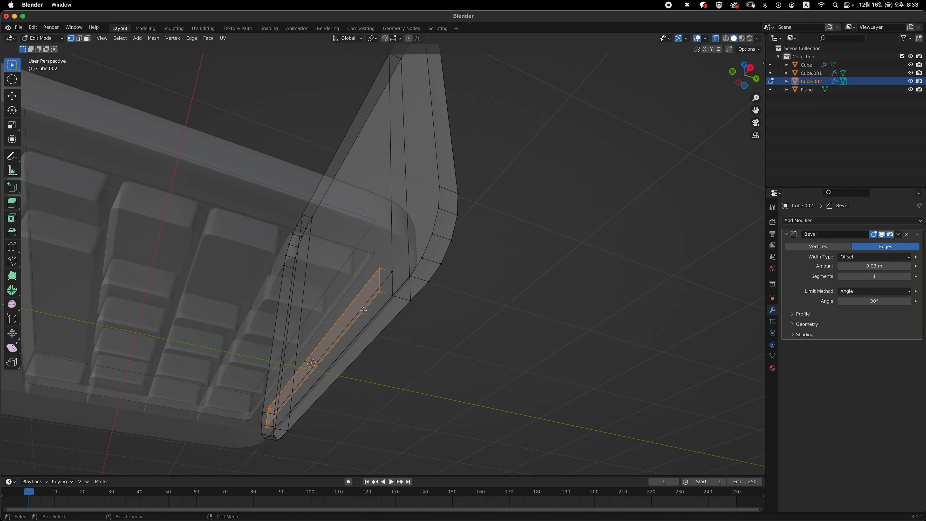
middle_drag(362, 311, 385, 301)
key(alt+z)
key(Tab)
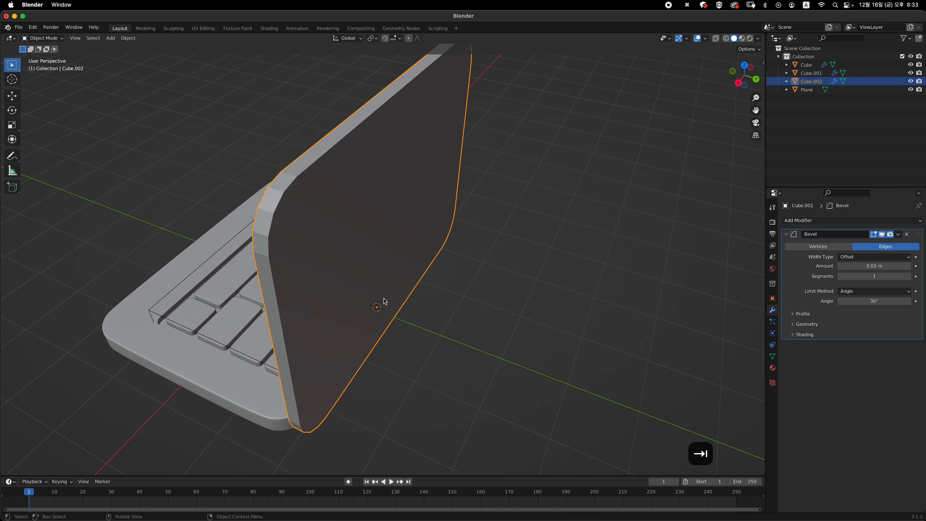
Step: Set the upper slab's Bevel modifier to 3 segments
click(875, 276)
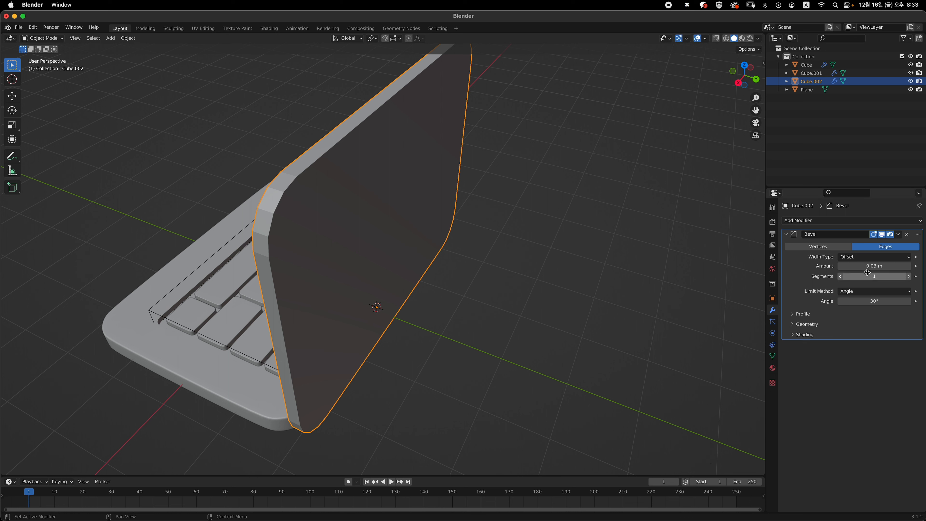
text(3)
key(Return)
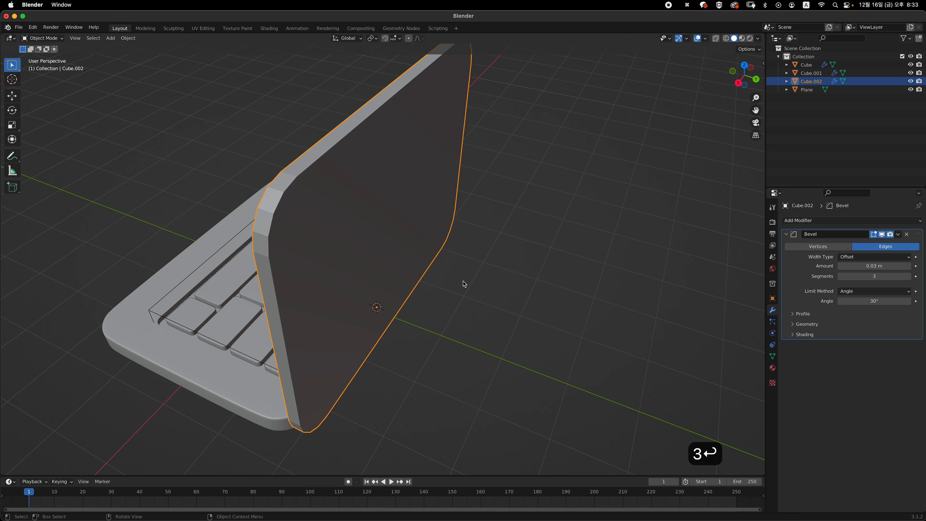
Step: Add a level 2 Subdivision modifier to the upper slab and shade it smooth
key(super+2)
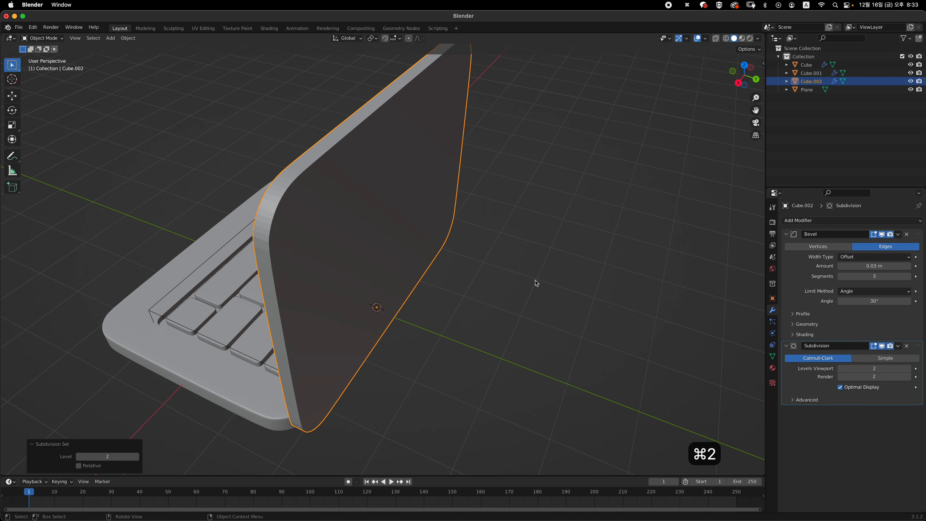
middle_drag(498, 282, 503, 315)
right_click(505, 264)
click(511, 265)
scroll(517, 279, down, 2)
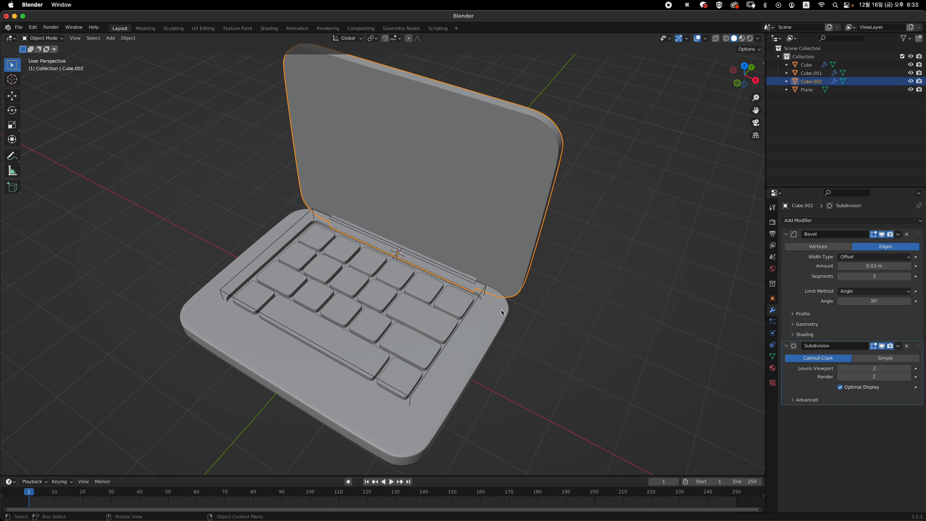
click(615, 300)
middle_drag(614, 300, 486, 229)
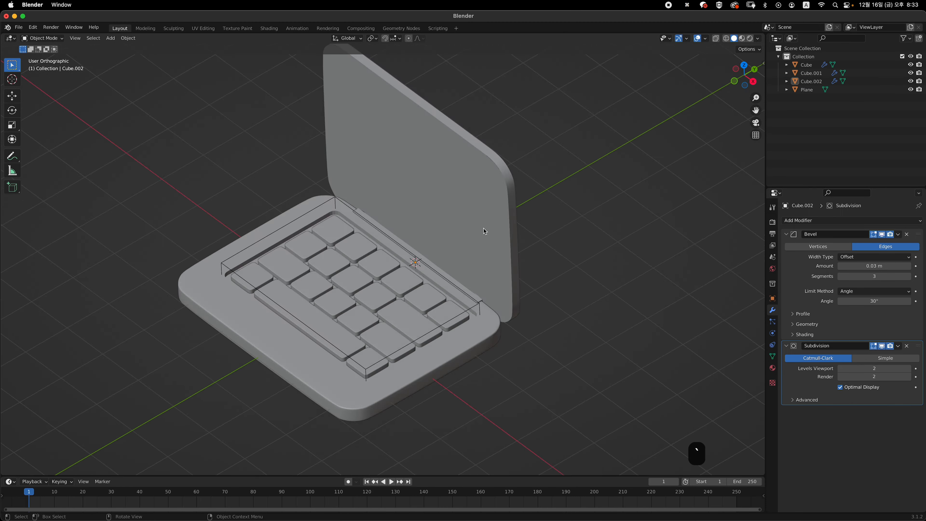
key(KP_7)
middle_drag(477, 290, 415, 241)
Step: In Edit Mode with X-ray on, duplicate the hinge strip's faces on the upper slab in place
click(455, 233)
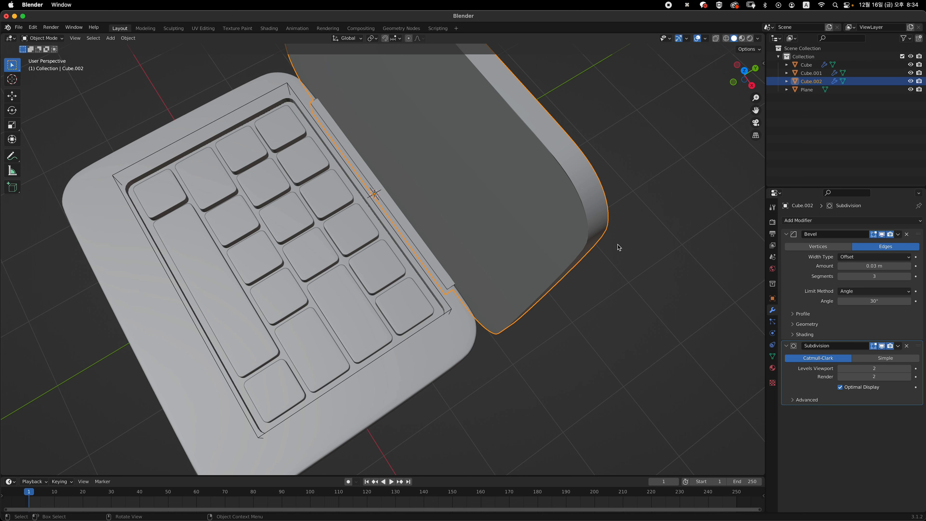
key(grave)
scroll(413, 331, up, 2)
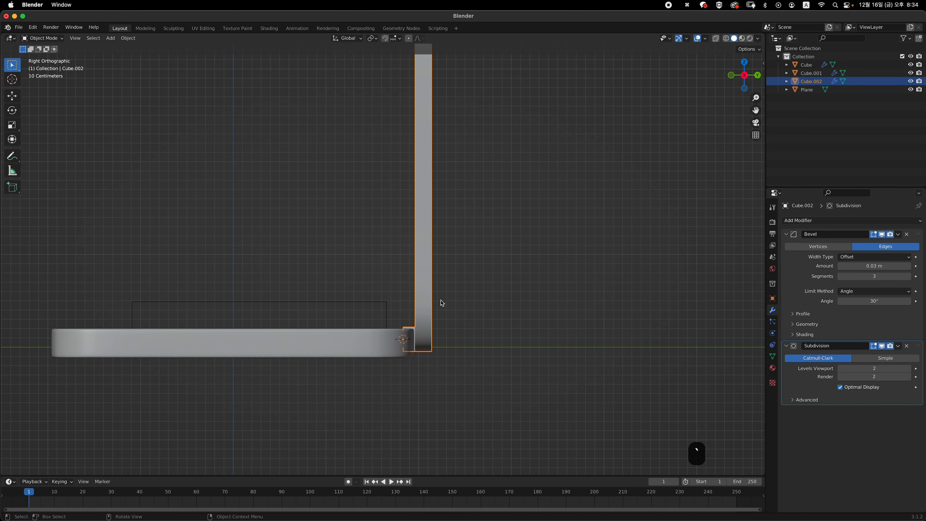
key(Tab)
scroll(409, 325, up, 2)
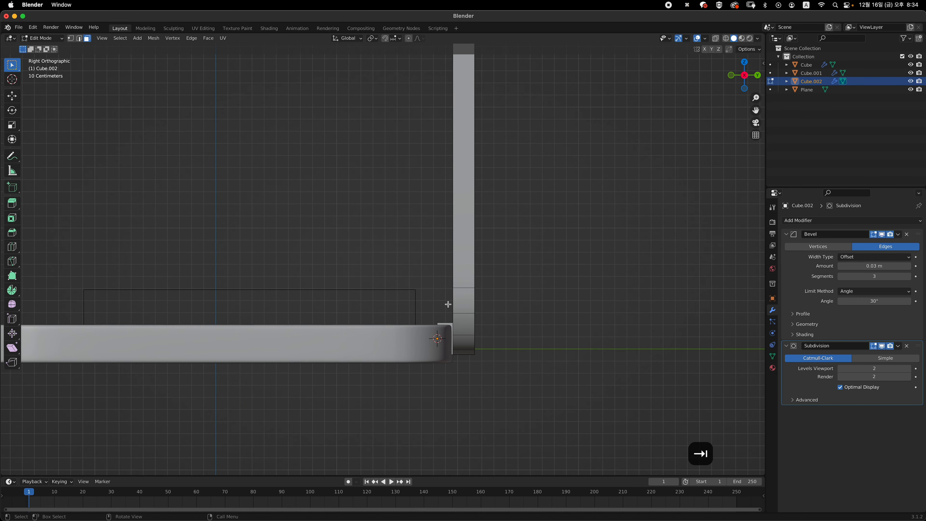
key(3)
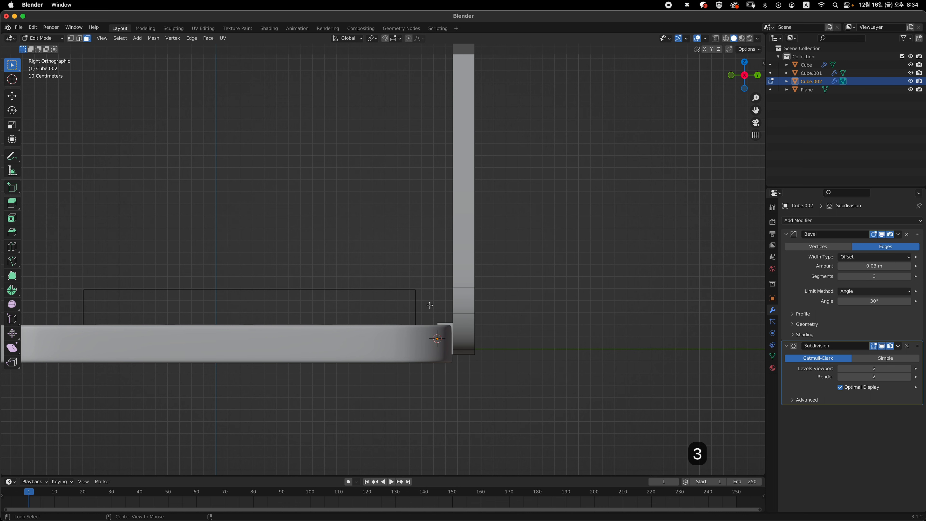
key(alt+z)
scroll(439, 294, up, 1)
scroll(440, 294, up, 1)
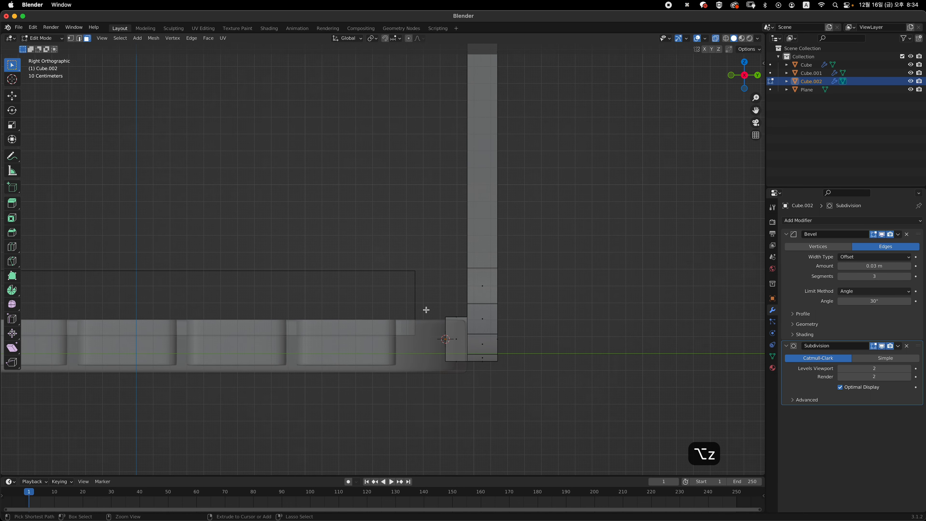
drag(419, 296, 465, 382)
middle_drag(470, 328, 475, 340)
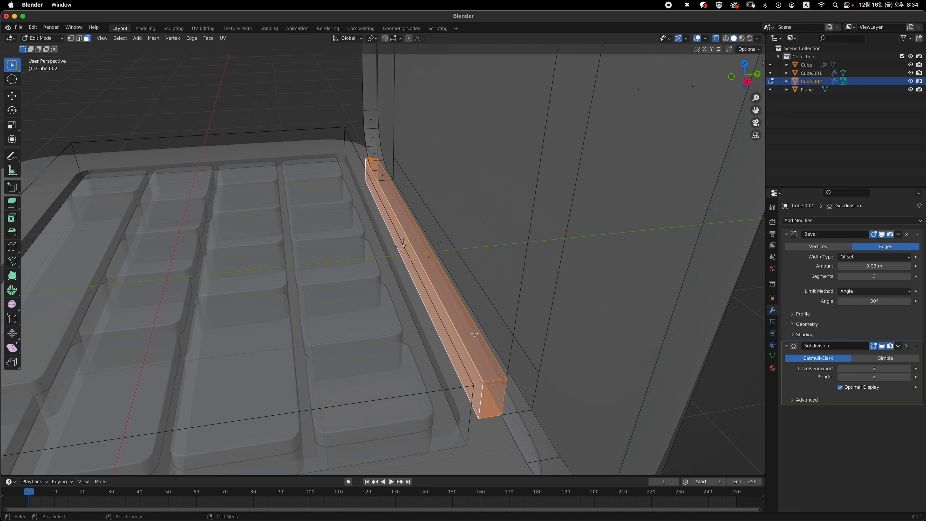
key(grave)
key(shift+d)
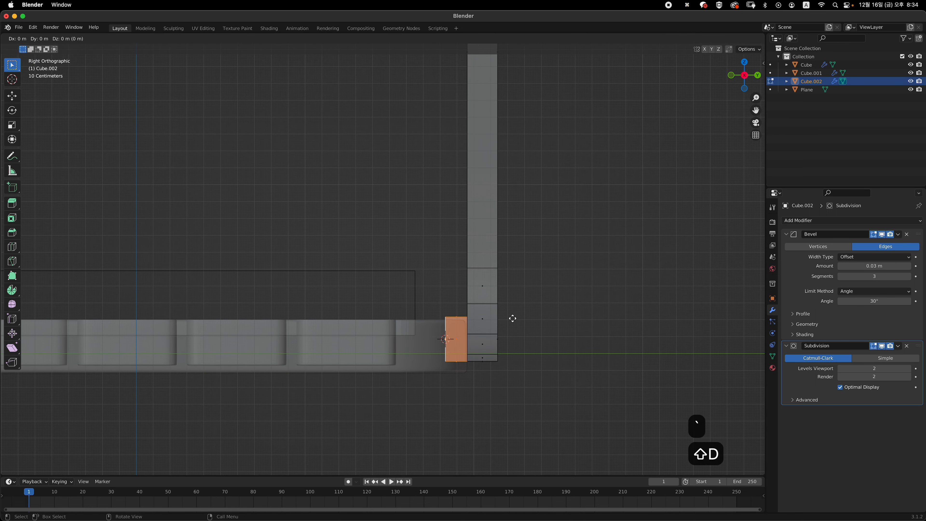
key(Return)
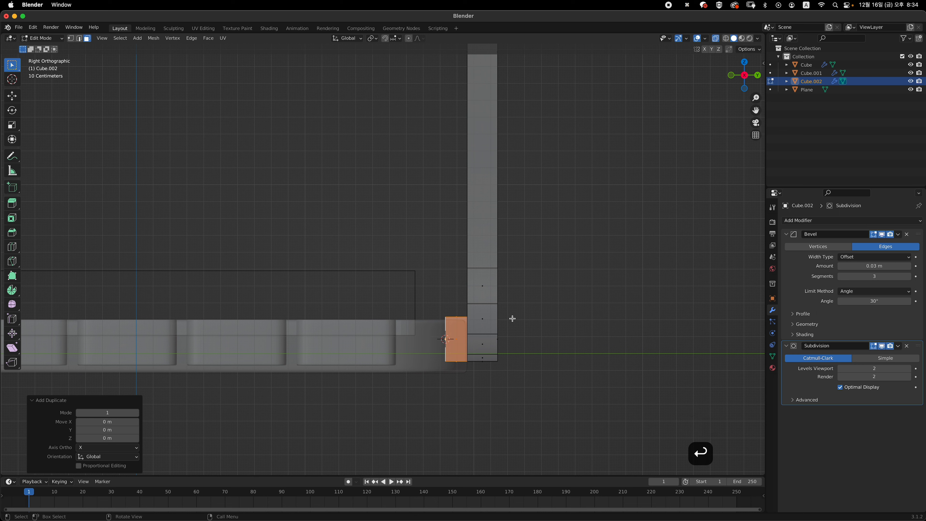
Step: Separate the duplicated hinge strip faces from the upper slab into their own object
key(p)
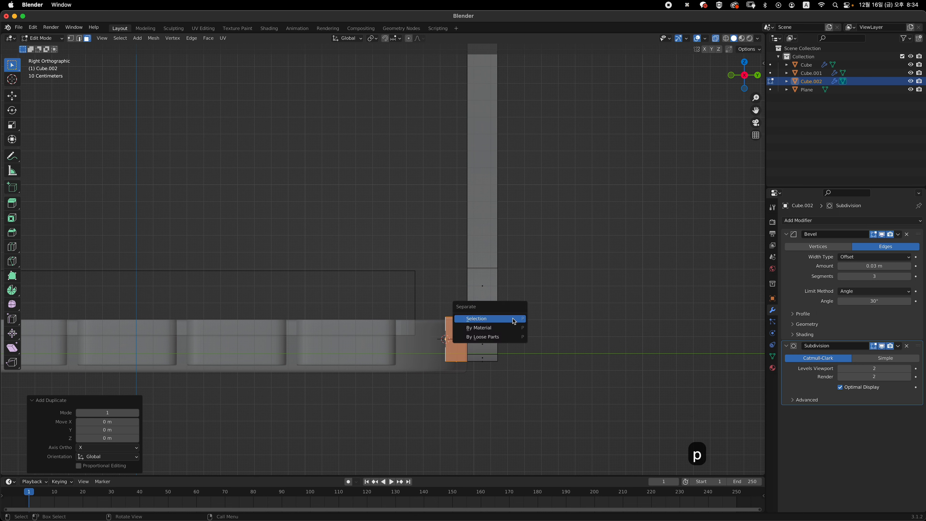
key(Return)
key(Tab)
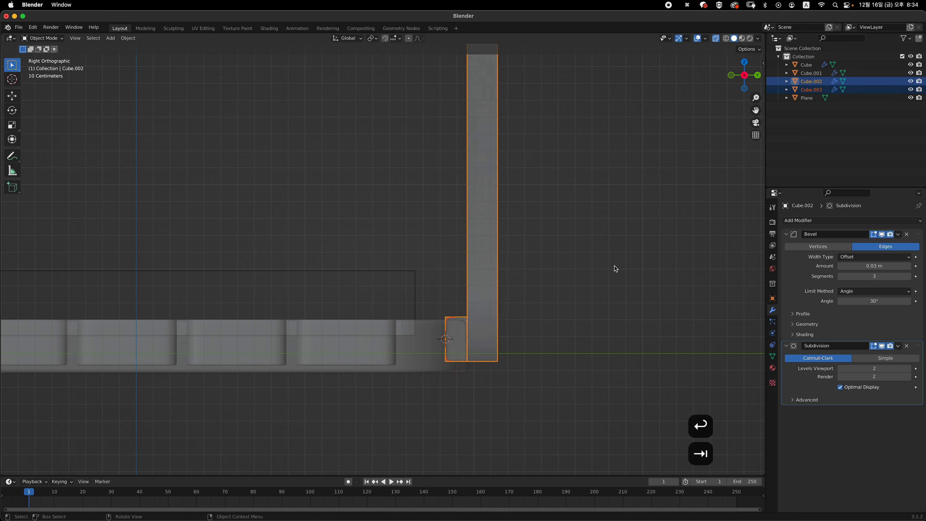
click(616, 269)
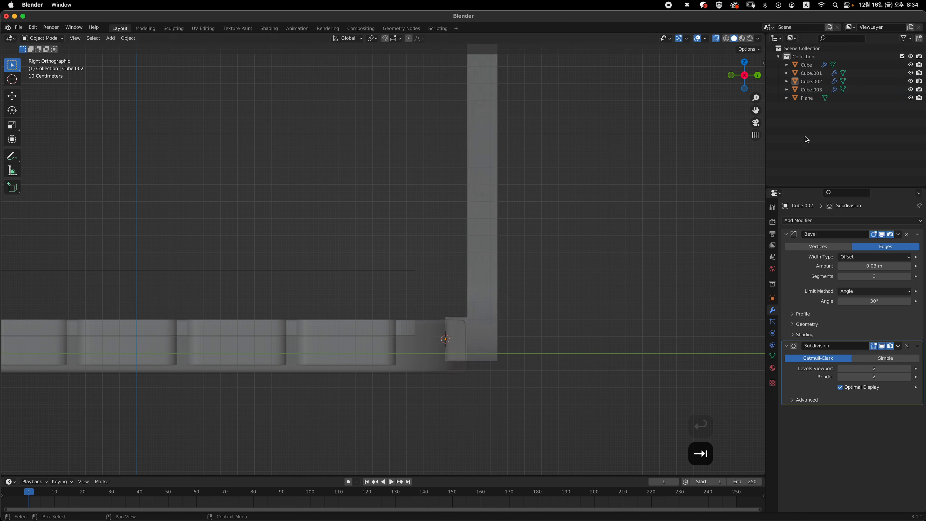
Step: Fill the open side of the separated hinge strip with a face to close its mesh
click(818, 91)
middle_drag(475, 307, 434, 363)
key(alt+z)
key(Tab)
key(a)
key(alt+z)
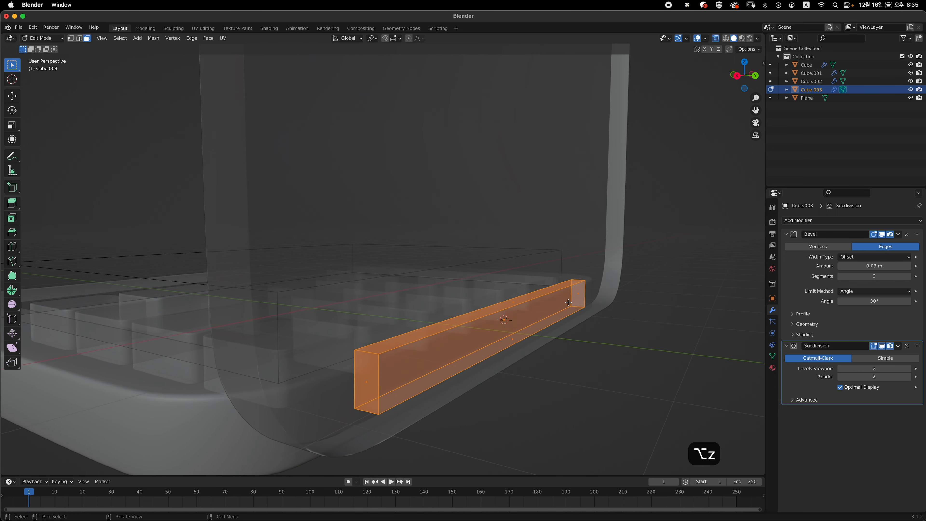
mouse_move(543, 337)
middle_down()
mouse_move(560, 331)
mouse_move(552, 323)
middle_up()
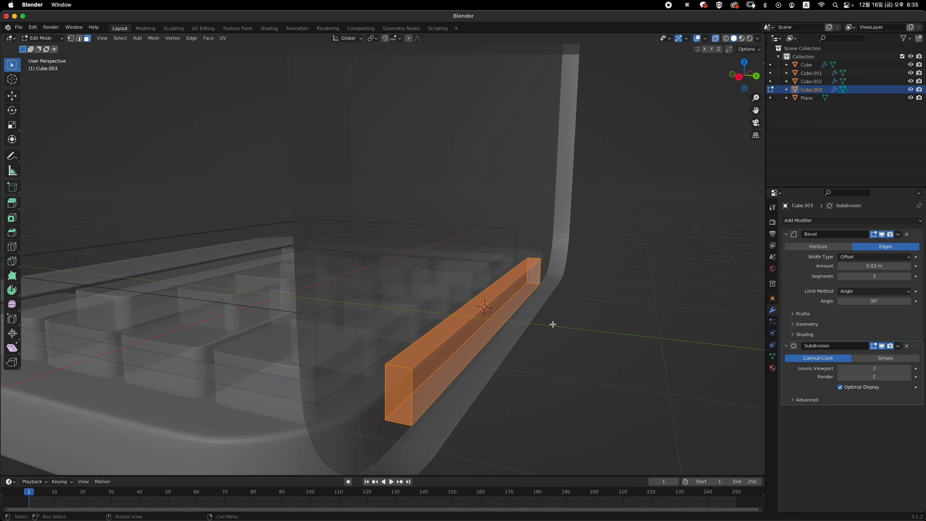
key(f)
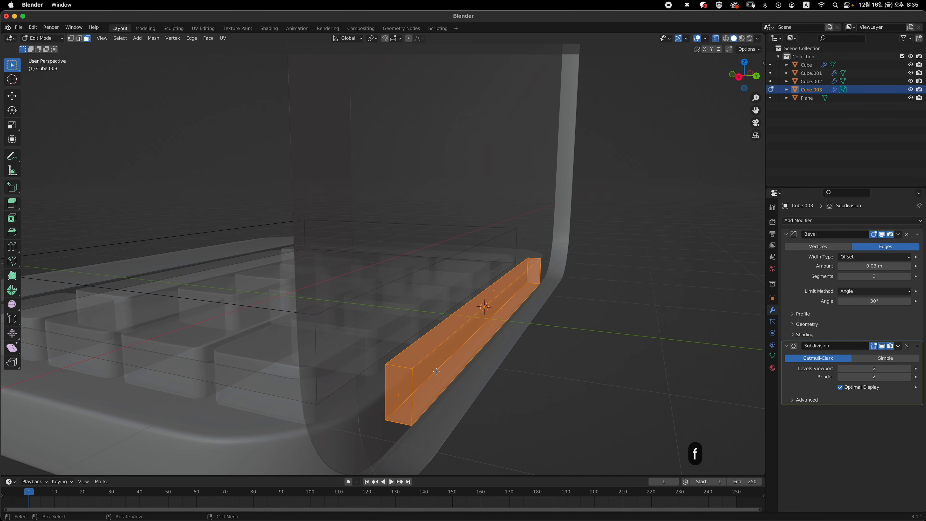
key(Tab)
key(alt+z)
middle_drag(517, 332, 562, 322)
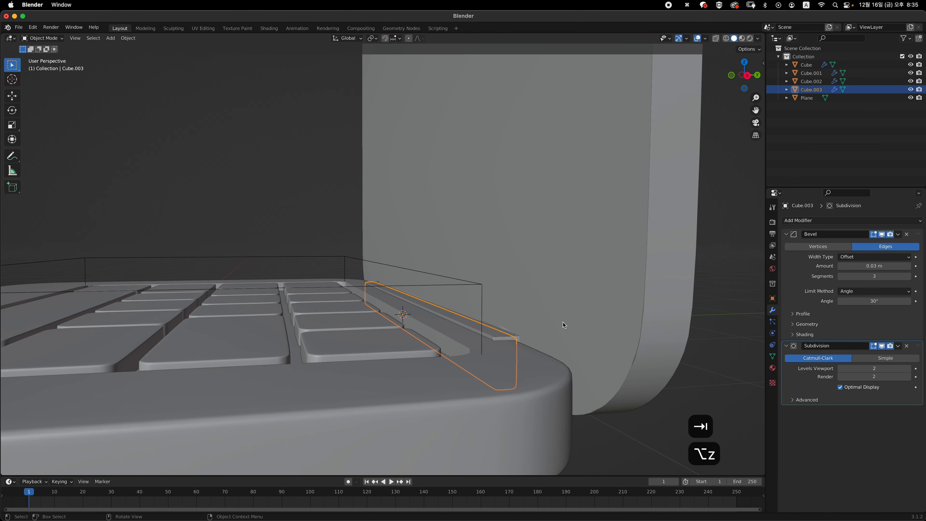
Step: Move the separated strip up along Z by about 0.142 m so it rises above the base slab
key(grave)
click(604, 323)
scroll(500, 328, up, 5)
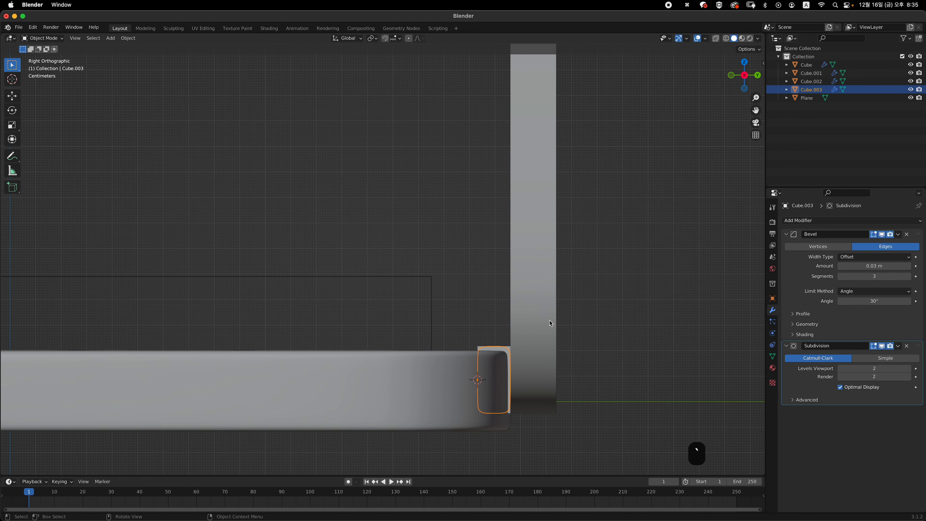
key(g)
key(z)
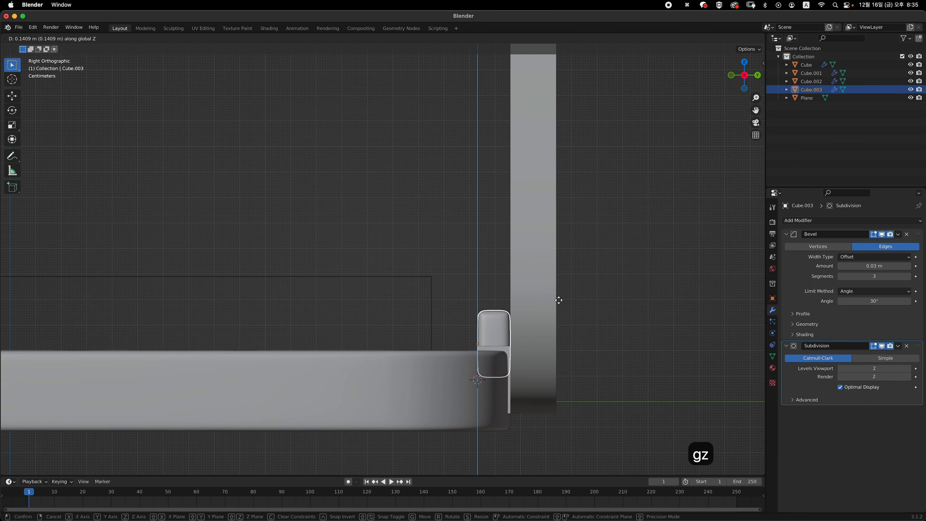
click(518, 343)
Step: Scale the whole mesh of the separated strip by about 1.013 along X in top view
middle_drag(519, 344, 551, 335)
key(grave)
click(582, 221)
shift+middle_drag(534, 256, 577, 297)
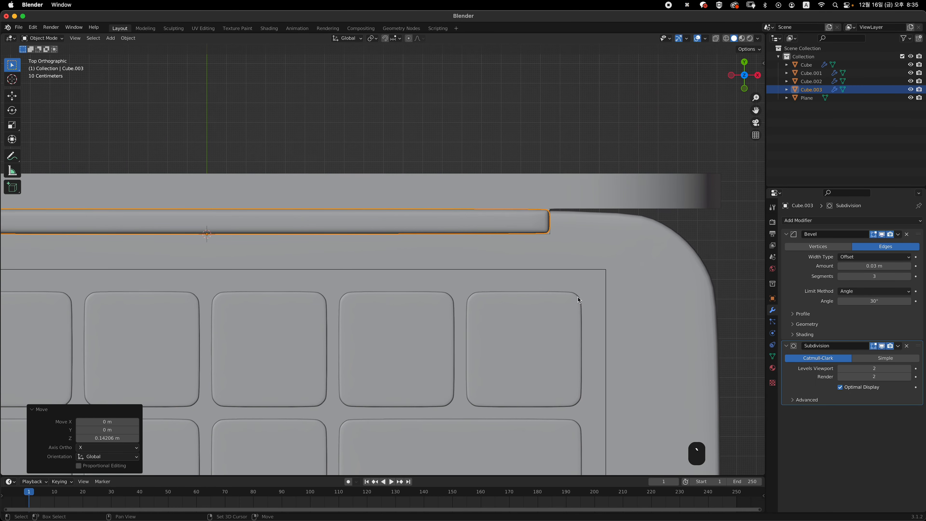
key(Tab)
key(alt+z)
key(a)
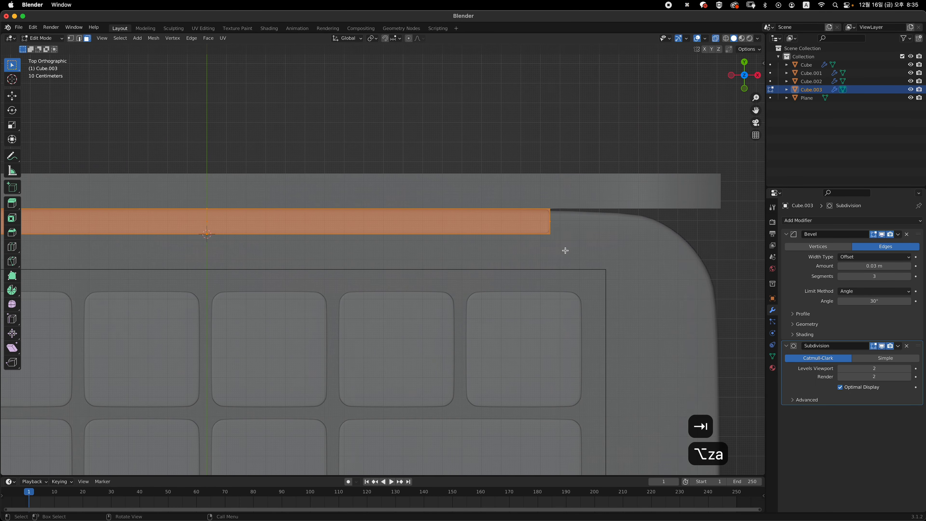
shift+middle_drag(565, 251, 584, 267)
key(s)
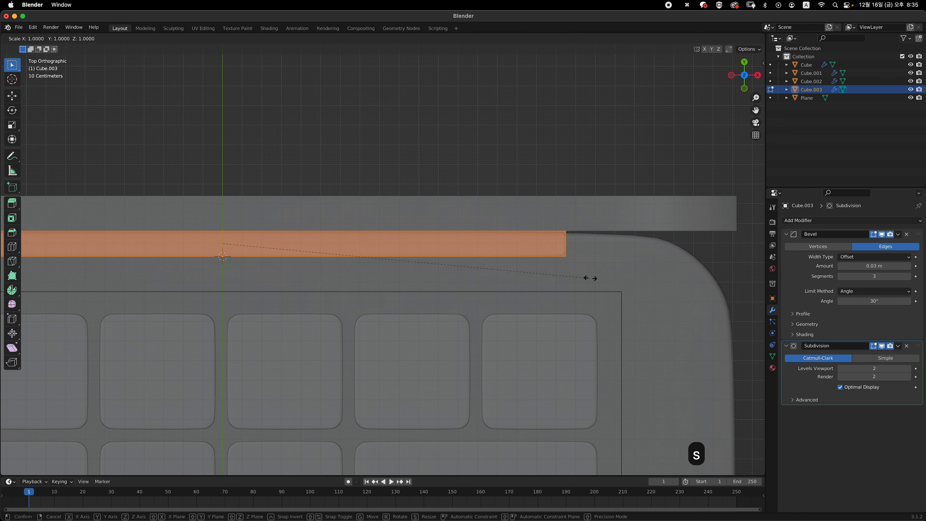
key(x)
click(594, 278)
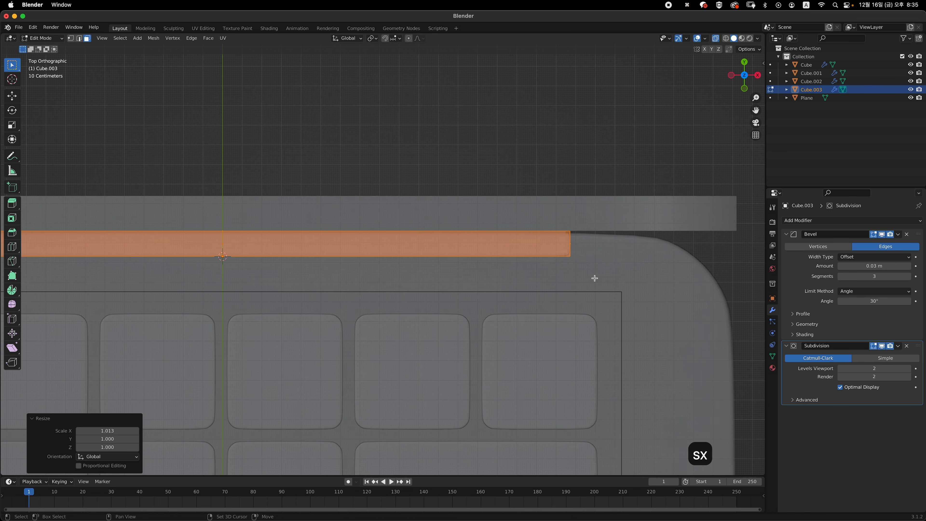
Step: Scale the separated strip's mesh by about 1.128 along Y, and lengthen it very slightly along X
shift+middle_drag(543, 281, 596, 283)
key(s)
key(y)
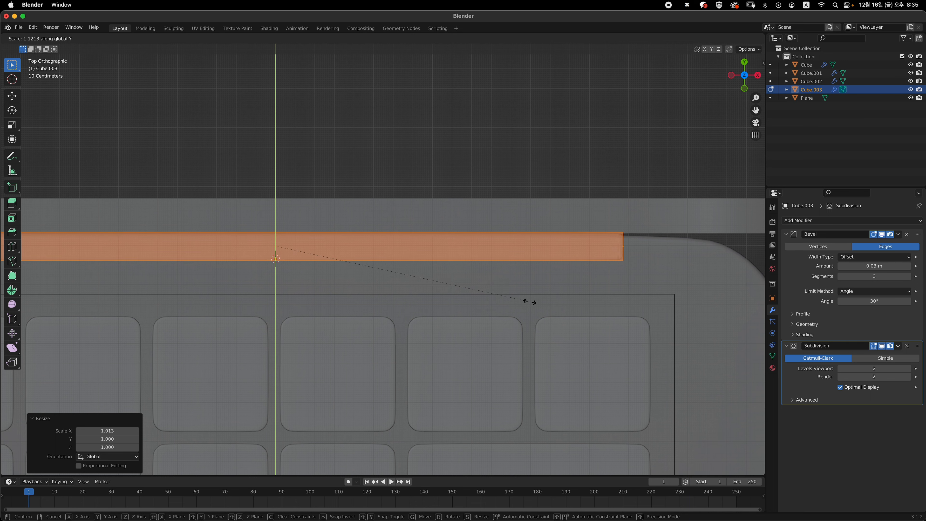
click(541, 307)
scroll(591, 294, up, 3)
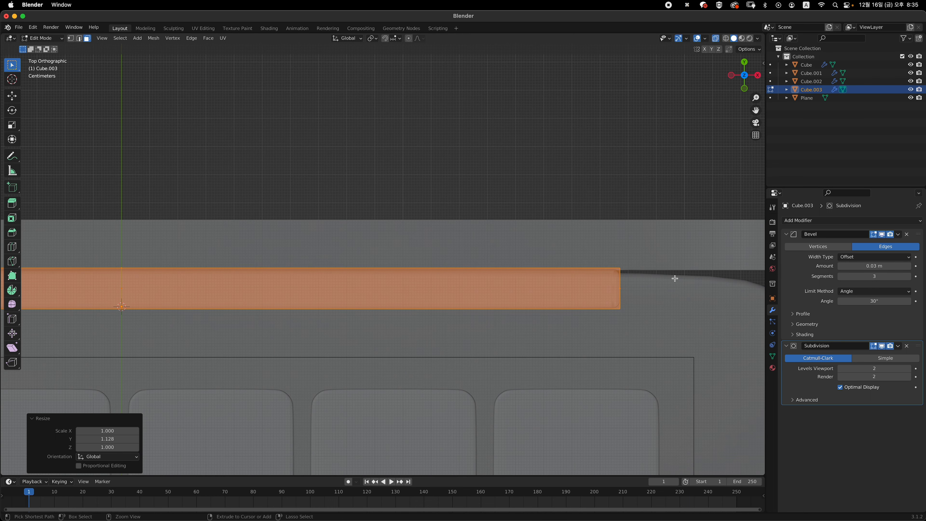
key(s)
key(x)
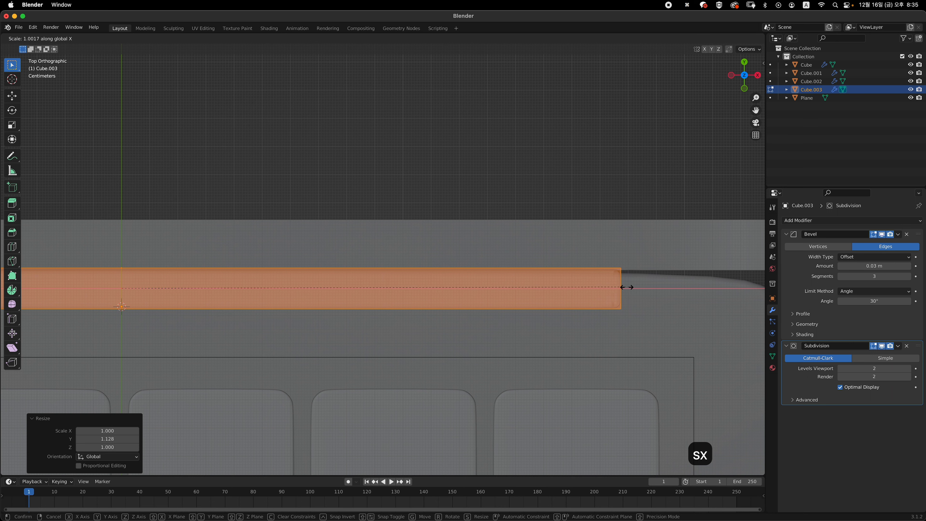
click(624, 287)
key(Tab)
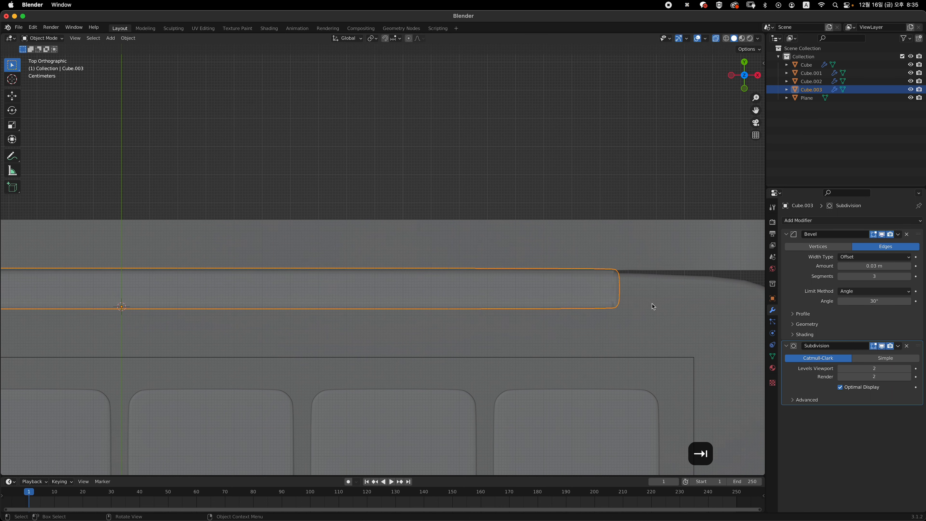
key(alt+z)
scroll(563, 313, down, 4)
middle_drag(543, 243, 582, 219)
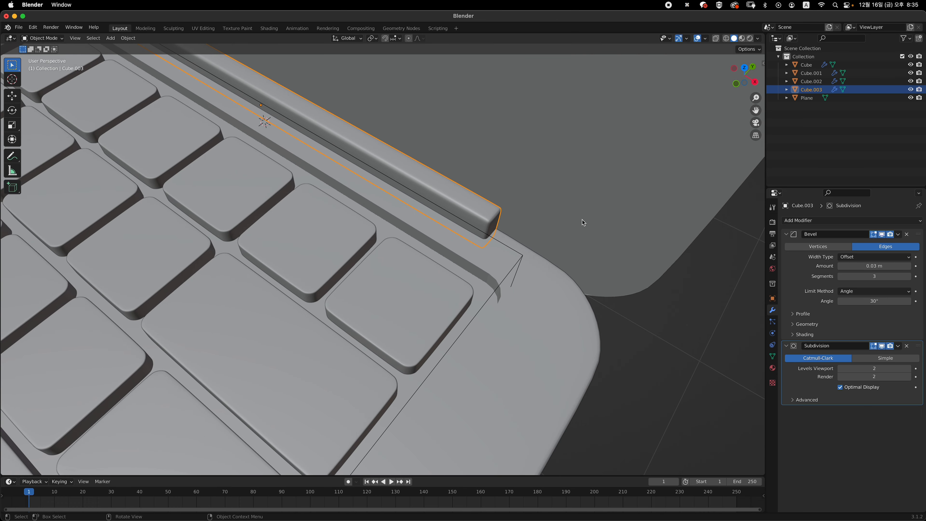
Step: Add a second Boolean modifier set to Difference on the base slab, using the raised strip as the cutting object
click(566, 309)
shift+middle_drag(577, 275, 601, 253)
scroll(584, 288, down, 3)
shift+middle_drag(468, 339, 433, 252)
middle_drag(426, 295, 526, 290)
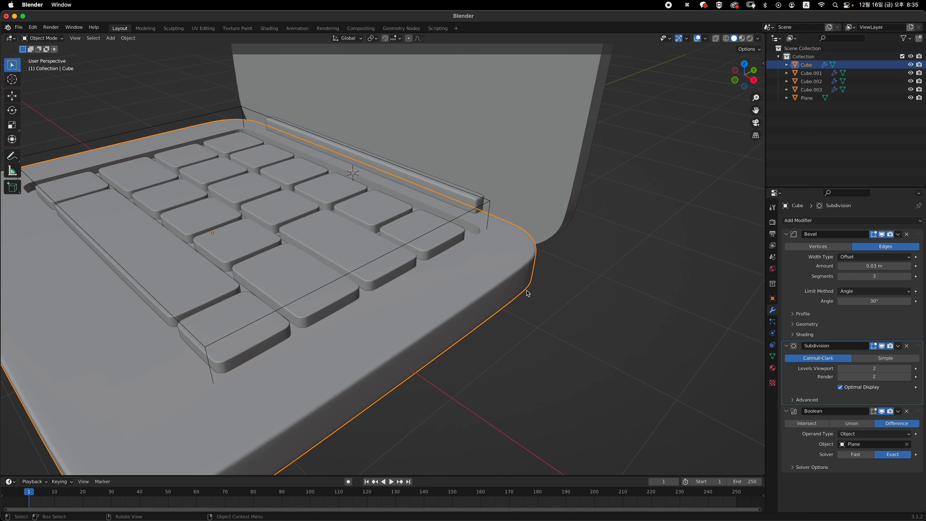
click(795, 221)
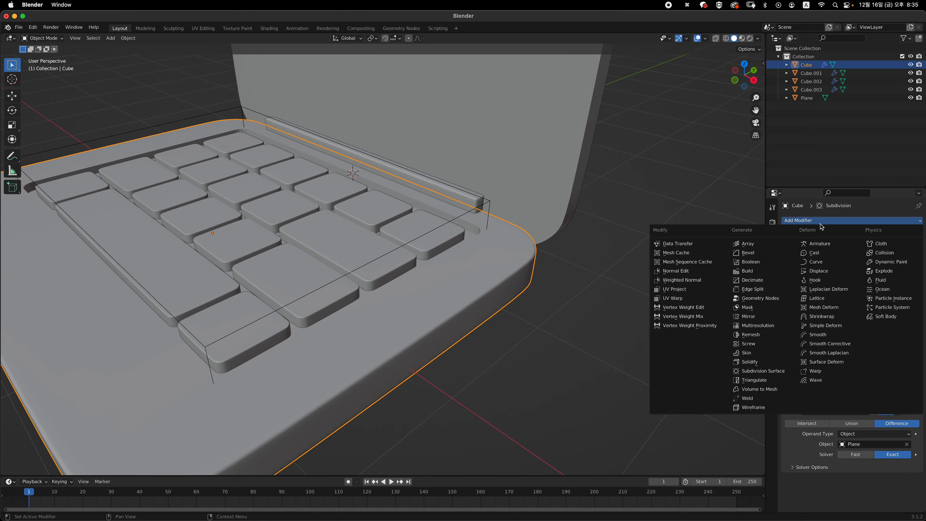
click(781, 262)
scroll(842, 282, down, 2)
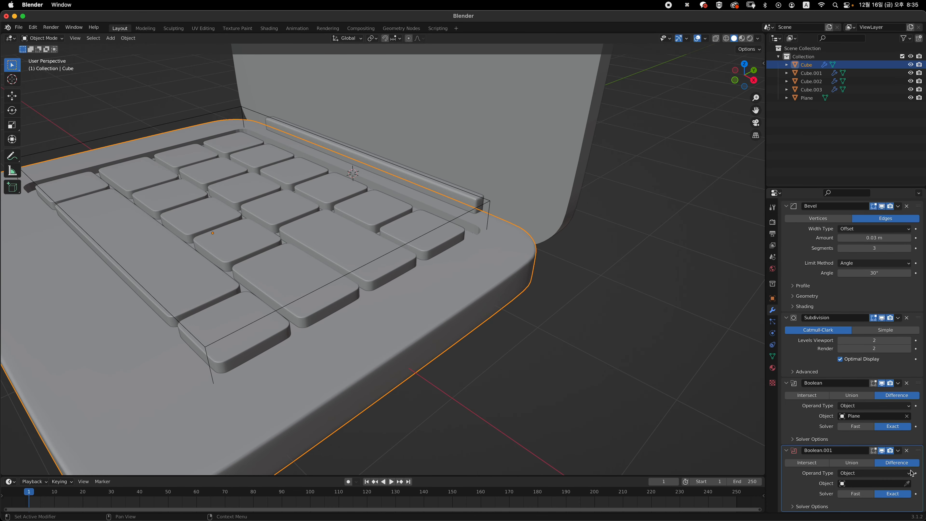
click(907, 484)
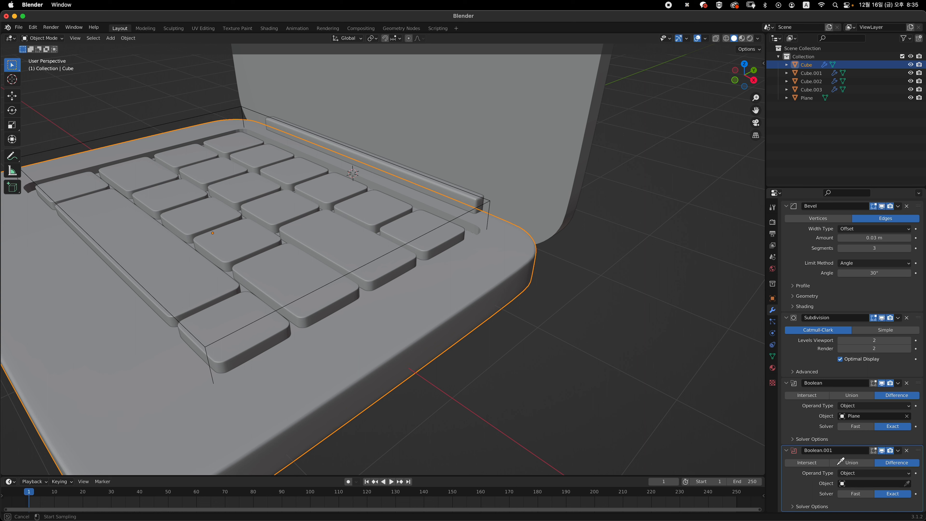
click(463, 191)
Step: Set the cutting strip's viewport display to Bounds
shift+middle_drag(582, 326, 598, 364)
click(484, 242)
middle_drag(546, 289, 576, 285)
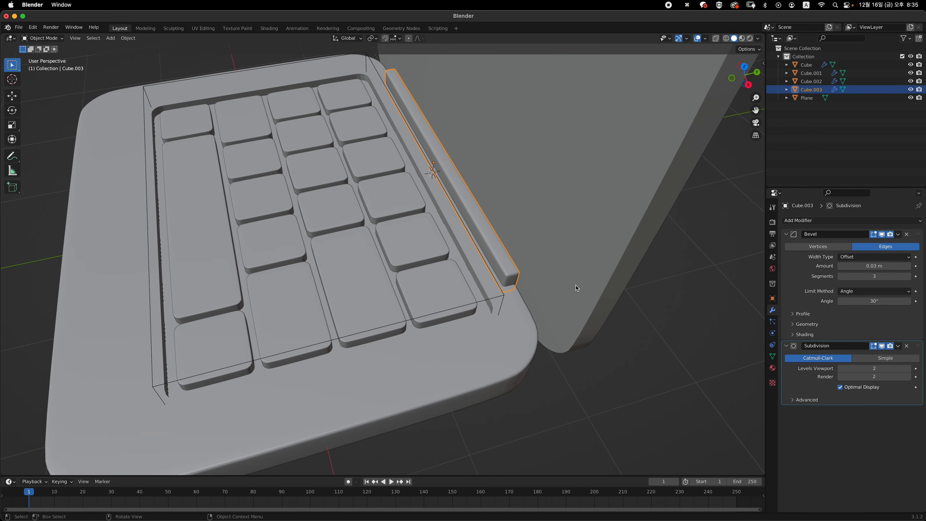
click(773, 298)
scroll(843, 425, down, 2)
click(874, 471)
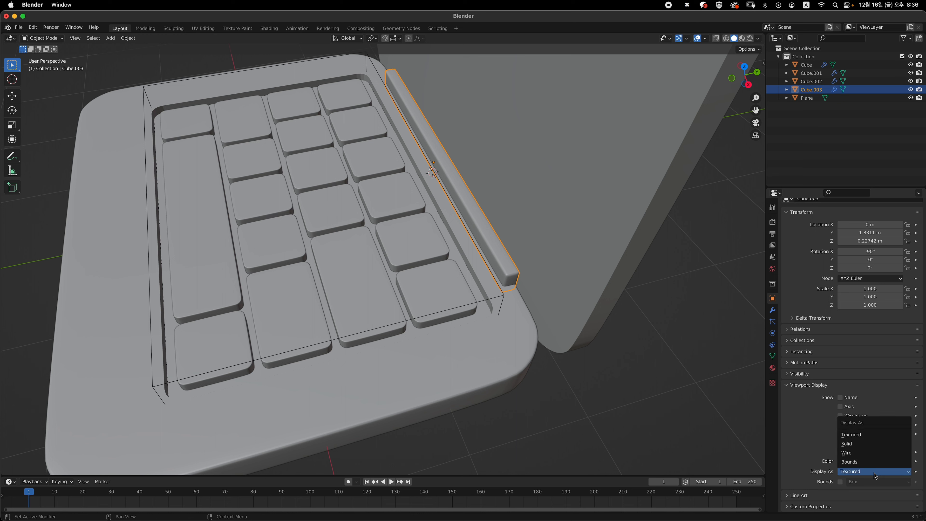
click(874, 473)
click(874, 473)
click(858, 462)
click(638, 340)
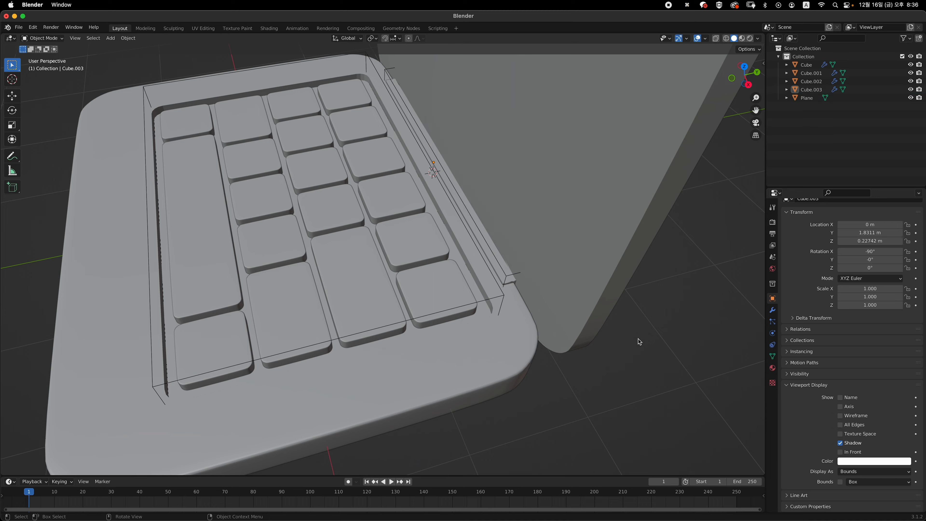
Step: Set the solver of the base slab's second Boolean modifier, which uses Cube.003 as cutter, to Fast
middle_drag(637, 341, 467, 206)
middle_drag(477, 204, 477, 219)
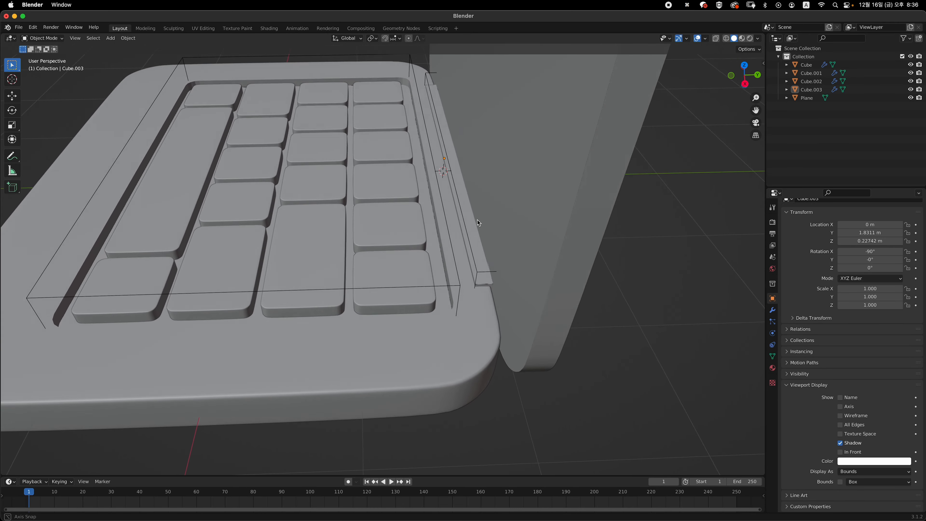
scroll(510, 267, up, 2)
middle_drag(510, 267, 504, 328)
click(503, 328)
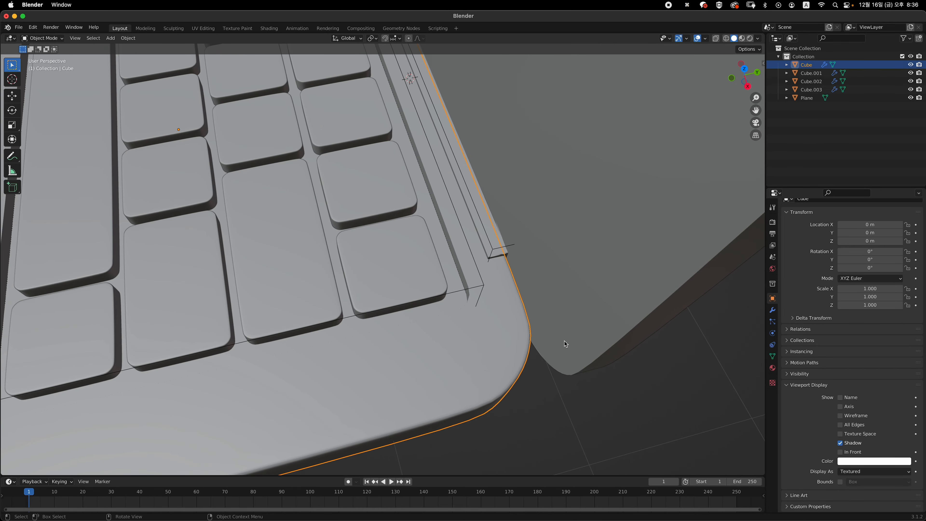
shift+middle_drag(564, 341, 524, 323)
click(773, 311)
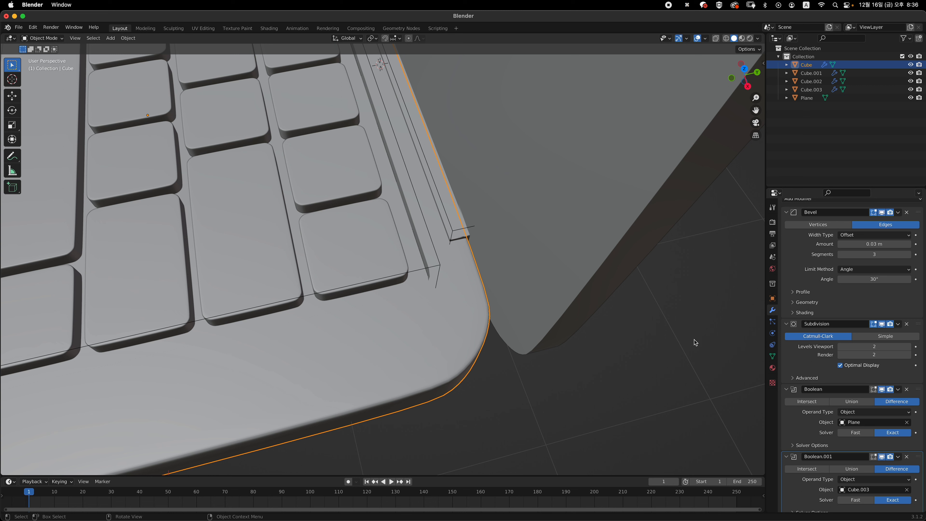
scroll(872, 289, down, 1)
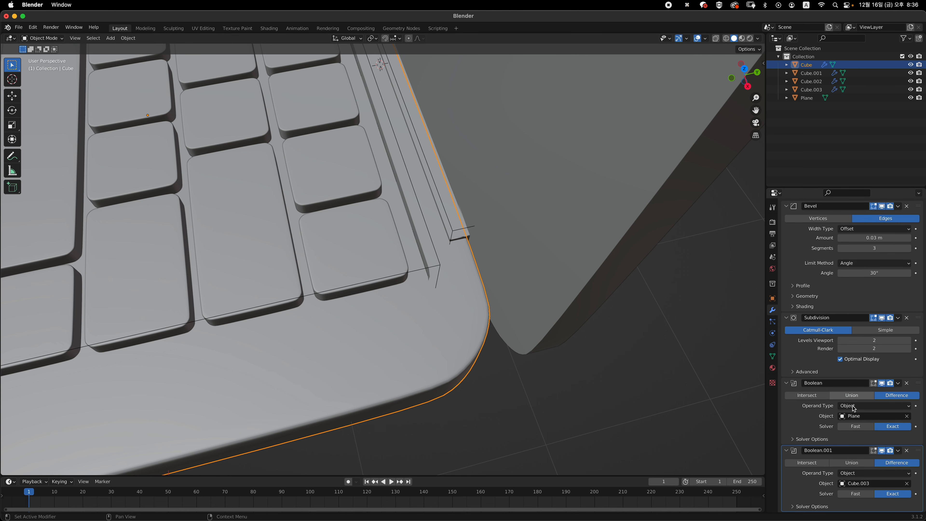
click(855, 493)
middle_drag(542, 364, 526, 415)
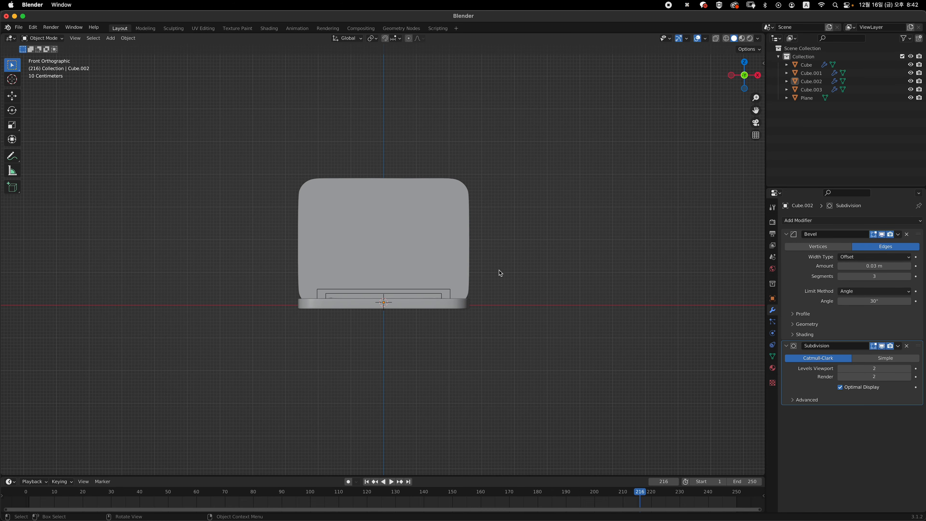
Step: Switch to the UV Editing workspace and select the entire mesh of the upright slab in Edit Mode
middle_drag(497, 277, 437, 242)
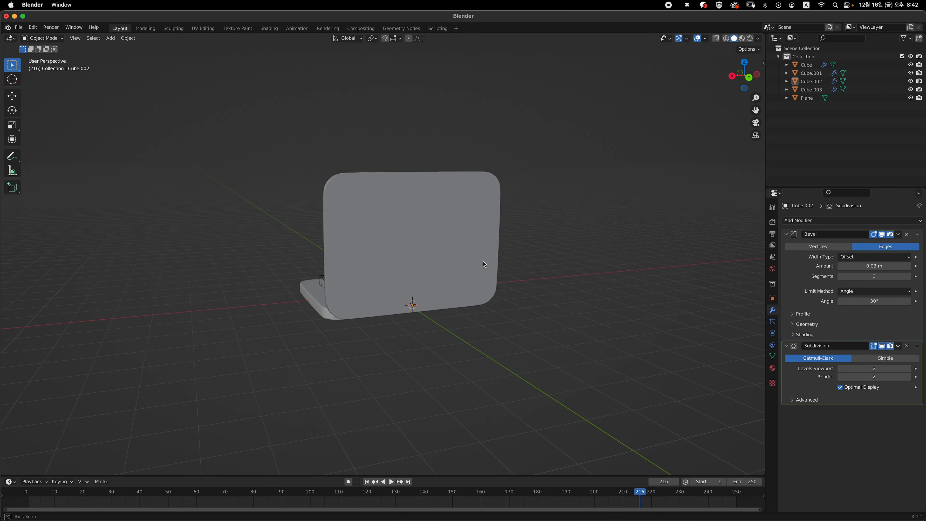
middle_drag(483, 261, 504, 241)
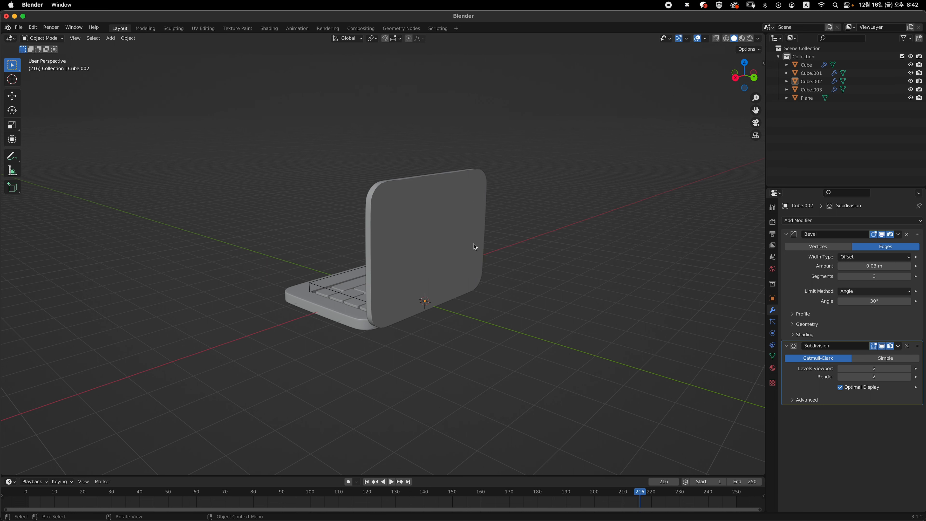
middle_drag(443, 212, 494, 221)
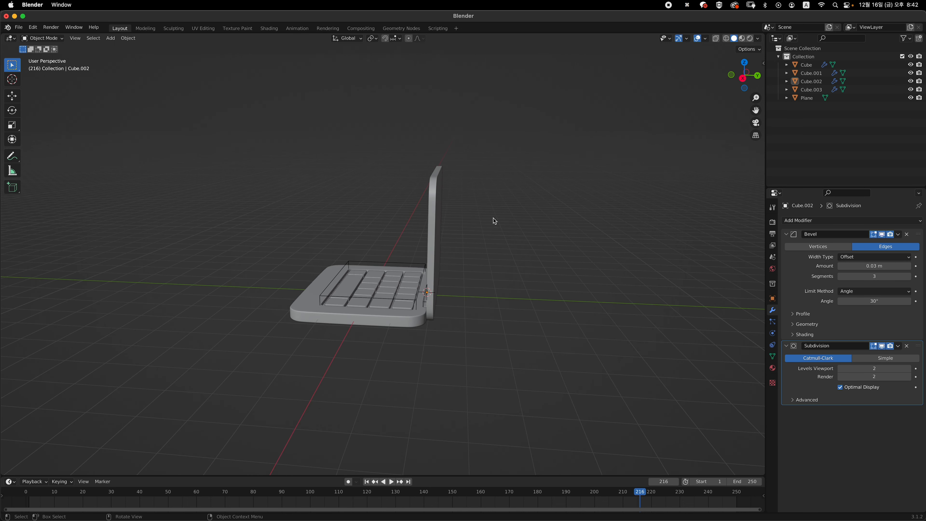
click(203, 29)
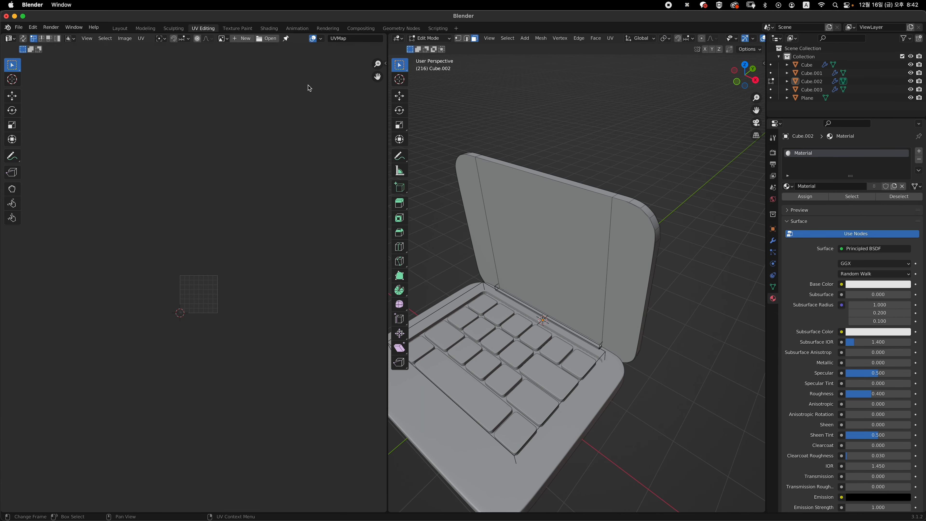
key(Tab)
middle_drag(649, 197, 586, 200)
click(549, 189)
key(Tab)
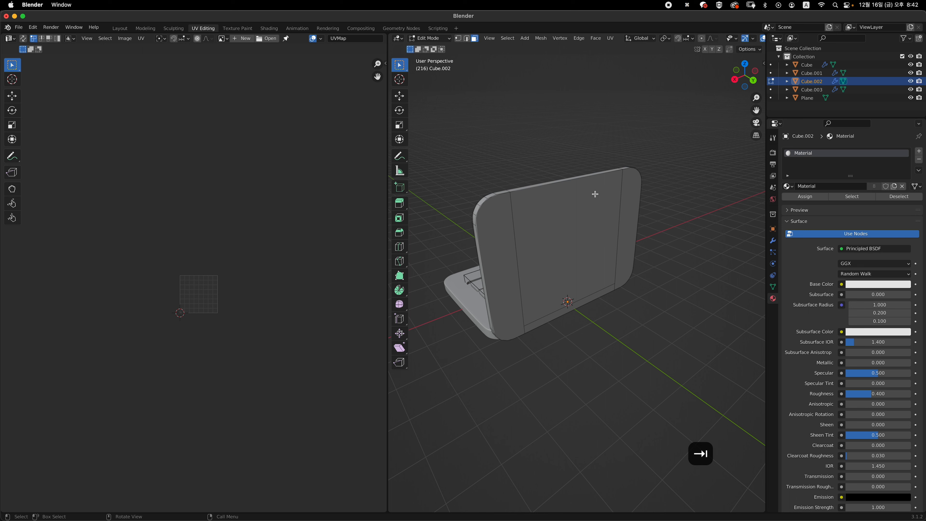
key(a)
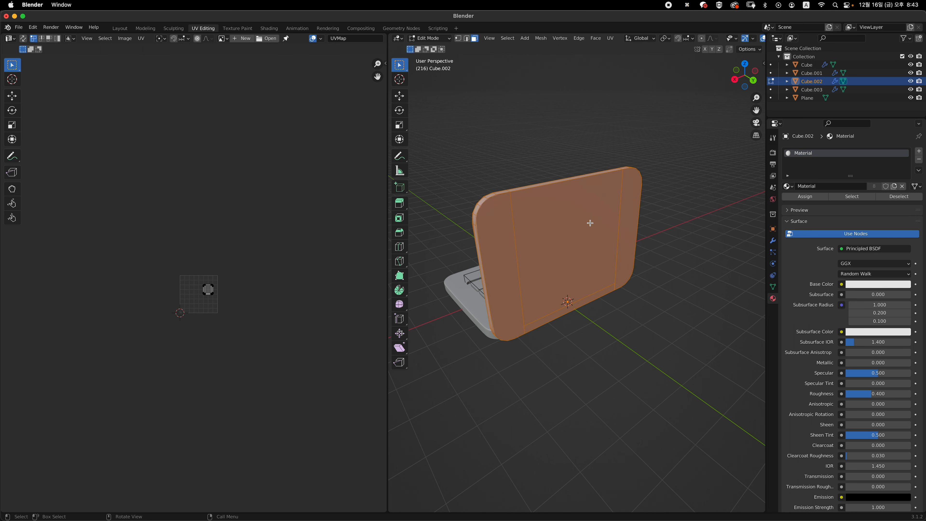
Step: View the upright slab straight from the back and open the UV mapping options for its selected mesh
key(grave)
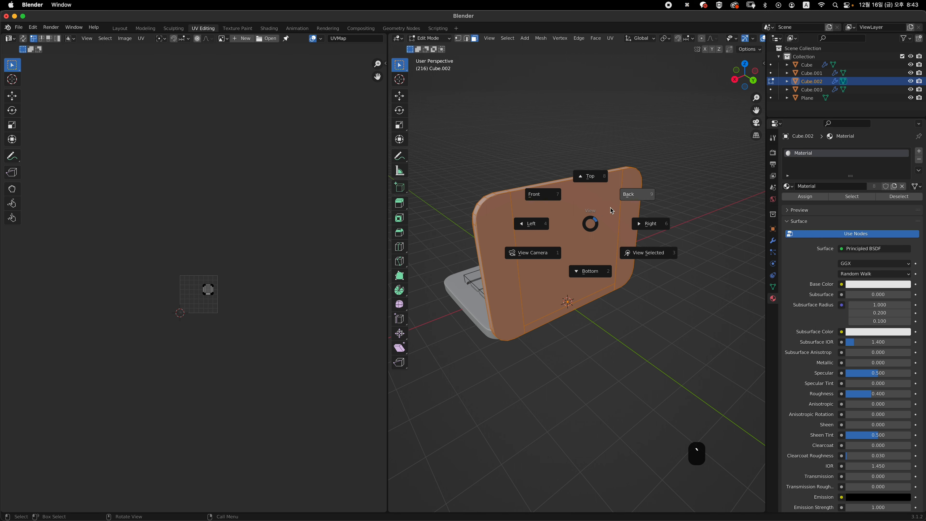
click(643, 193)
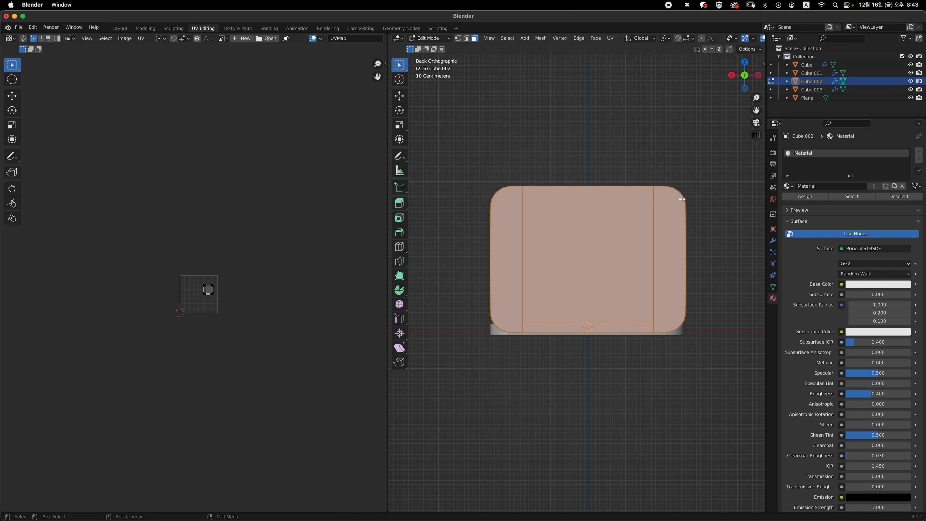
shift+middle_drag(654, 209, 634, 190)
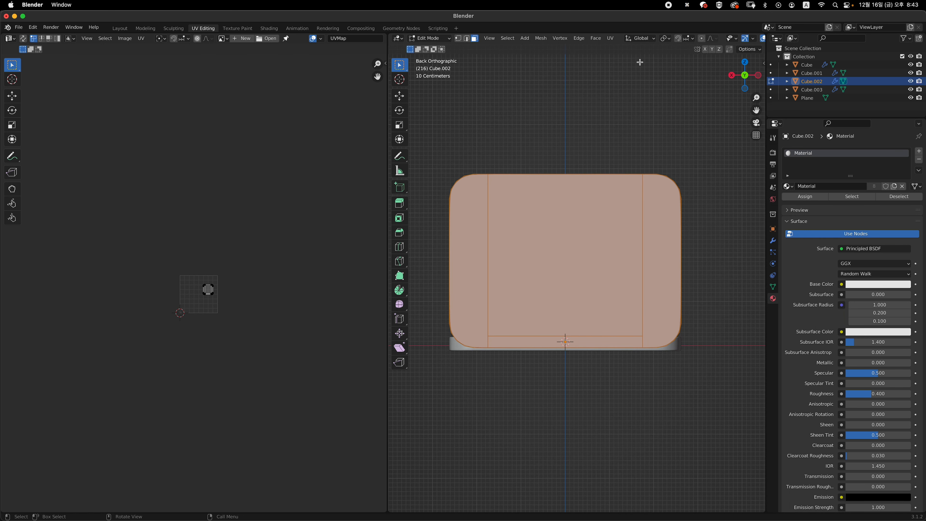
click(610, 38)
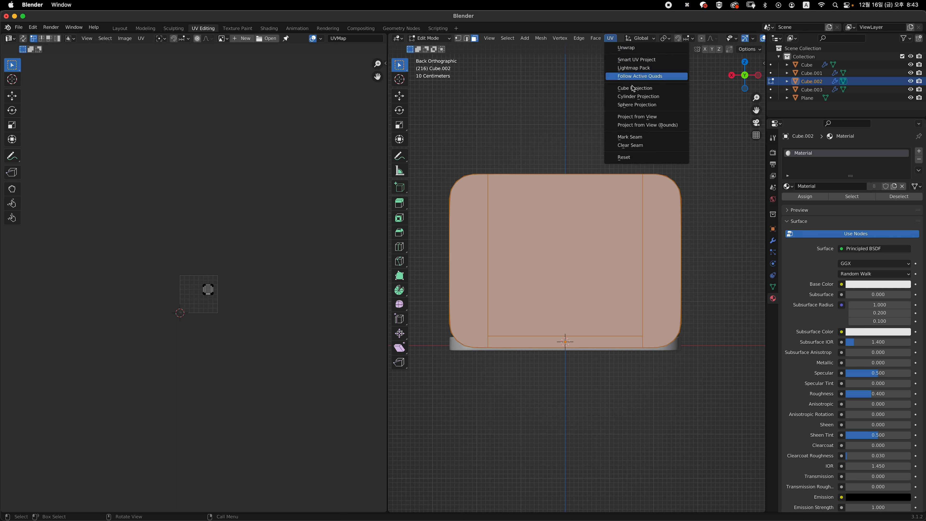
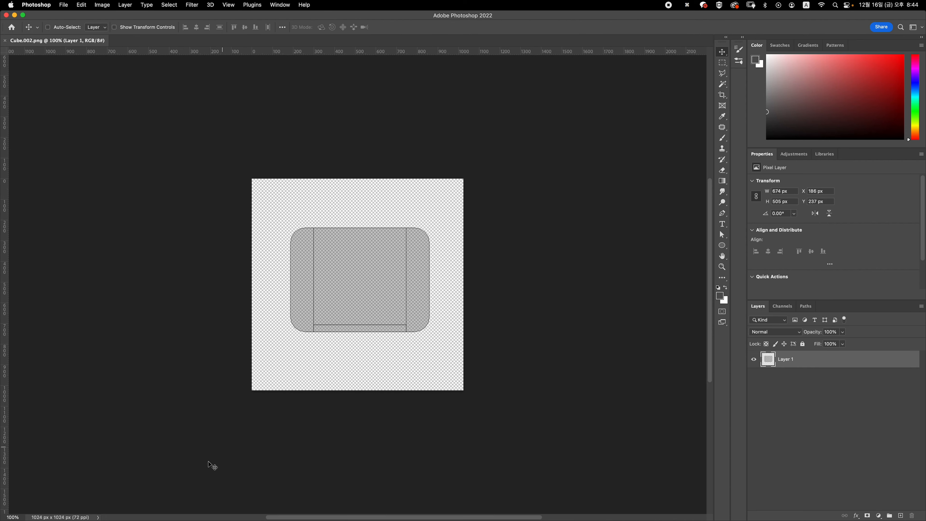
Step: Place apple_logo.png from Finder over the UV layout in the Cube.002.png document
click(169, 512)
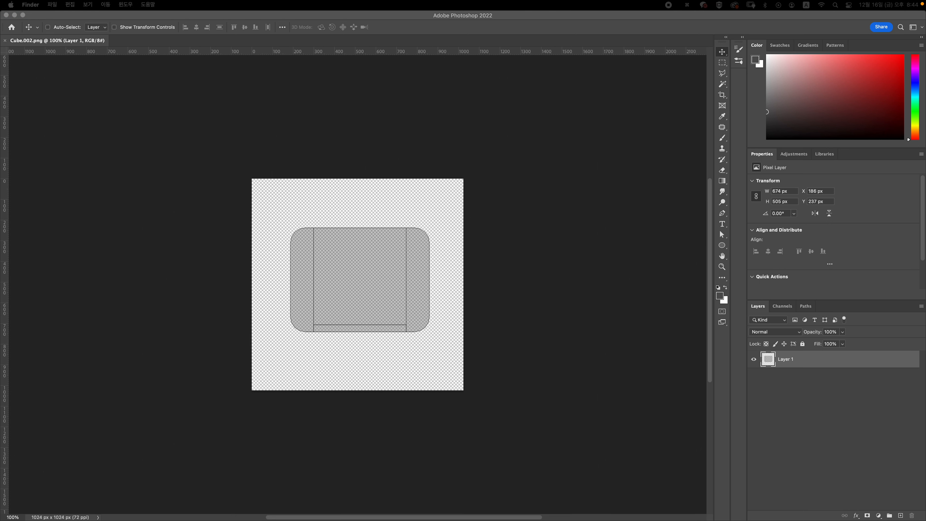
drag(925, 160, 362, 279)
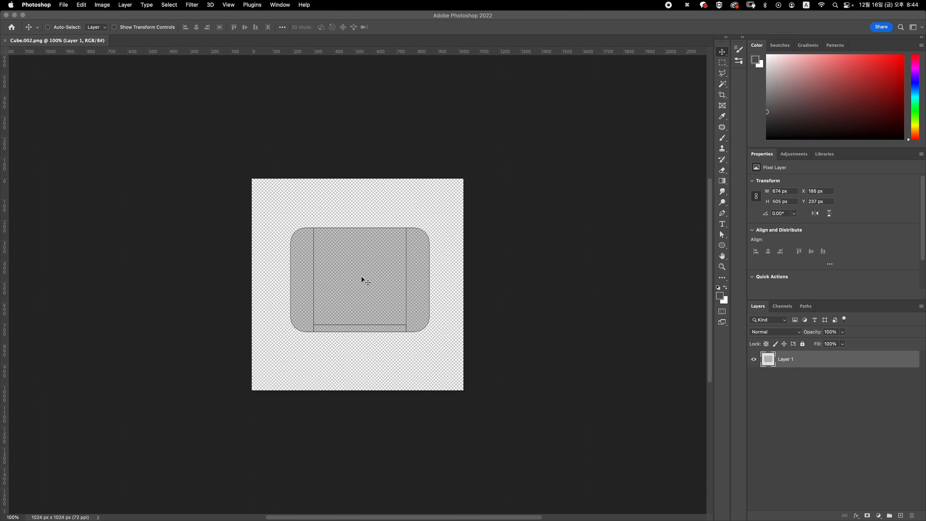
key(Return)
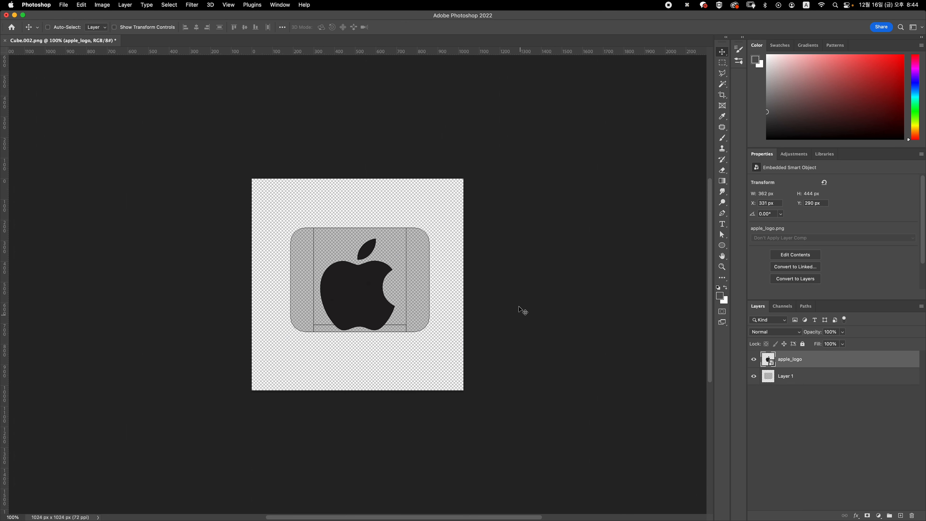
Step: Scale the placed apple logo to about 20% and centre it on the slab's UV outline
key(super)
key(super+equal)
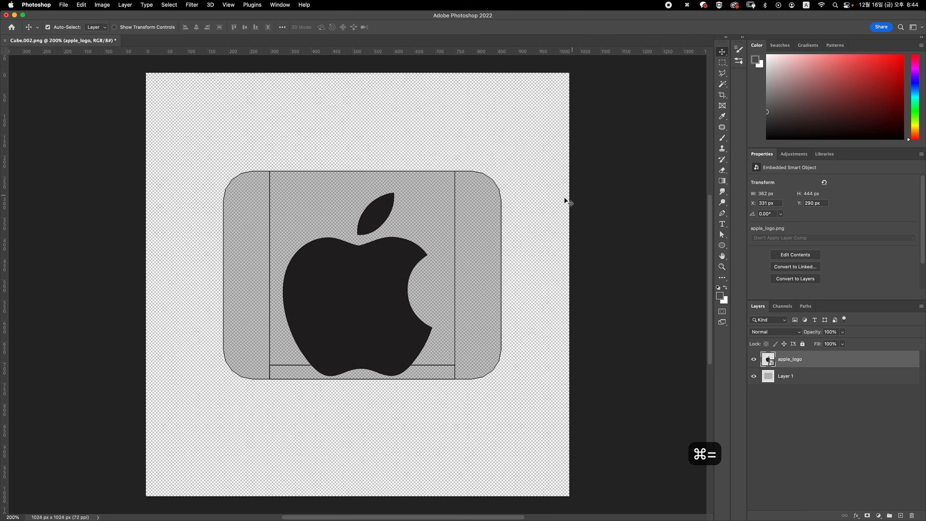
key(super+t)
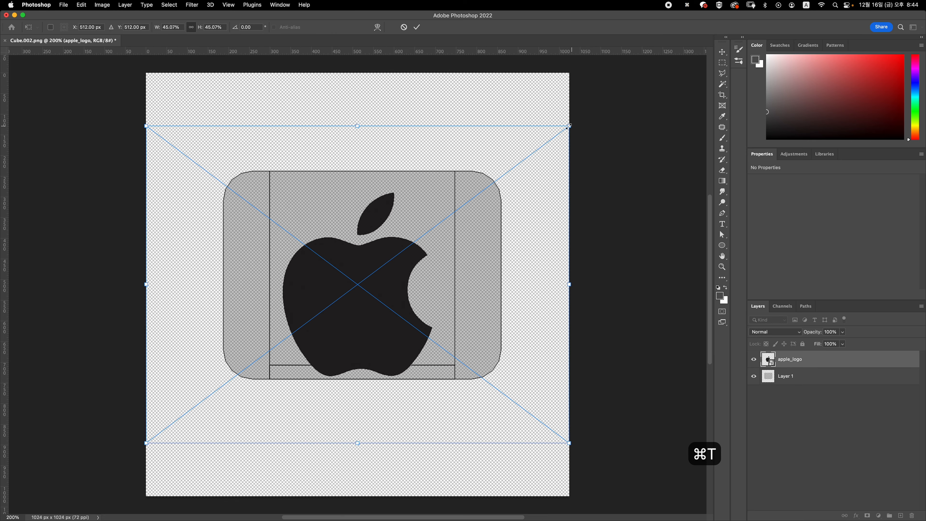
drag(569, 126, 456, 210)
drag(355, 304, 359, 291)
key(Return)
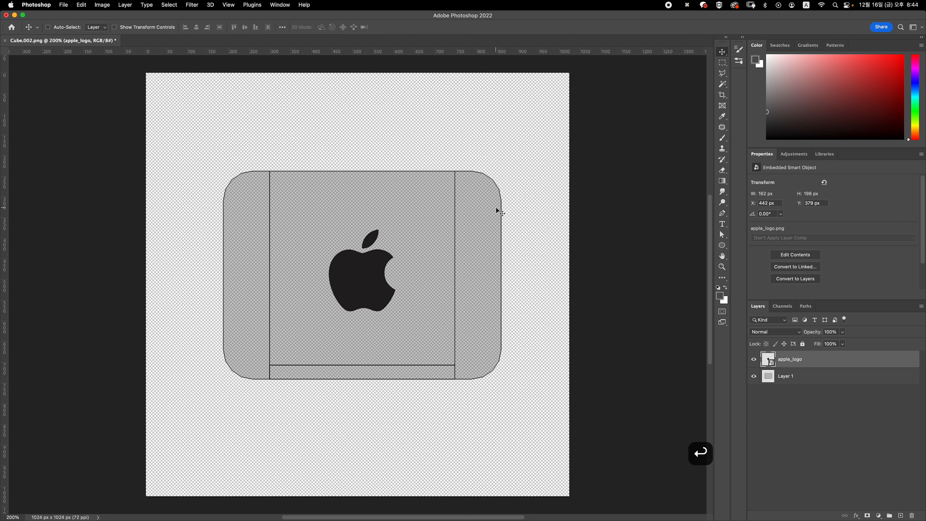
Step: Reduce the apple logo to about 18%, roughly 146 by 180 px, and move it slightly up within the slab outline
key(super+t)
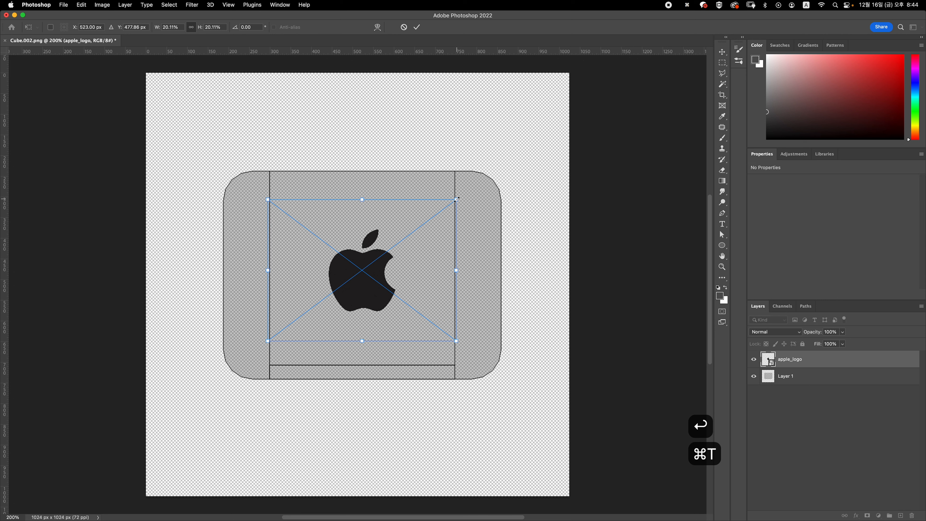
drag(457, 199, 443, 207)
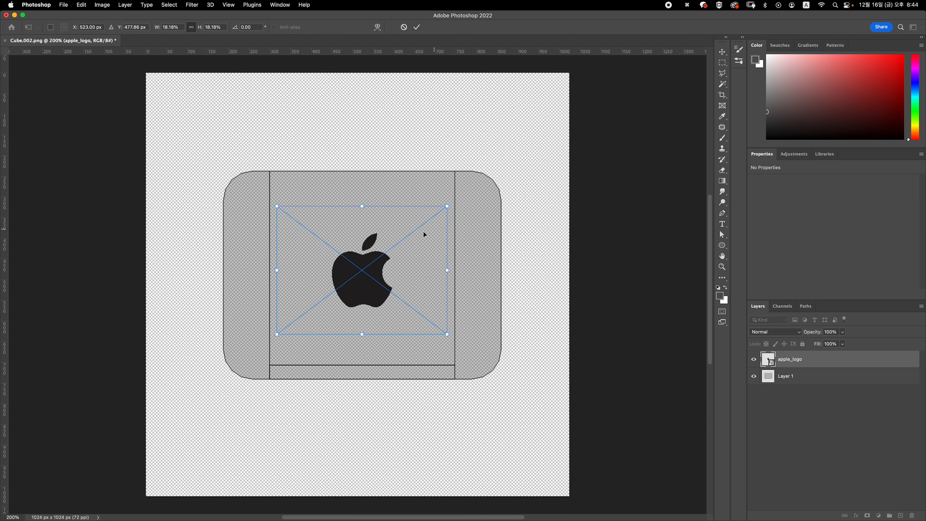
drag(381, 281, 381, 271)
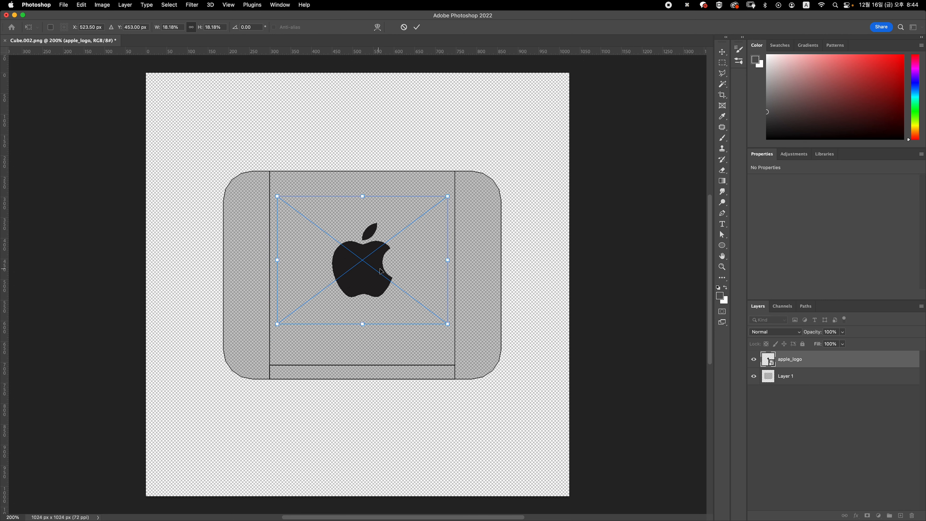
key(Return)
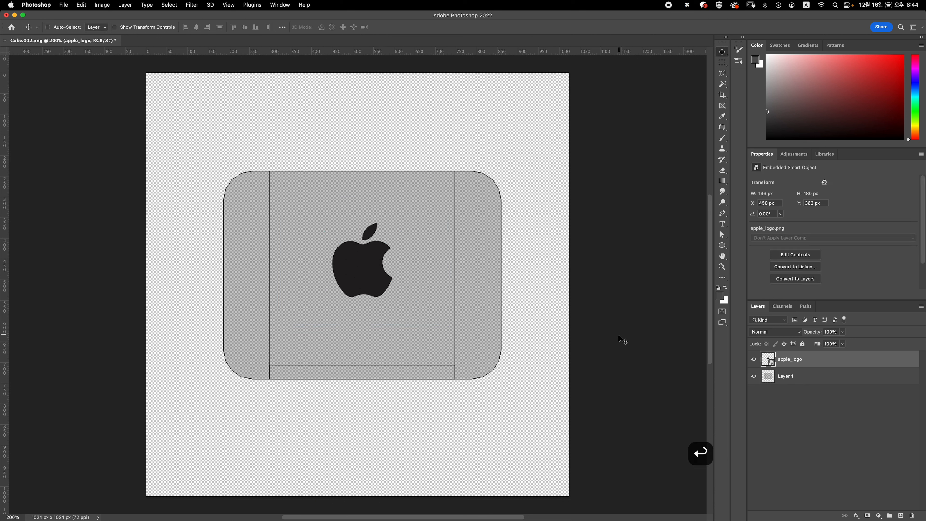
Step: Hide the UV layout layer and start a Save for Web export of the logo as a transparent PNG-24
click(799, 377)
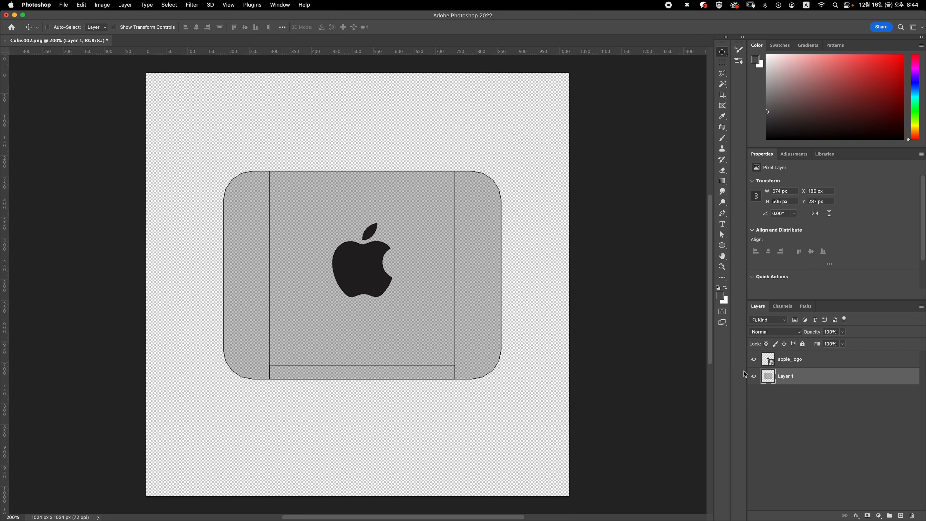
click(753, 376)
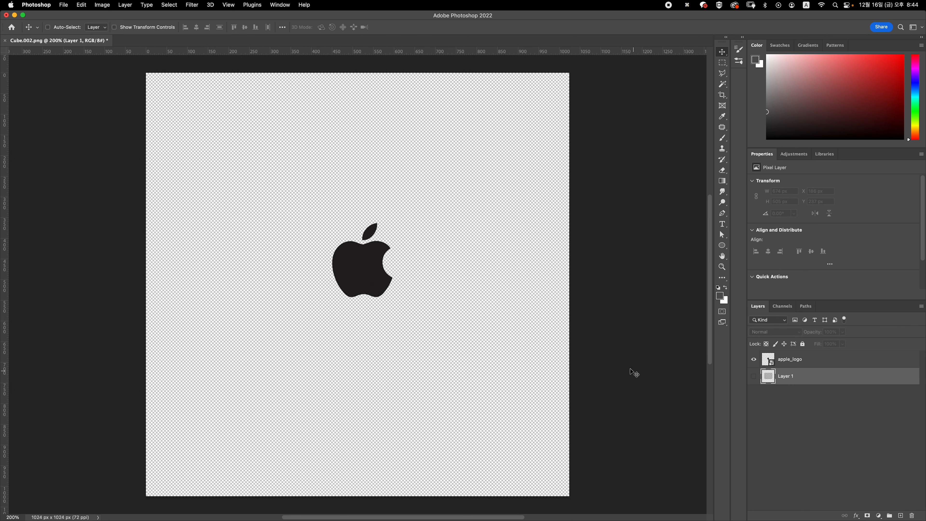
key(super)
key(alt+shift+super+s)
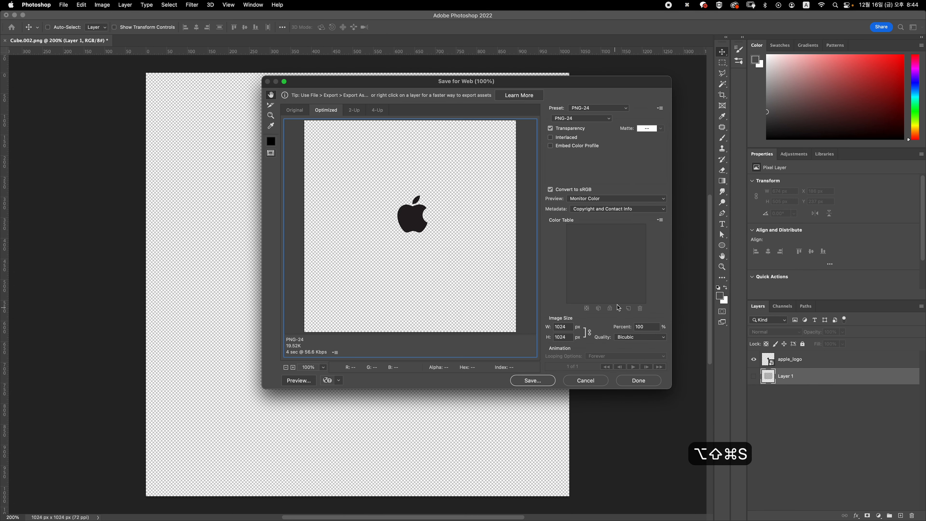
key(Return)
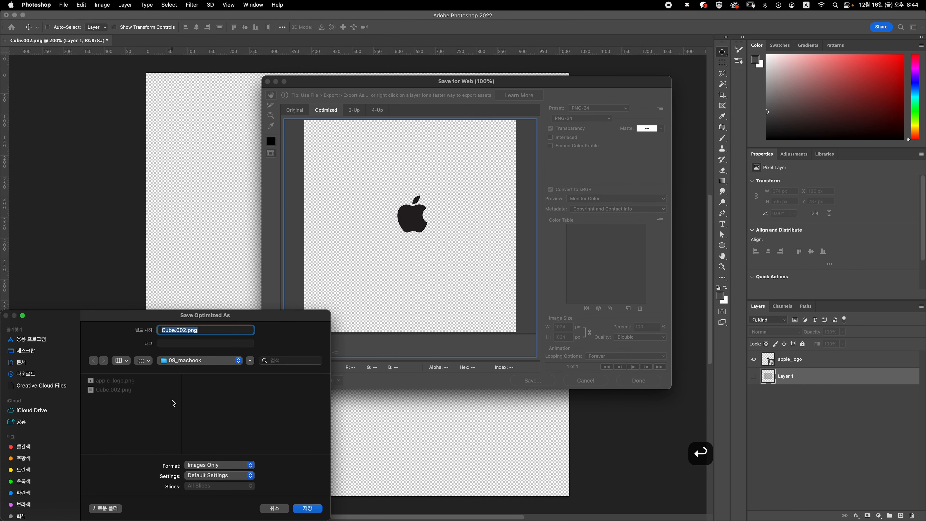
Step: Name the exported image apple_logo_uv.png and save it in the 09_macbook folder
key(Left)
key(shift+Right)
key(shift+Right)
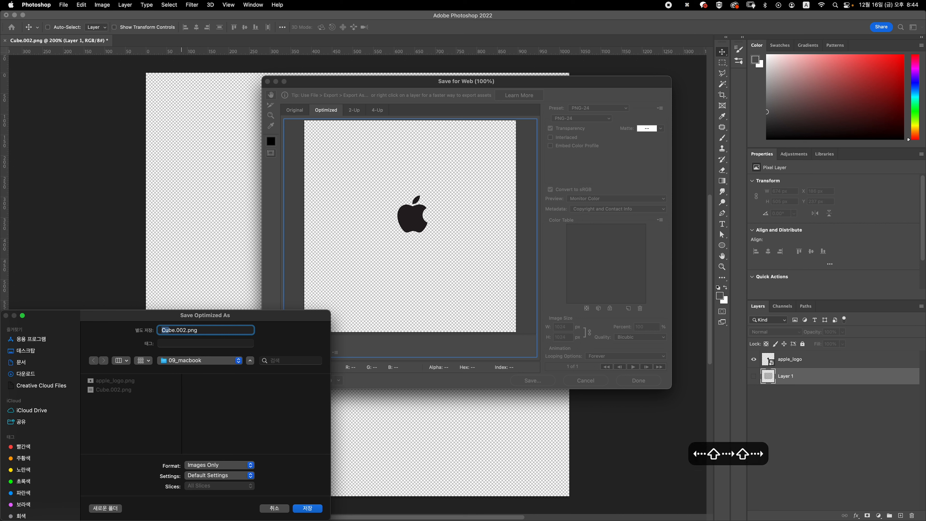
key(shift+Right)
key(shift+Right)
key(shift+Right)
key(shift+Right)
key(shift+Right)
key(shift+Right)
text(a)
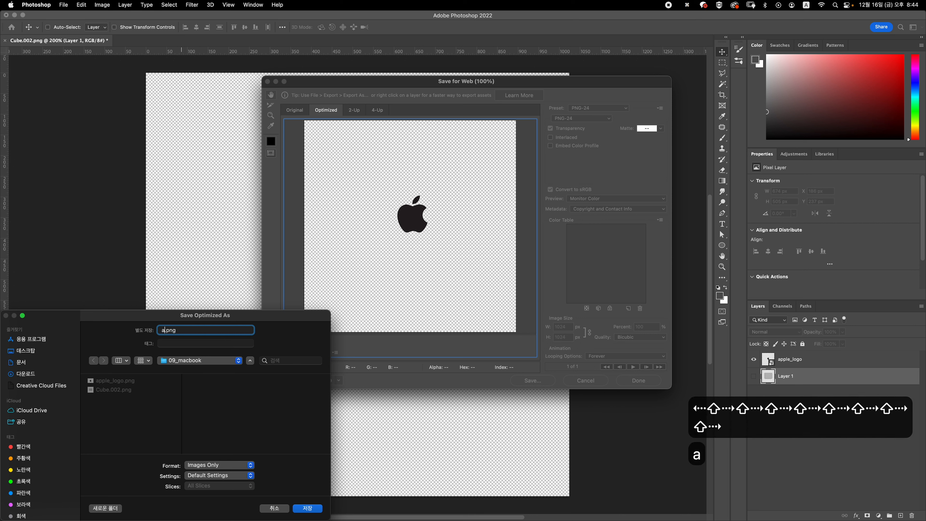
text(pple_logo)
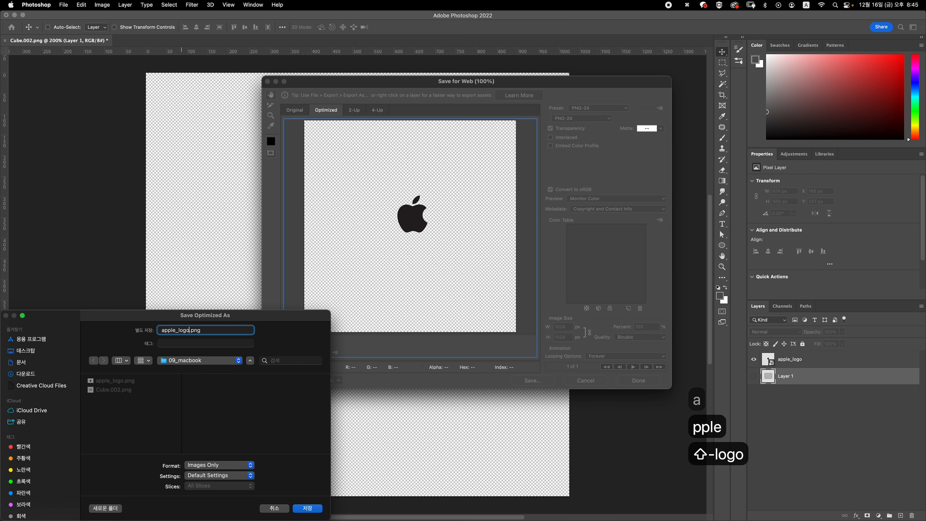
text(_uv)
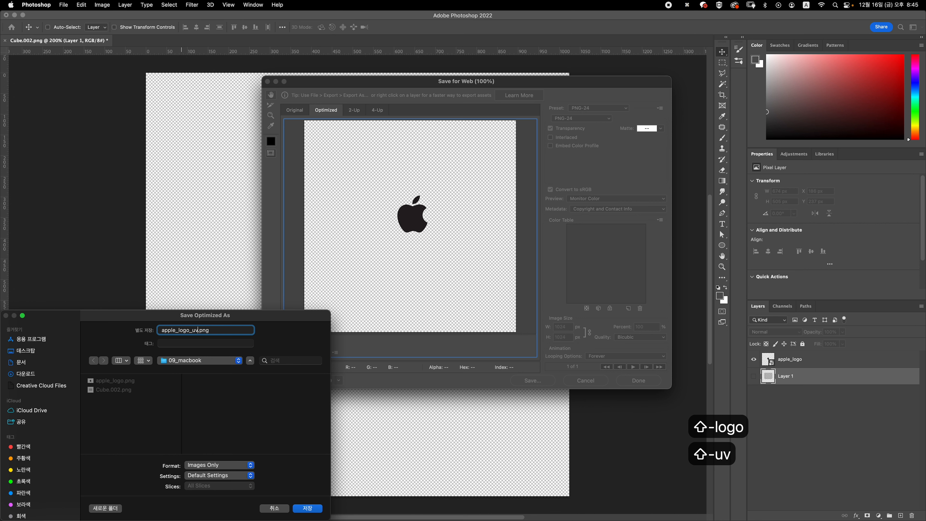
key(Return)
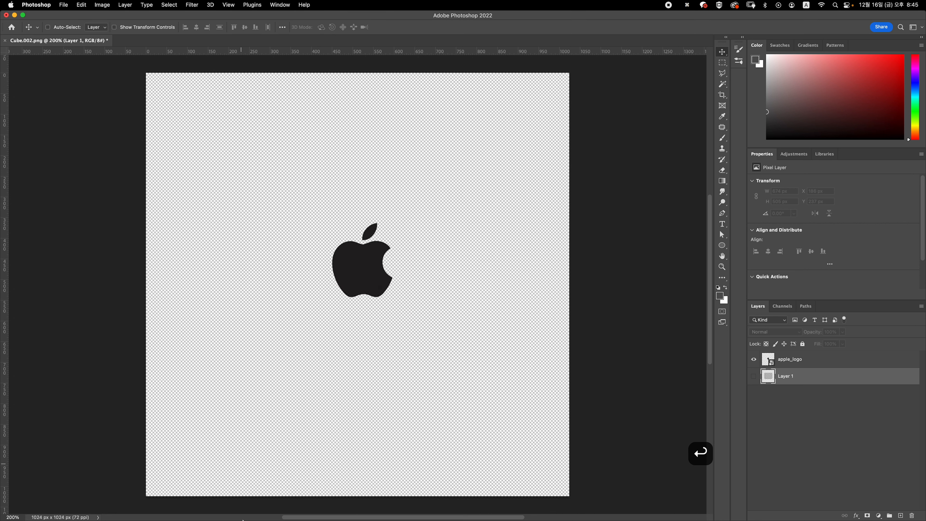
Step: Switch to Blender and load apple_logo_uv.png from the 09_macbook folder behind the lid's UV layout, framing the whole image
click(227, 501)
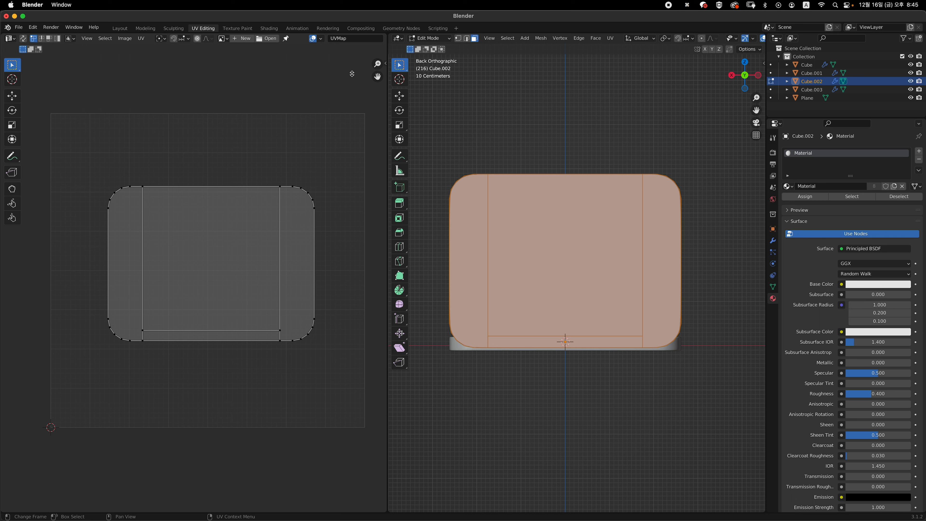
click(271, 38)
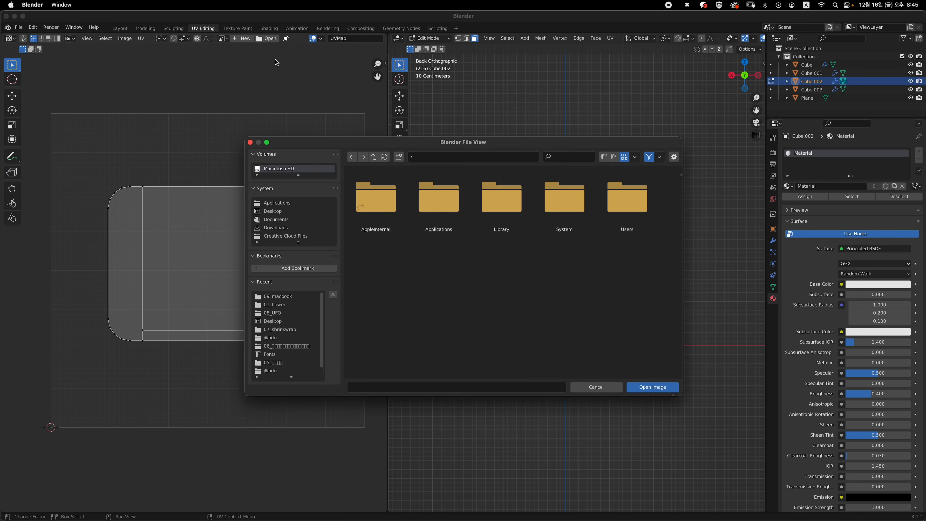
click(288, 296)
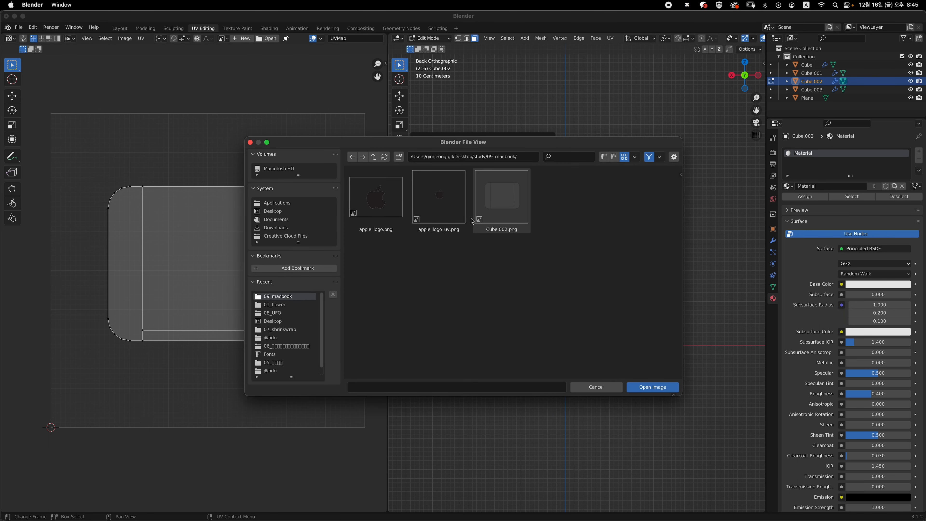
click(438, 199)
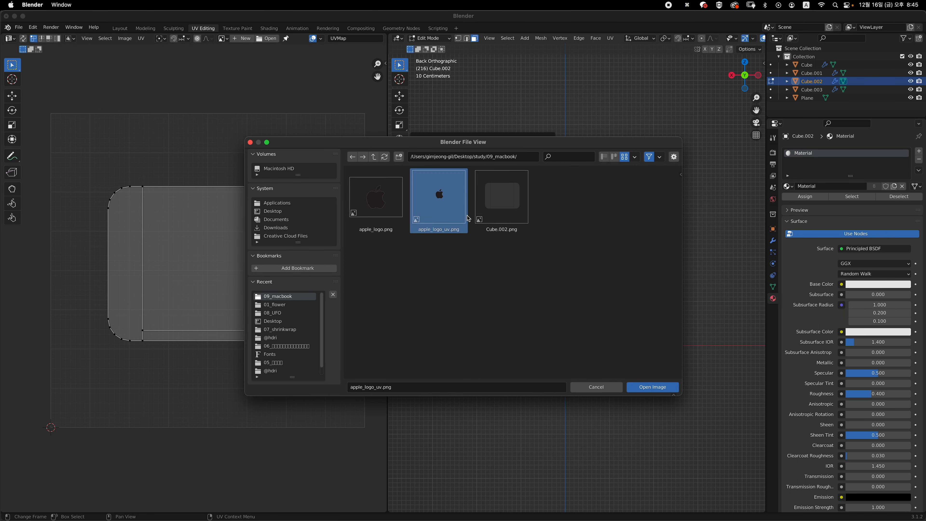
click(647, 392)
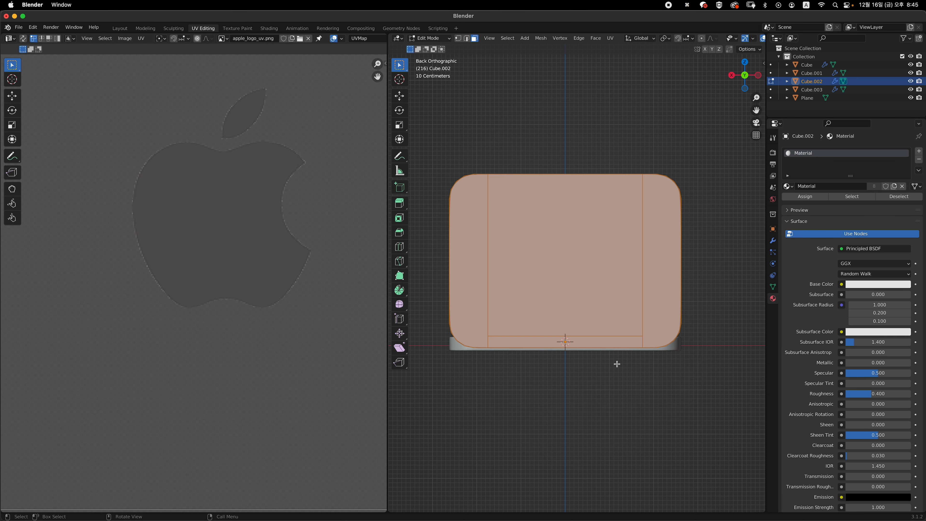
key(Home)
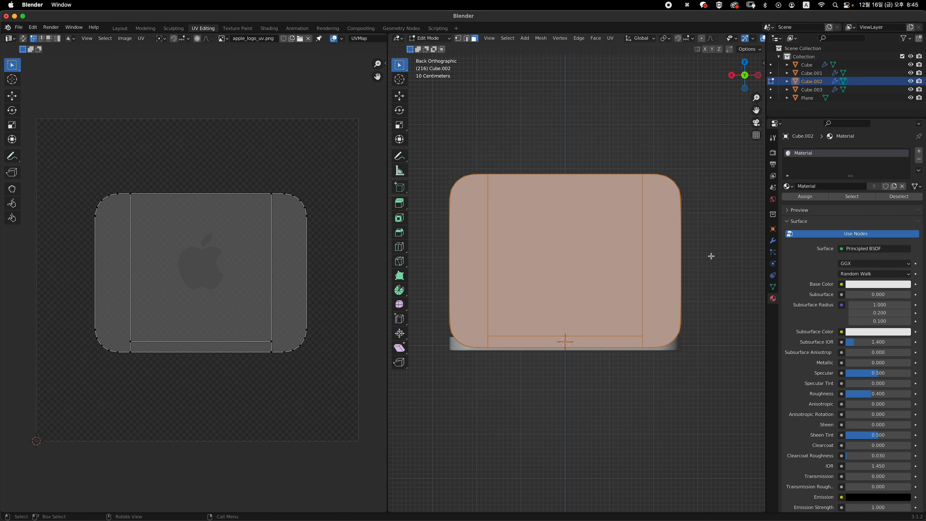
Step: Return to Object Mode and set the lid material's Base Color to an Image Texture using apple_logo_uv.png from 09_macbook
key(Tab)
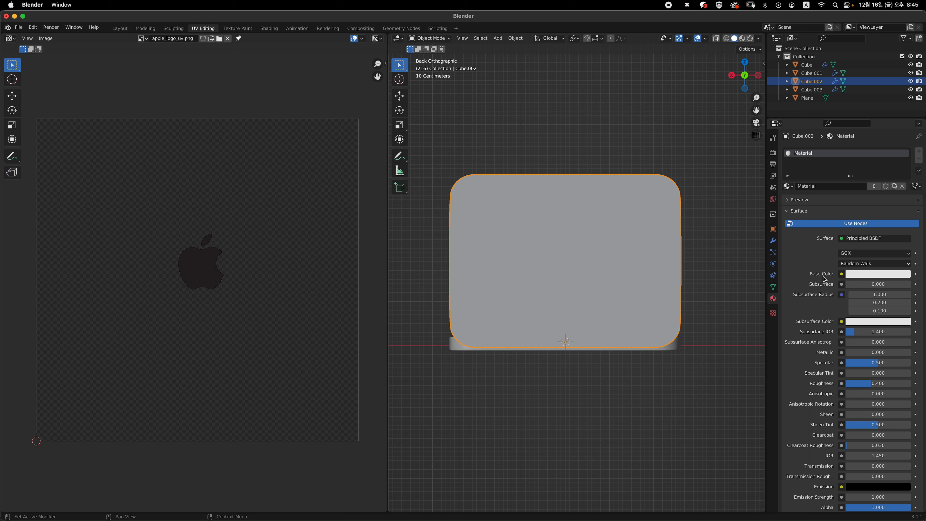
click(842, 273)
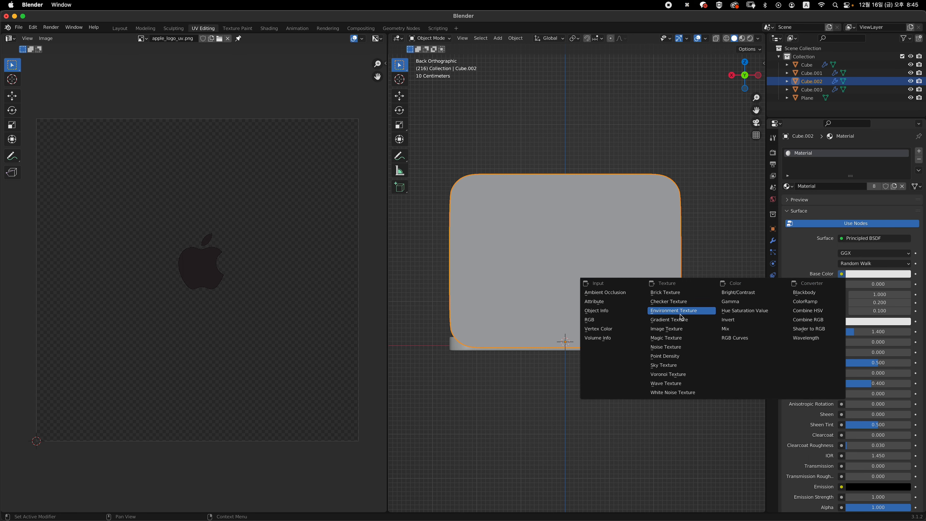
click(690, 330)
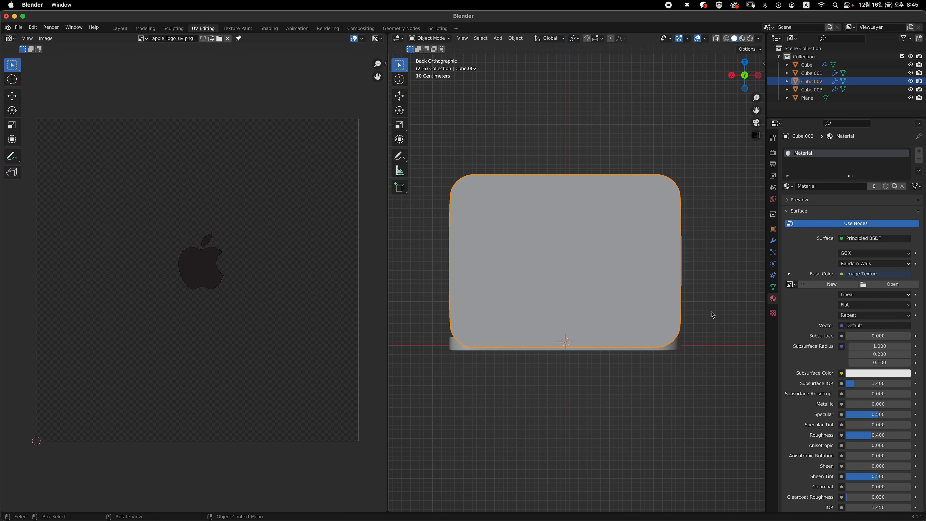
click(862, 287)
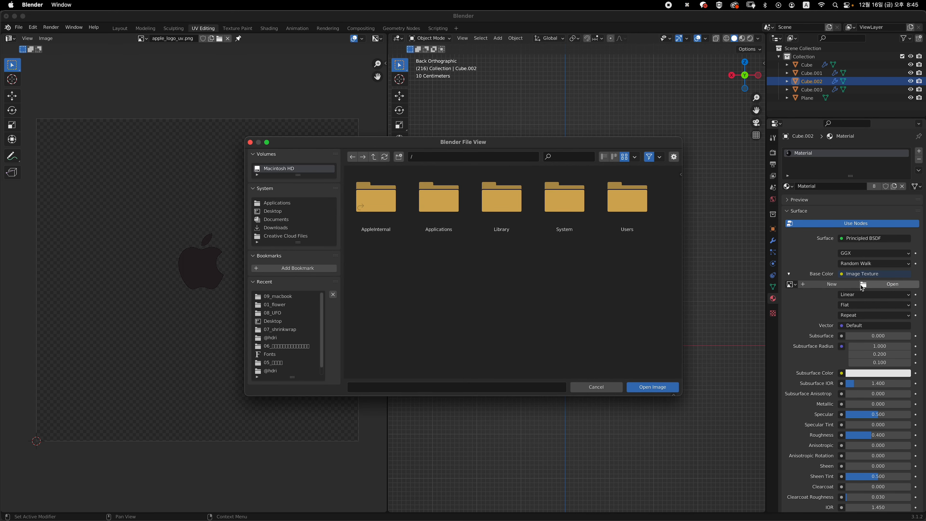
click(298, 297)
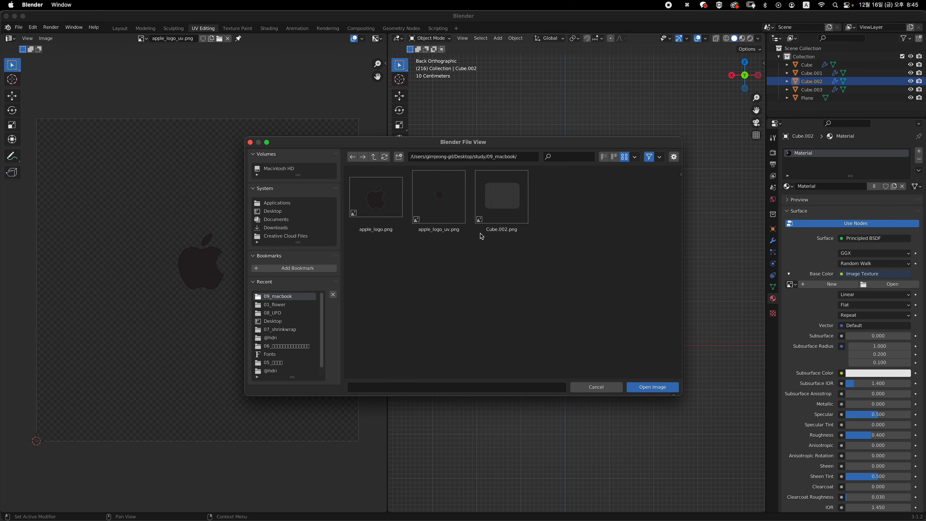
click(438, 199)
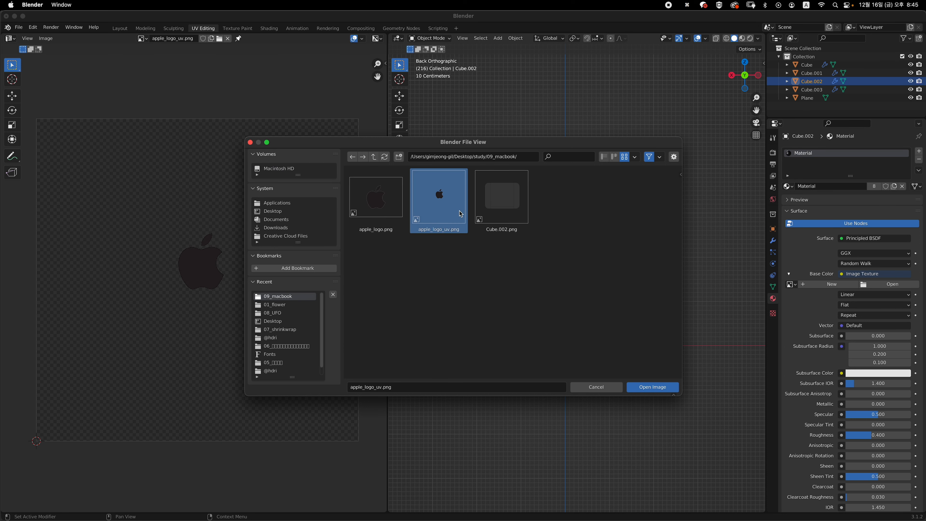
click(655, 387)
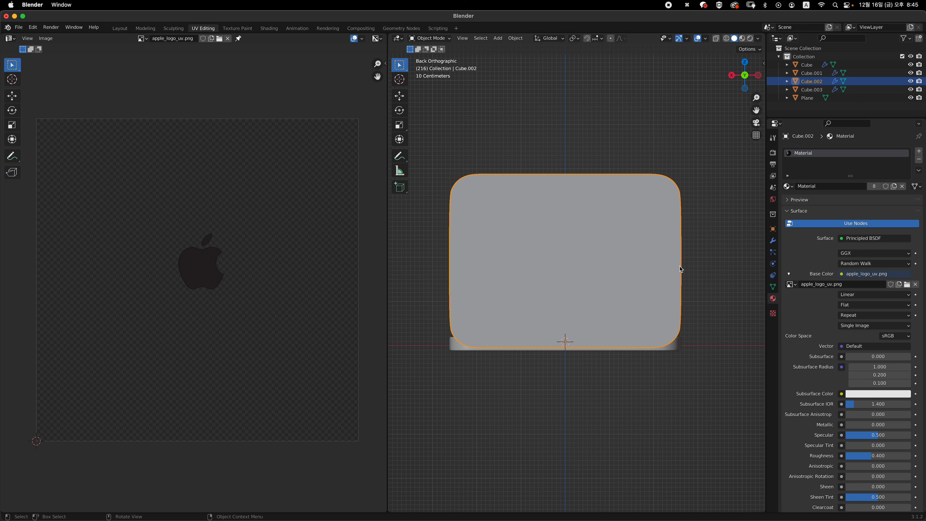
Step: Switch the viewport to Material Preview and examine how the logo texture falls on the lid's two sides and the base
middle_drag(679, 273, 702, 272)
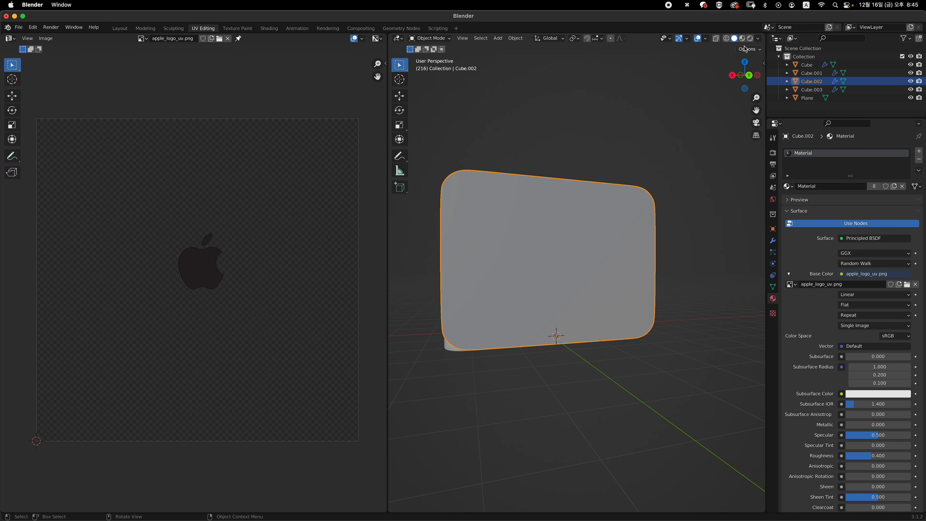
click(743, 39)
middle_drag(620, 230, 707, 210)
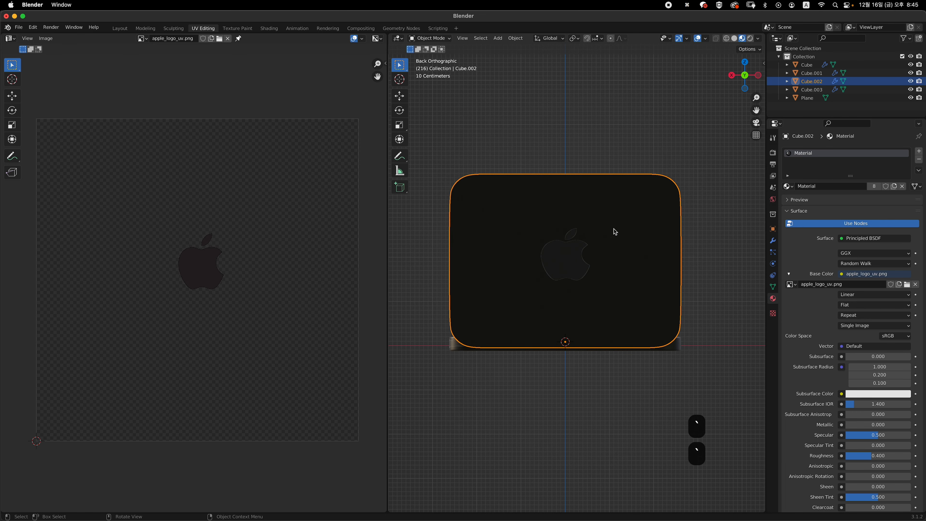
middle_drag(655, 238, 614, 251)
click(521, 325)
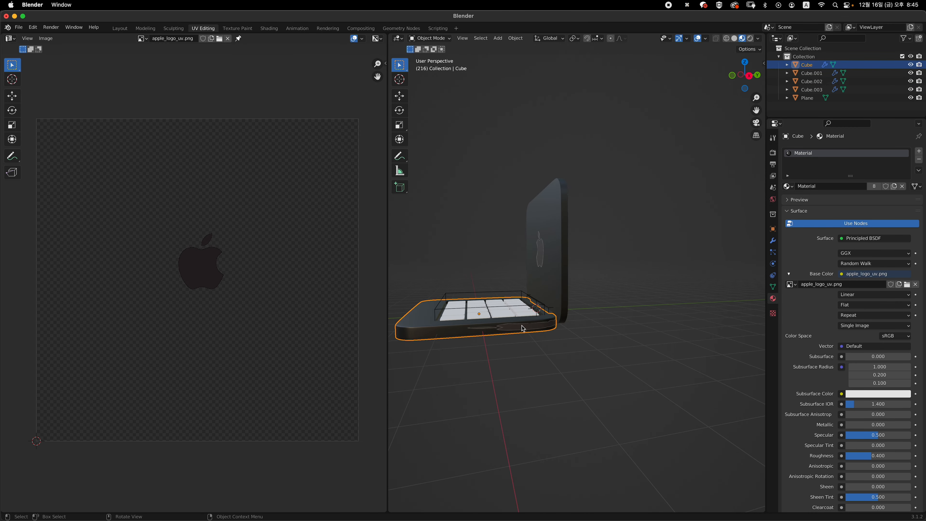
middle_drag(558, 325, 540, 315)
click(548, 256)
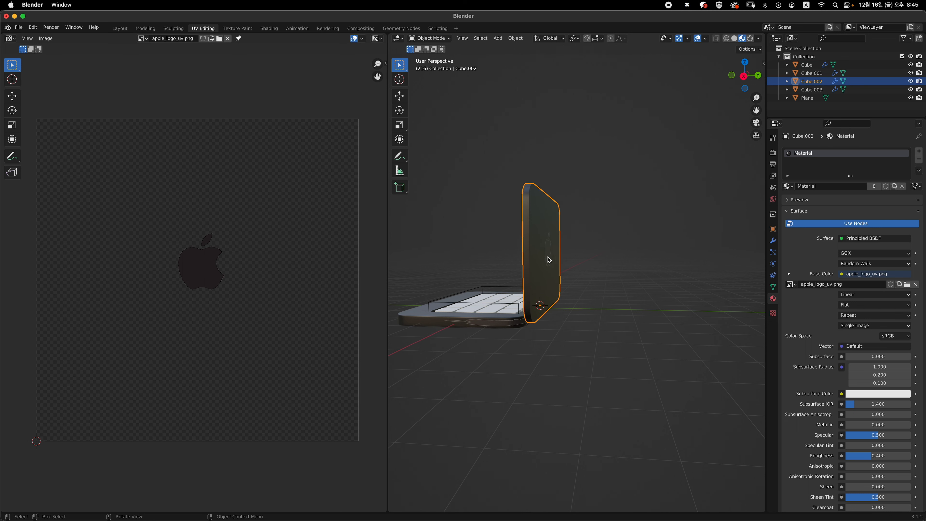
middle_drag(548, 256, 474, 190)
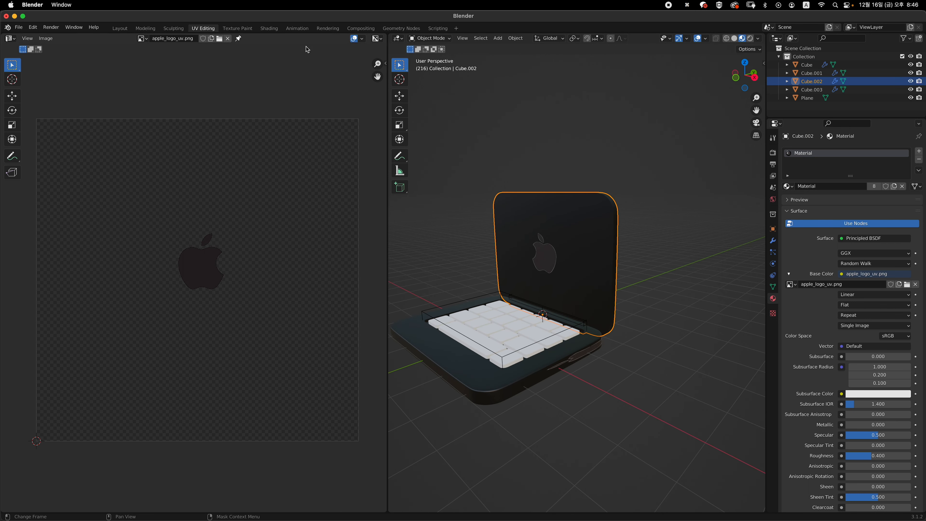
Step: Switch to the Shading workspace and examine the textured lid from the screen side and the back
click(270, 28)
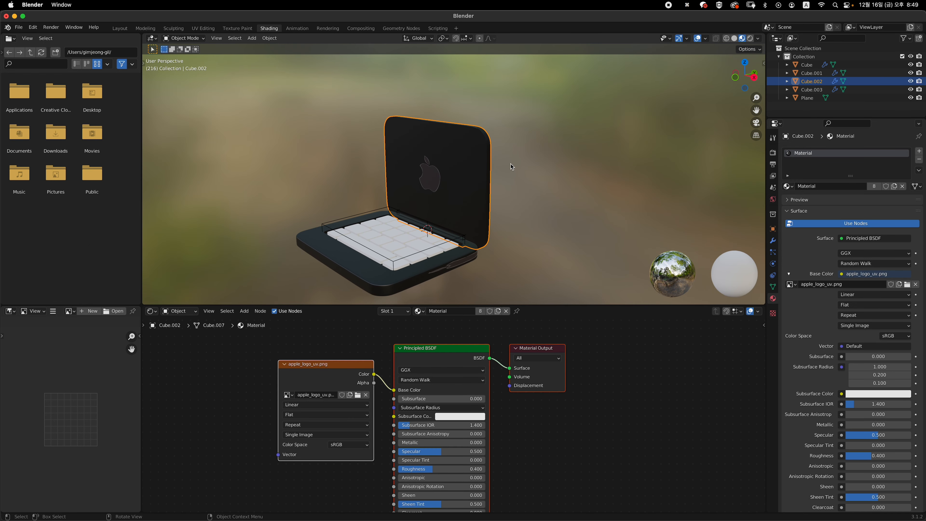
middle_drag(457, 197, 502, 182)
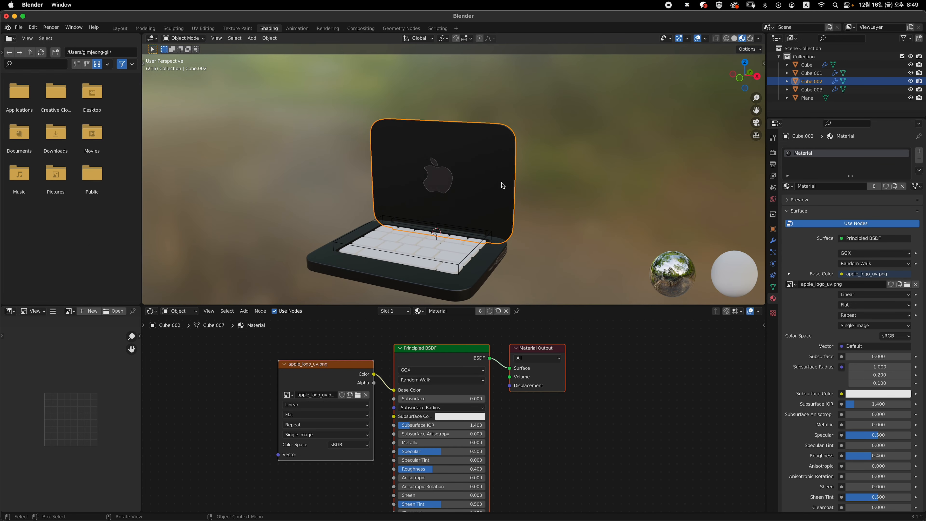
middle_drag(489, 141, 403, 170)
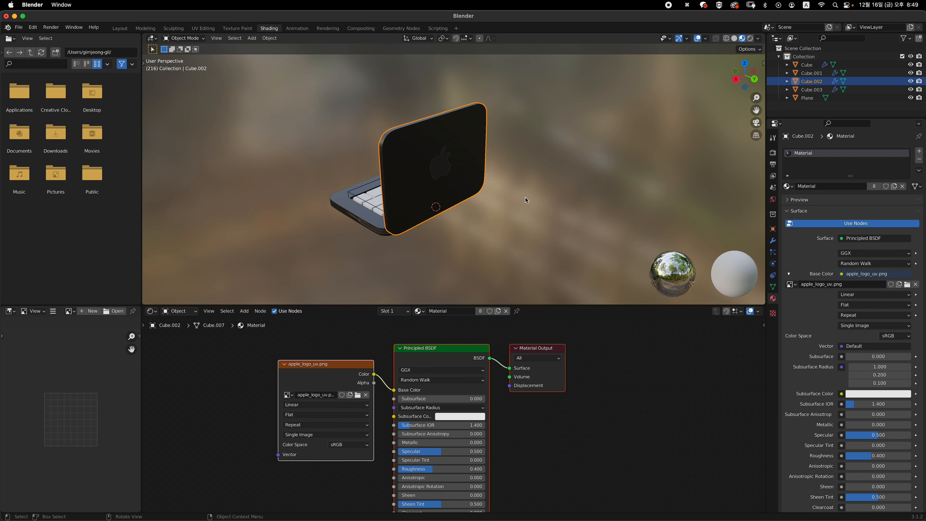
middle_drag(525, 197, 526, 172)
middle_drag(546, 127, 529, 212)
Step: In a solid-shaded right side view, select all the vertices on the lid's keyboard-facing side, using X-ray to include hidden ones
key(grave)
key(grave)
ctrl+middle_drag(528, 211, 474, 171)
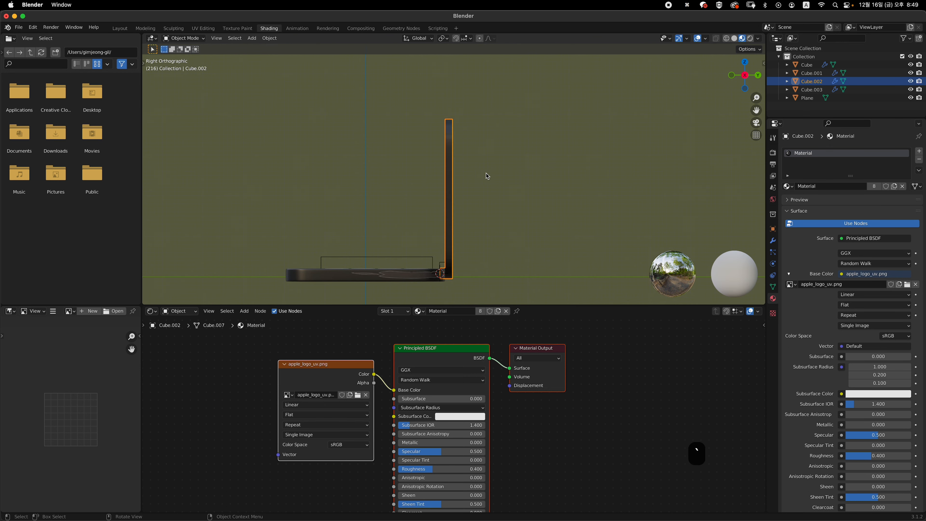
click(734, 39)
key(Tab)
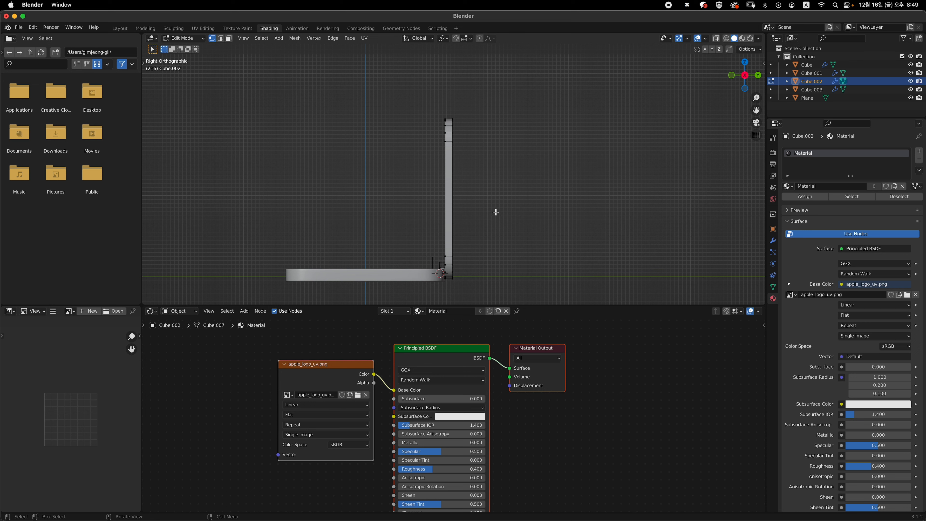
key(alt+z)
shift+middle_drag(498, 210, 512, 186)
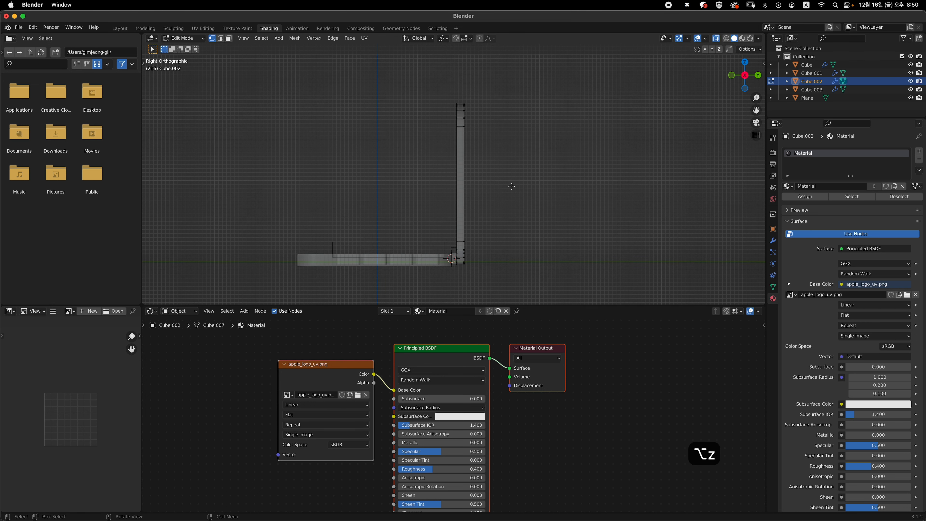
key(1)
drag(411, 89, 460, 287)
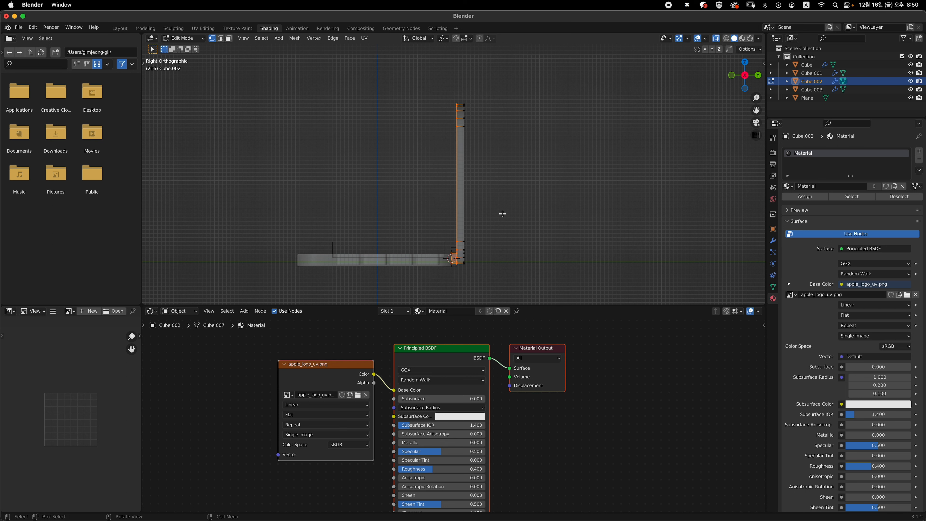
key(alt+z)
Step: Add a second material slot with a new material to the lid and assign it to the selected screen-side faces
middle_drag(501, 188, 548, 189)
middle_drag(485, 241, 511, 176)
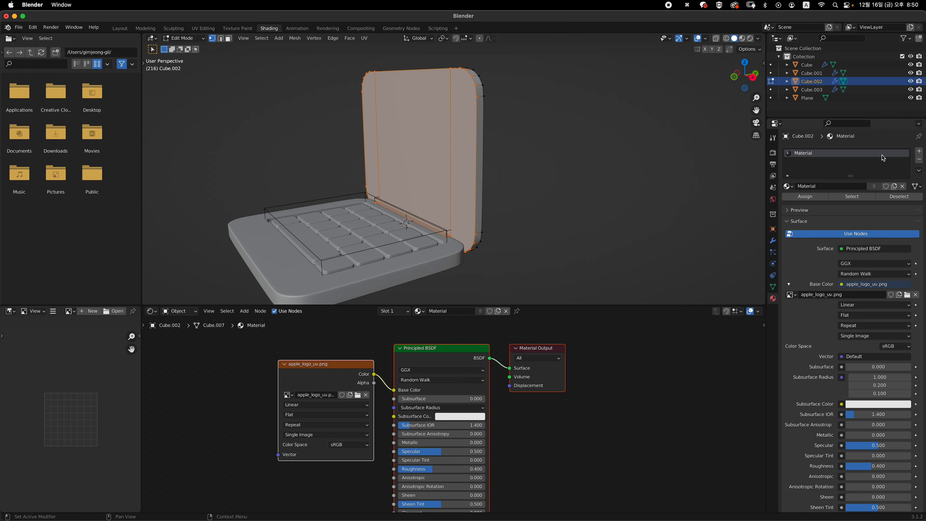
click(919, 151)
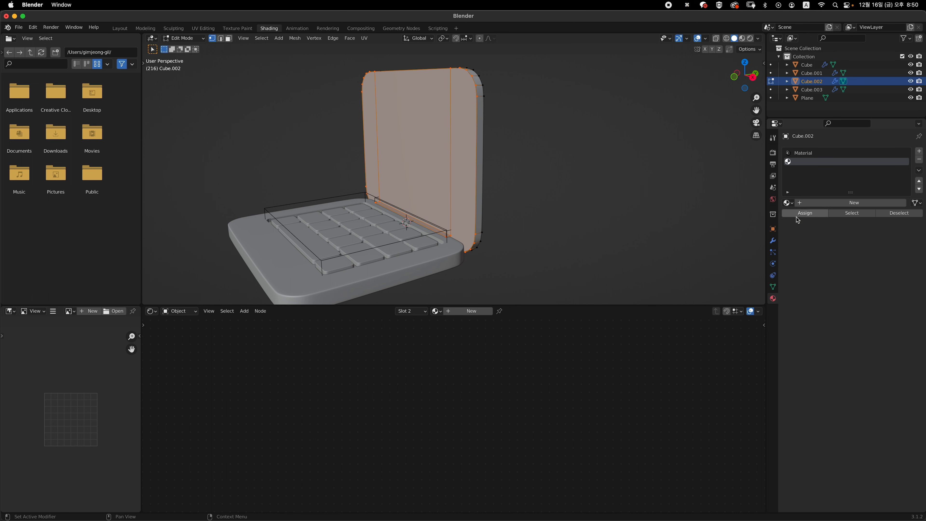
middle_drag(613, 203, 315, 175)
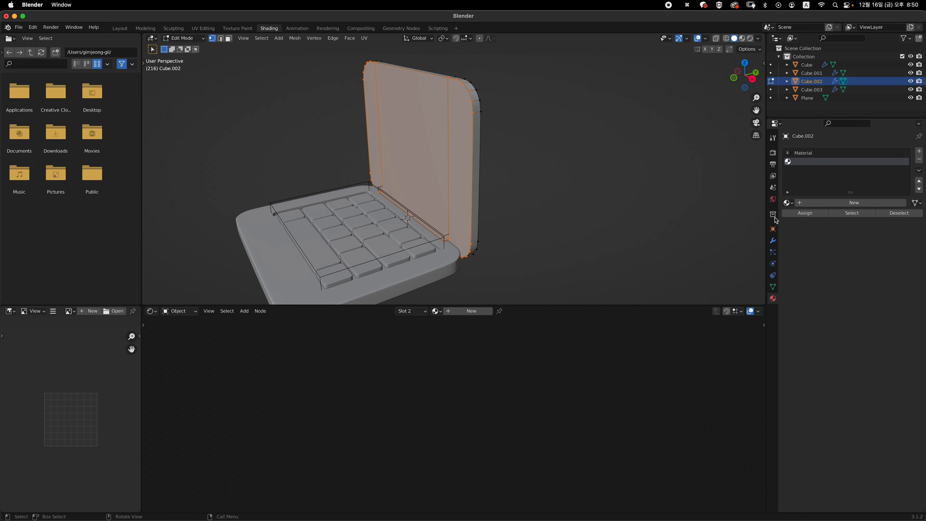
click(838, 204)
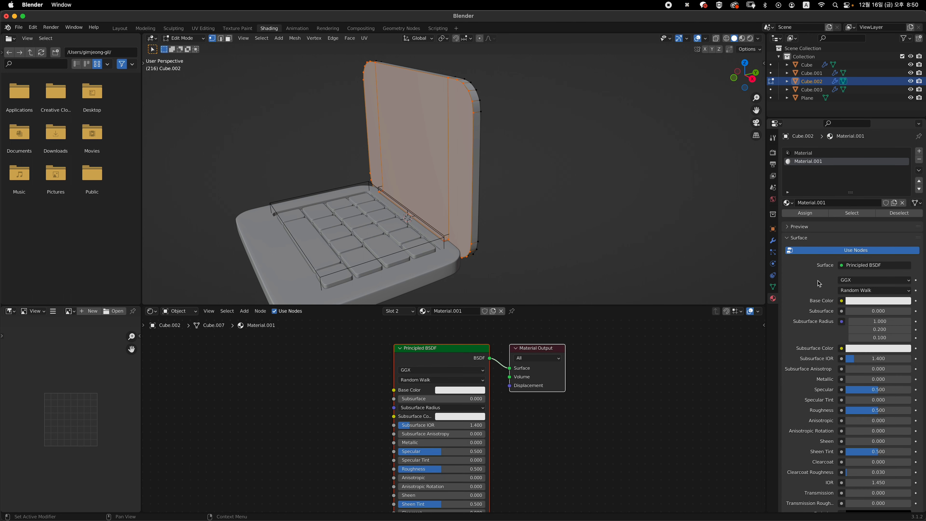
Step: Check both sides of the lid in Object Mode with Material Preview, and make the logo-textured Material slot active
key(Tab)
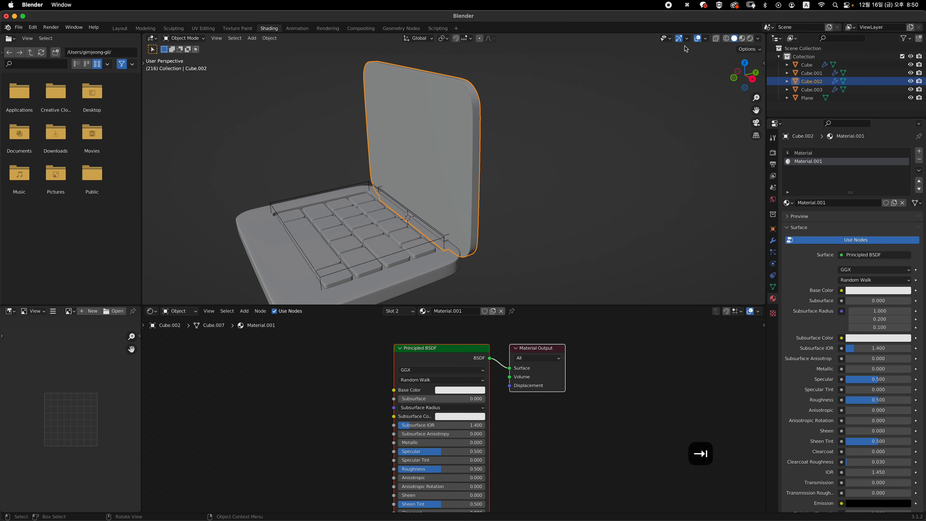
click(742, 39)
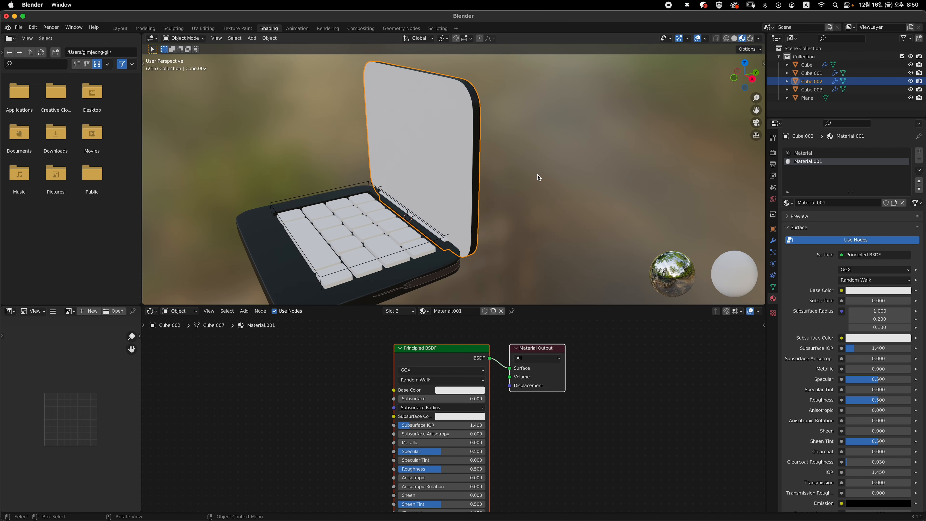
middle_drag(538, 177, 420, 173)
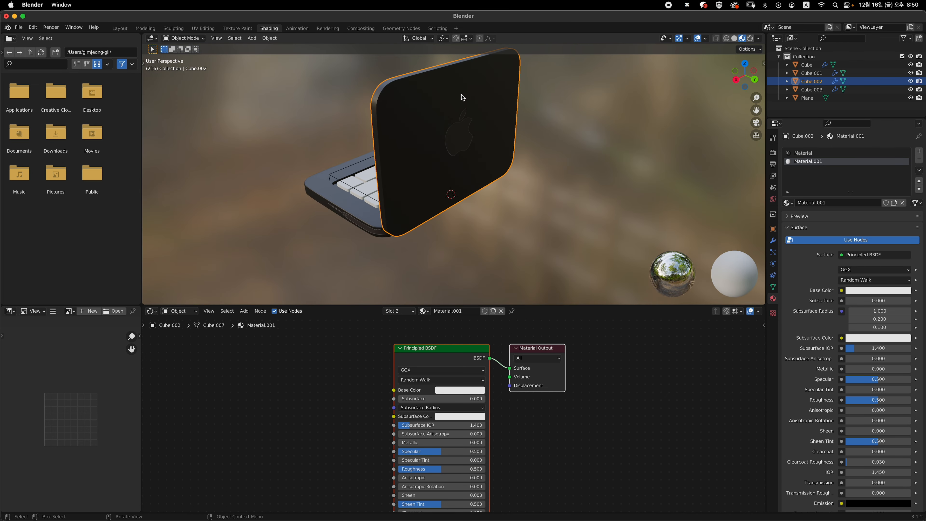
middle_drag(436, 101, 434, 151)
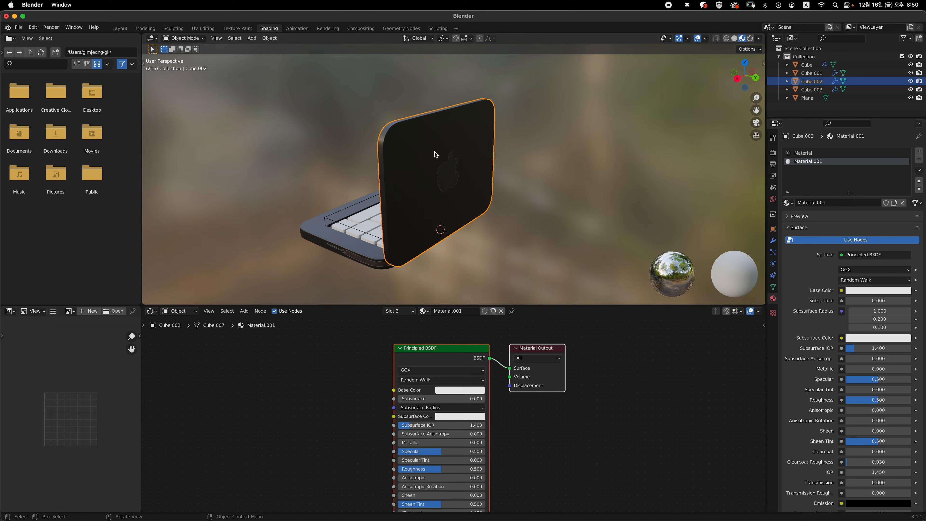
scroll(436, 155, up, 2)
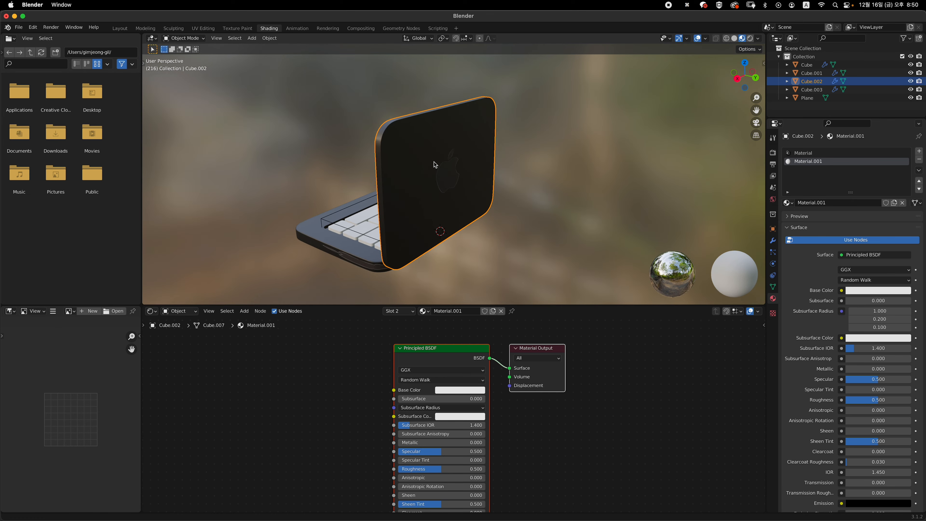
click(837, 153)
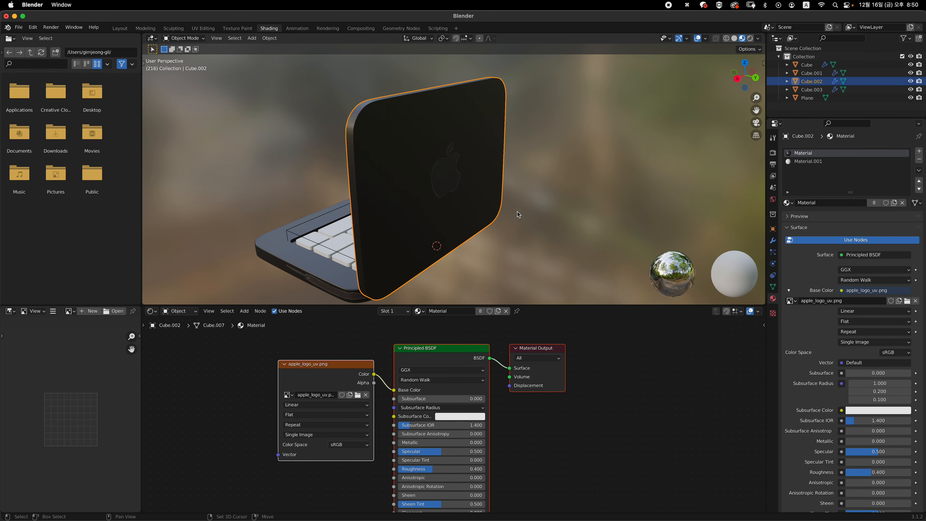
Step: Move the apple_logo_uv.png image texture node further away from the Principled BSDF to make room between them
shift+middle_drag(517, 211, 527, 188)
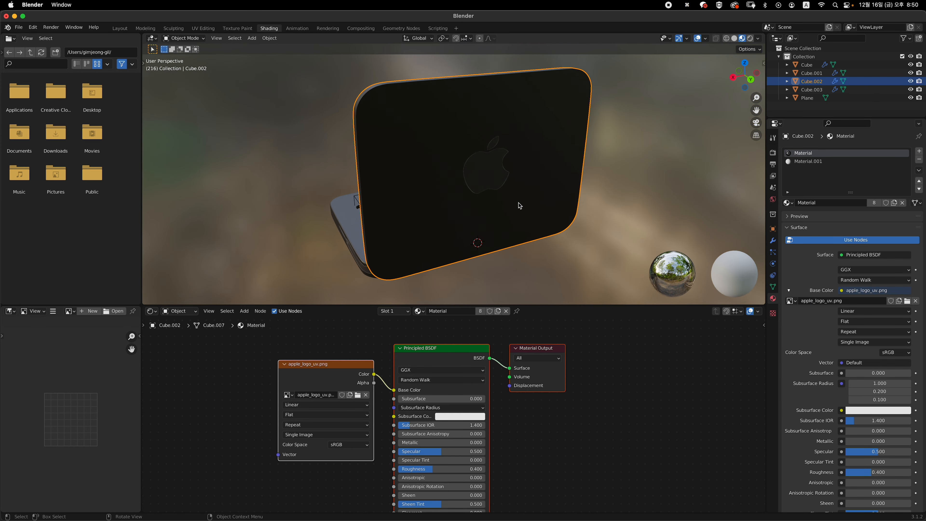
click(339, 341)
middle_drag(342, 367, 411, 365)
click(396, 347)
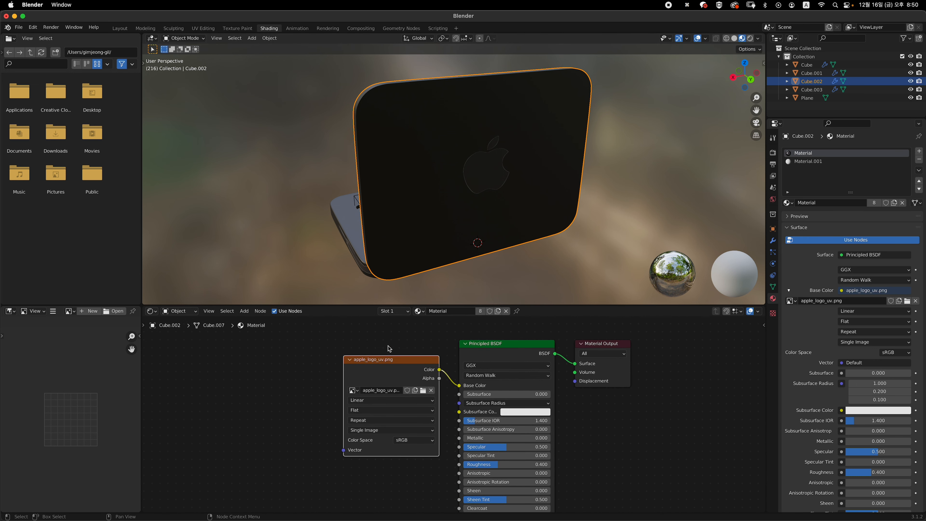
key(g)
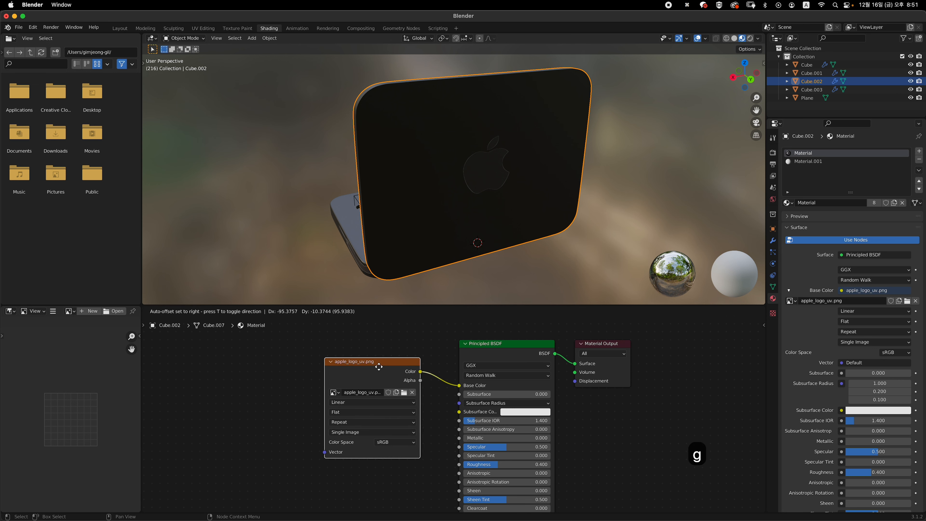
click(283, 370)
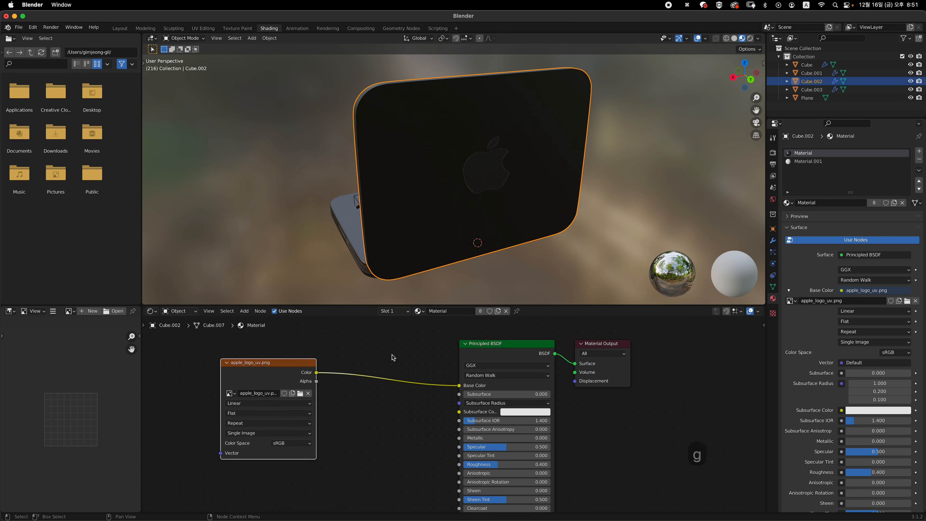
Step: Add a MixRGB node and insert it on the link between the image texture's Color and the Principled BSDF's Base Color
key(shift+a)
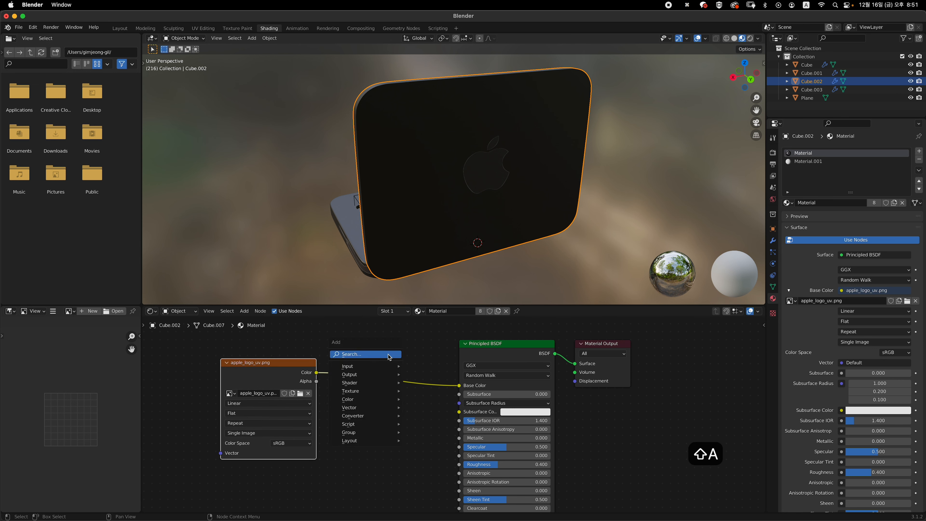
click(387, 357)
text(mix)
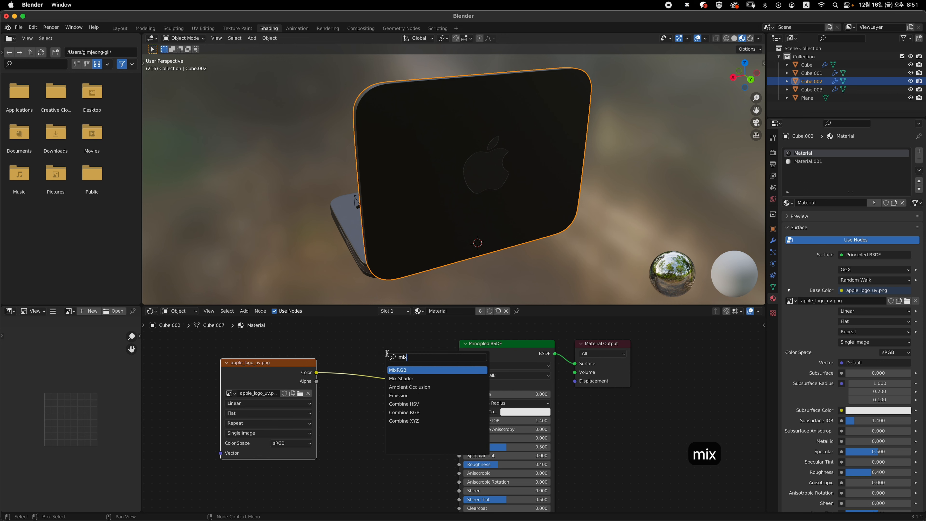
key(Return)
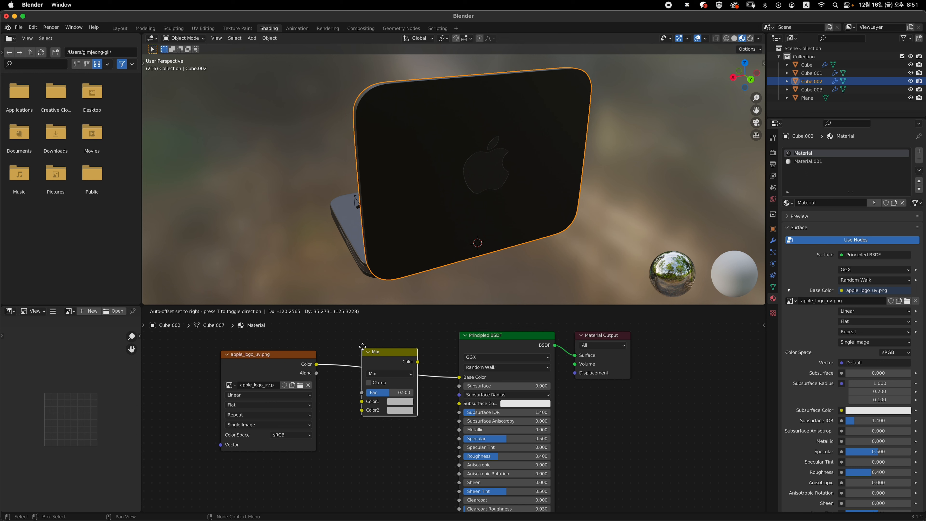
click(364, 345)
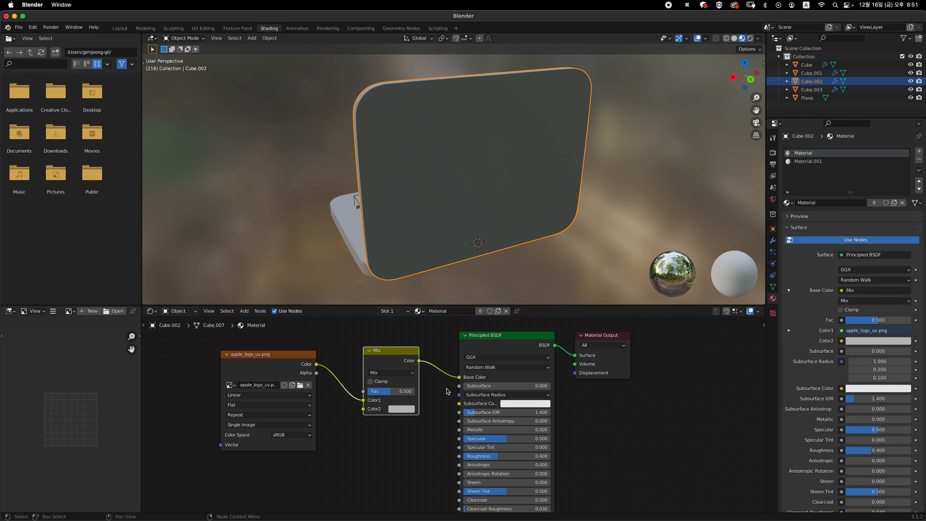
Step: Set the lid material's Metallic to 1.000 on the Principled BSDF
mouse_move(474, 292)
middle_down()
mouse_move(552, 242)
mouse_move(458, 296)
middle_up()
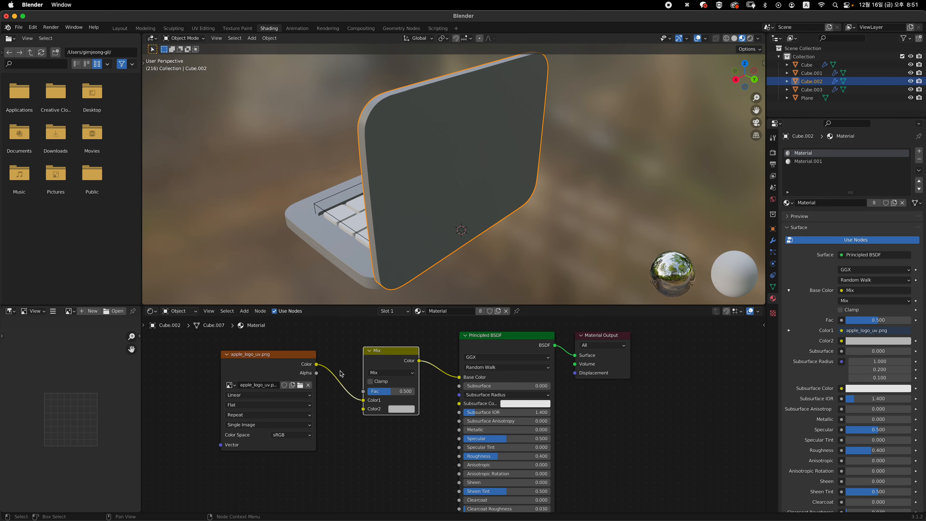
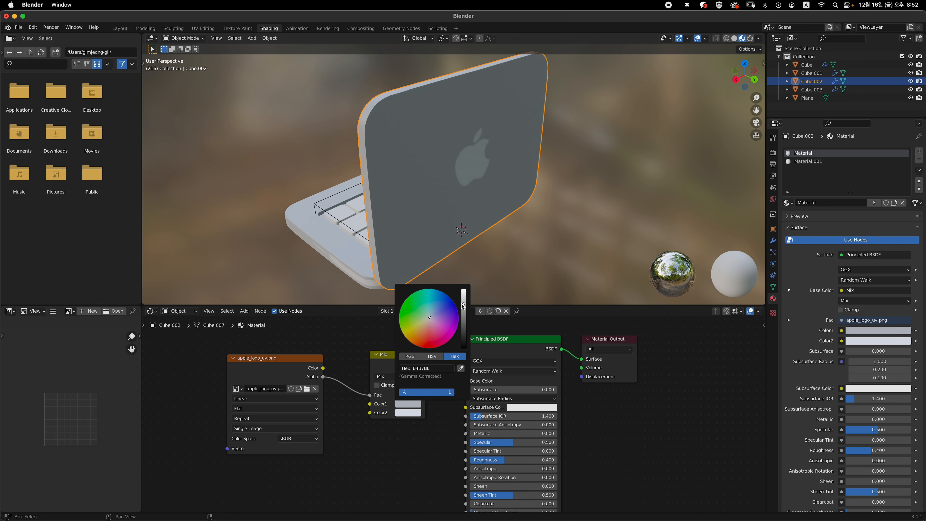
drag(493, 433, 599, 430)
scroll(583, 405, down, 3)
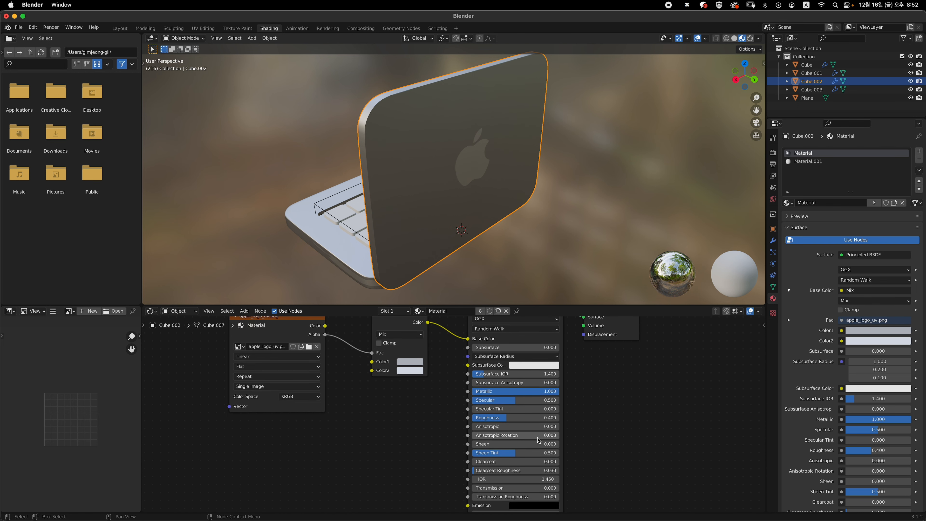
Step: Give the lid's screen-side material, Material.001, a near-black base color and a roughness of 0.2
middle_drag(472, 254, 529, 245)
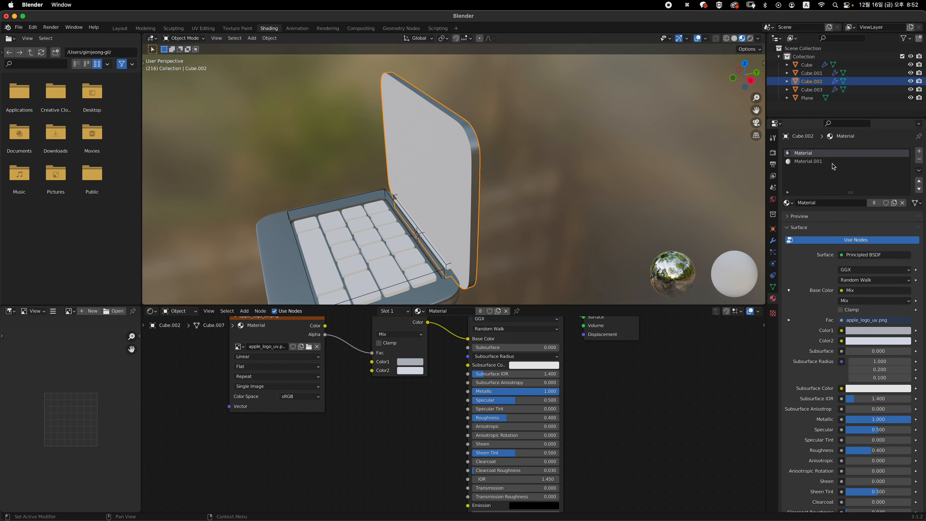
click(820, 161)
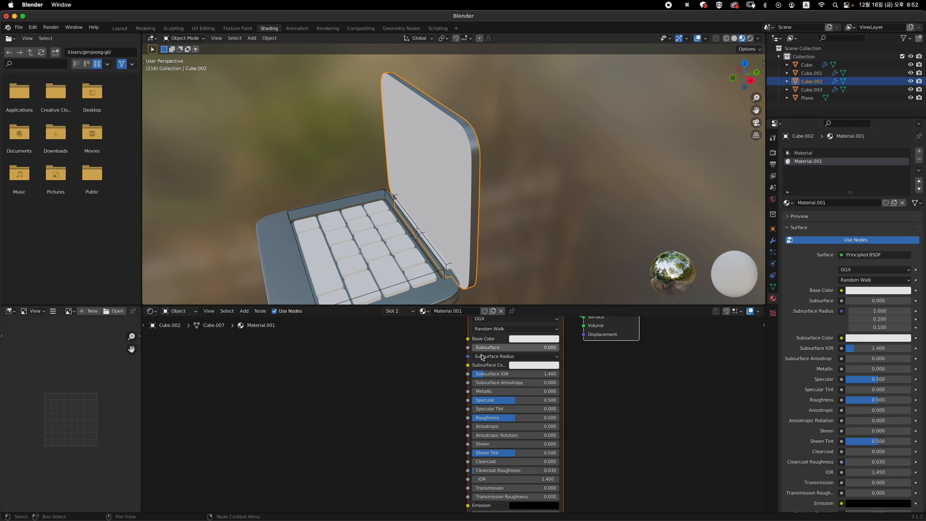
click(518, 379)
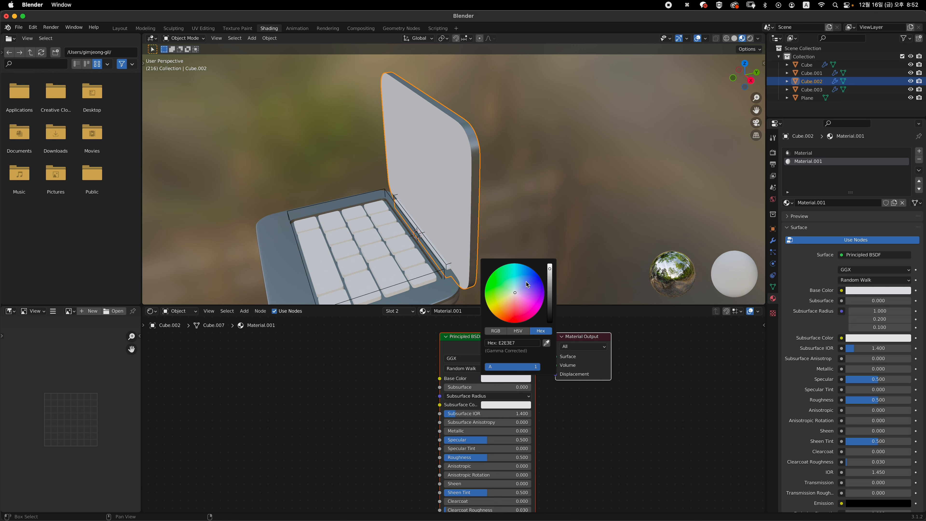
mouse_move(526, 280)
shift+mouse_down()
mouse_move(537, 265)
mouse_move(553, 307)
shift+mouse_up()
middle_drag(532, 259, 517, 222)
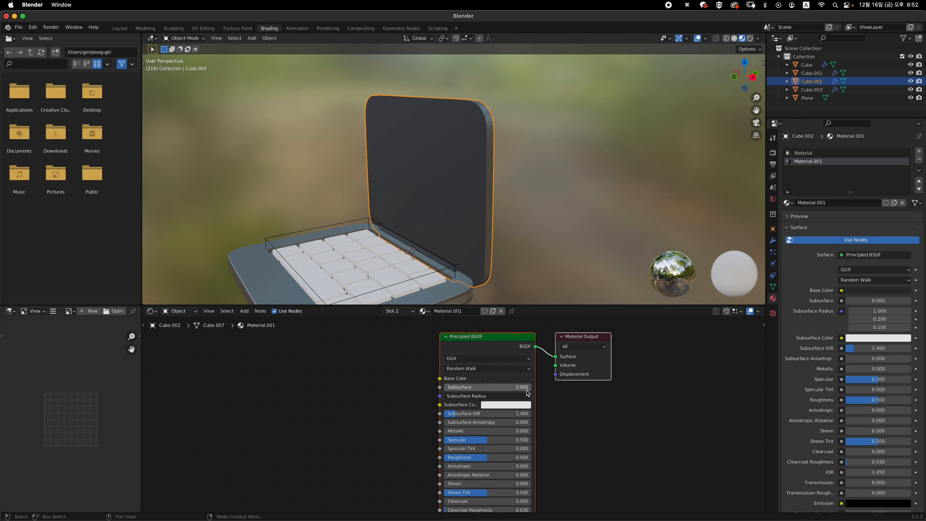
click(496, 457)
key(BackSpace)
text(.2)
key(Return)
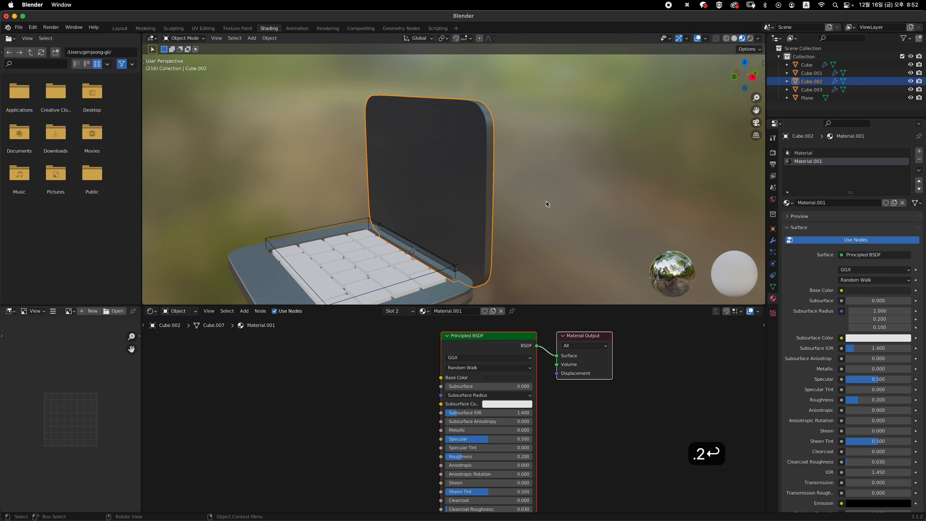
Step: Compare the material nodes of the laptop base and the lid, ending with the base selected
middle_drag(547, 200, 465, 233)
click(437, 226)
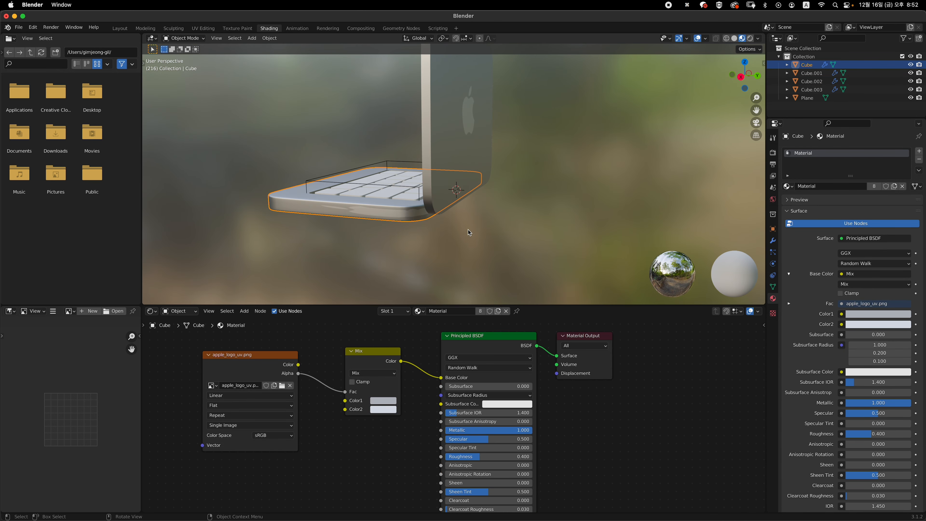
click(477, 164)
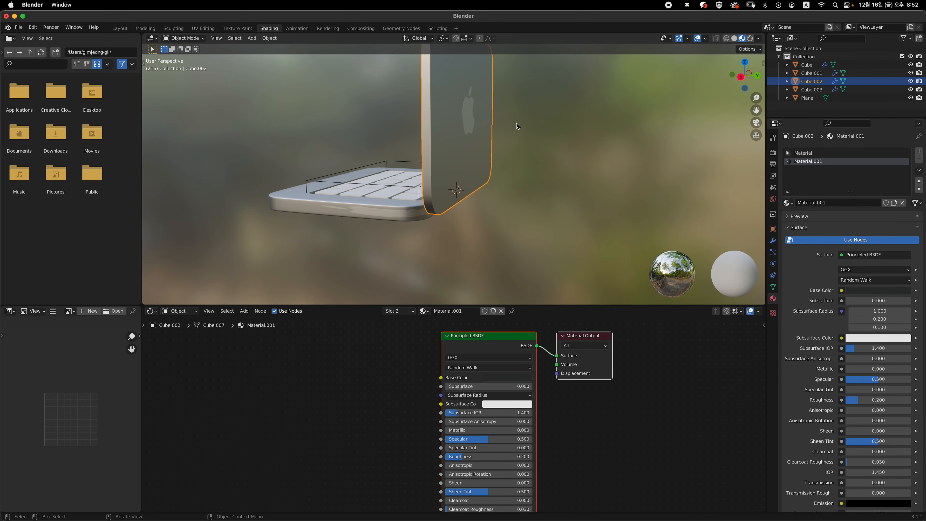
click(408, 216)
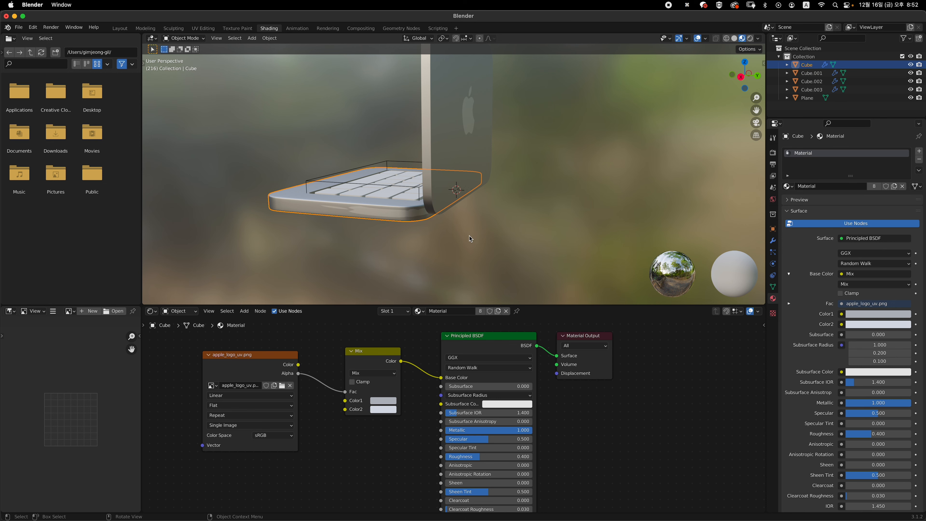
middle_drag(469, 238, 381, 235)
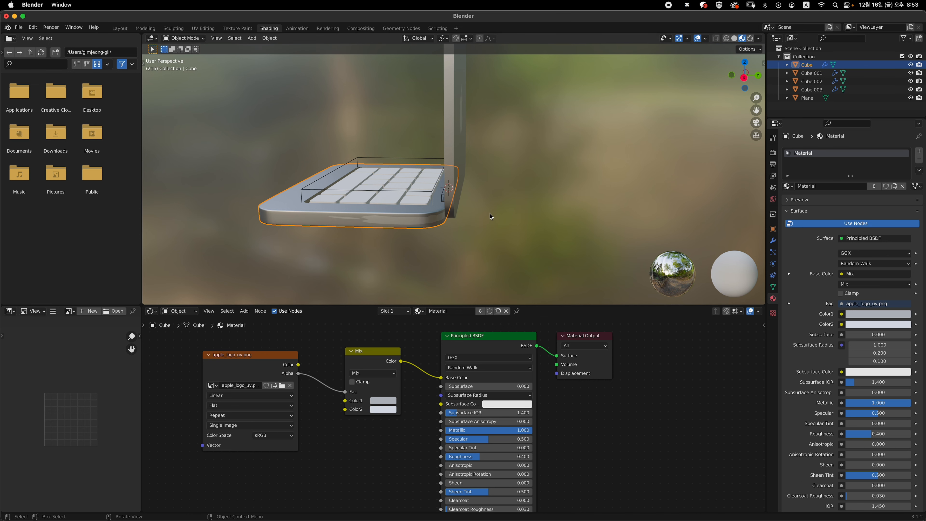
middle_drag(494, 244, 468, 231)
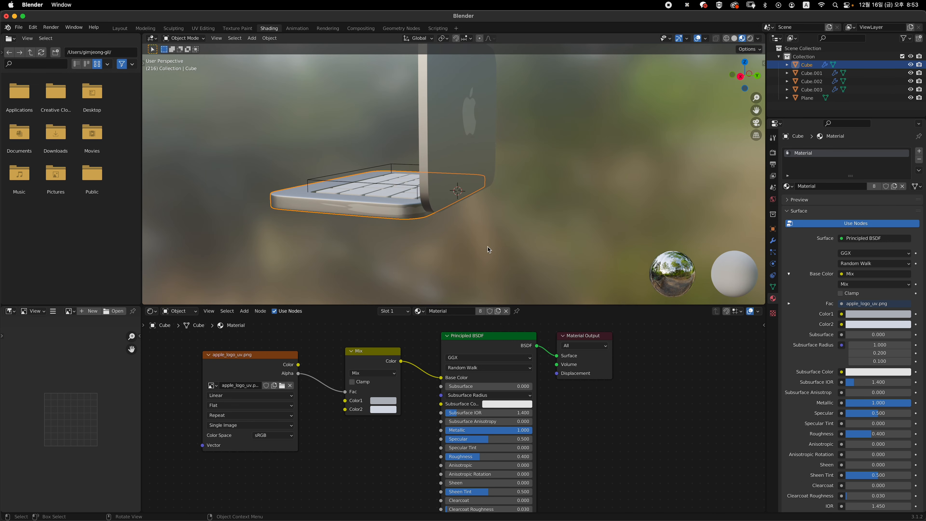
Step: Try deleting the image texture and Mix nodes from the base's shared material, and undo the deletion
drag(227, 336, 419, 434)
key(x)
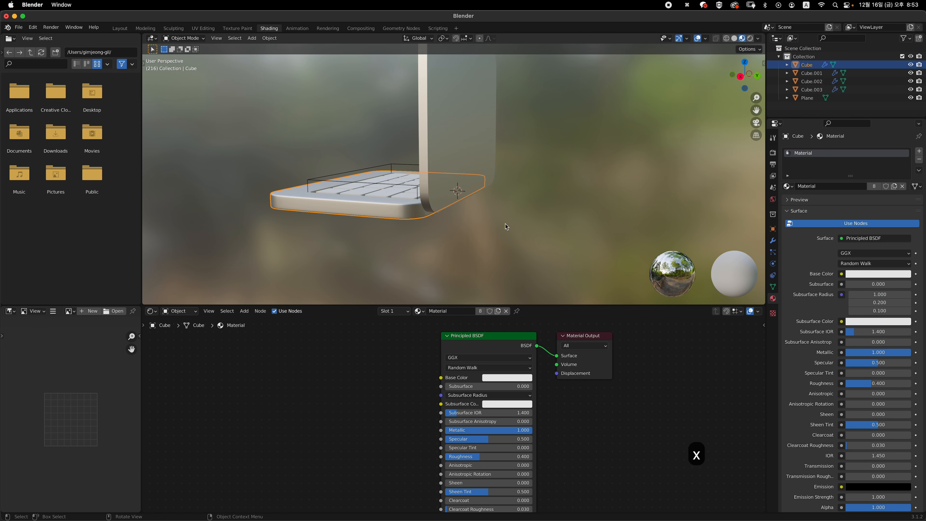
middle_drag(506, 225, 458, 243)
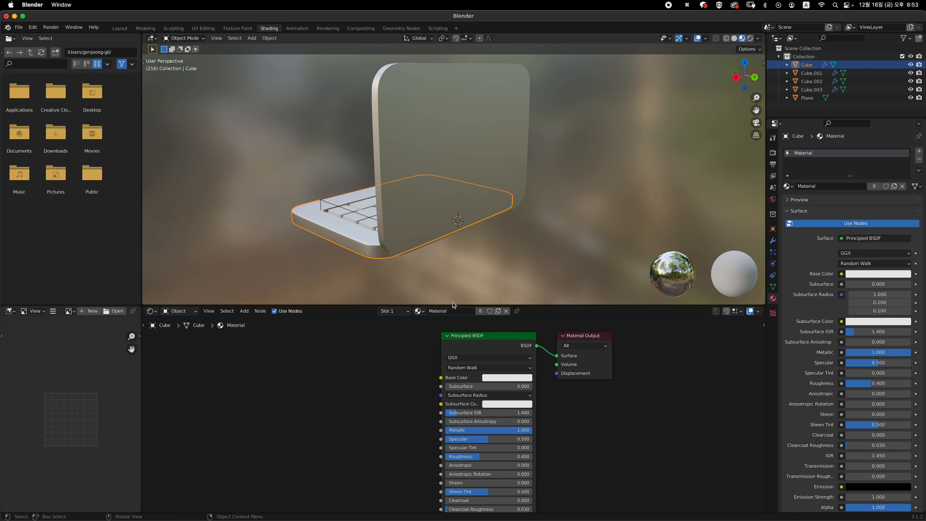
key(super+z)
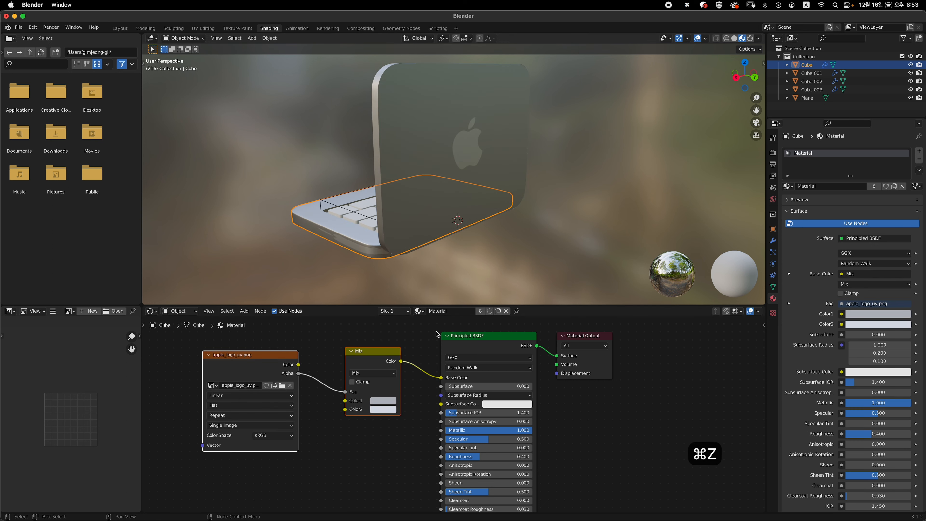
Step: Make a separate copy of the shared material for the laptop base and delete its image texture and Mix nodes
click(498, 311)
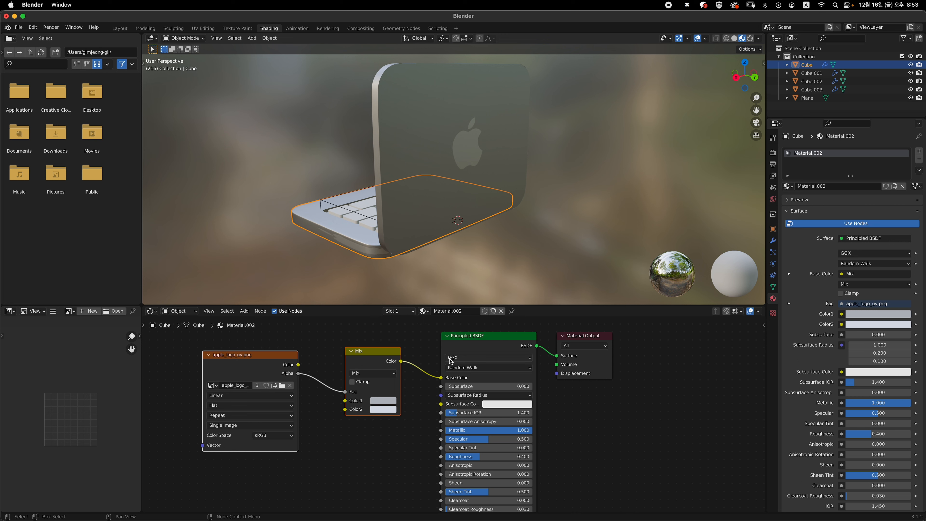
middle_drag(394, 257, 429, 256)
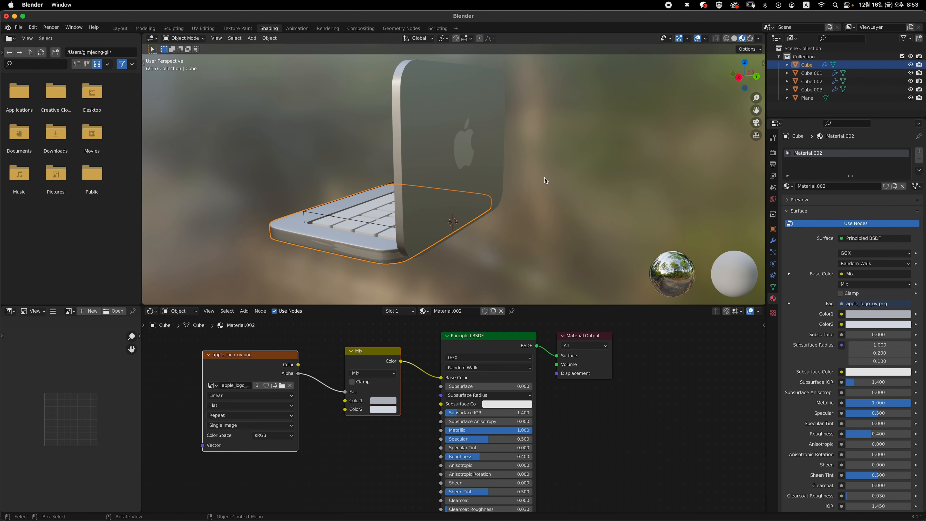
click(282, 340)
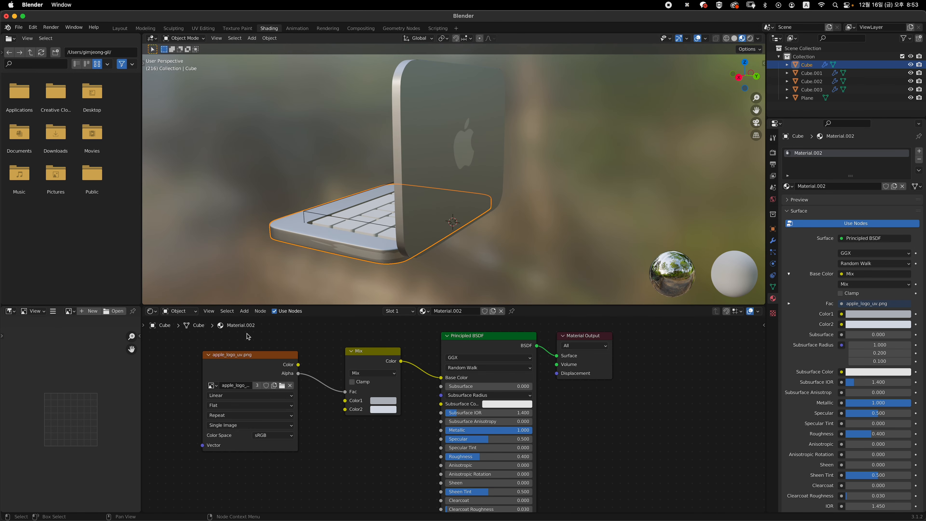
drag(247, 336, 375, 436)
key(x)
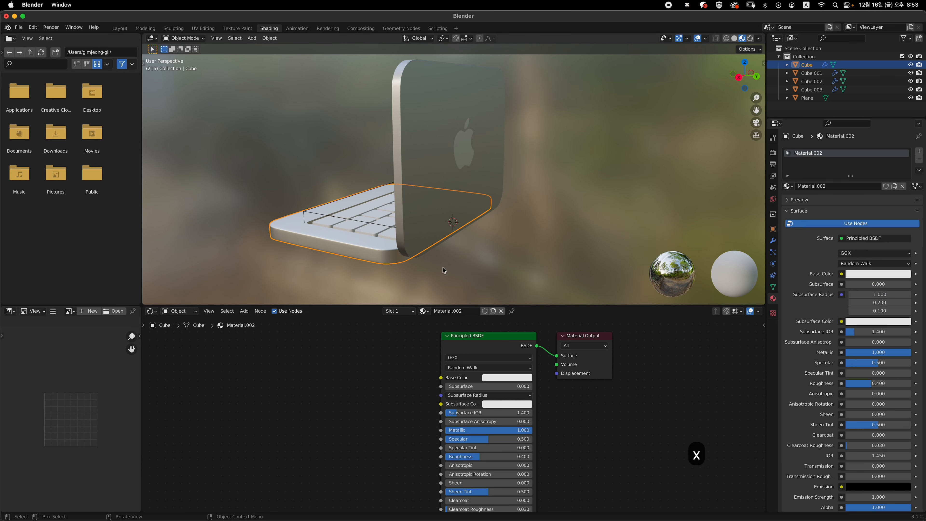
Step: Select the keyboard keys and give them a new material with a near-black base color
middle_drag(444, 270, 554, 265)
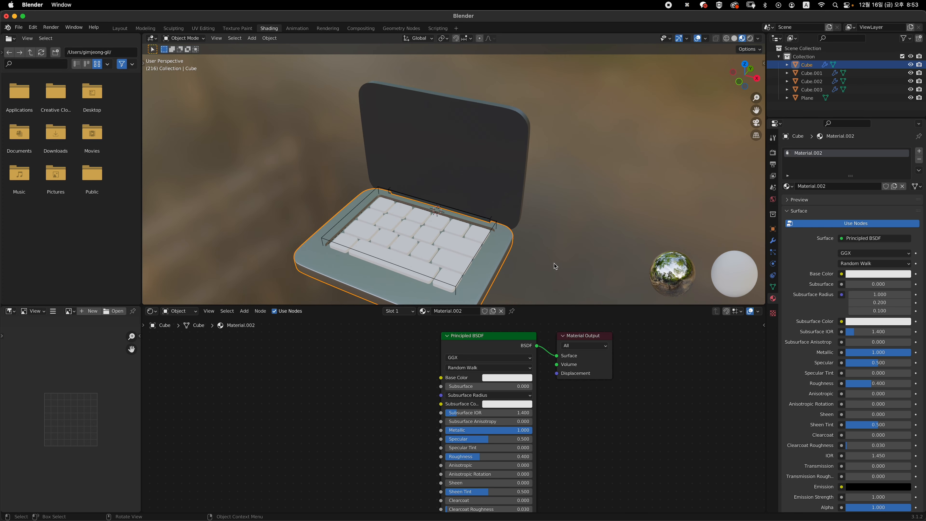
shift+middle_drag(496, 252, 565, 237)
scroll(515, 228, up, 1)
click(516, 231)
click(483, 311)
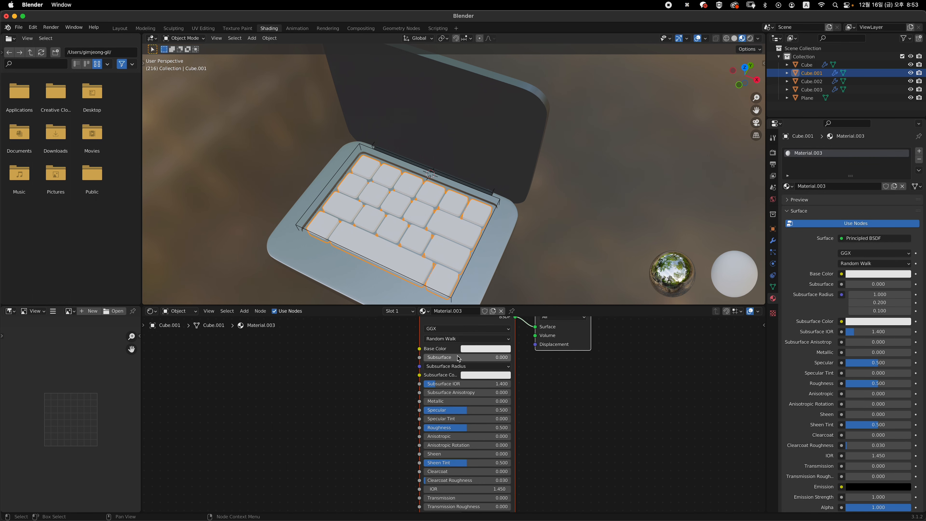
click(487, 350)
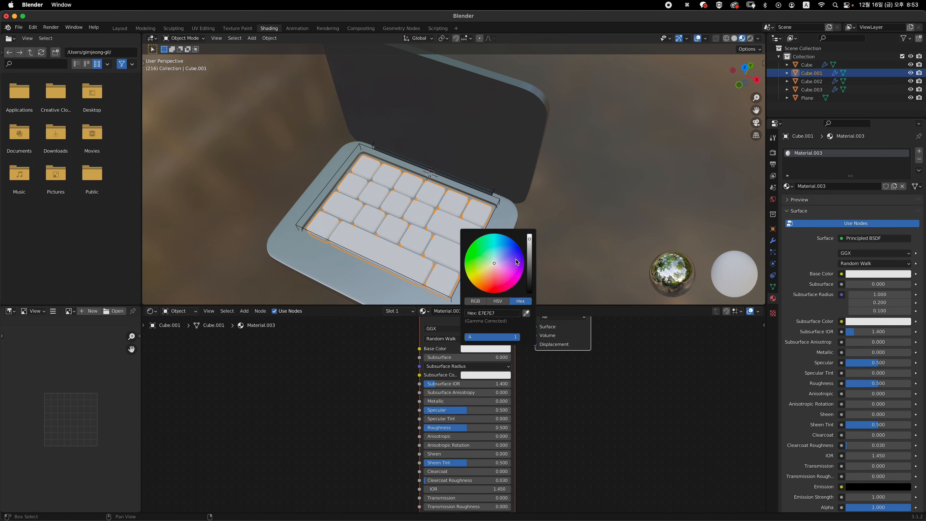
drag(531, 279, 530, 284)
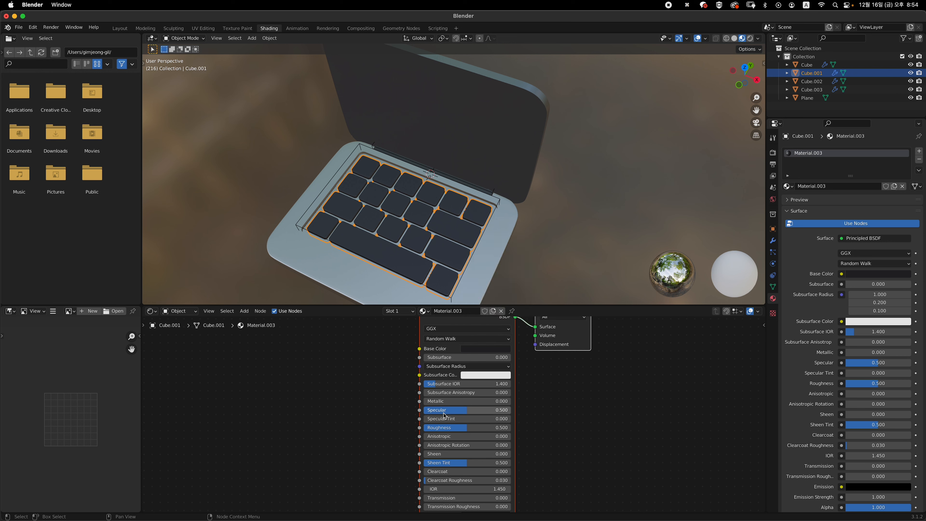
Step: Set the roughness of the keys' material to 0.3
click(482, 429)
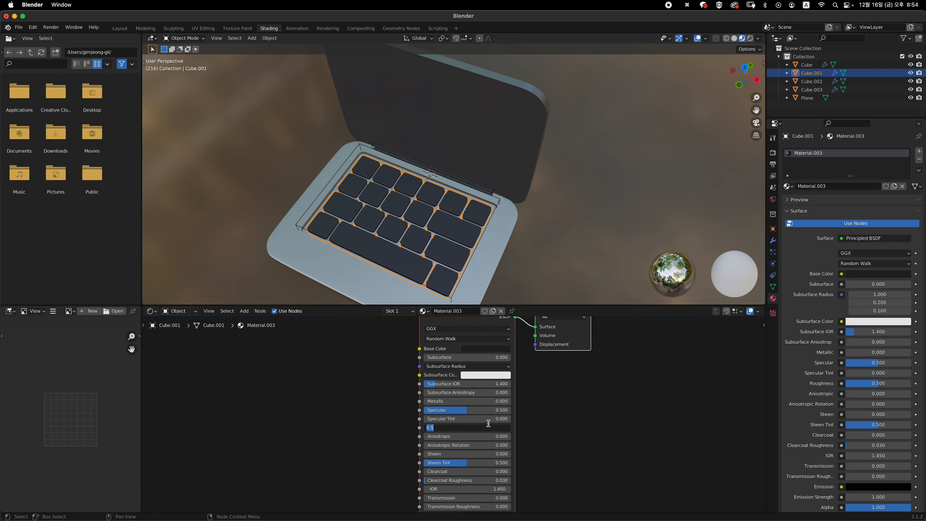
text(.3)
key(Return)
Step: Look over the shaded laptop from several angles and return to the Layout workspace
middle_drag(461, 218, 452, 171)
middle_drag(470, 160, 462, 199)
scroll(488, 167, down, 3)
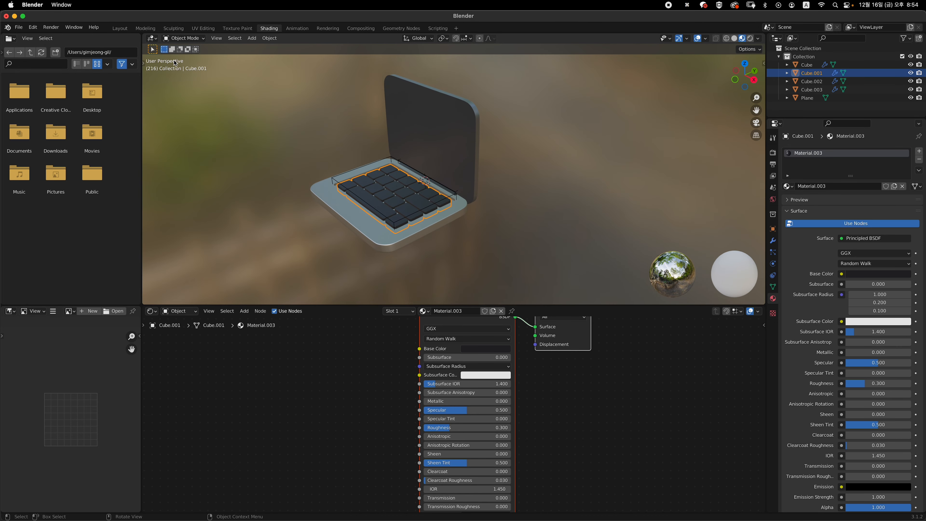
click(120, 28)
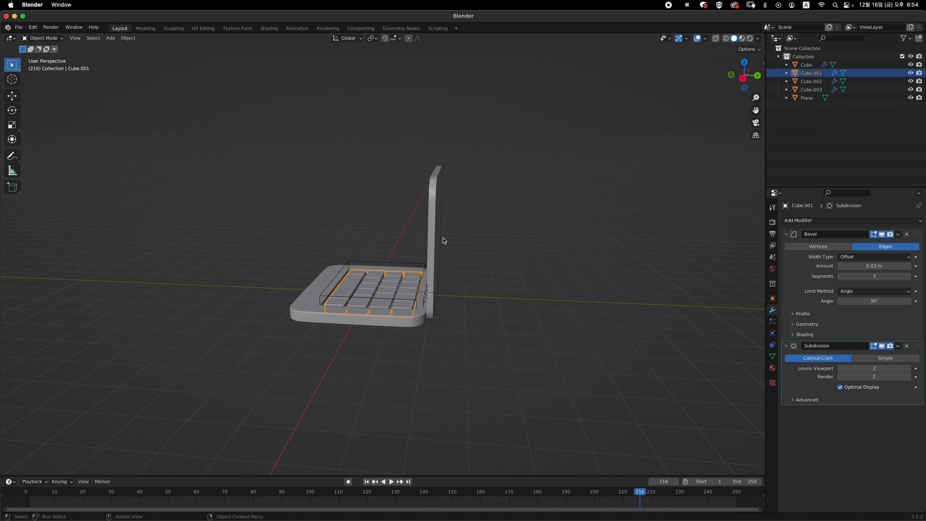
Step: Add a mesh plane and move it about 6.54 m down along Z, below the laptop
middle_drag(443, 241, 496, 277)
key(grave)
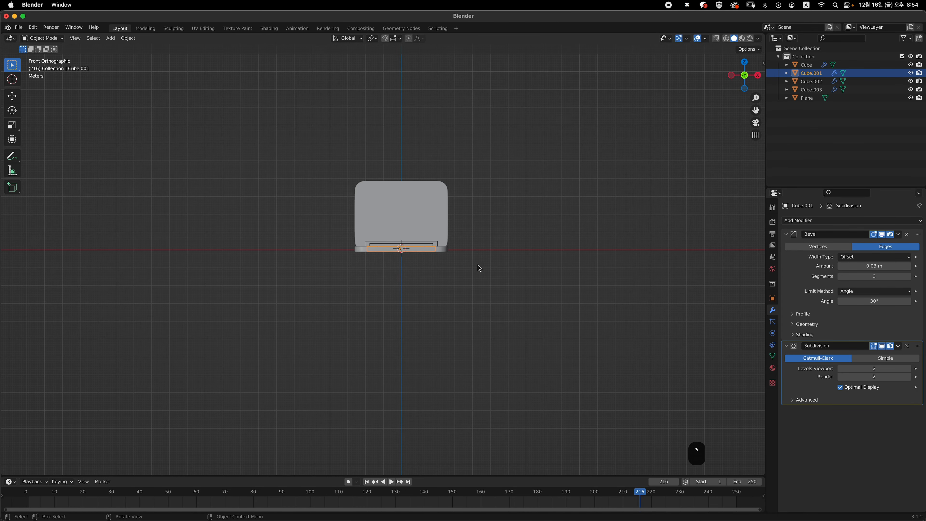
key(shift+a)
mouse_move(487, 262)
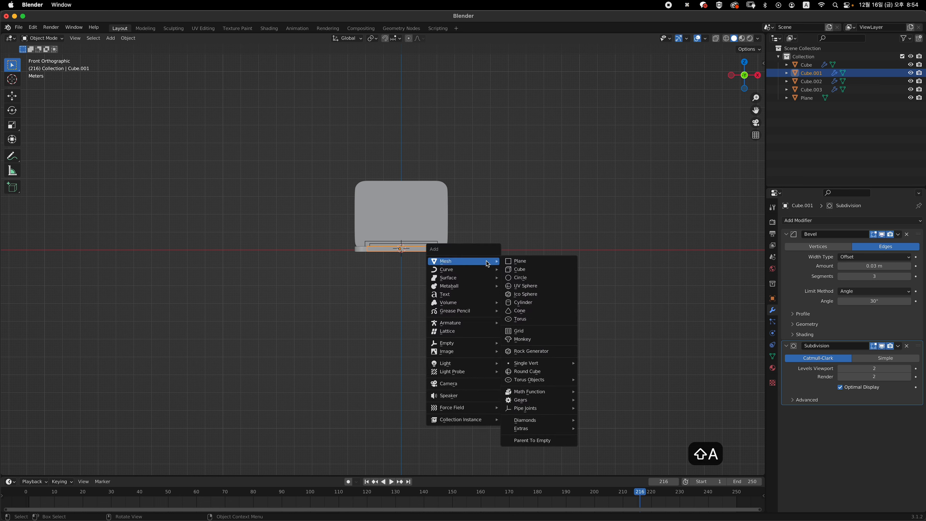
click(542, 261)
key(g)
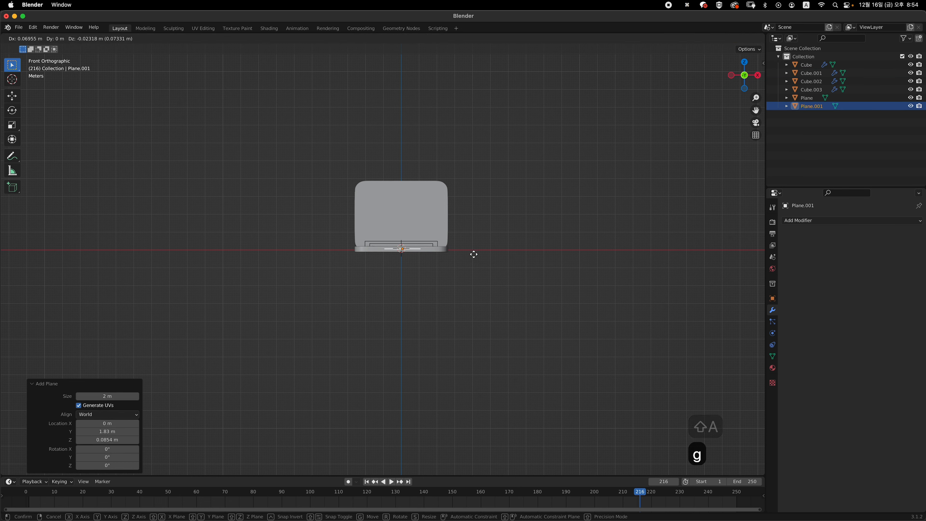
key(z)
click(466, 365)
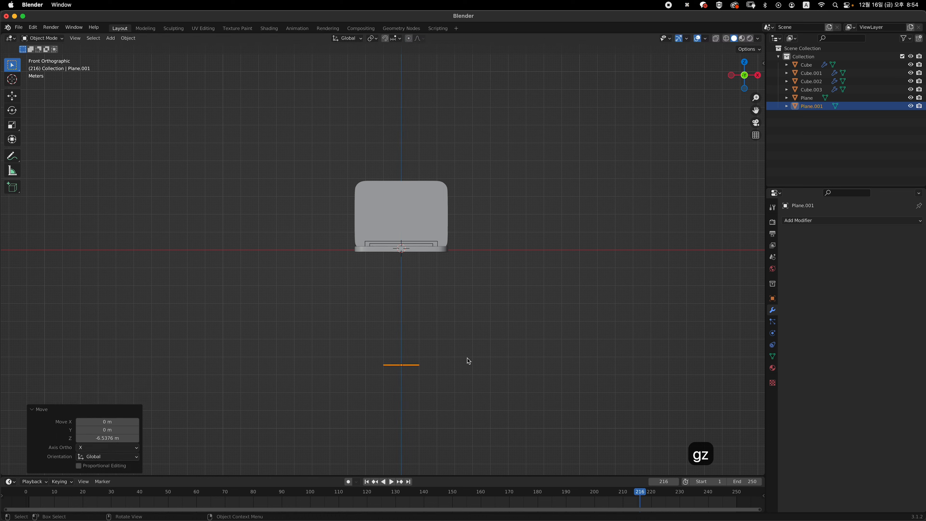
Step: Scale the plane up by about 6.07 and move it along Y to center it under the laptop
key(s)
click(602, 351)
key(KP_7)
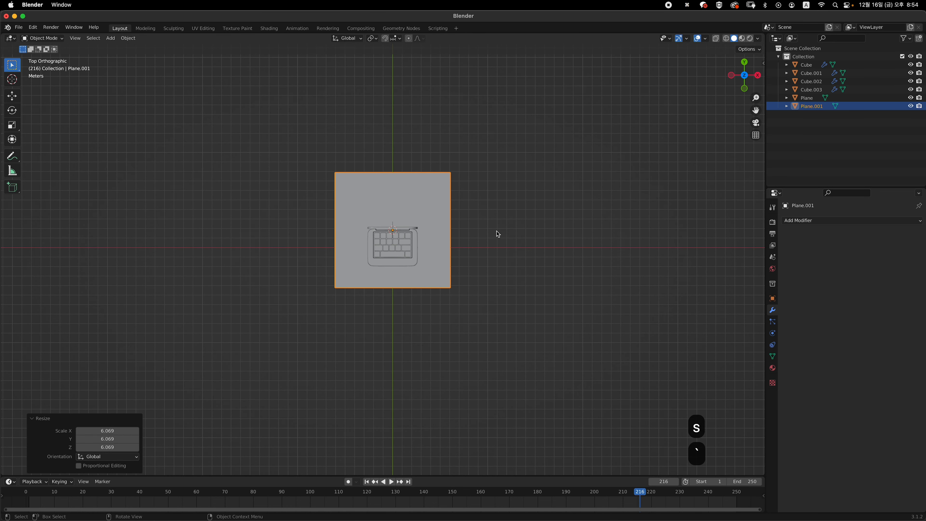
key(g)
key(y)
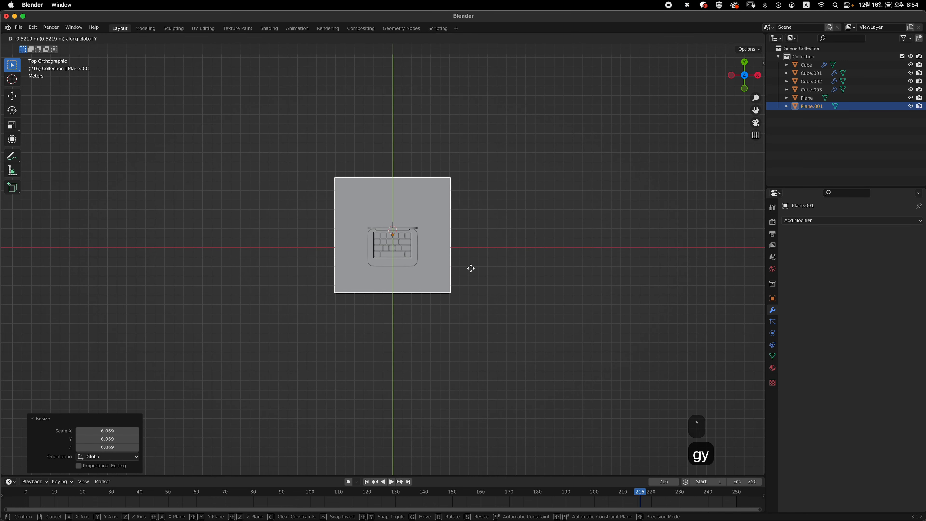
click(471, 280)
Step: Scale the plane's mesh by about 1.55 in Edit Mode and stretch it wider along X
key(Tab)
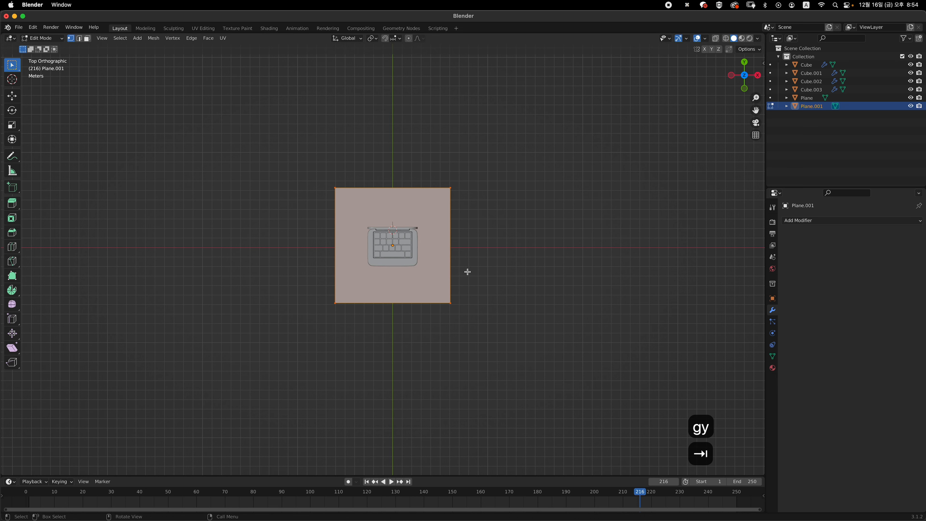
key(s)
click(515, 270)
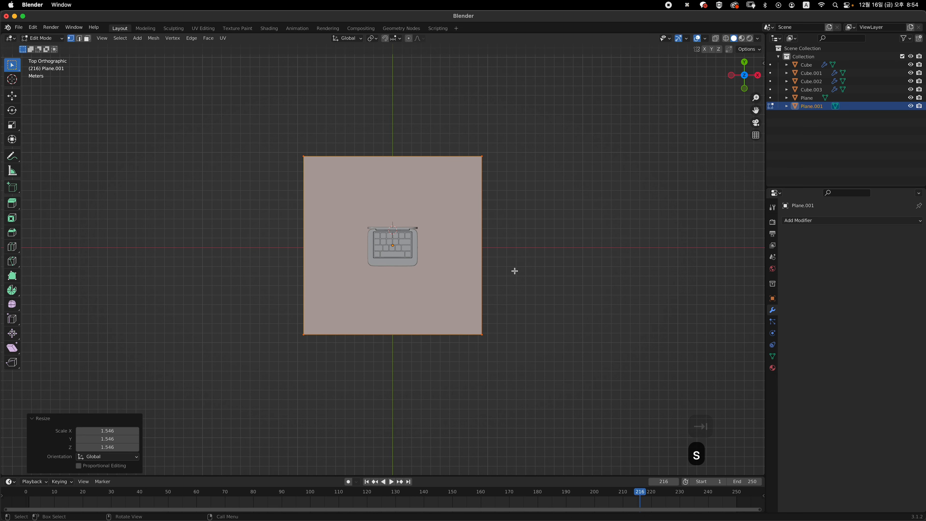
key(s)
key(x)
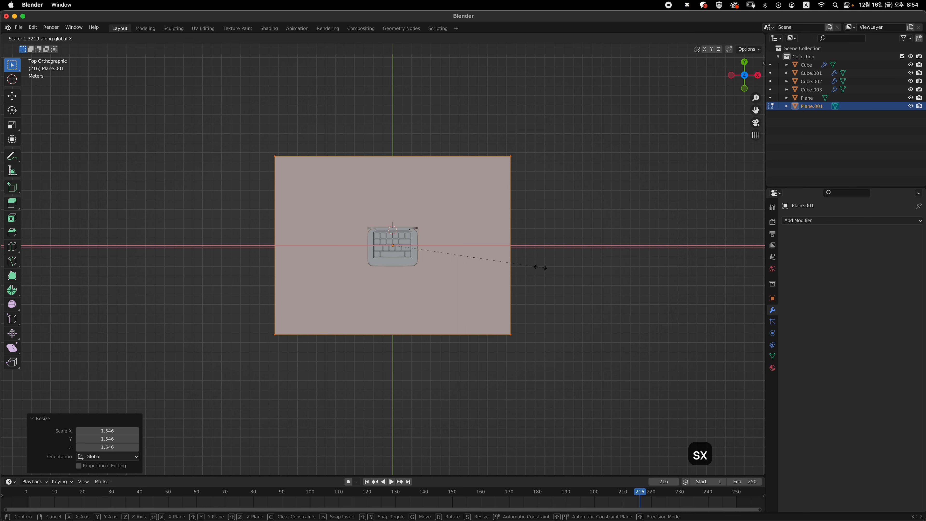
click(539, 264)
Step: Select the floor plane's back and side edges and extrude them about 18 m upward along Z to form walls
key(KP_5)
middle_drag(511, 263, 450, 204)
key(2)
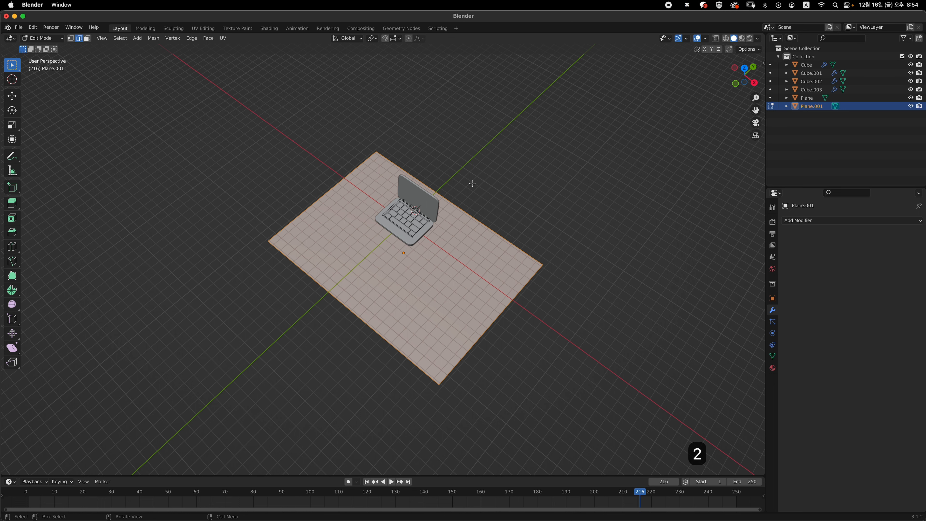
click(332, 185)
shift+click(421, 177)
shift+click(513, 302)
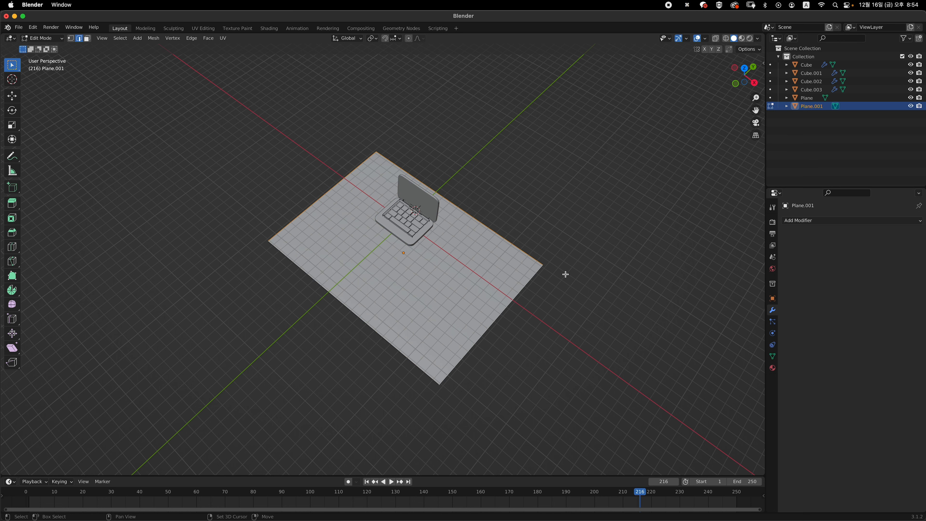
key(grave)
click(487, 249)
key(e)
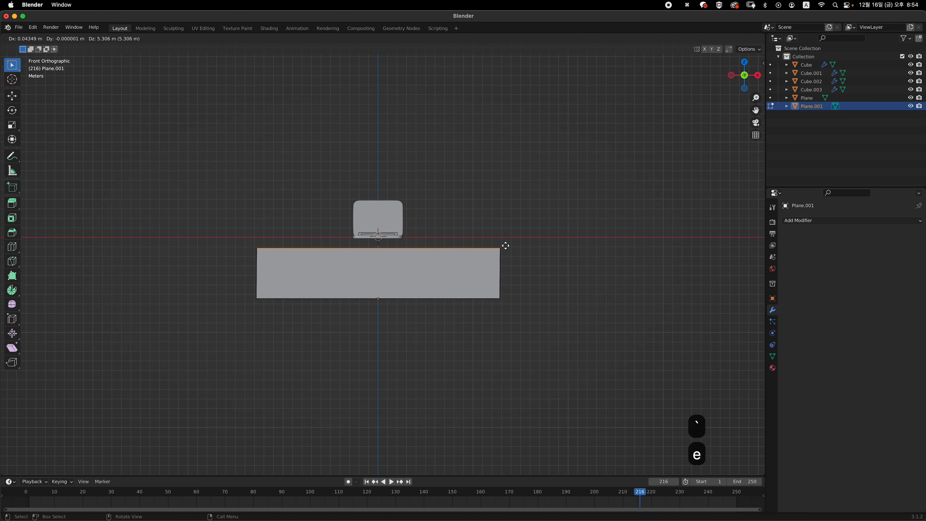
key(z)
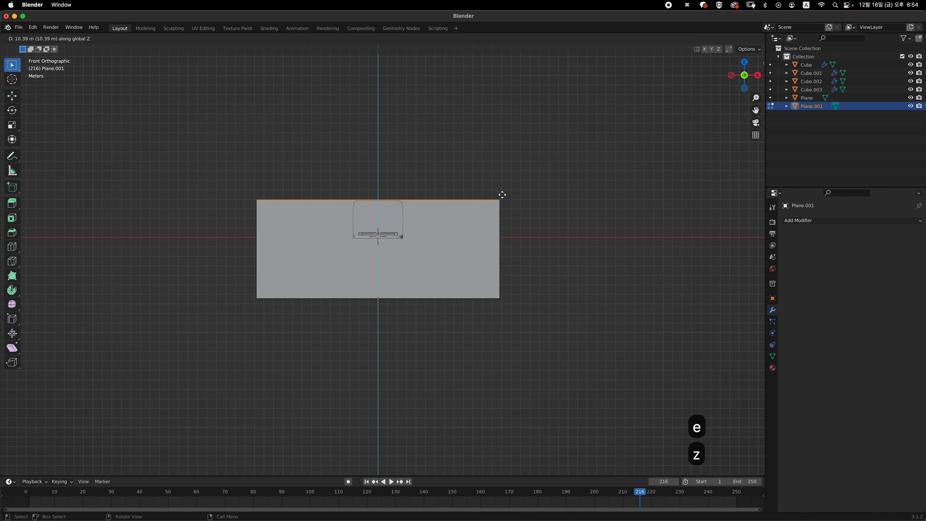
click(511, 128)
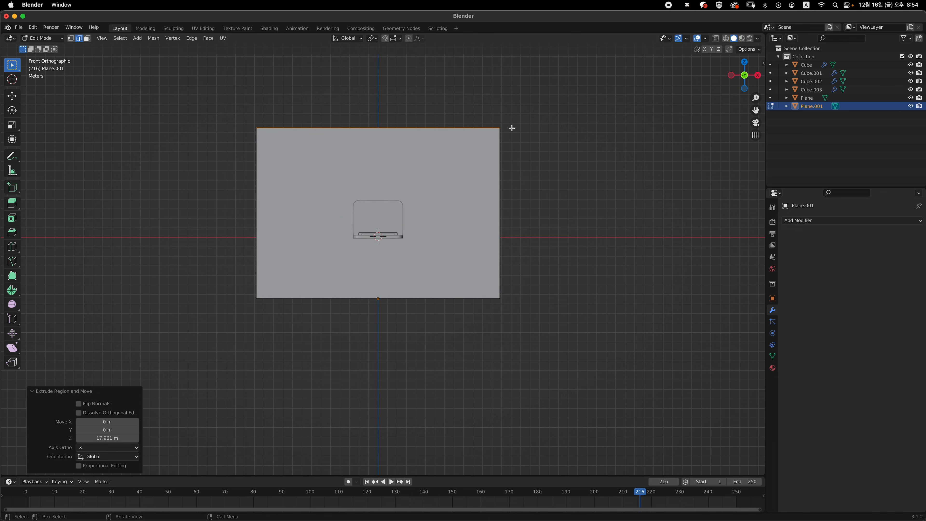
Step: Bevel the floor's side and back edges and both rear vertical corners about 0.467 m wide with 5 segments
middle_drag(528, 215, 465, 244)
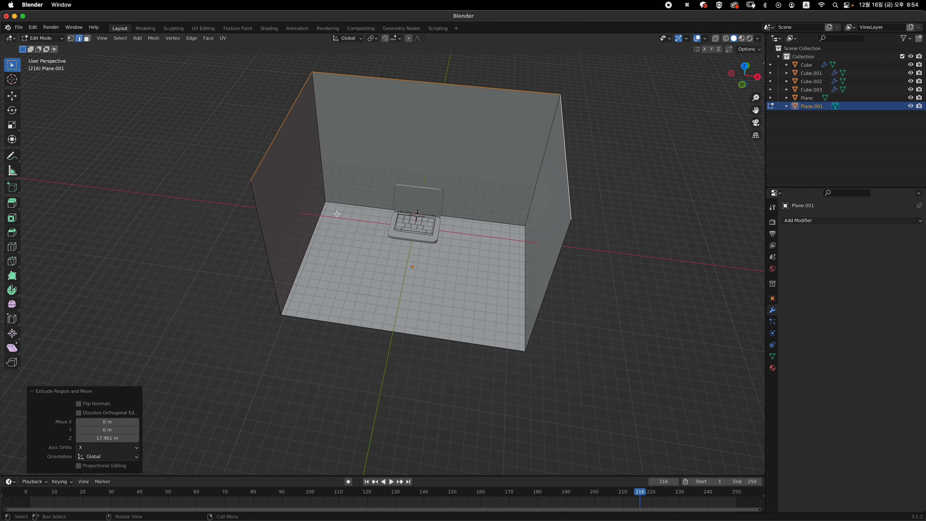
click(318, 240)
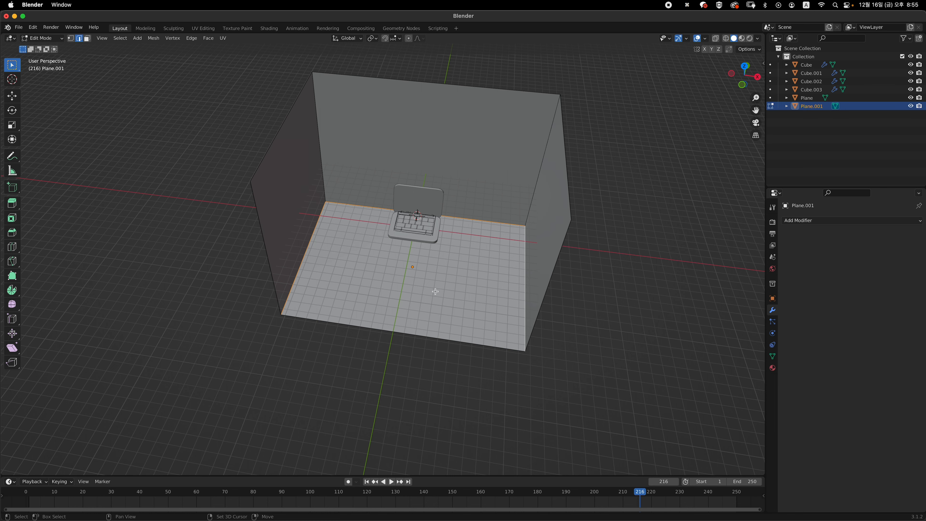
middle_drag(512, 270, 434, 251)
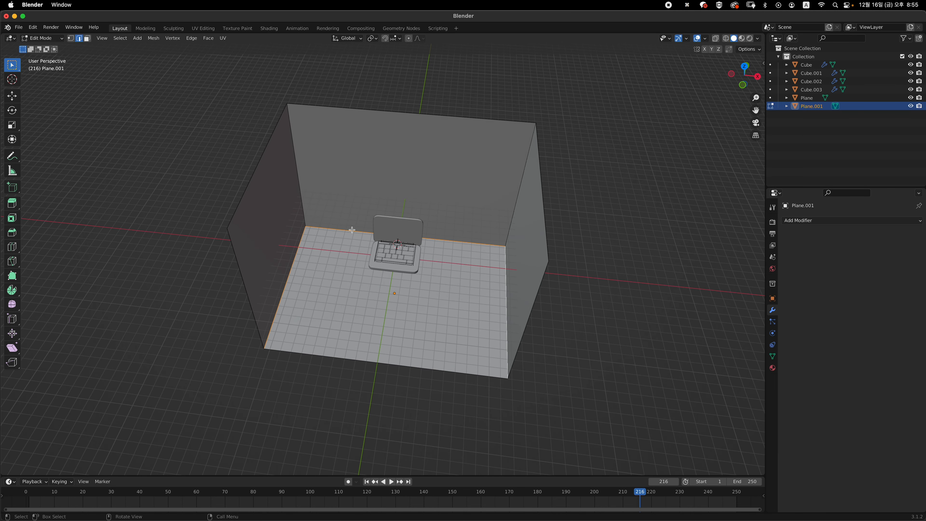
middle_drag(352, 230, 338, 218)
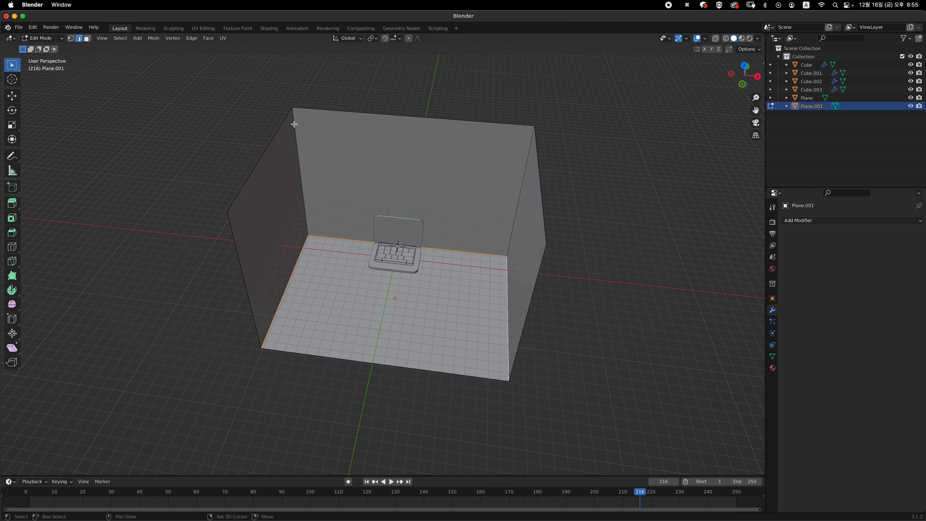
shift+click(302, 164)
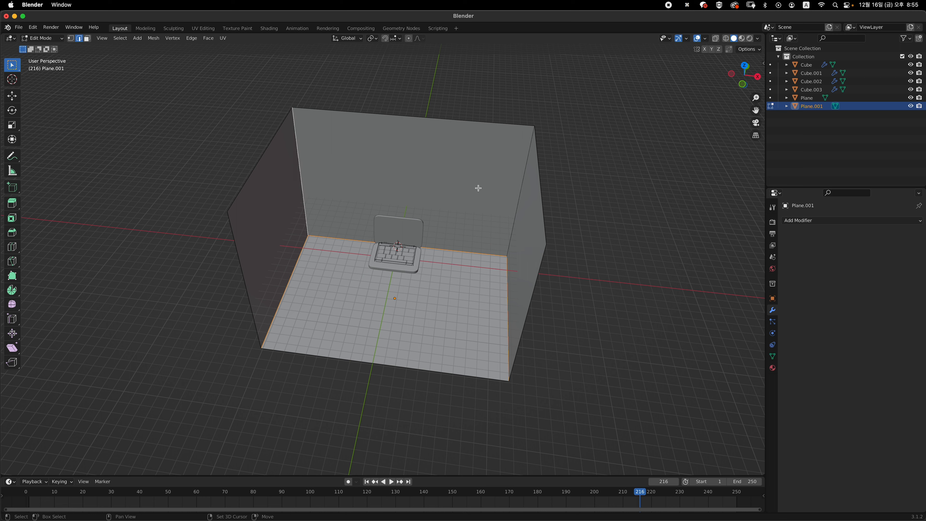
shift+click(515, 199)
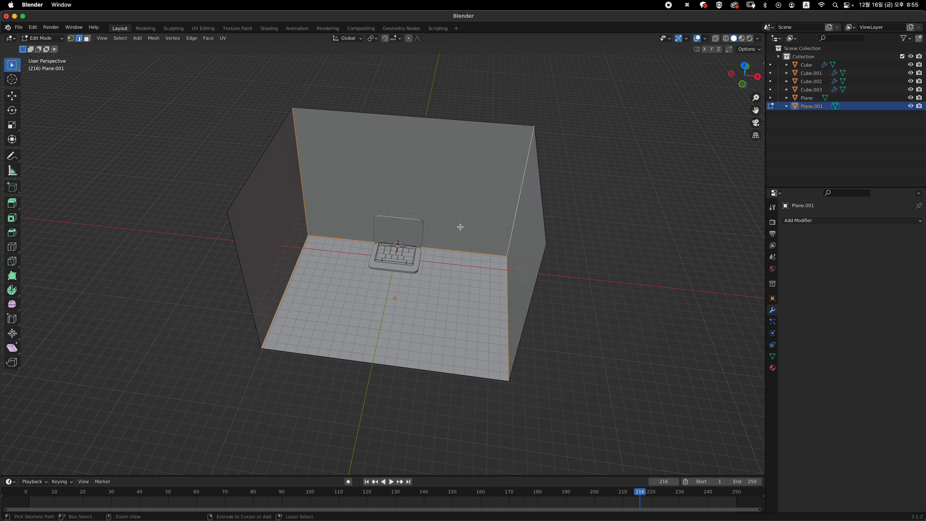
key(super+b)
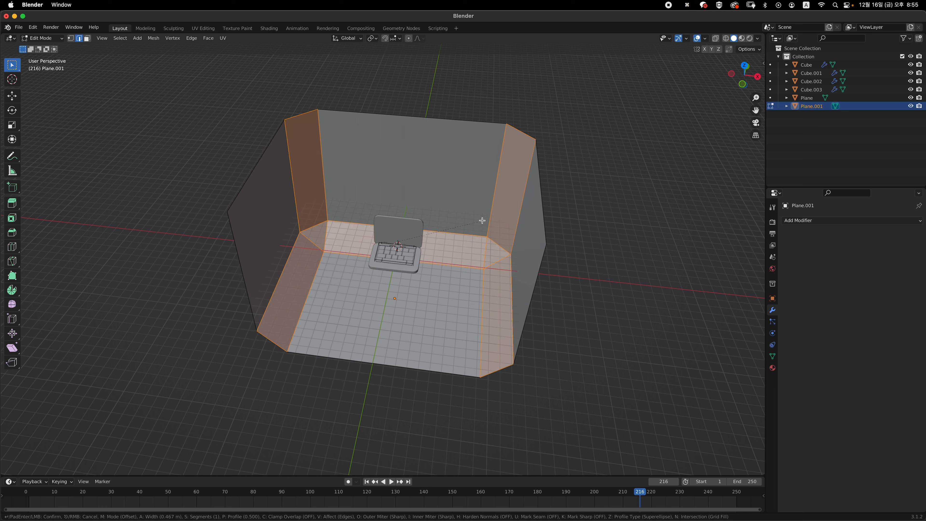
scroll(482, 220, up, 4)
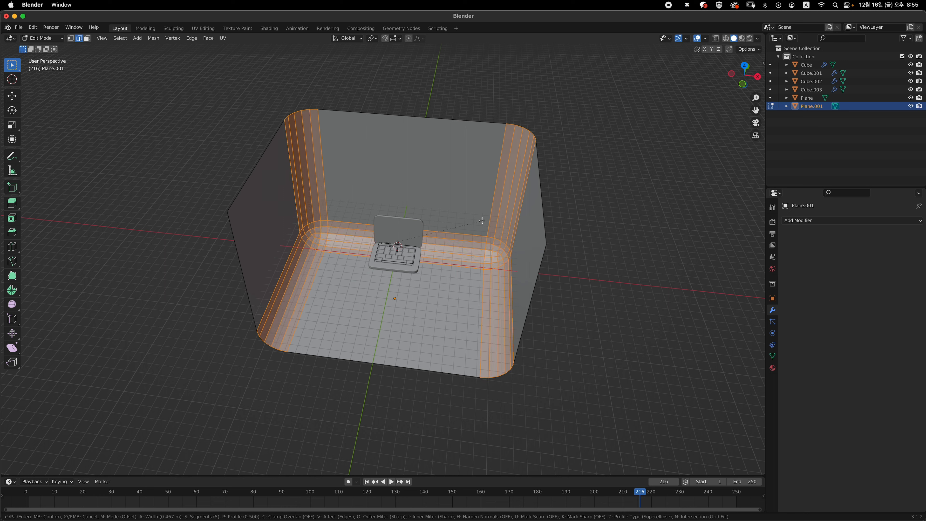
key(Return)
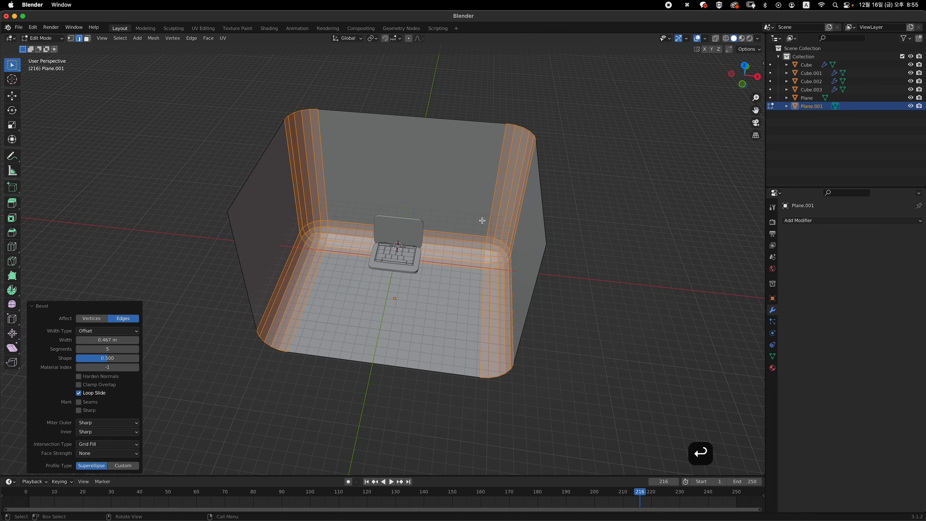
Step: Shade the beveled backdrop smooth in Object Mode and scale it up uniformly by about 1.312
shift+middle_drag(481, 236, 550, 253)
key(Tab)
key(grave)
click(505, 220)
right_click(524, 227)
key(Escape)
key(grave)
click(551, 224)
key(s)
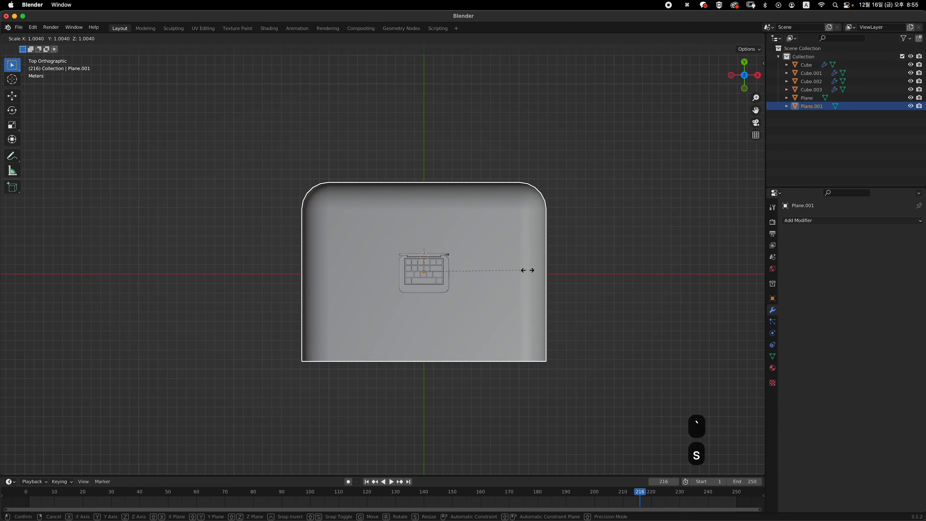
click(557, 270)
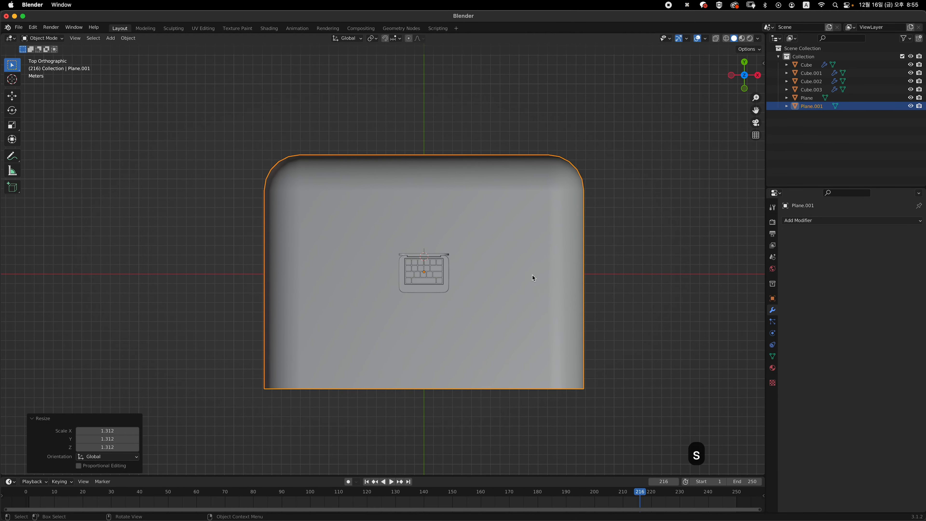
Step: Add an area light and move it in the front view to about X -9.9 m, Z 13.6 m
middle_drag(533, 278, 499, 296)
mouse_move(491, 254)
ctrl+middle_down()
mouse_move(459, 261)
mouse_move(473, 245)
ctrl+middle_up()
key(grave)
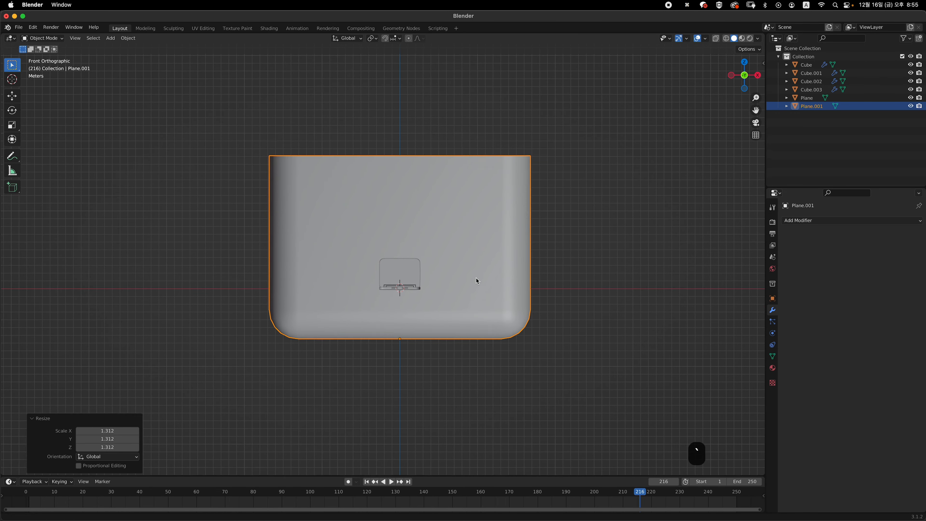
key(shift+a)
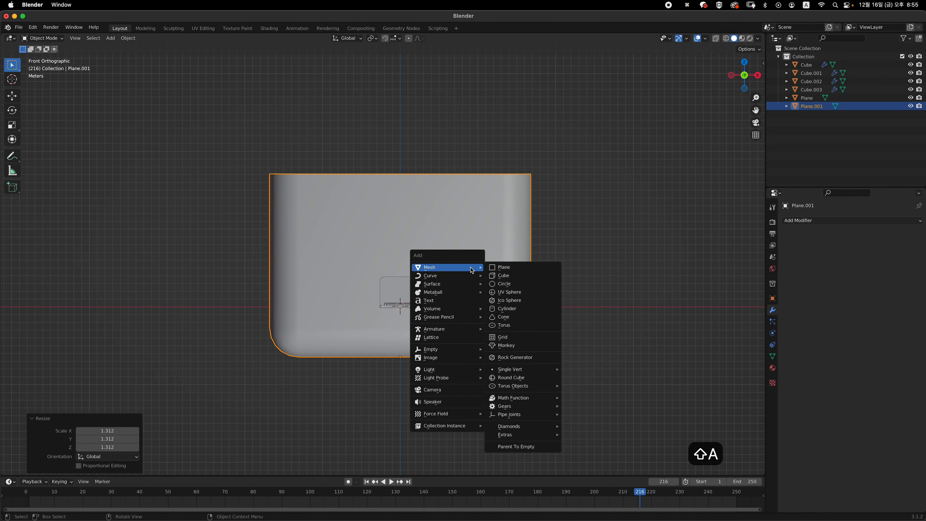
mouse_move(460, 370)
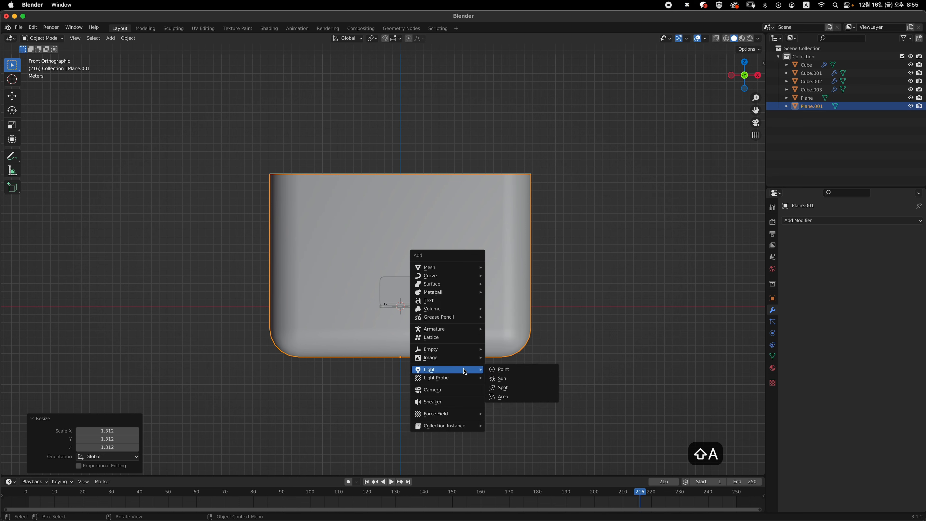
click(515, 397)
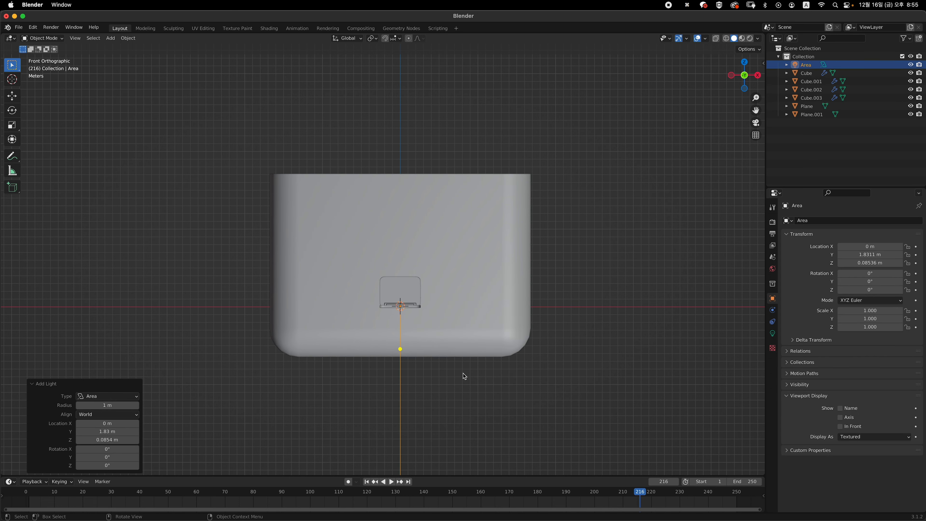
key(g)
click(387, 322)
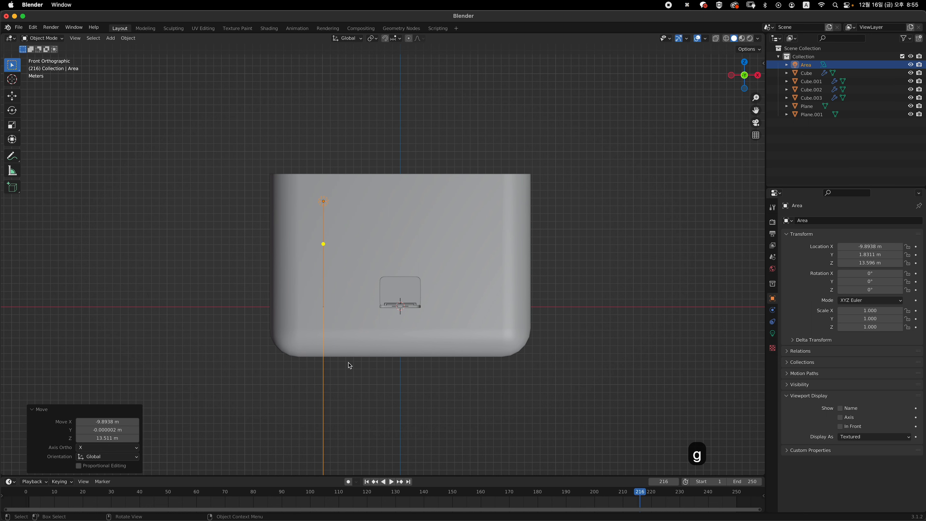
Step: Tilt the area light to about -41.6° on Y and shift it to about X -11 m, Z 13.2 m
key(r)
click(469, 341)
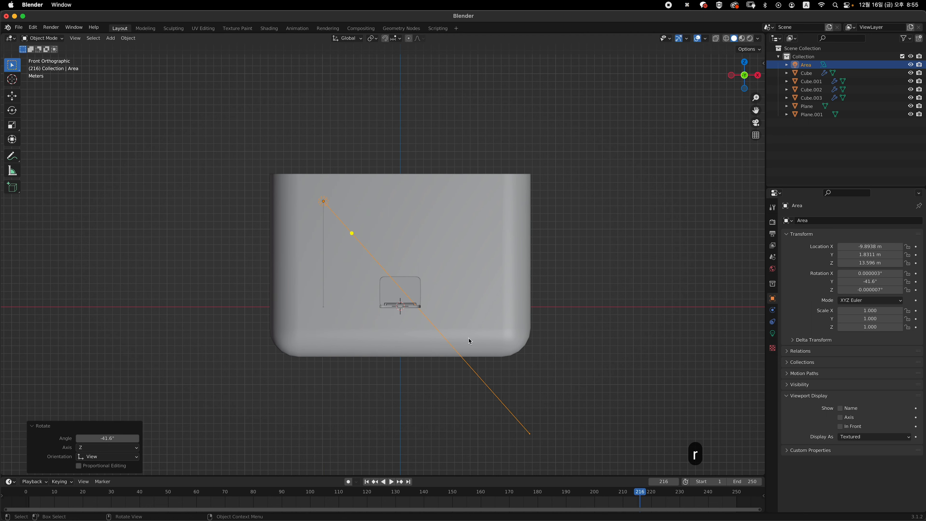
key(g)
click(450, 342)
Step: Move the area light along Y to about -10.9 m and turn it about 43.2° around Z toward the laptop
key(grave)
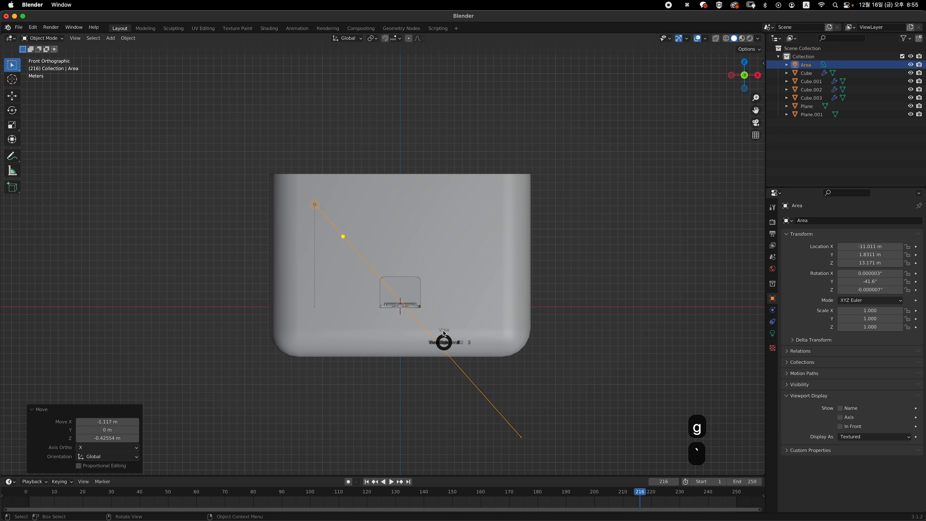
click(447, 230)
key(g)
key(y)
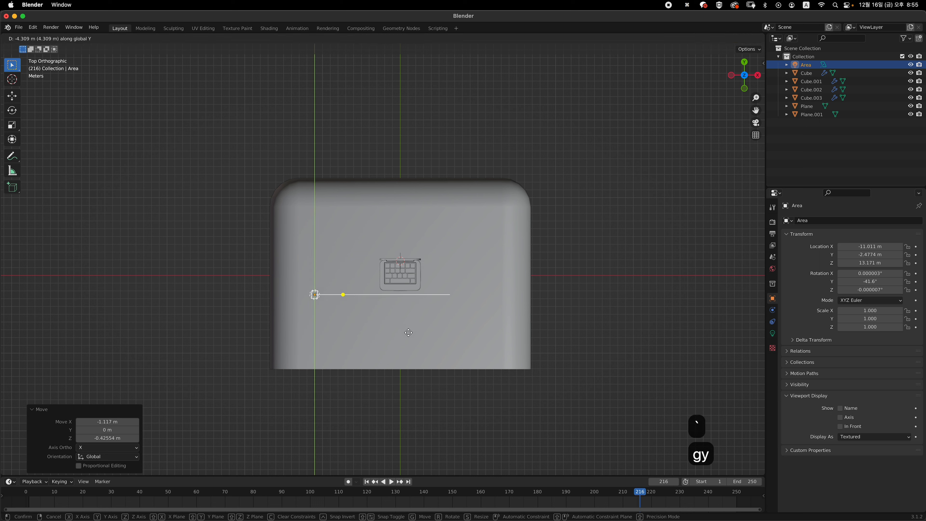
click(417, 382)
key(r)
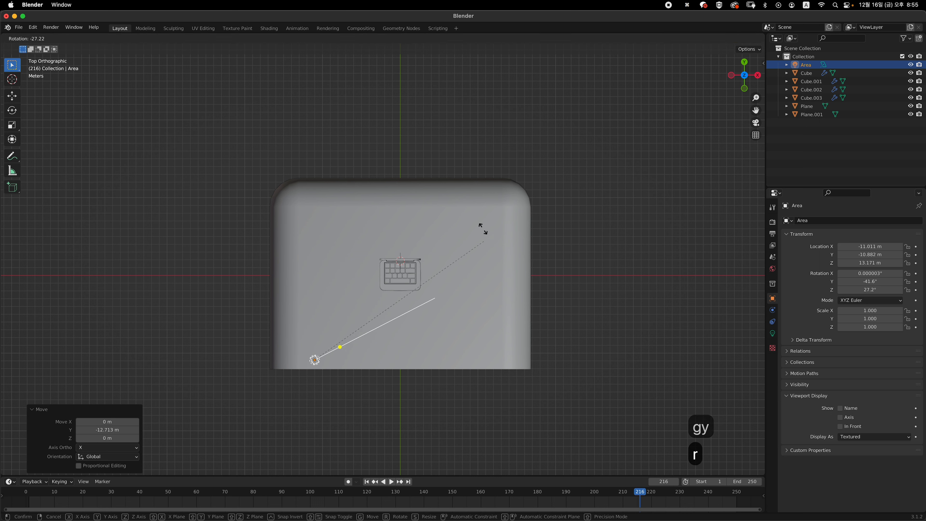
click(459, 185)
Step: Fine-tune the area light's aim at the laptop from front and top views to about -11.7°, -49°, 59.3°
key(grave)
click(405, 256)
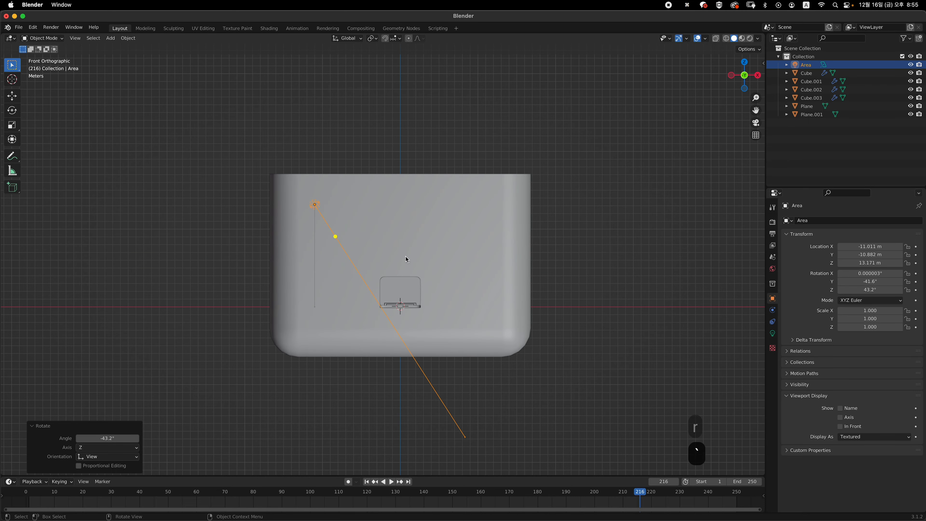
key(r)
click(447, 324)
key(grave)
click(472, 200)
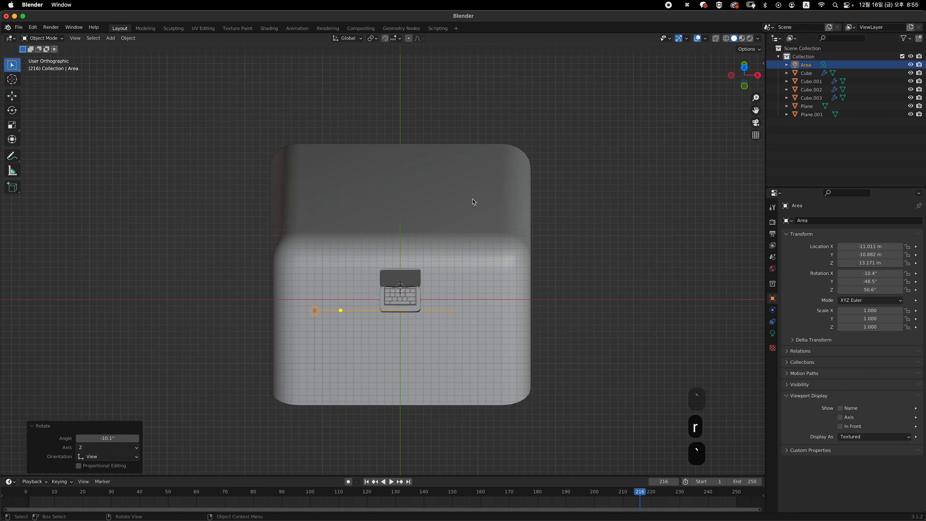
key(r)
click(461, 291)
key(grave)
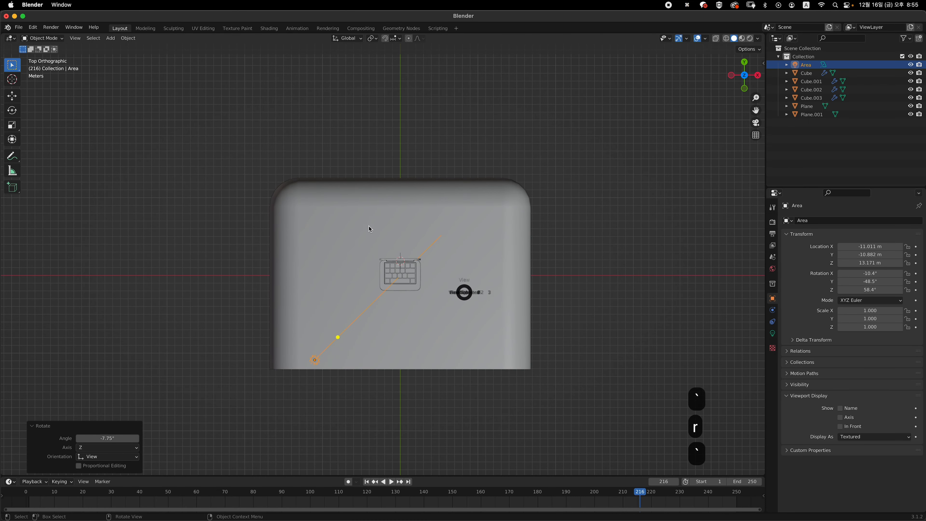
click(460, 321)
key(r)
click(465, 318)
Step: Add a spot light to the scene
shift+middle_drag(472, 311, 447, 339)
shift+middle_drag(504, 248, 549, 226)
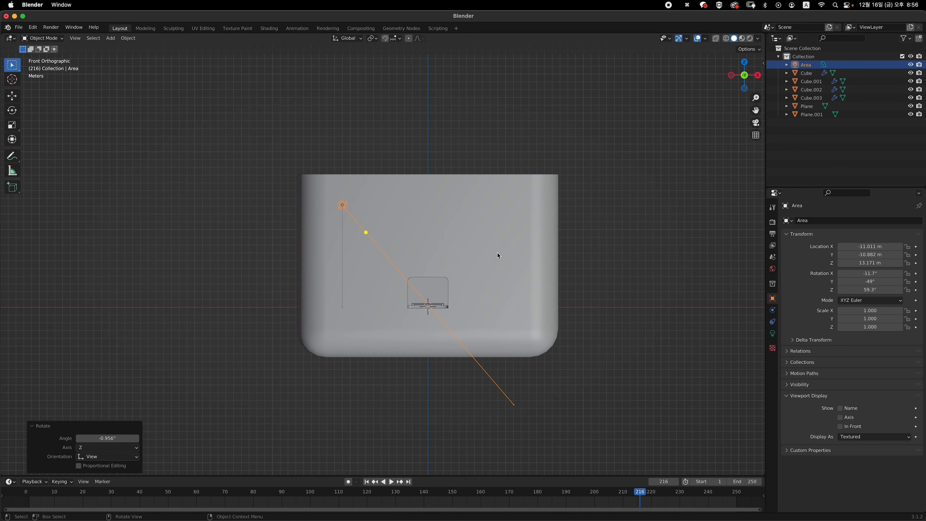
key(shift+a)
mouse_move(499, 254)
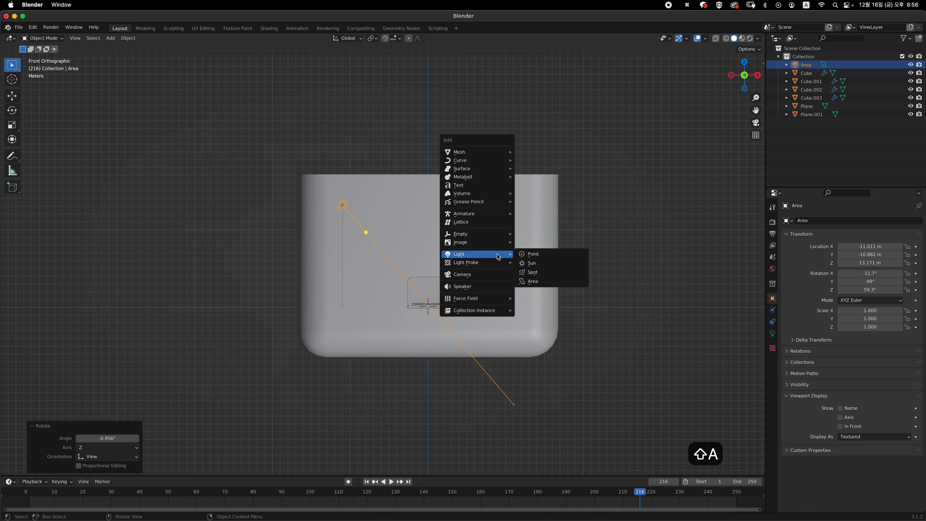
click(543, 272)
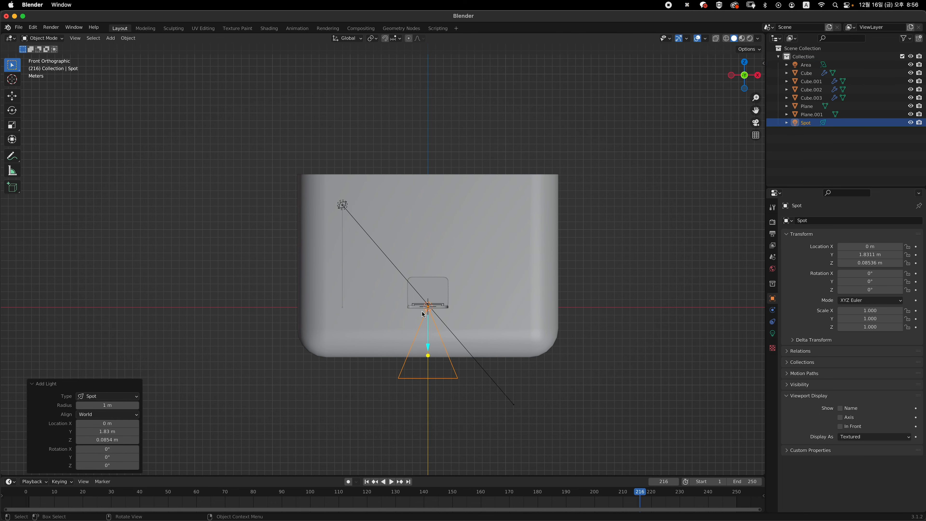
Step: Rotate the spot light to about -69.6° on X and move it behind the laptop to about Y 9.3 m, Z 3.8 m
key(grave)
key(alt+z)
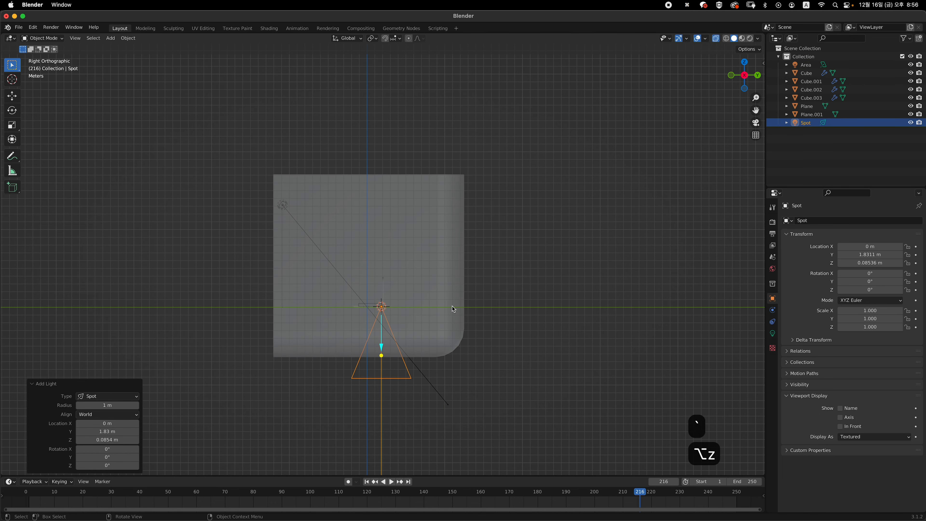
shift+middle_drag(425, 297, 482, 290)
scroll(483, 290, up, 2)
key(r)
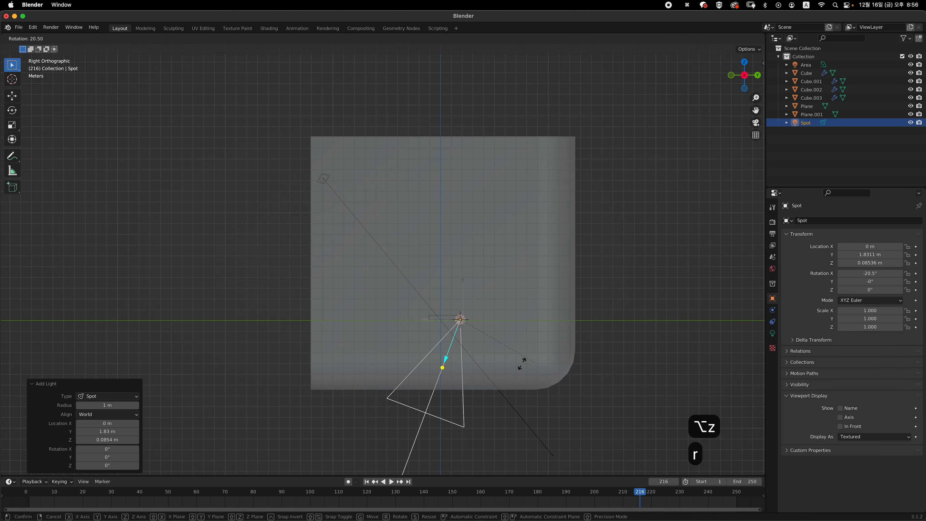
click(464, 356)
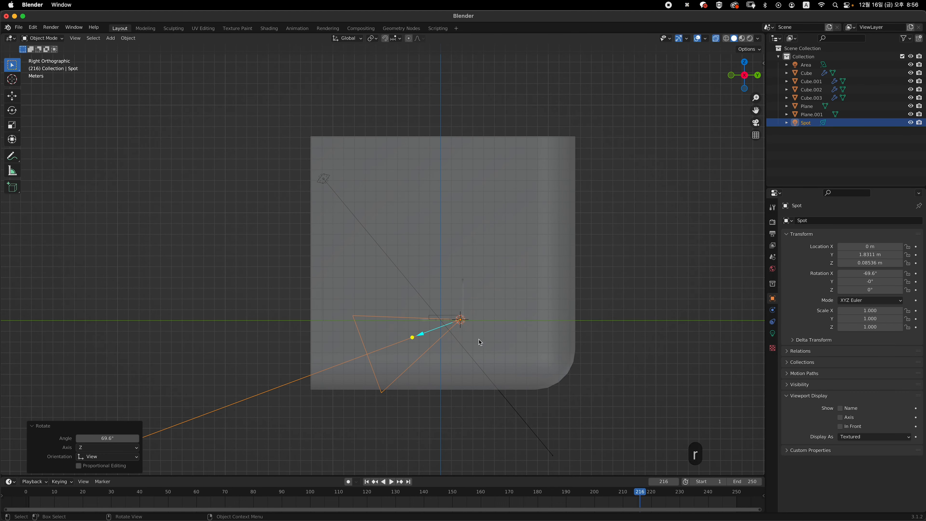
key(g)
click(564, 291)
Step: Turn the spot light to about -63.4° on Z and move it in the top view to about X 11.7 m, Y 5.4 m
key(grave)
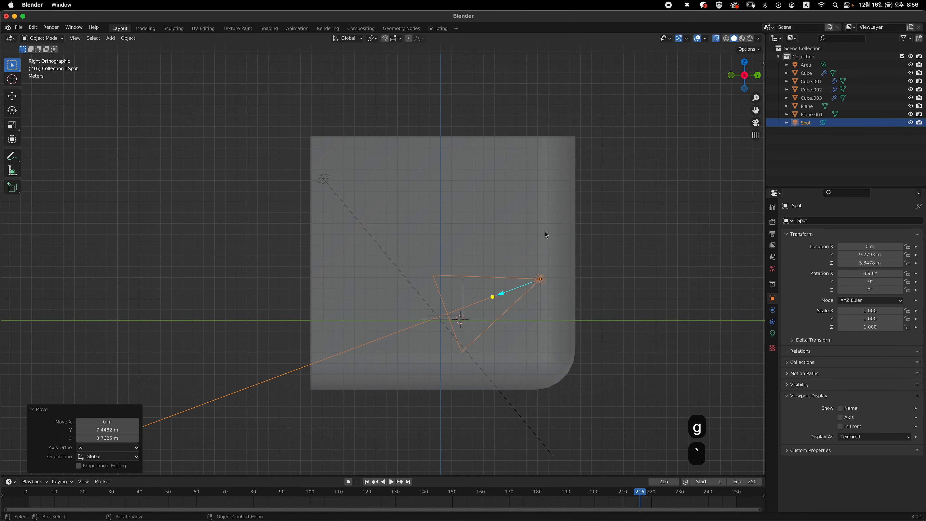
key(alt+z)
key(r)
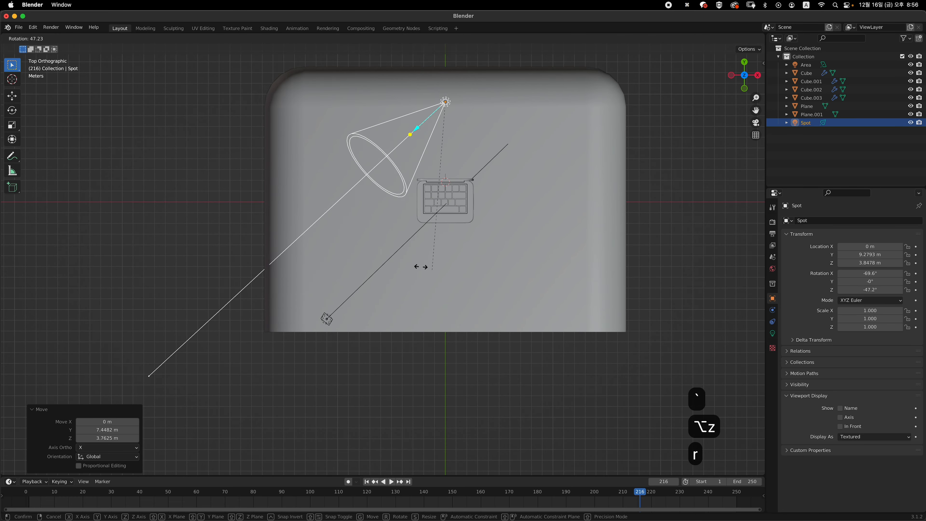
click(408, 253)
key(g)
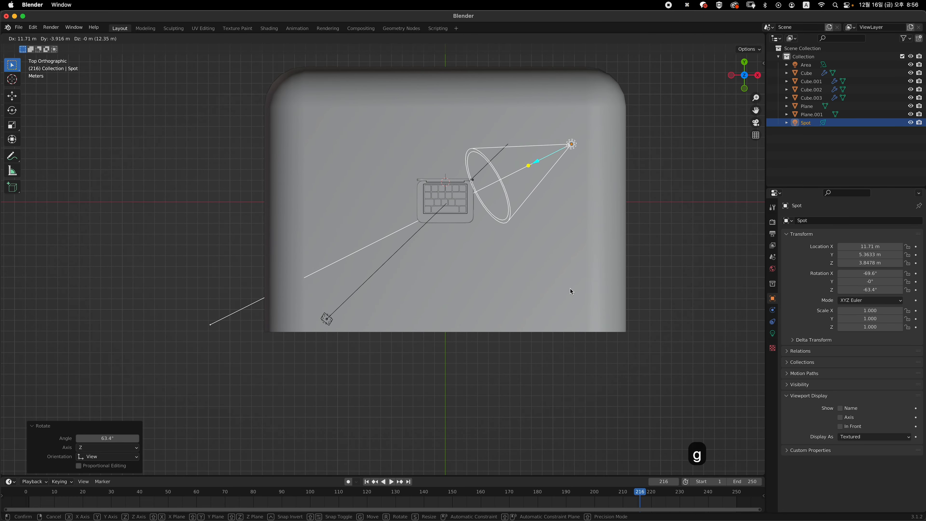
click(570, 288)
Step: Raise the spot light along Z to about 7.3 m
key(grave)
key(g)
key(z)
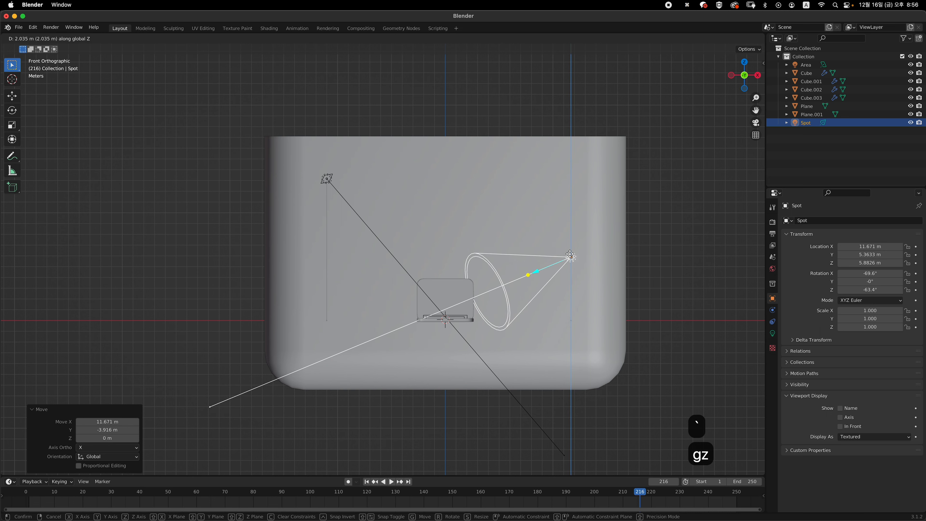
click(572, 256)
key(g)
key(z)
click(571, 241)
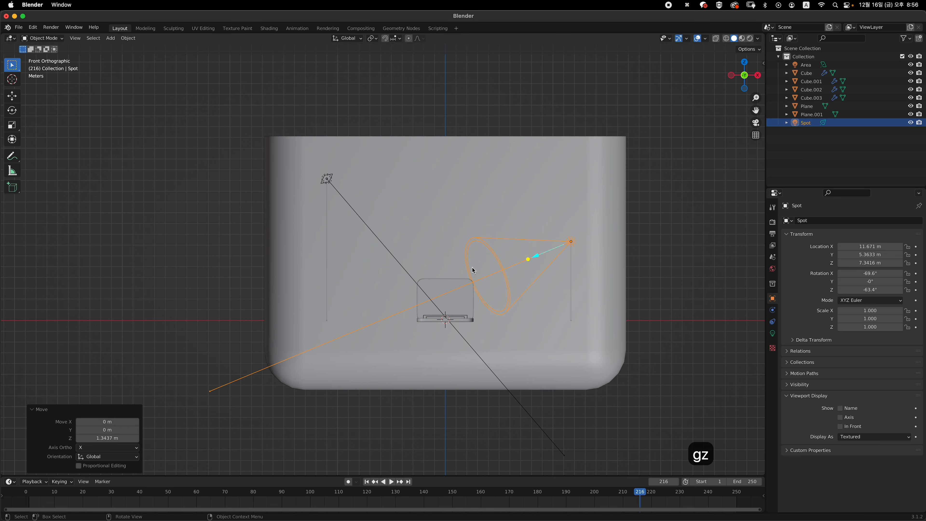
Step: Rotate the spot light about -2.6° in the front view and raise it along Z to about 7.6 m
key(r)
click(472, 272)
key(g)
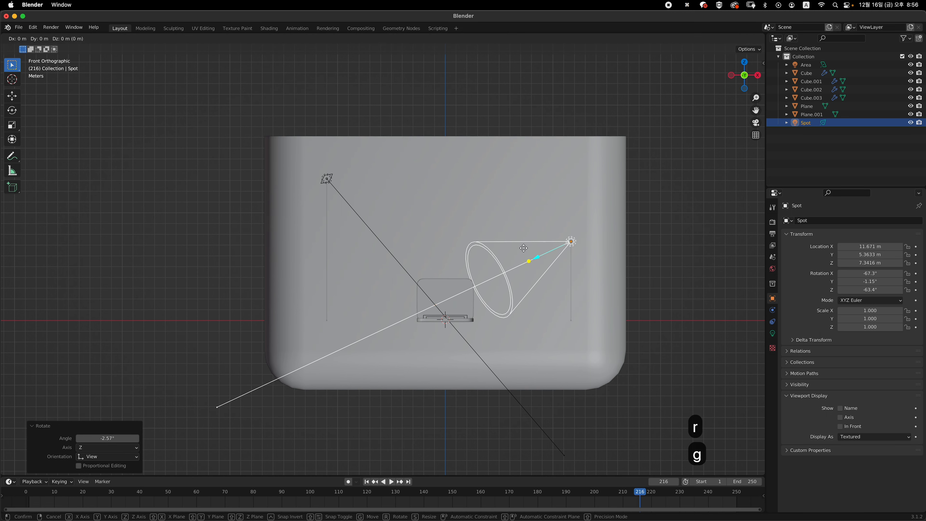
key(z)
click(522, 244)
Step: Rotate the spot light about 3.2° in the top view and move it along Y to about 5.1 m
key(grave)
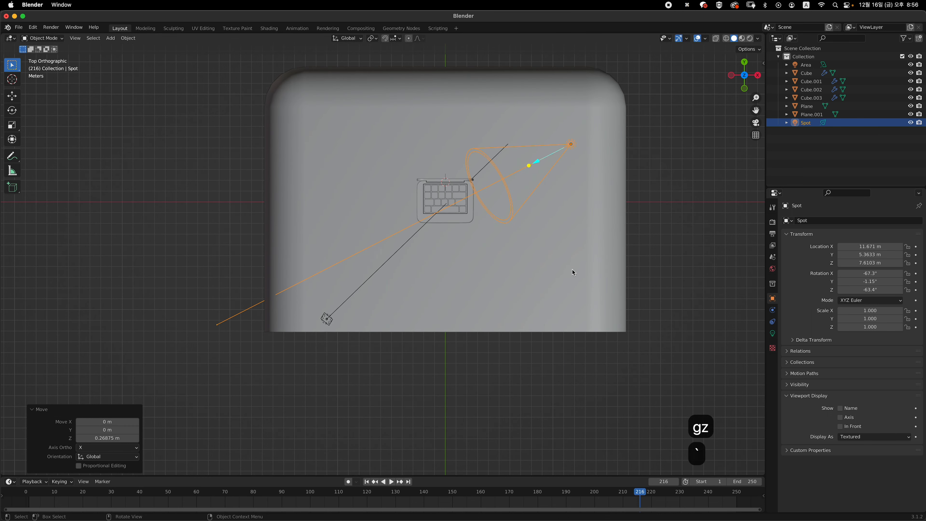
key(r)
click(561, 273)
key(g)
key(y)
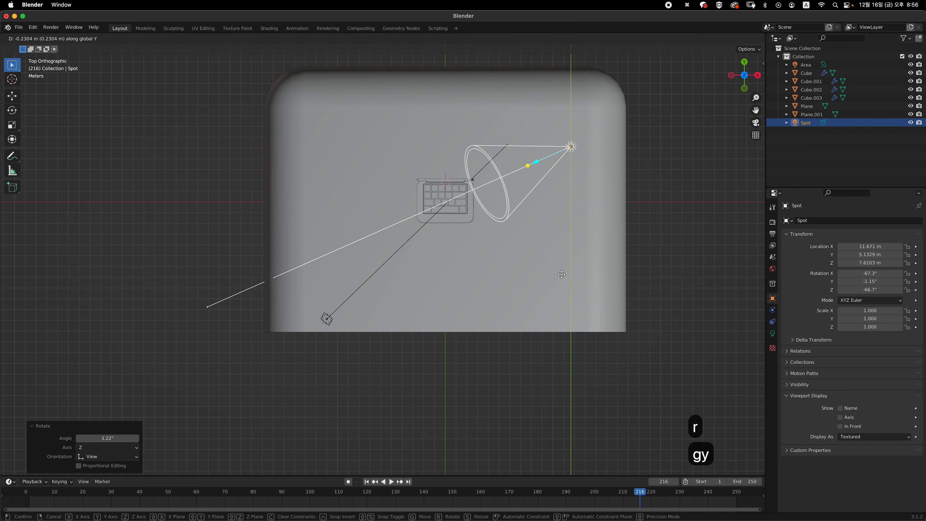
click(561, 274)
Step: Duplicate the spot light and place the copy in front of the laptop at about Y -5.2 m, Z 0.55 m
key(grave)
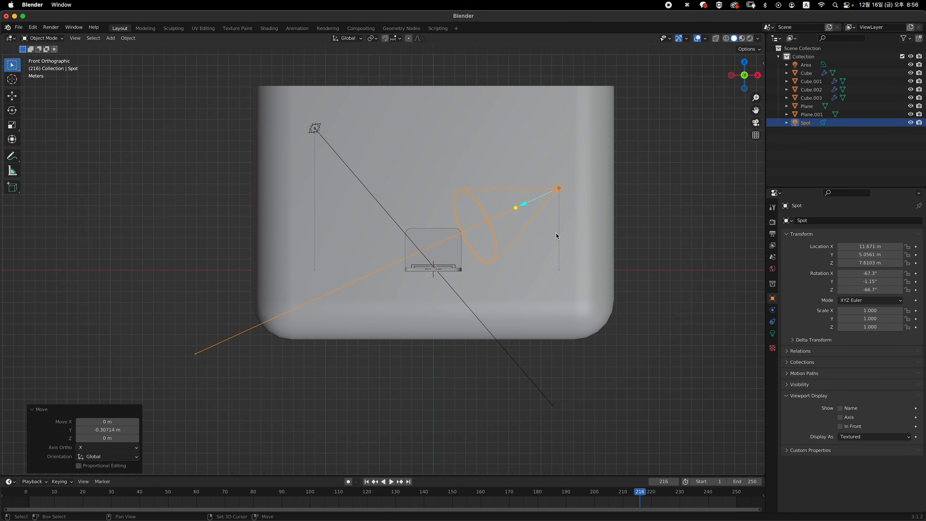
key(shift+d)
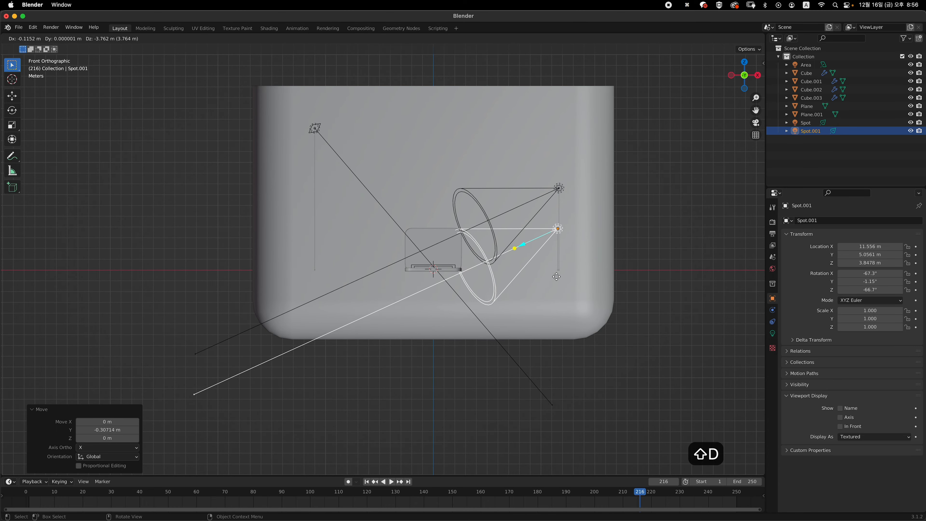
key(z)
click(557, 308)
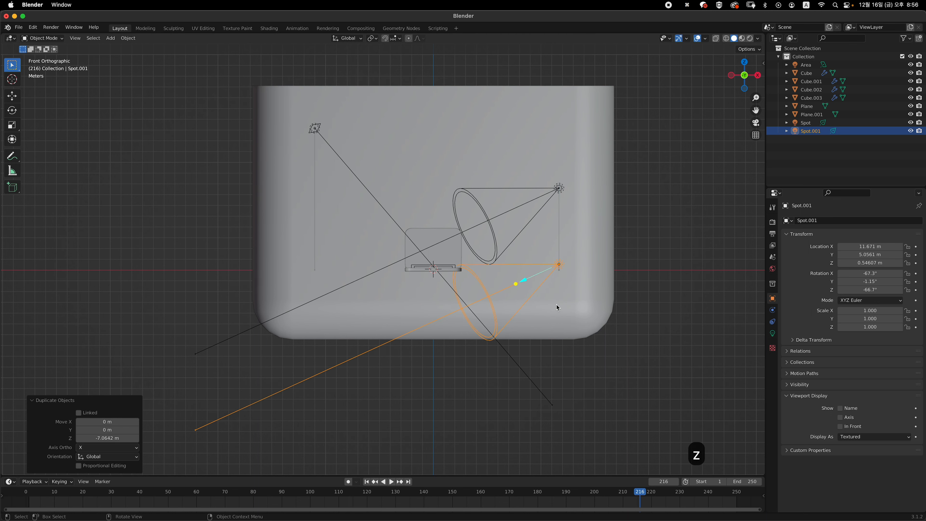
key(grave)
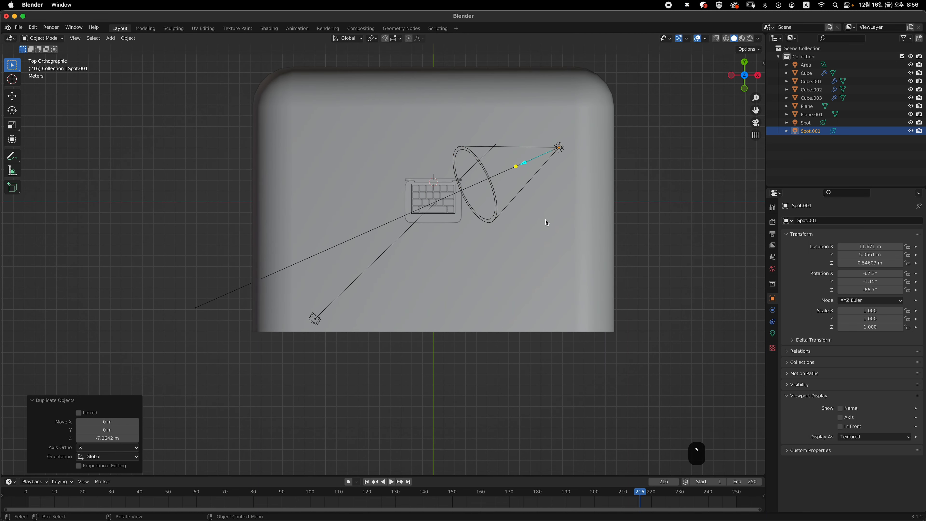
key(g)
key(y)
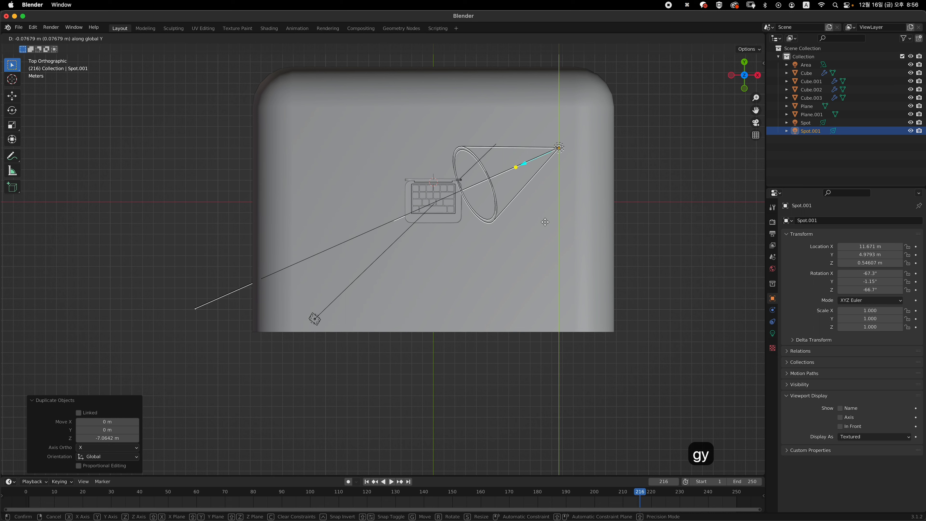
click(539, 329)
Step: Rotate the duplicated spot light about 31° in the front view and about 51° in the top view, towards the laptop
key(grave)
click(367, 215)
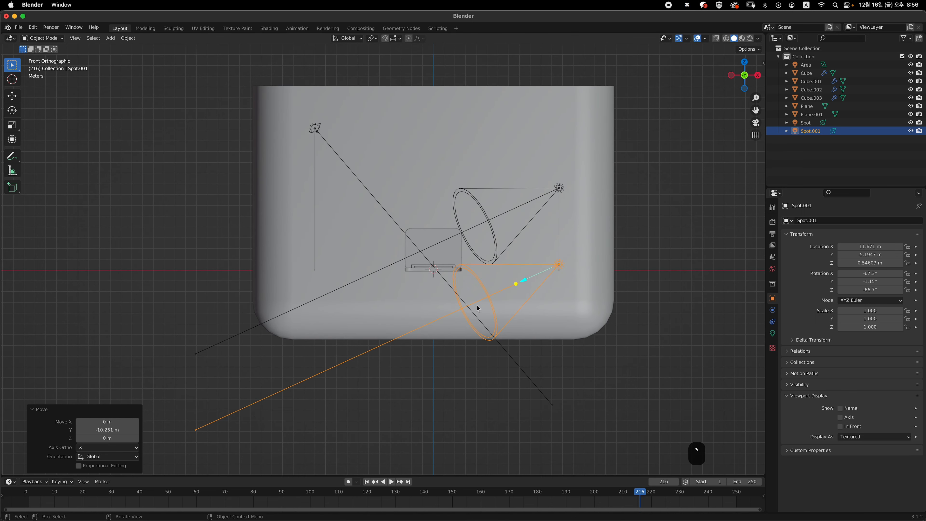
key(r)
click(442, 261)
key(grave)
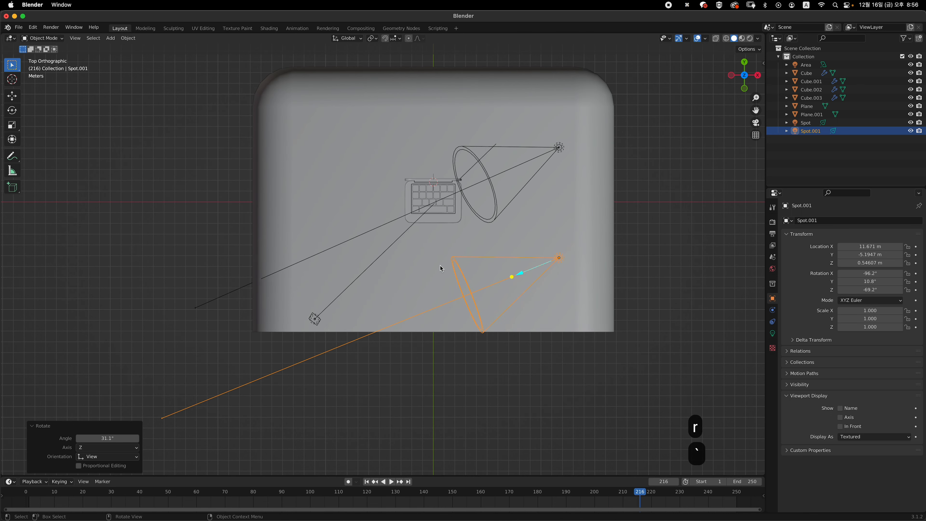
key(r)
click(433, 106)
Step: Move the duplicated spot light along Y to about -9.5 m and rotate it about 11.4° in the top view
key(g)
key(y)
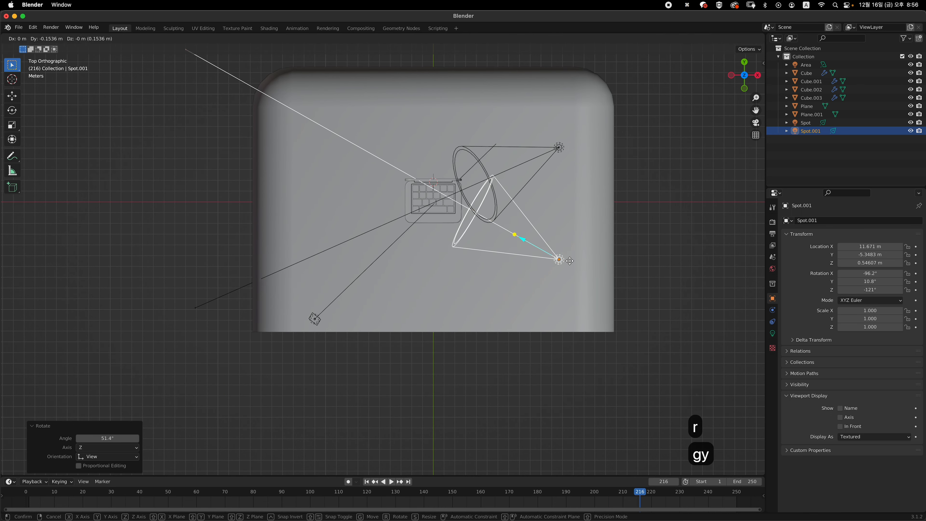
click(566, 302)
key(r)
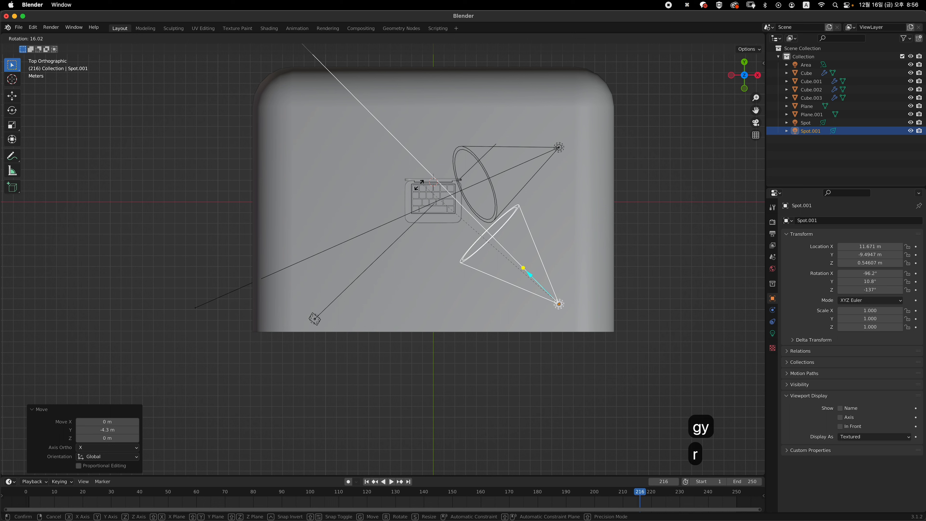
click(417, 200)
Step: Lower the duplicated spot light along Z to about -2.5 m and tilt it in the front view to about -105° on X
key(grave)
key(r)
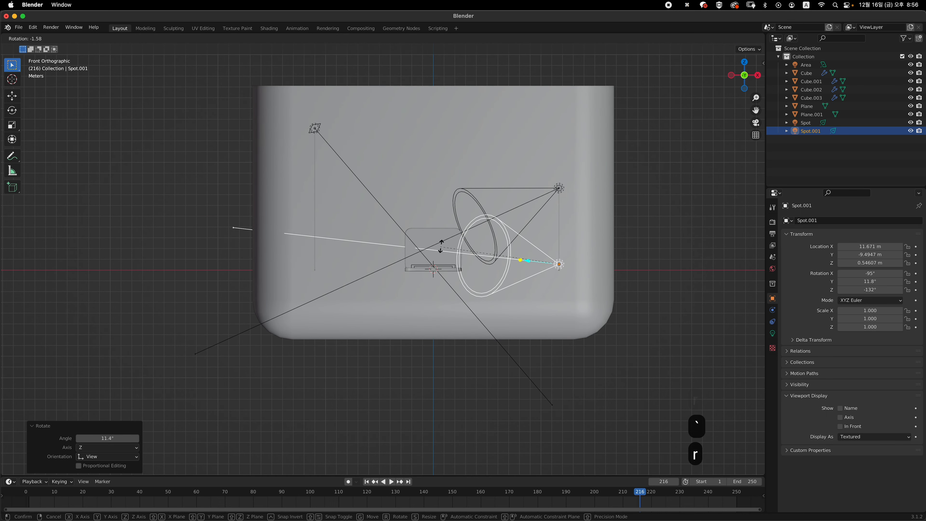
click(437, 254)
key(g)
key(z)
click(472, 253)
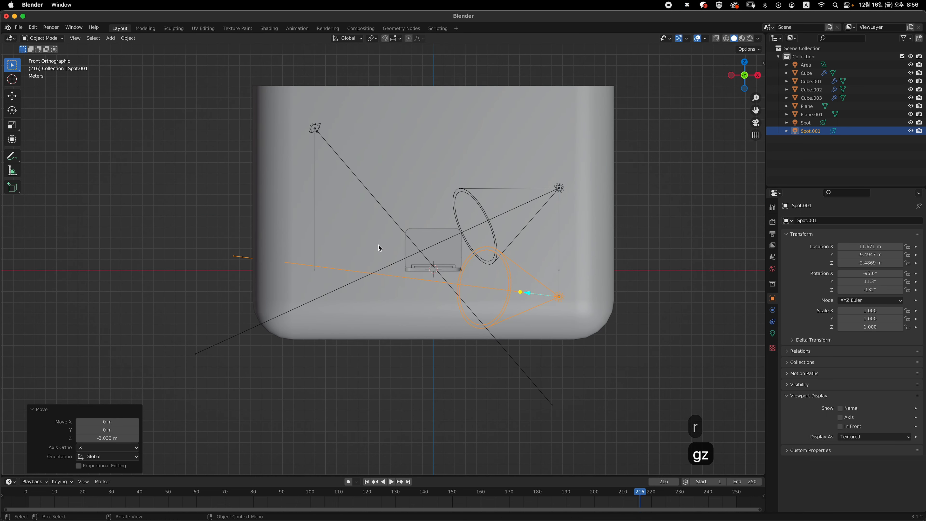
key(r)
click(428, 217)
Step: Lower the duplicated spot light along Z to about -3.6 m and tilt it about 2.9° in the front view
middle_drag(428, 217, 460, 269)
key(grave)
key(grave)
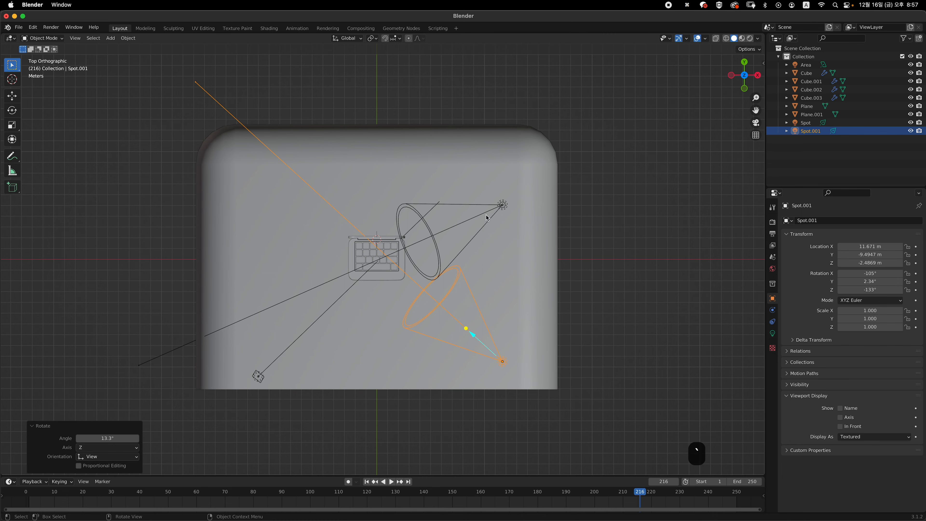
middle_drag(422, 253, 493, 231)
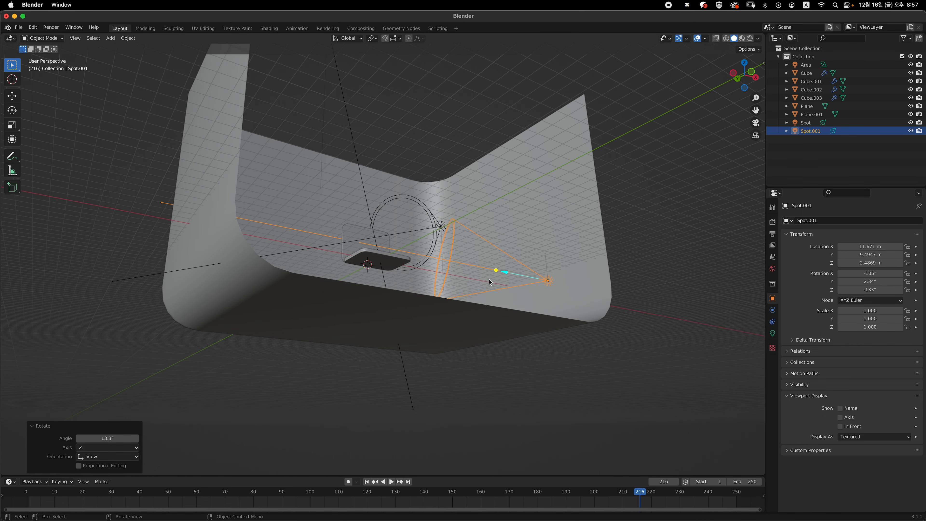
mouse_move(490, 281)
middle_down()
mouse_move(498, 292)
mouse_move(505, 286)
middle_up()
key(grave)
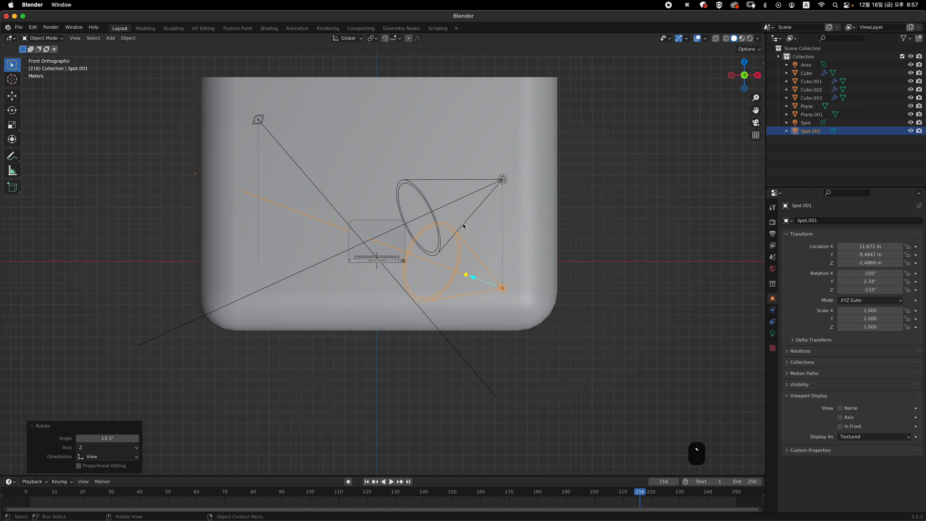
key(g)
key(z)
click(514, 301)
key(r)
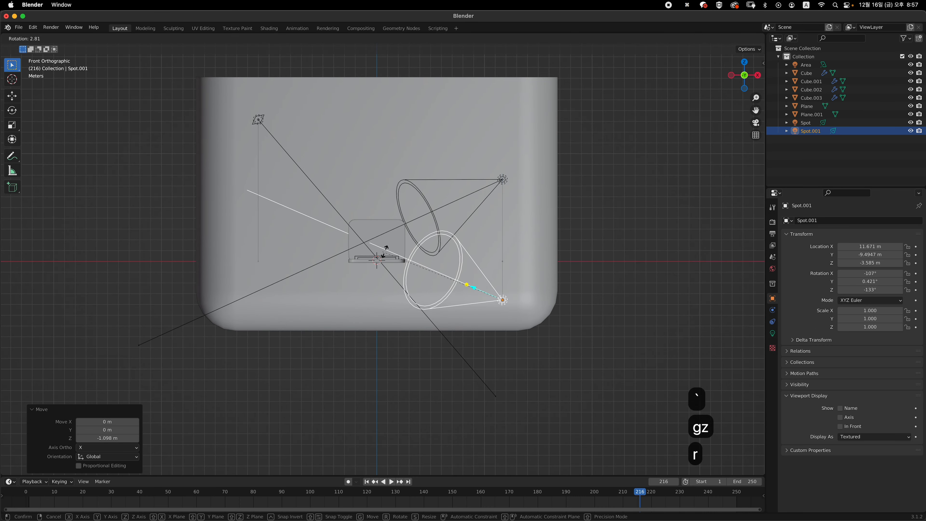
click(388, 256)
Step: Split the 3D viewport into two side-by-side front views and deselect all objects
middle_drag(388, 256, 491, 252)
key(grave)
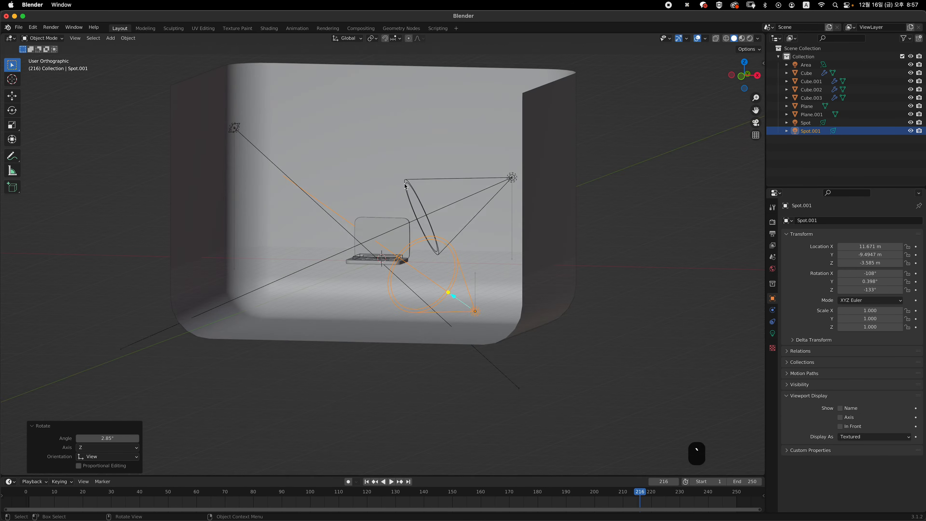
shift+middle_drag(520, 189, 523, 258)
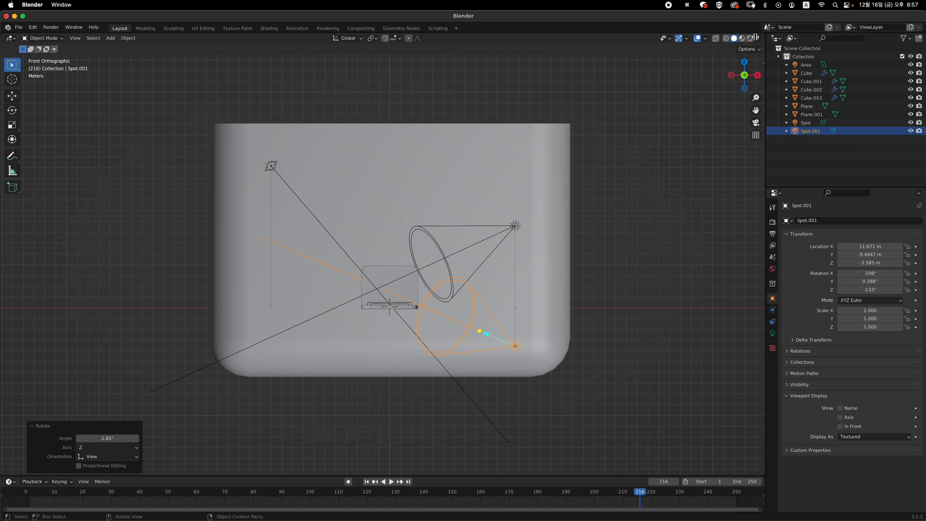
drag(757, 38, 368, 87)
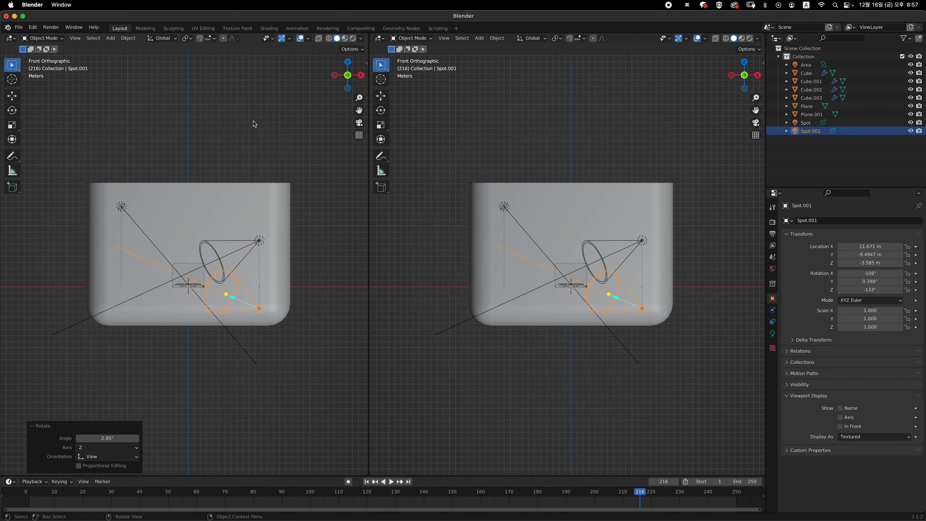
click(266, 138)
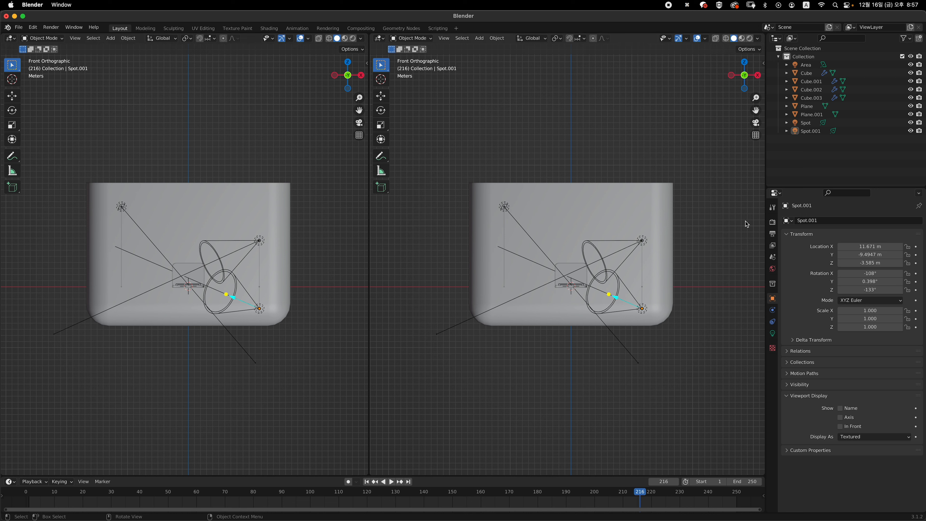
Step: Set the render engine to Cycles and show one of the two viewports in rendered shading
click(773, 223)
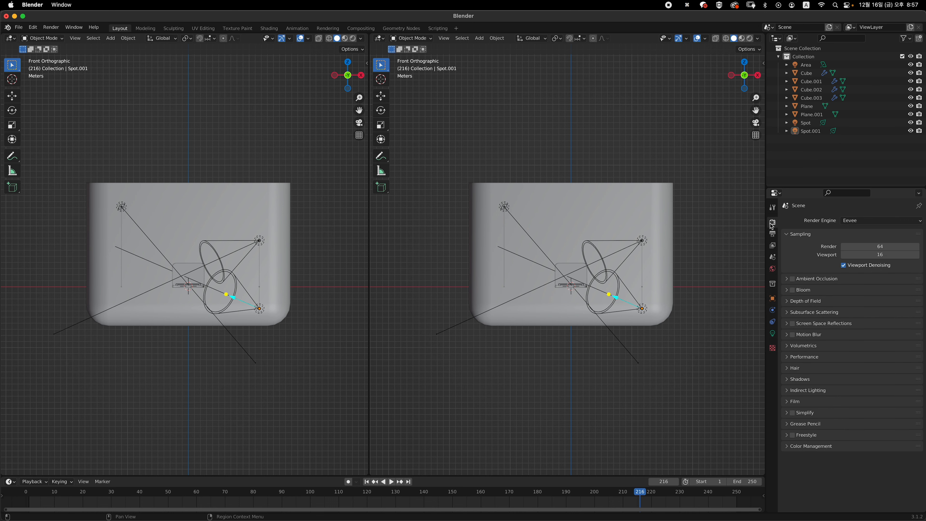
click(866, 221)
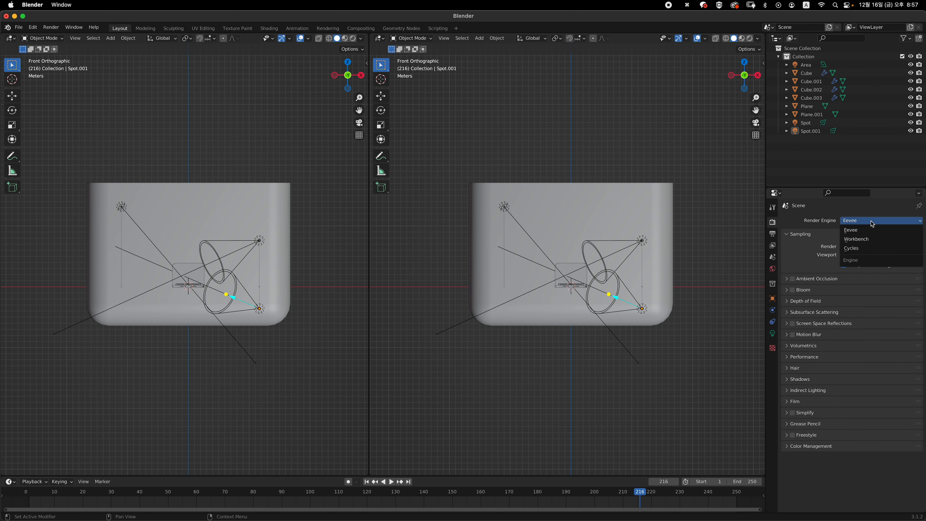
click(866, 250)
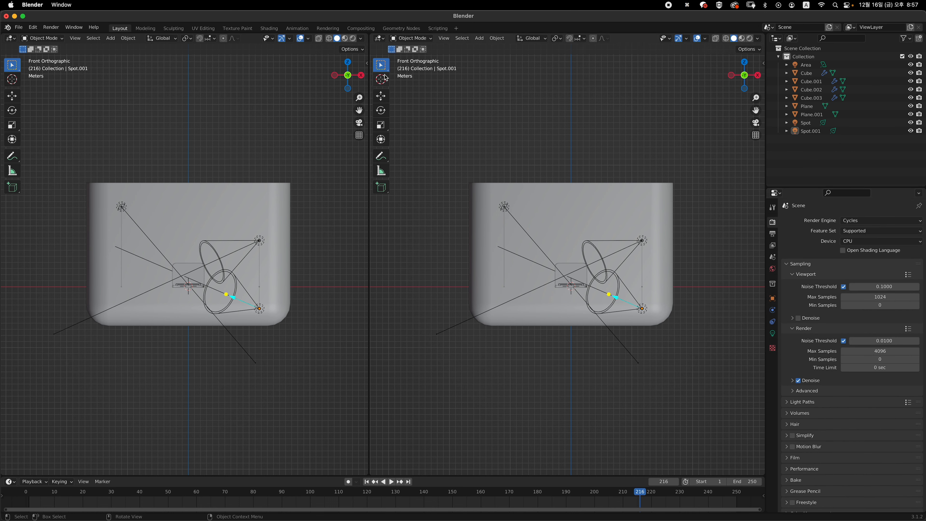
click(353, 38)
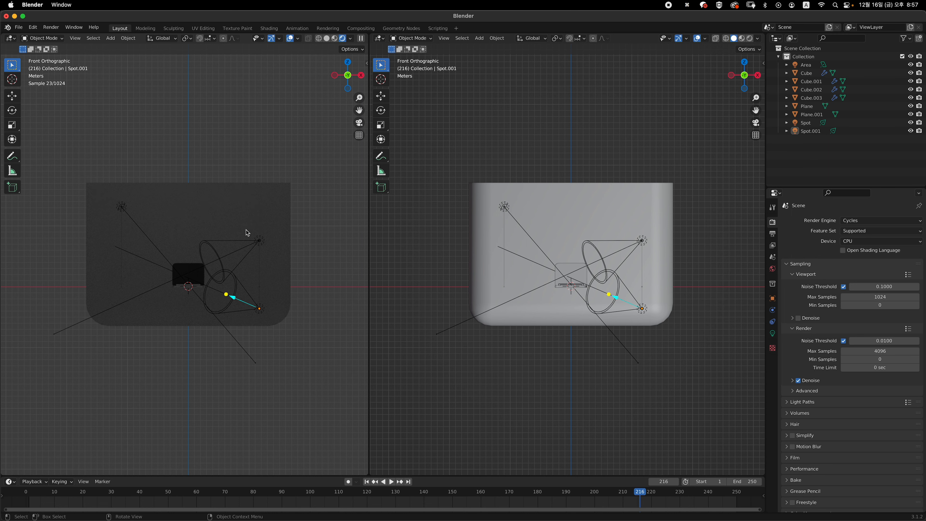
scroll(271, 246, up, 3)
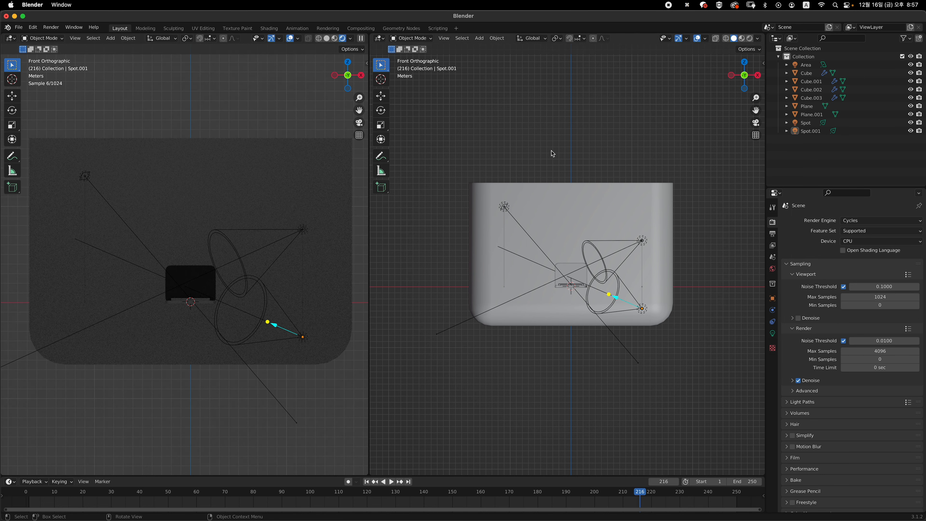
Step: Set the area light's power to 6000 W
shift+middle_drag(565, 195, 547, 177)
ctrl+middle_drag(523, 211, 500, 194)
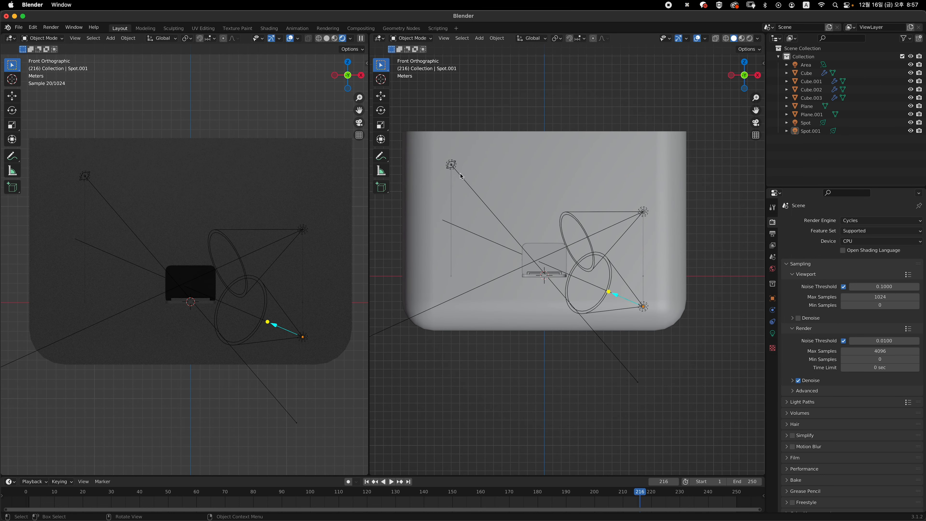
click(451, 165)
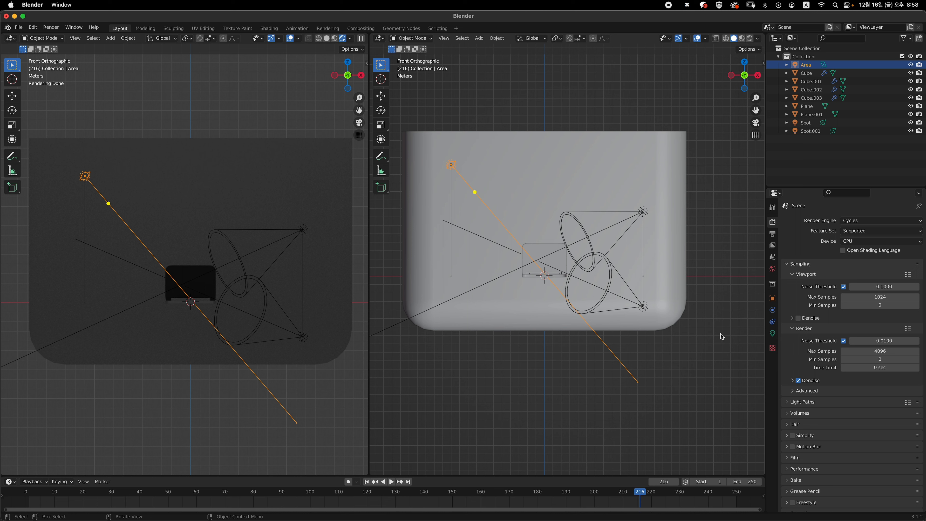
click(772, 334)
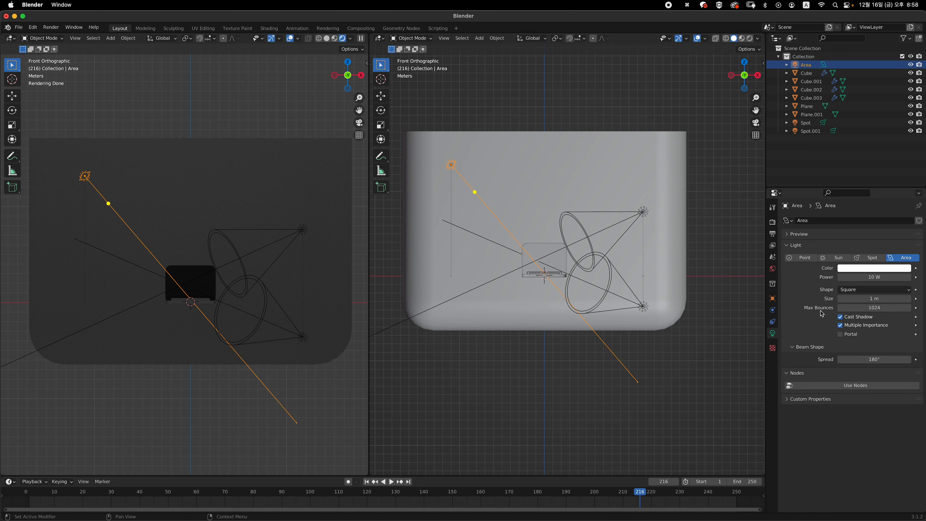
click(860, 278)
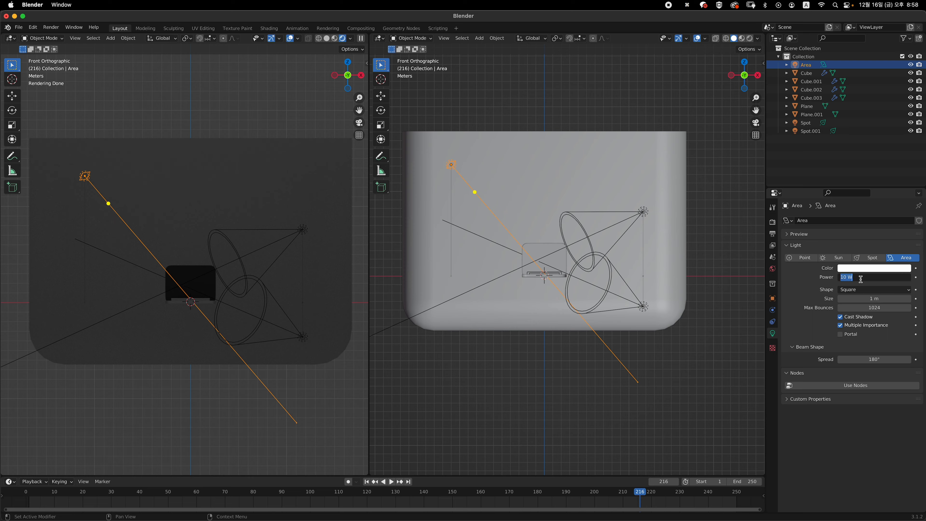
text(6000)
key(Return)
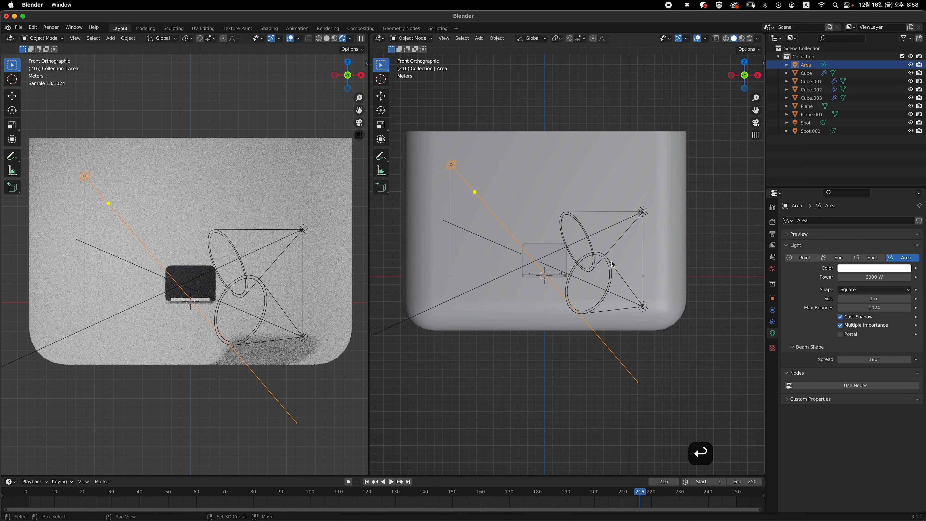
Step: Set the area light's size to 5 m
shift+middle_drag(597, 261, 589, 259)
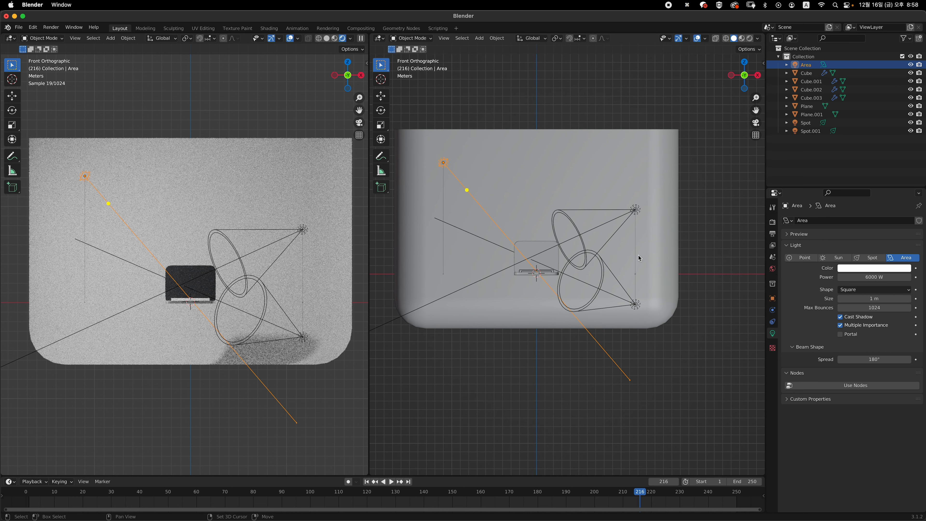
click(873, 299)
text(5)
key(Return)
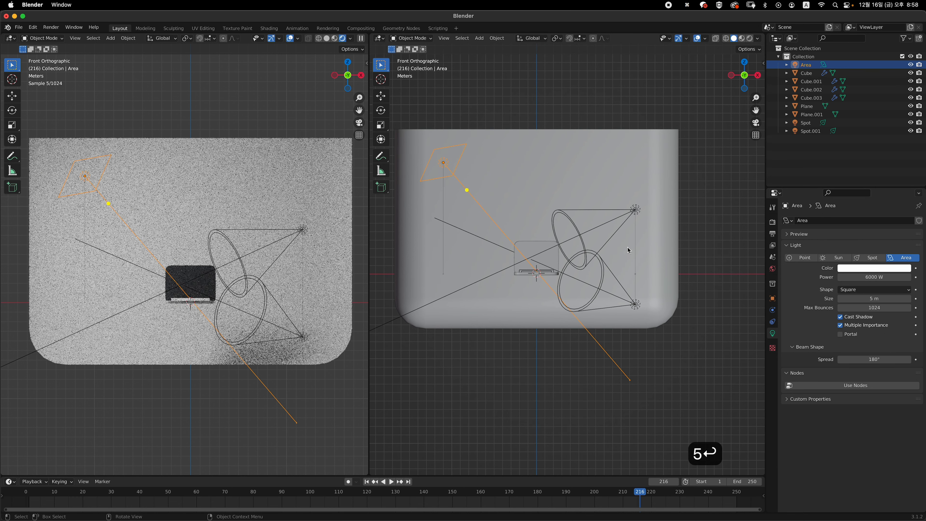
Step: Set the upper spot light's power to 6000 W and its radius to 3 m
scroll(638, 246, up, 1)
click(652, 199)
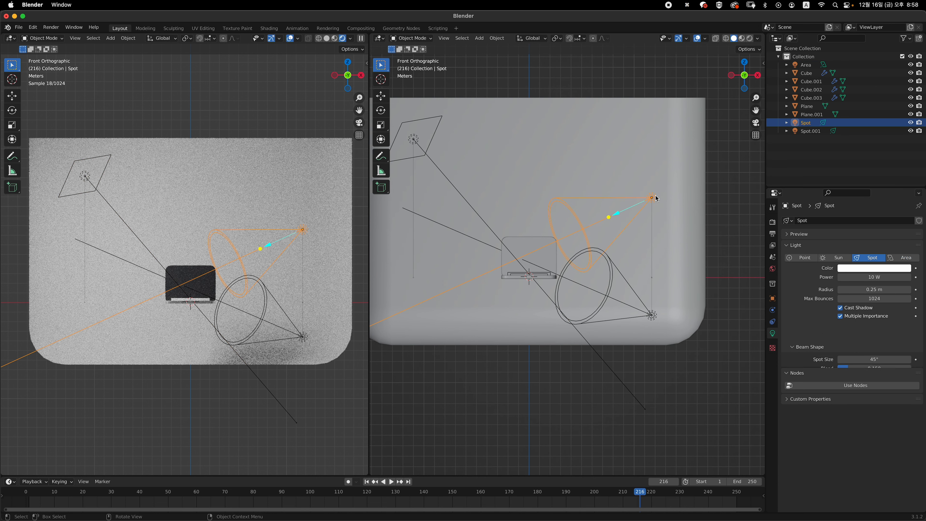
click(873, 278)
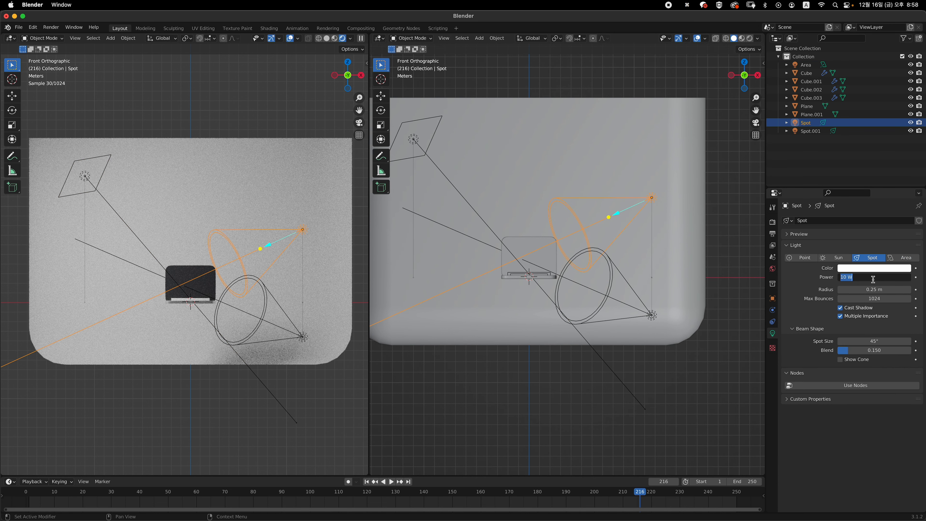
text(600)
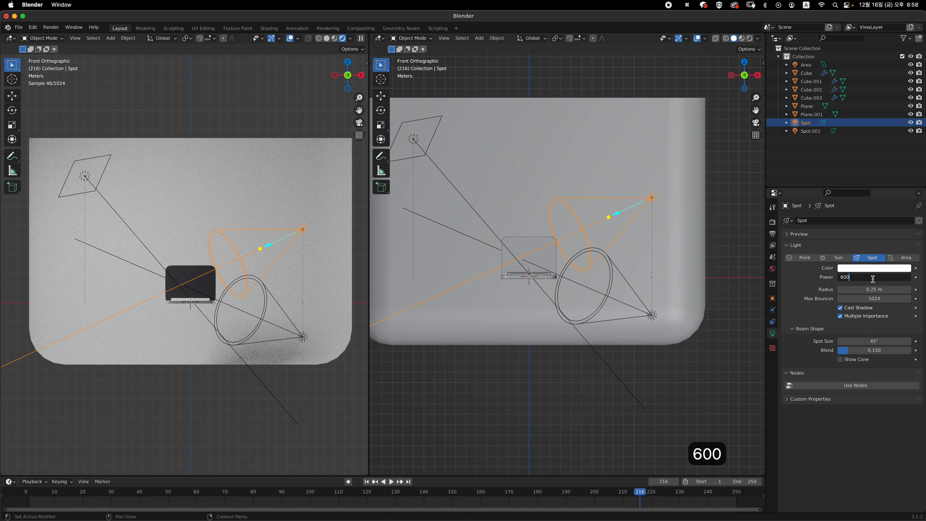
text(0)
key(Return)
click(894, 290)
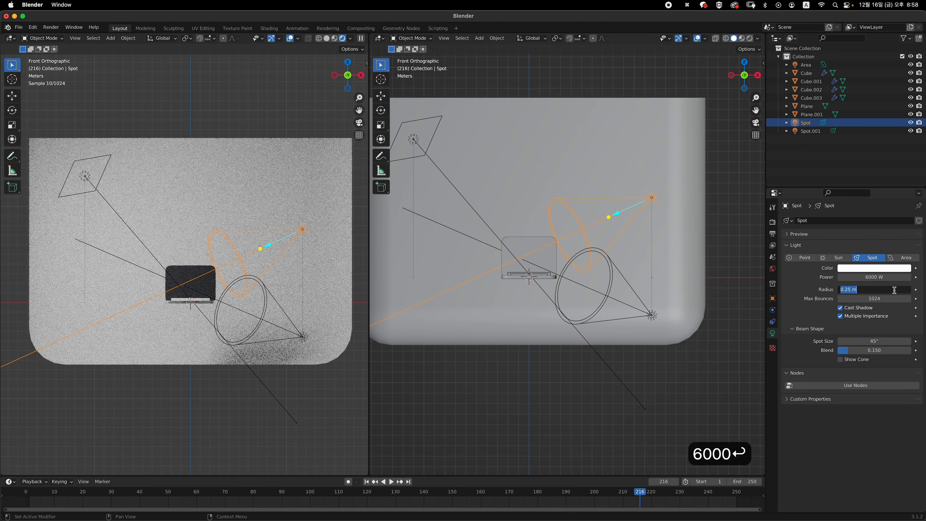
text(3)
key(Return)
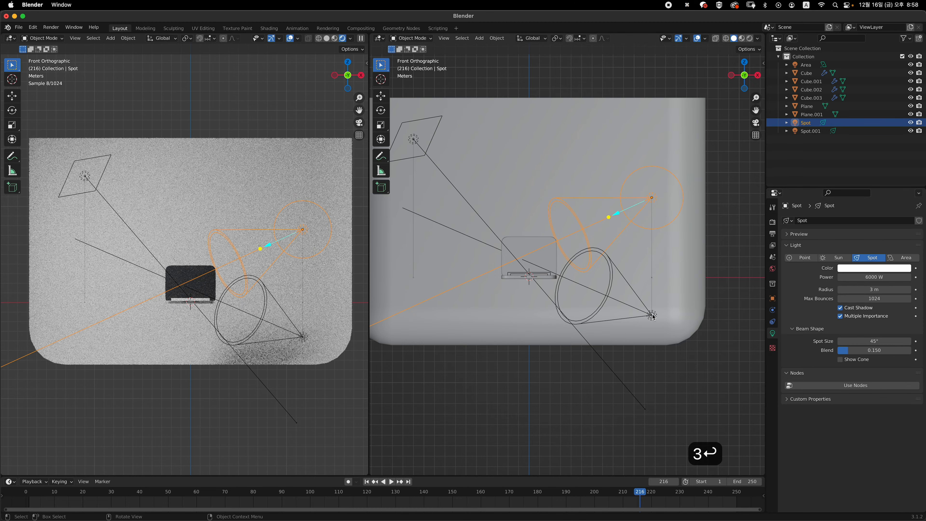
Step: Set the lower spot light's power to 4000 W and its radius to 3 m
click(651, 315)
click(869, 277)
text(40)
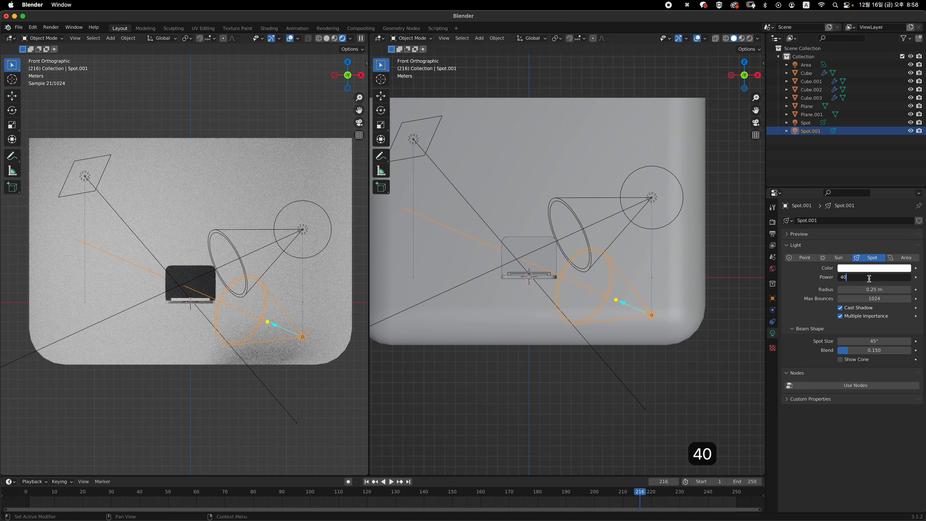
text(00)
key(Return)
click(876, 290)
text(3)
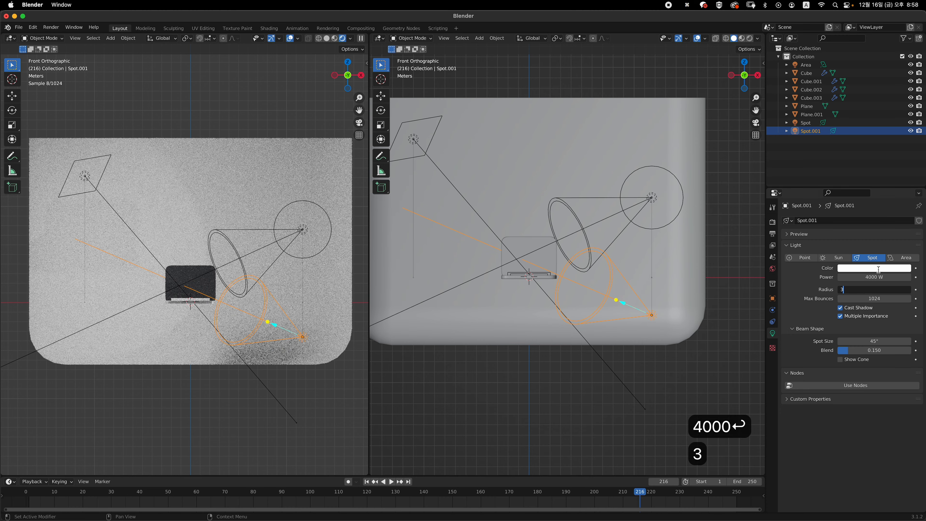
key(Return)
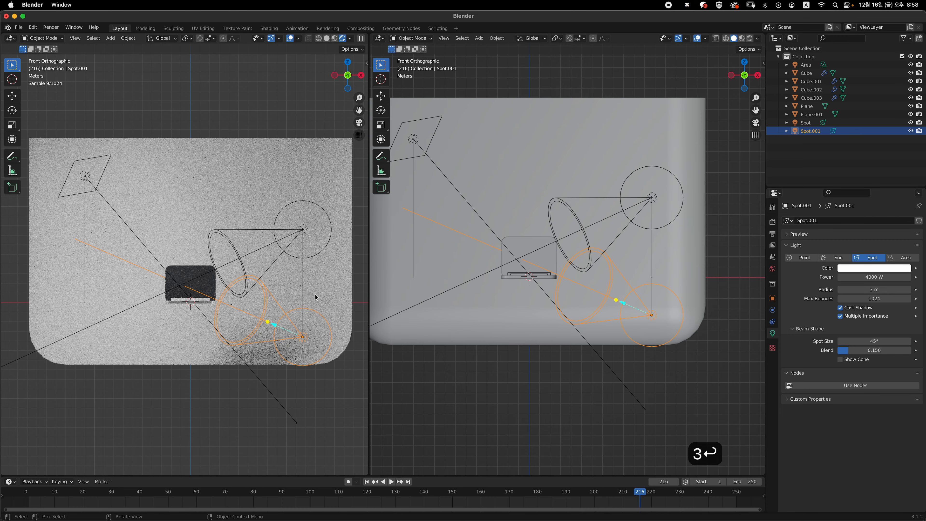
Step: Hide the box covering the laptop's keyboard in both viewports and renders through its object visibility settings
middle_drag(291, 300, 211, 296)
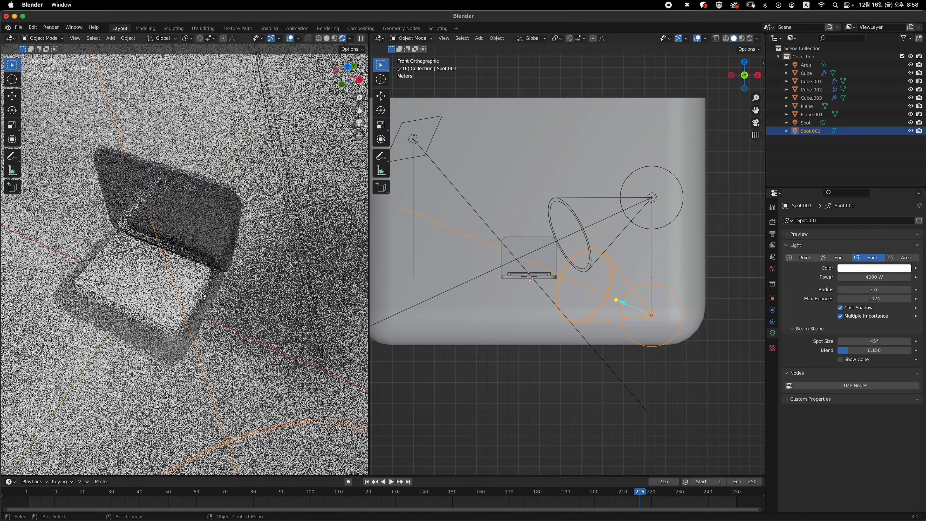
click(202, 295)
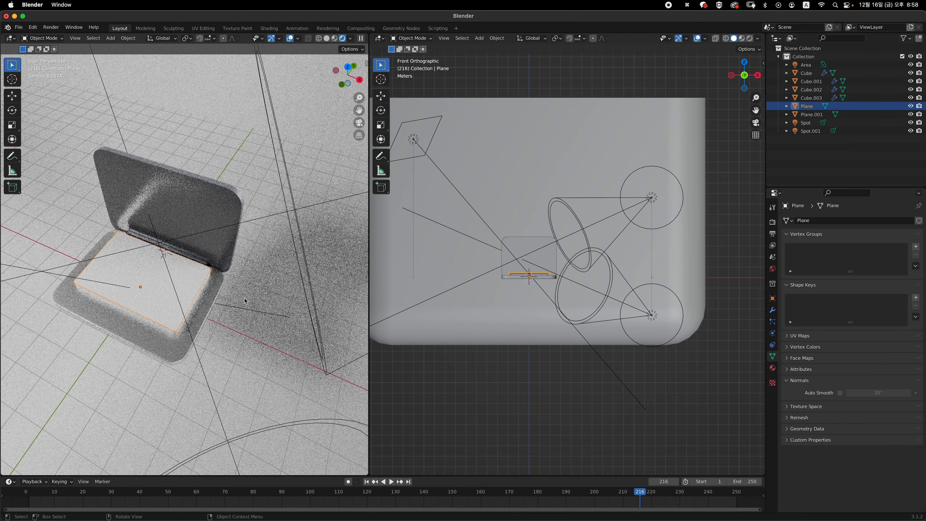
middle_drag(245, 300, 220, 281)
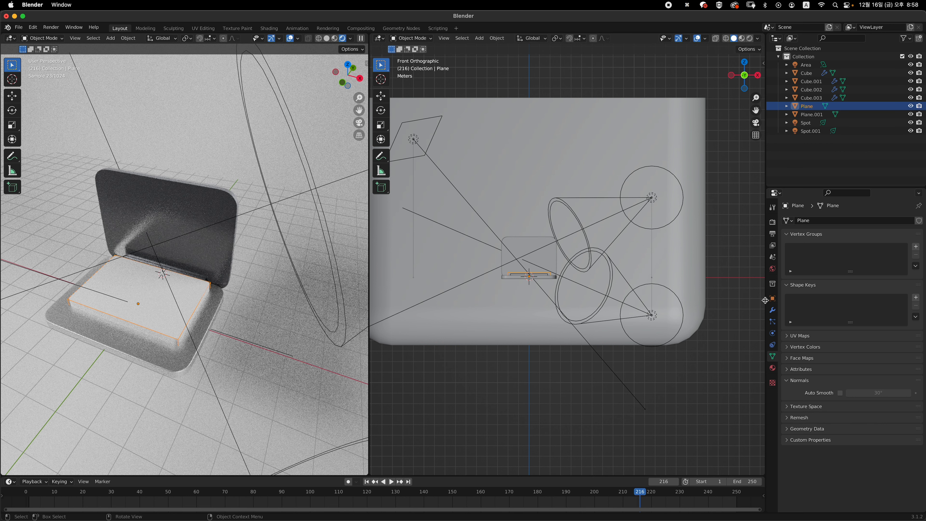
click(772, 299)
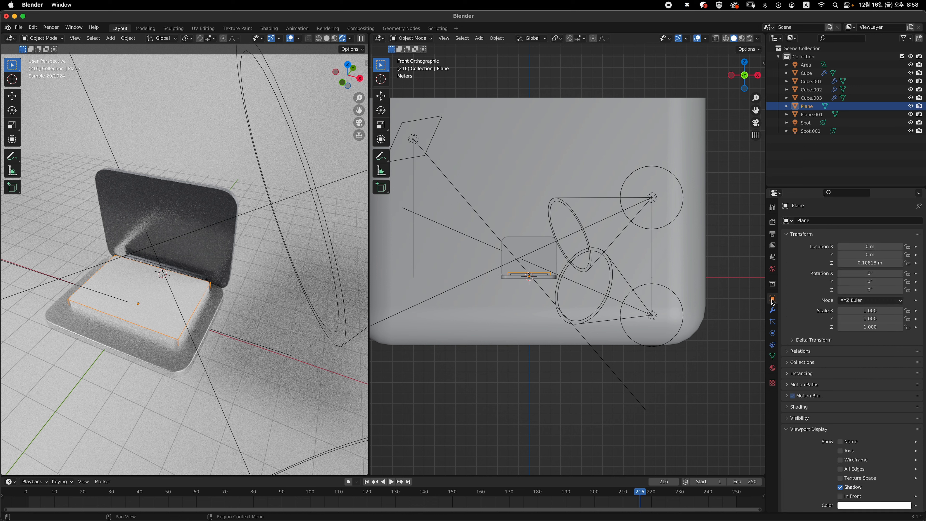
scroll(841, 333, down, 3)
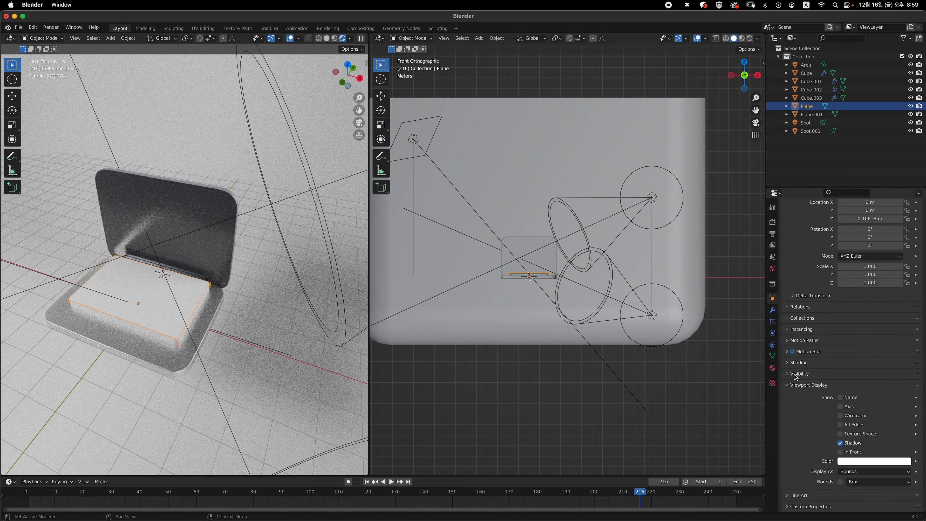
click(789, 376)
scroll(862, 328, down, 2)
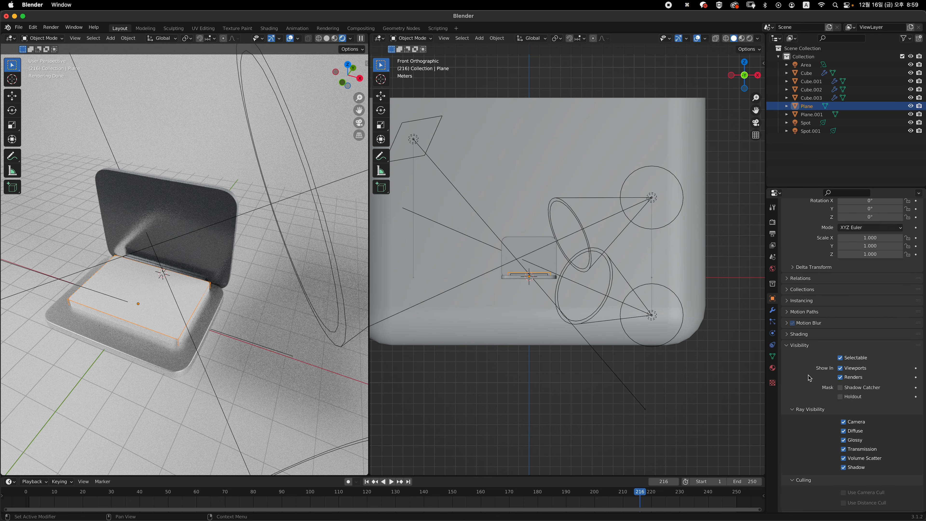
click(840, 369)
click(842, 378)
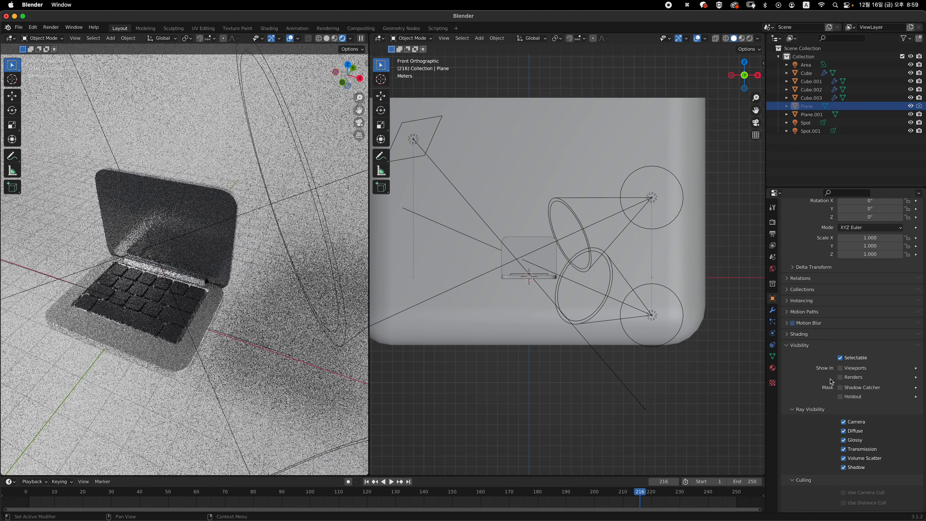
Step: Hide the narrow bar at the laptop's hinge in both viewports and renders
click(200, 283)
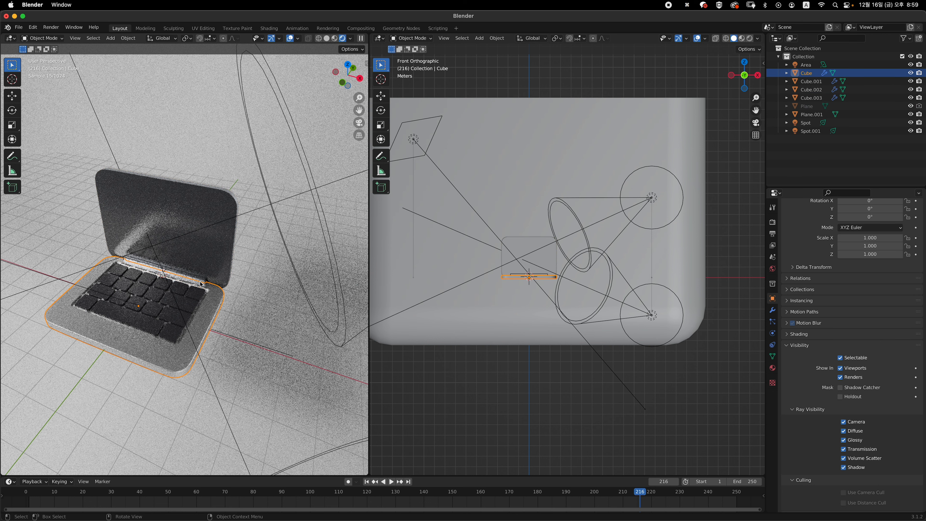
middle_drag(456, 281, 537, 270)
click(537, 269)
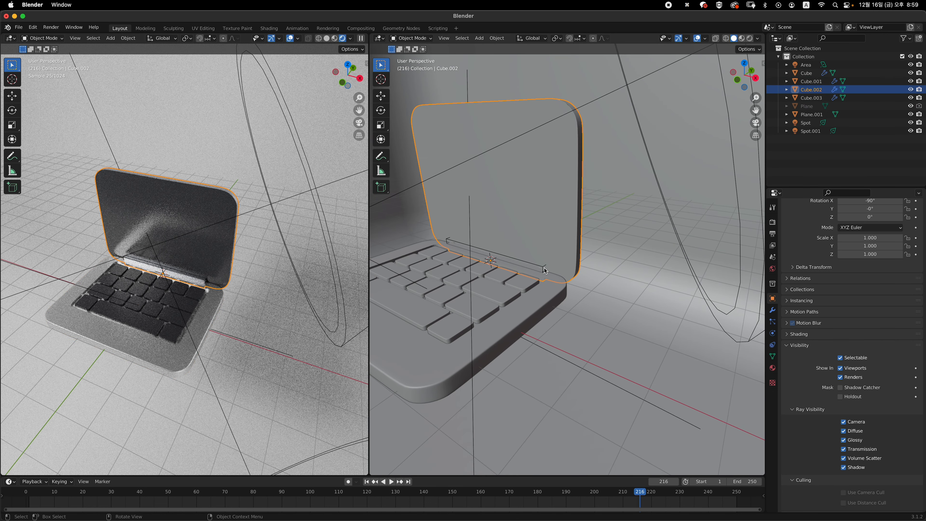
click(542, 269)
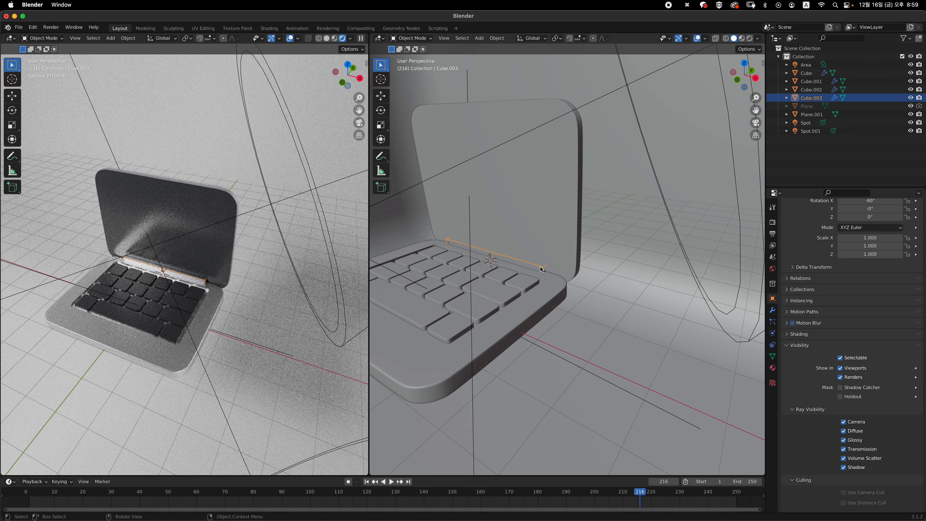
click(840, 368)
click(840, 377)
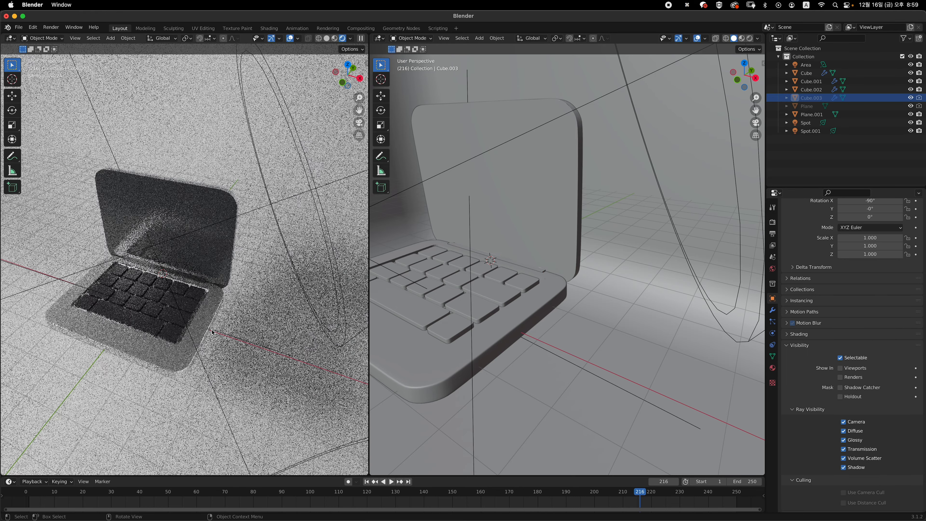
Step: Give the backdrop's material a pale blue base color and set its roughness to 1.000
middle_drag(212, 332, 227, 296)
scroll(217, 323, down, 2)
scroll(226, 296, down, 1)
key(grave)
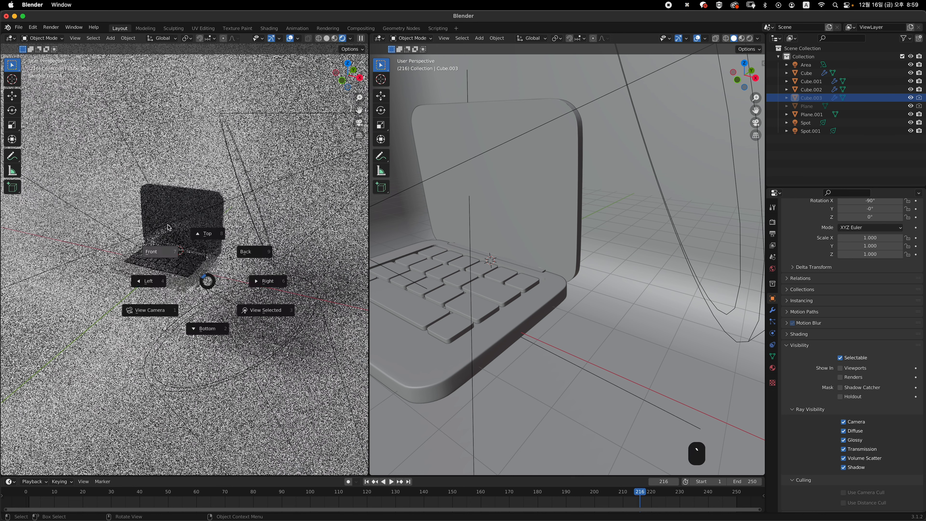
click(167, 227)
shift+middle_drag(245, 254, 249, 295)
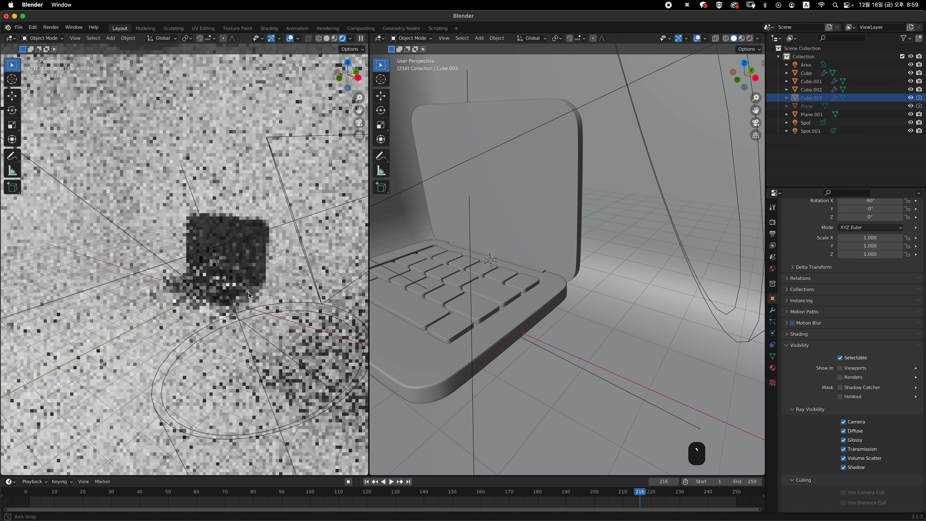
scroll(249, 295, down, 6)
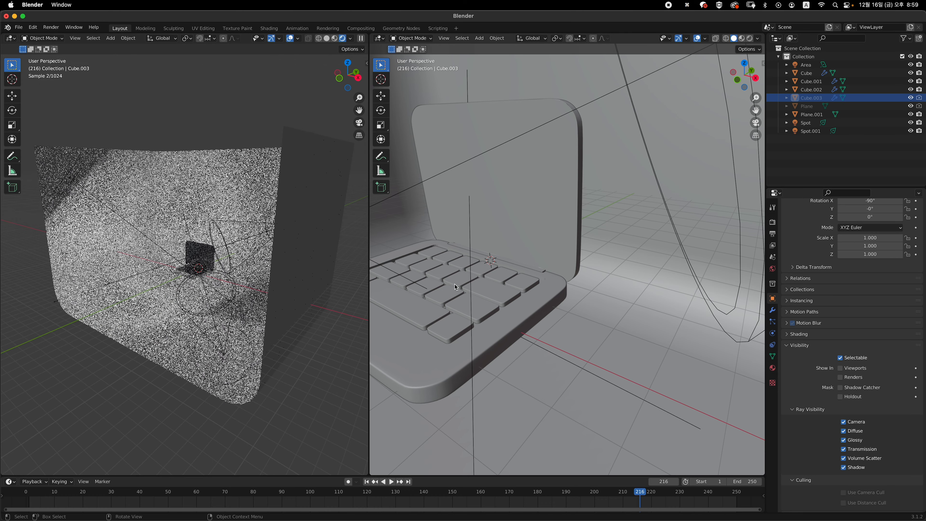
click(621, 268)
key(grave)
click(551, 210)
scroll(603, 306, down, 6)
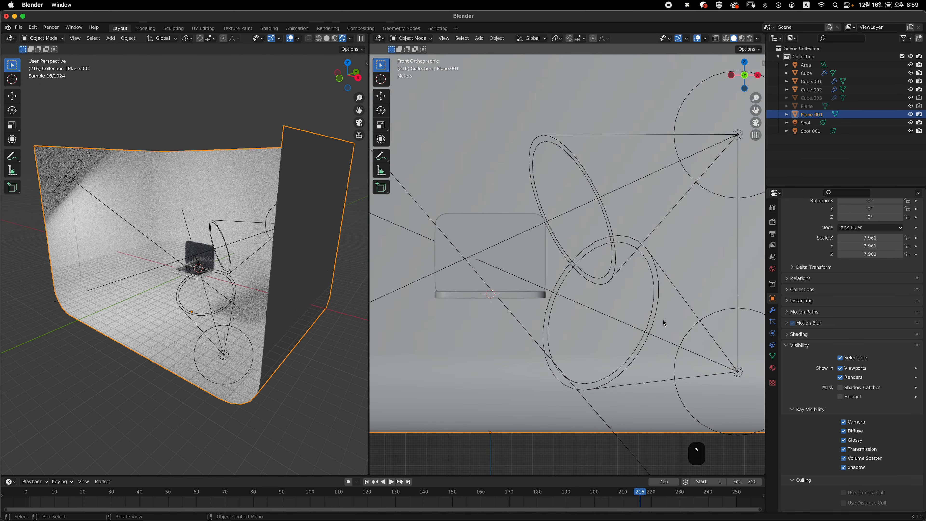
click(772, 368)
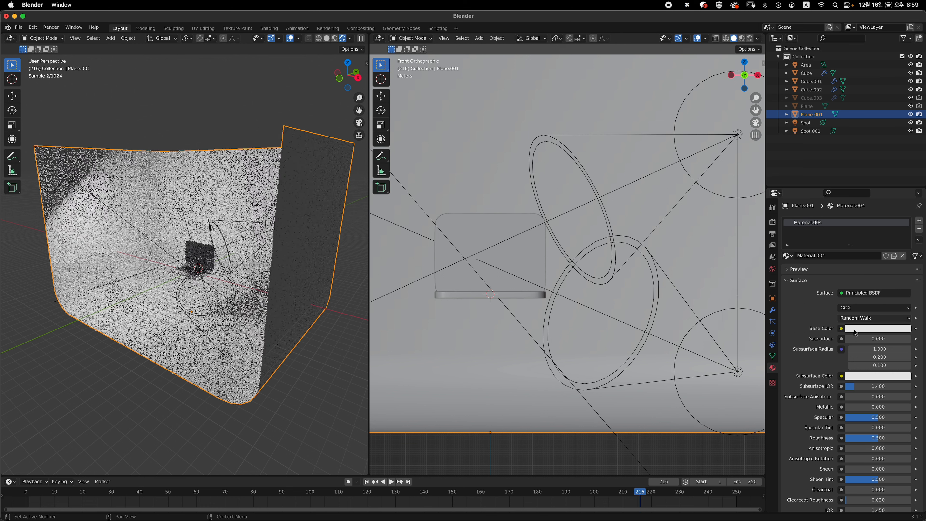
click(855, 330)
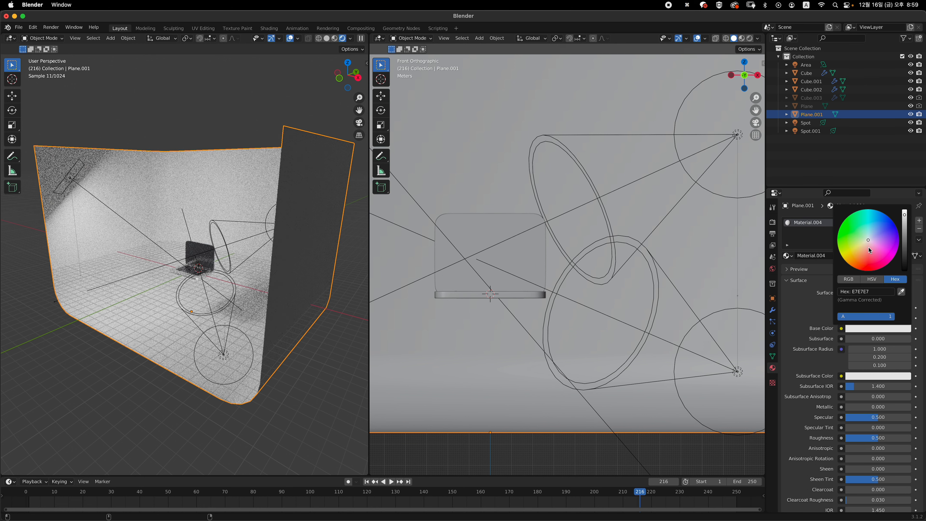
click(868, 239)
drag(883, 230, 896, 221)
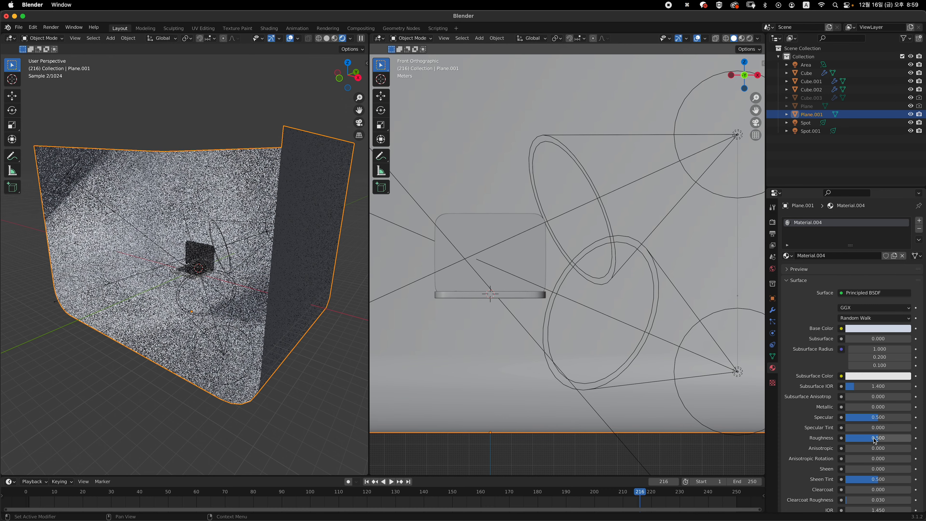
drag(870, 437, 913, 438)
Step: Tint the area light's color pale blue, hex E9F1FF
middle_drag(295, 248, 293, 263)
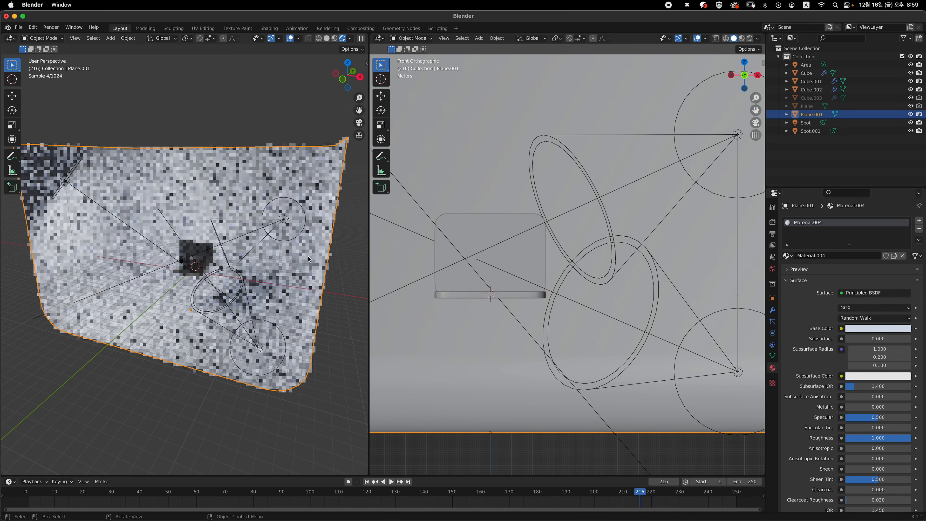
click(68, 181)
shift+middle_drag(458, 193, 525, 253)
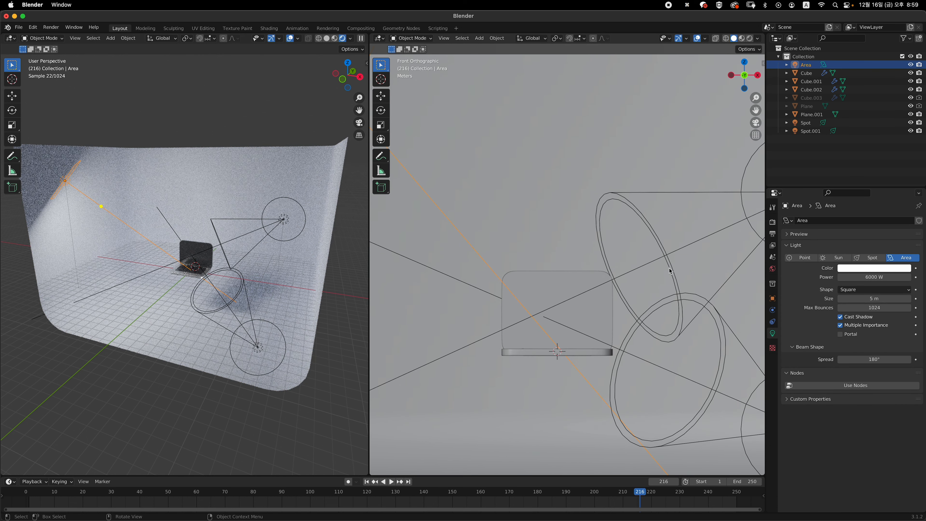
scroll(525, 252, down, 3)
click(857, 268)
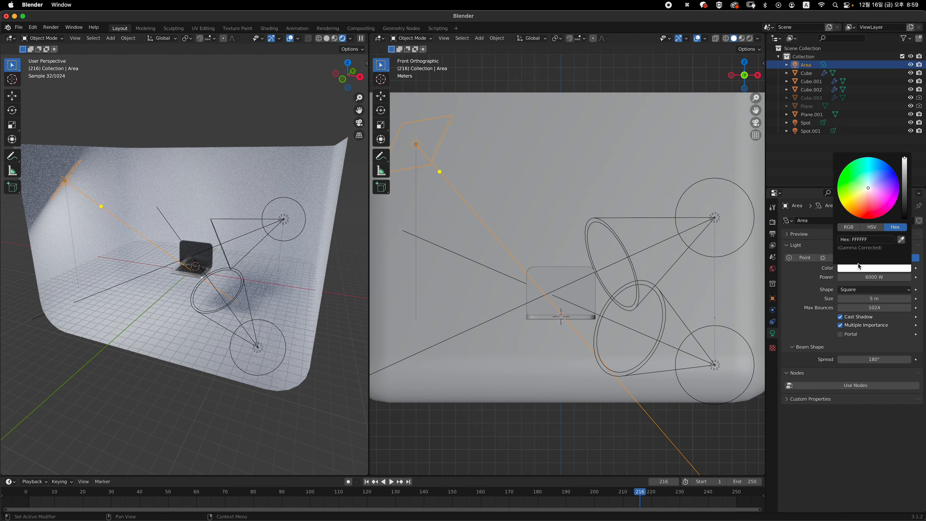
click(871, 186)
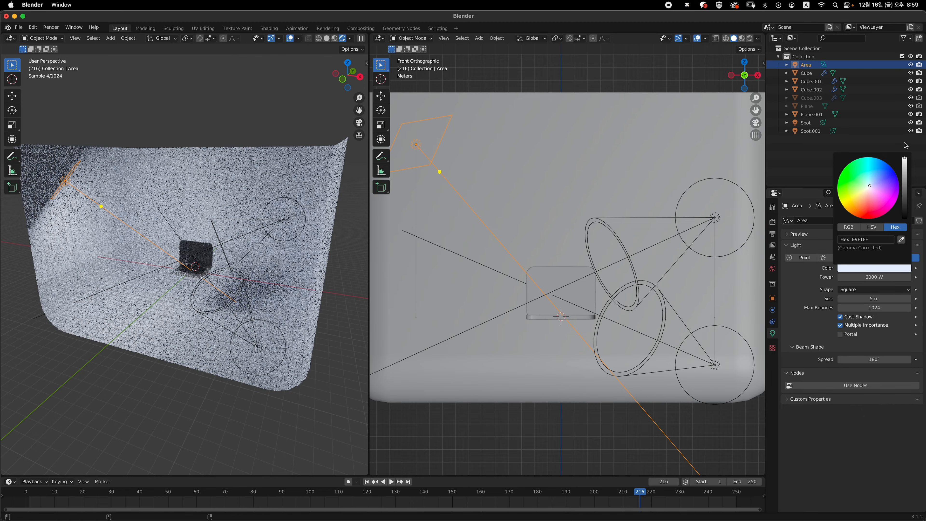
Step: Tint the upper spot light's color light pink
click(721, 220)
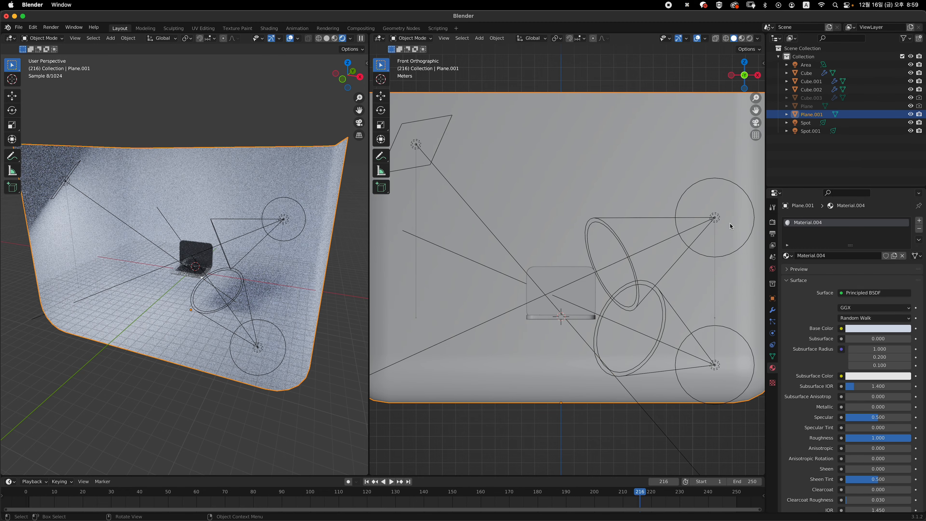
click(715, 219)
middle_drag(721, 231, 731, 255)
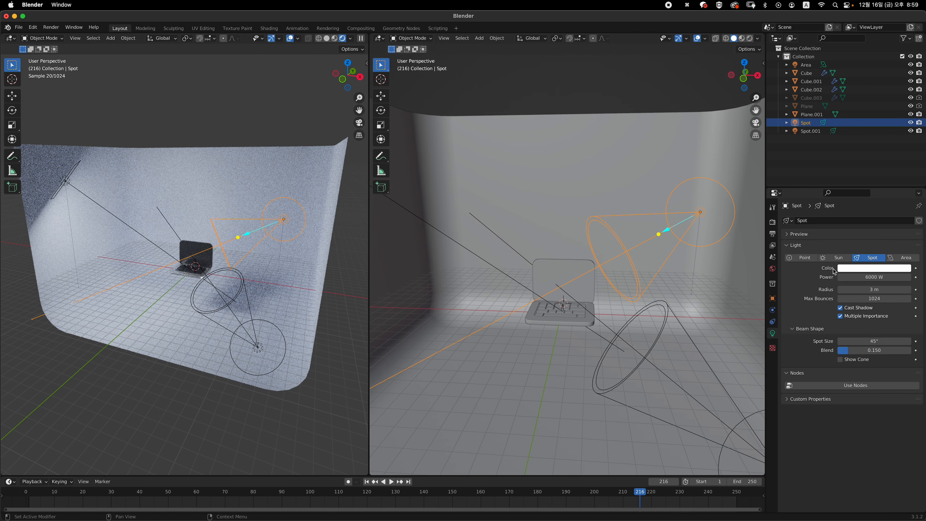
click(865, 269)
click(869, 189)
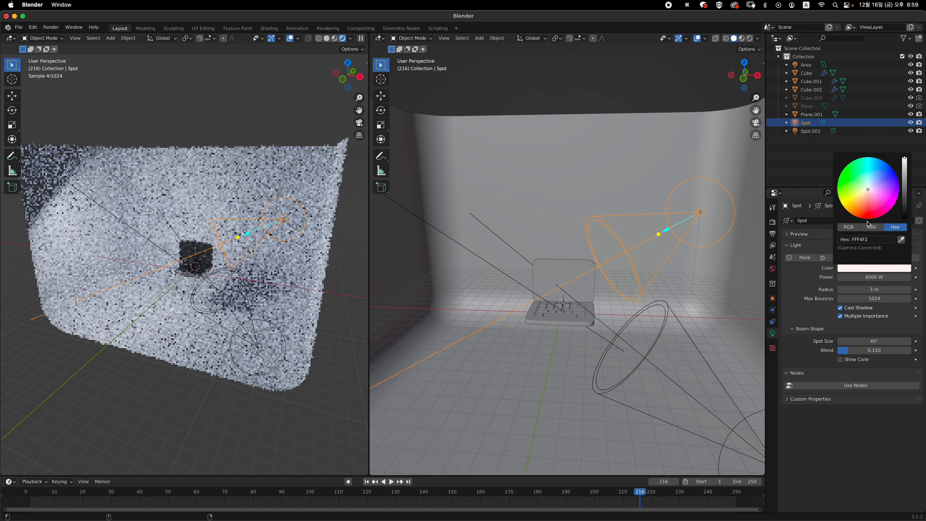
shift+drag(862, 281, 862, 287)
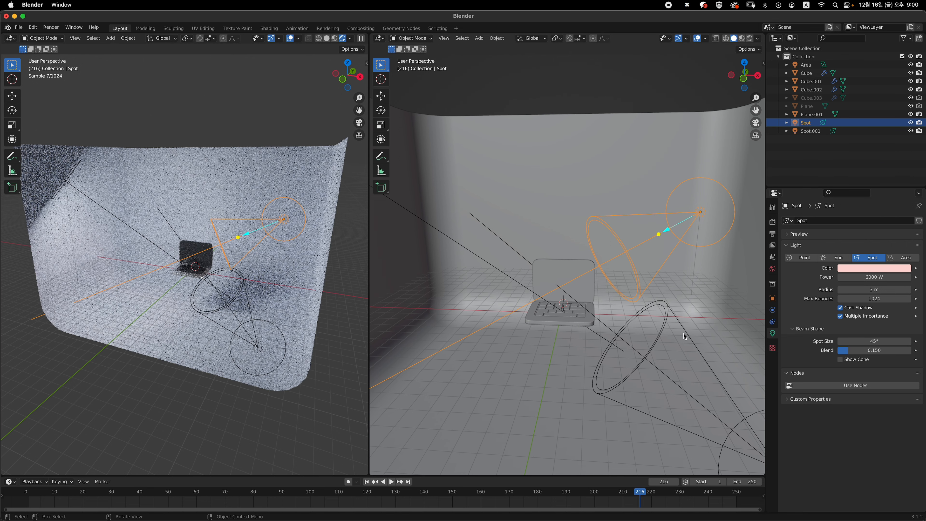
Step: Tint the lower spot light's color pale cyan
shift+middle_drag(694, 312, 657, 249)
scroll(658, 252, down, 2)
click(670, 332)
middle_drag(670, 333, 697, 359)
click(873, 269)
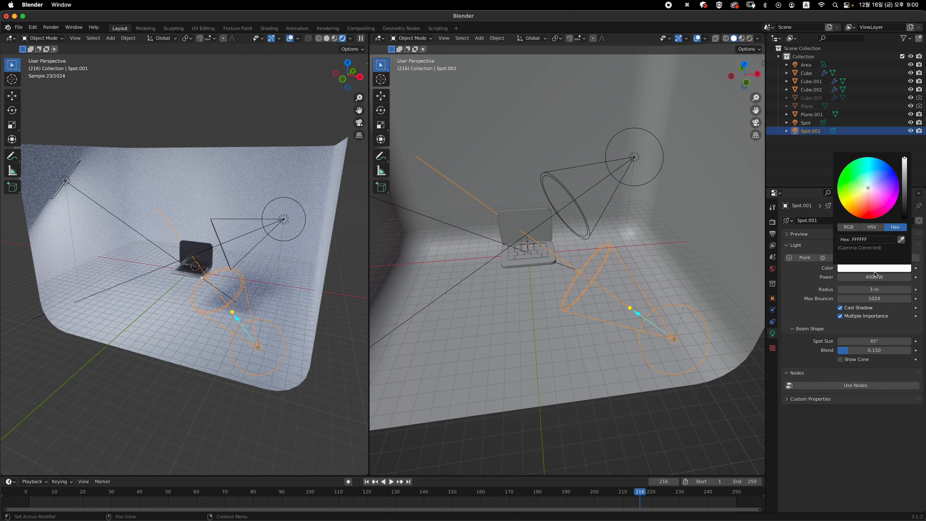
click(867, 184)
drag(872, 169, 877, 95)
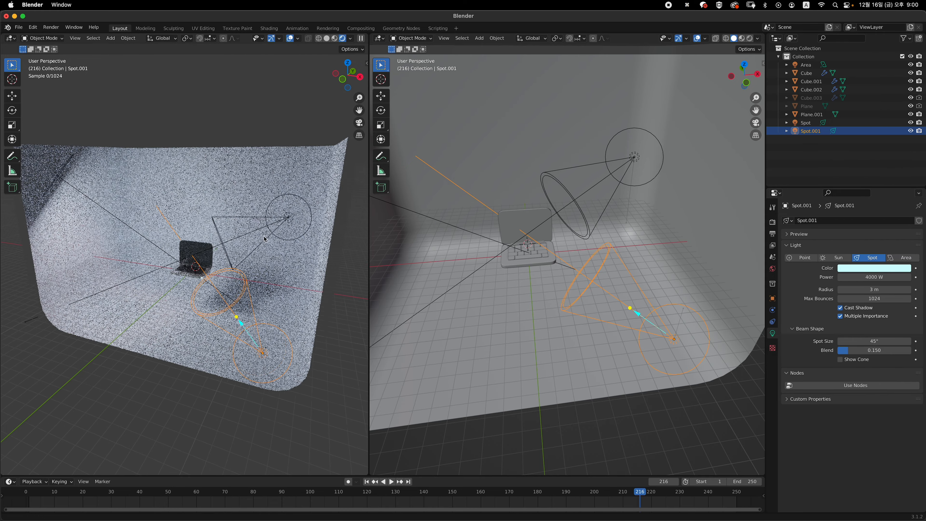
Step: Rotate the upper spot light slightly in the front view so its beam aims at the laptop
scroll(245, 292, up, 7)
middle_drag(245, 292, 275, 315)
scroll(293, 254, down, 4)
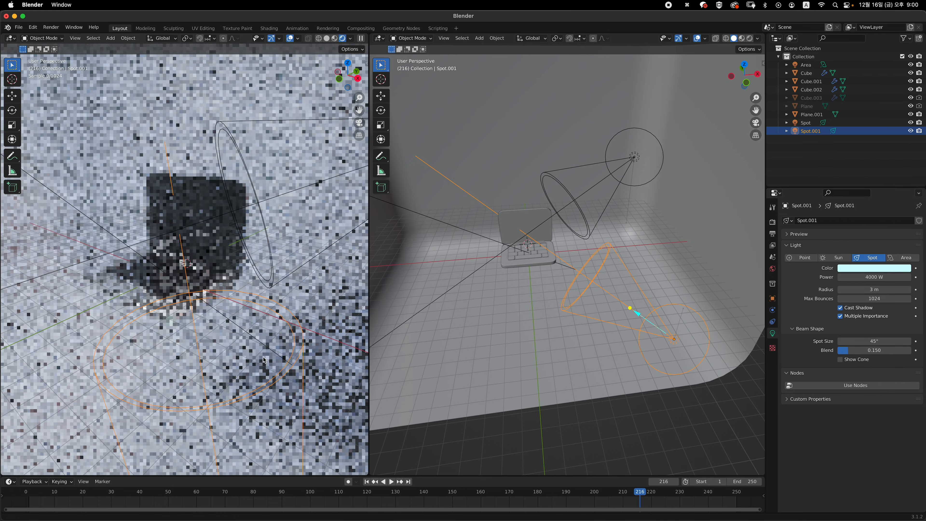
middle_drag(294, 254, 325, 193)
click(324, 193)
key(KP_3)
key(KP_1)
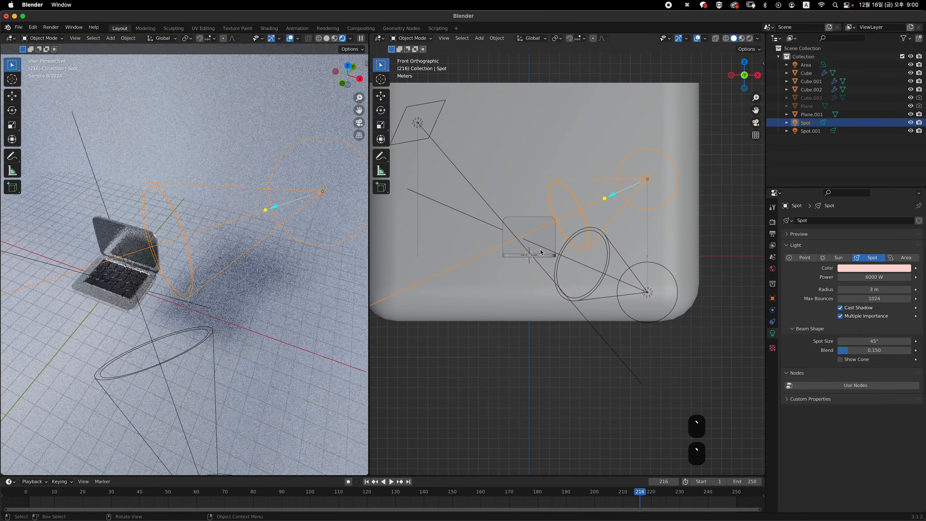
key(r)
click(534, 263)
Step: Deepen the upper spot light's color to a slightly stronger pink and deselect the light
click(873, 268)
drag(871, 201, 869, 197)
click(720, 368)
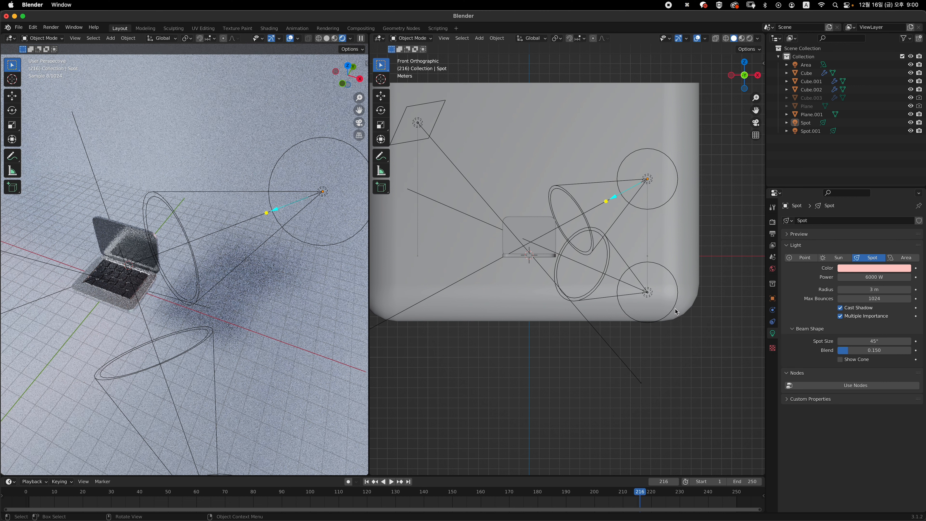
Step: Add a camera and move it about -19.35 m along Y, out past the backdrop's open side
key(shift+a)
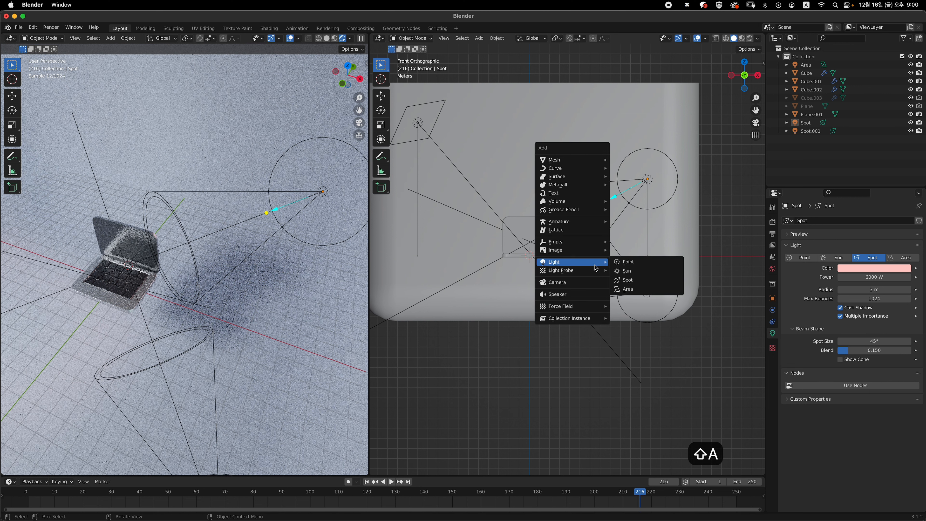
click(594, 284)
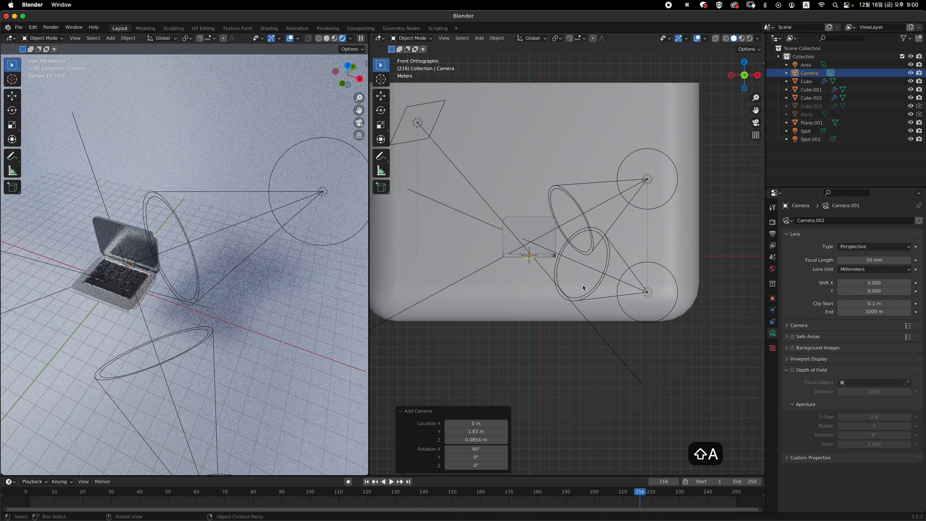
key(grave)
key(g)
key(y)
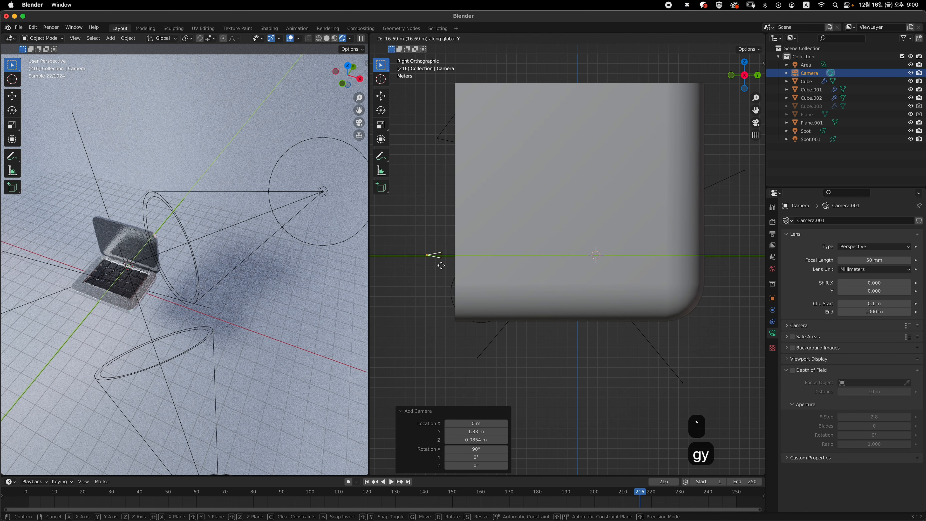
click(414, 263)
shift+middle_drag(506, 275, 610, 273)
scroll(605, 273, down, 2)
shift+middle_drag(554, 271, 617, 274)
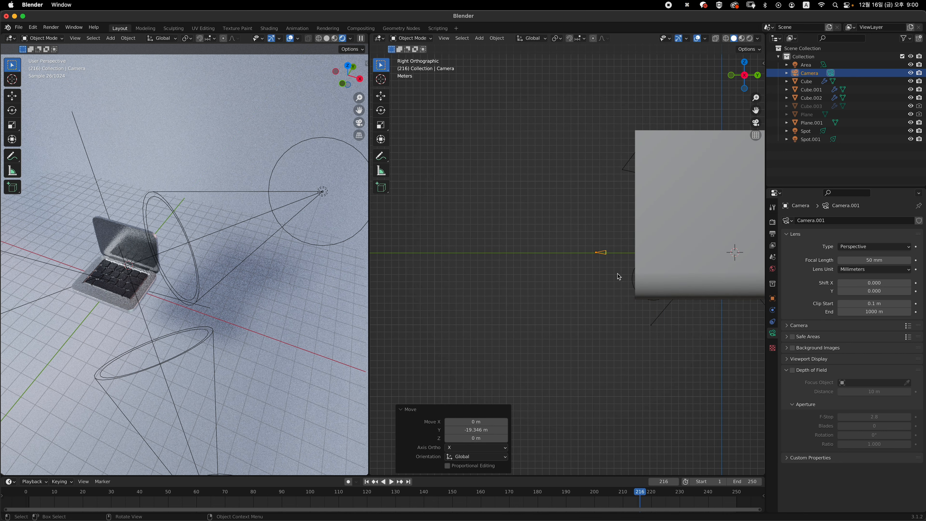
Step: Switch the rendered viewport to look through the new camera
key(grave)
shift+middle_drag(205, 268, 273, 275)
scroll(274, 275, down, 2)
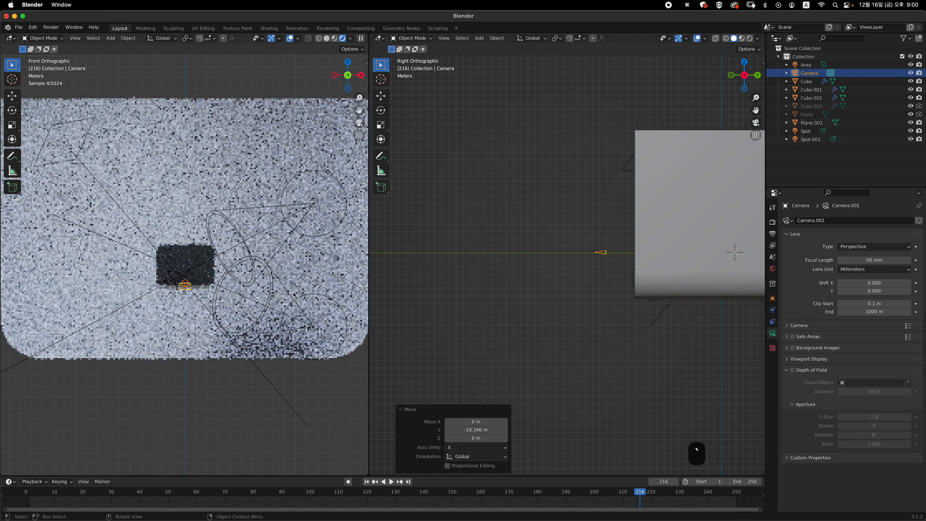
key(grave)
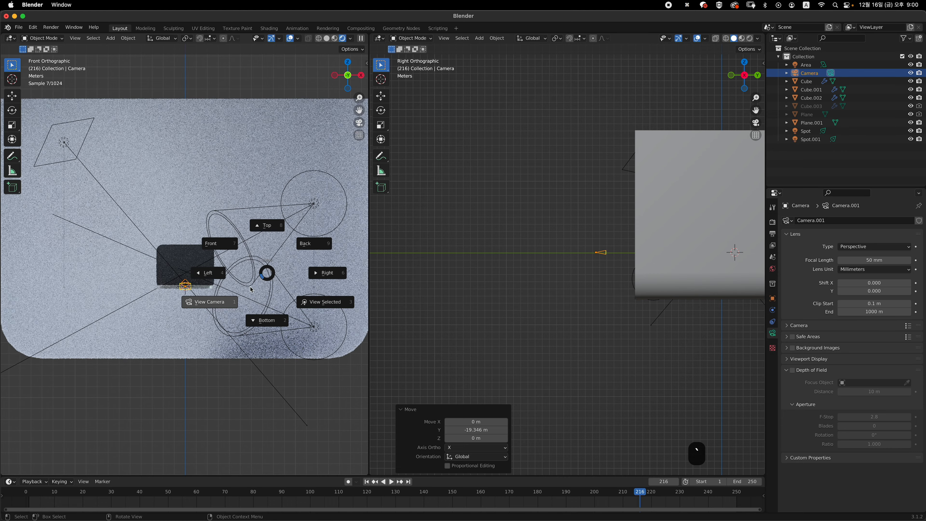
click(226, 305)
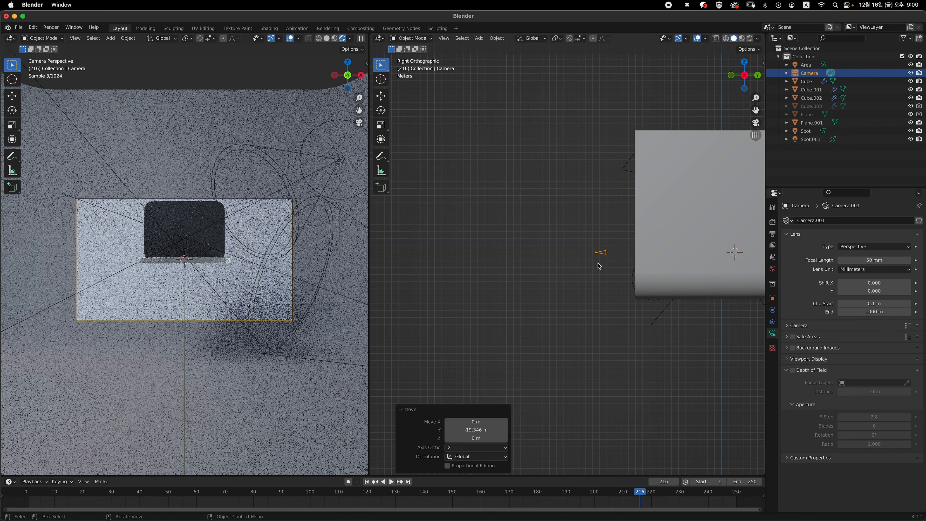
Step: In the top view, move the camera about 10.8 m along X and rotate it about -29.3° toward the laptop
middle_drag(553, 226, 598, 335)
key(grave)
click(608, 306)
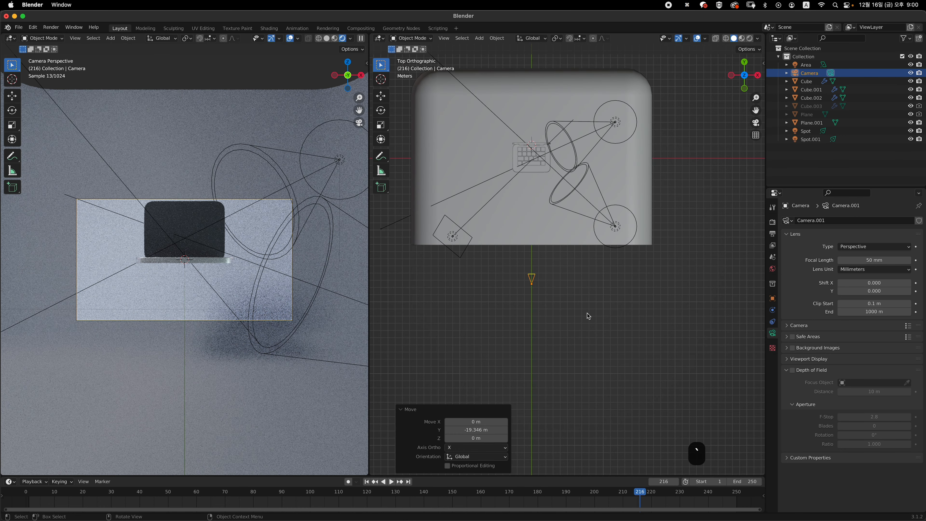
key(g)
key(x)
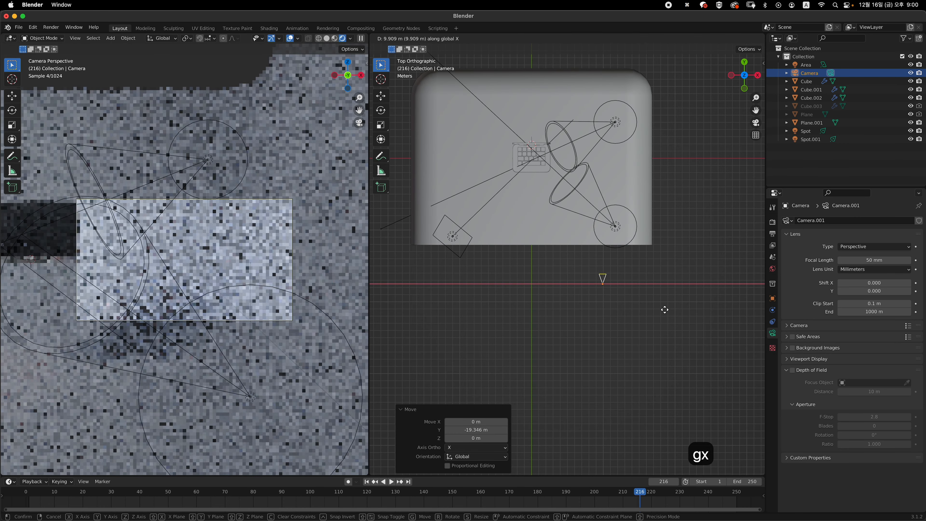
click(668, 310)
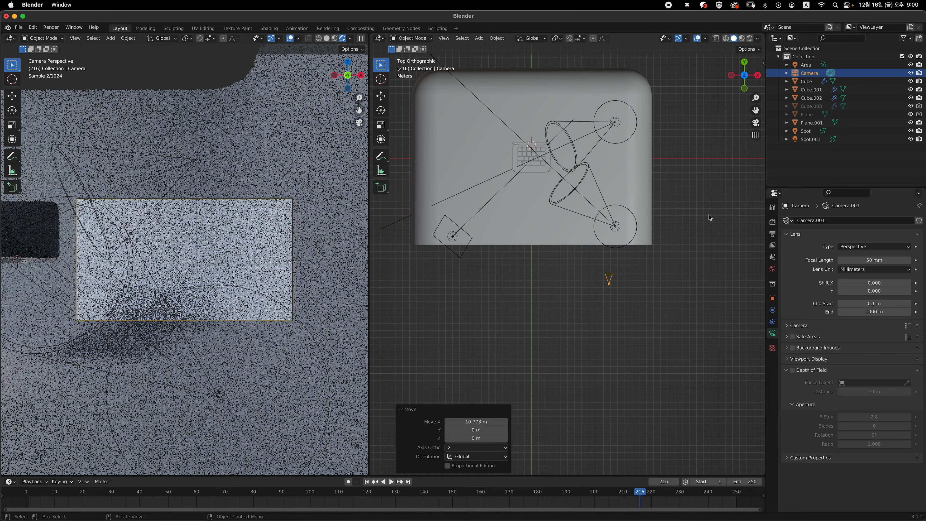
key(r)
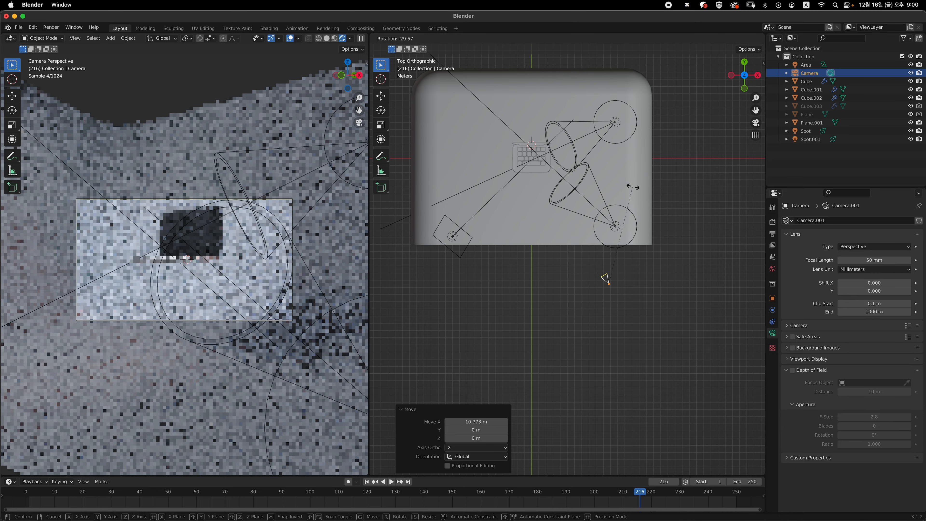
click(619, 245)
Step: Raise the camera about 5.7 m along Z in the front view
key(grave)
key(g)
key(z)
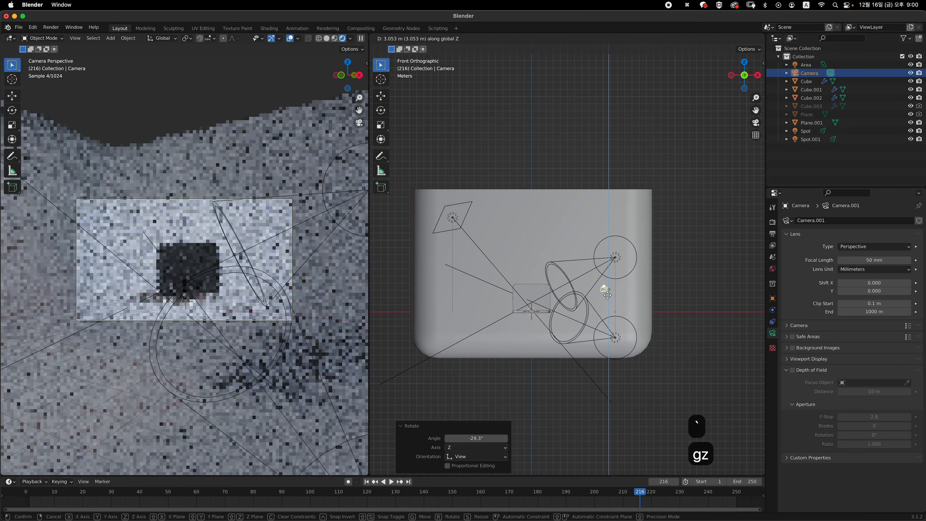
click(611, 274)
Step: Tilt the camera down toward the laptop around its local X axis by about -10.1°, plus a further -0.8°
middle_drag(611, 274, 608, 240)
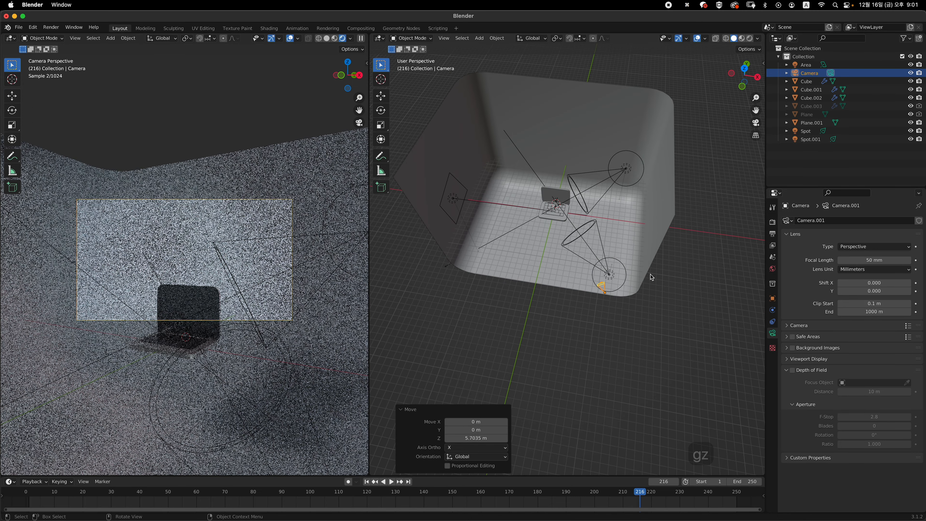
key(grave)
click(629, 221)
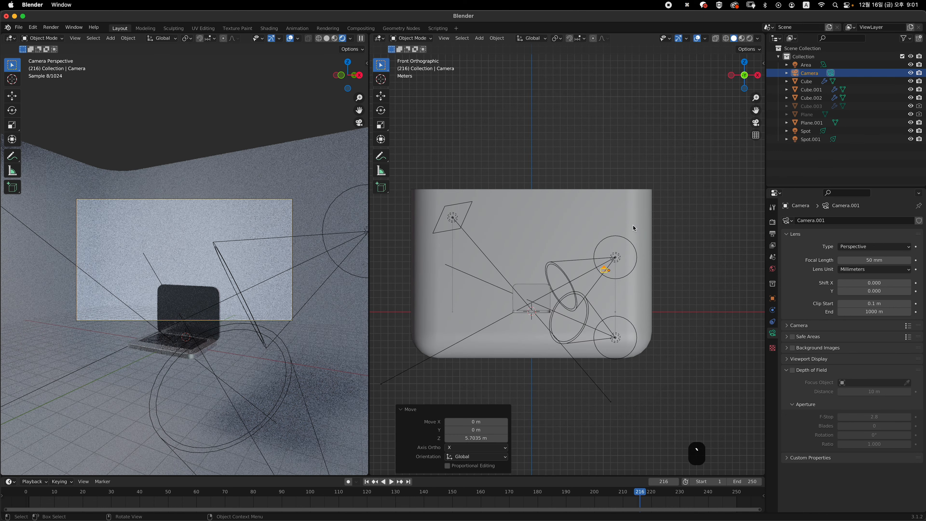
key(r)
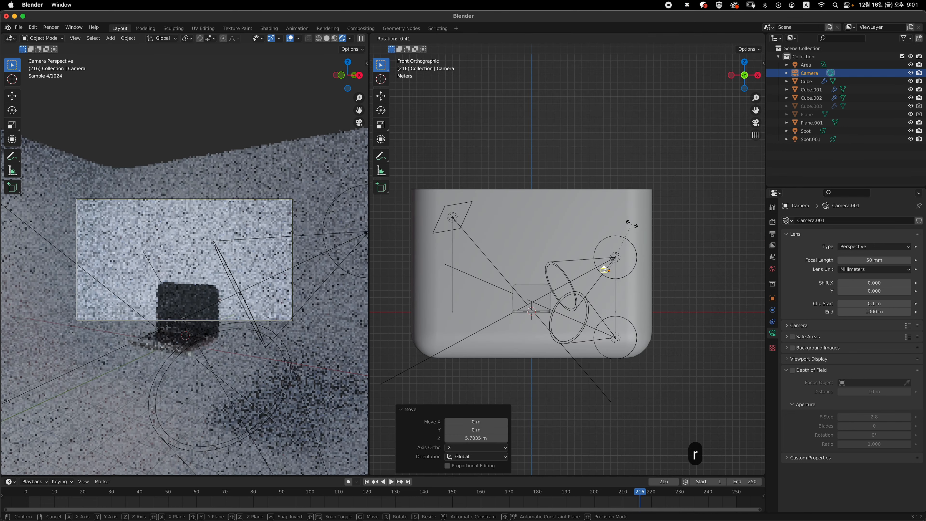
key(x)
key(x)
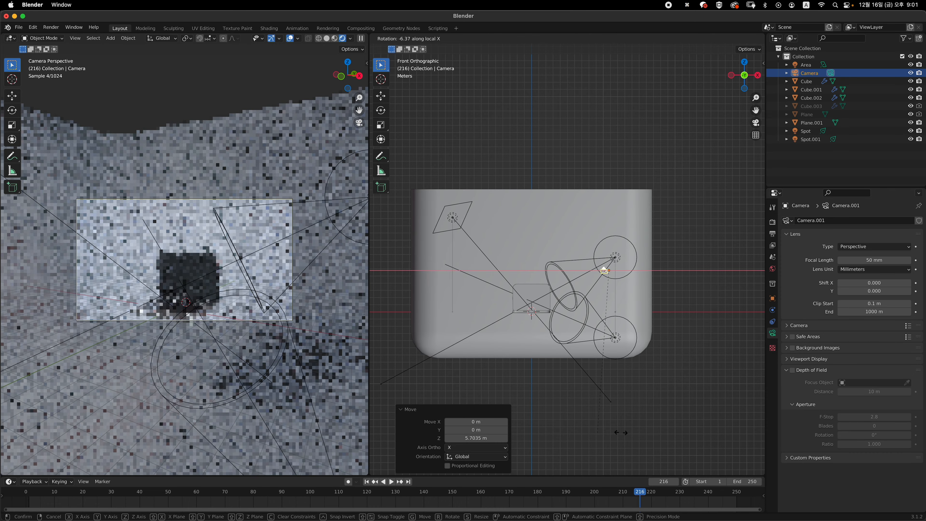
click(799, 199)
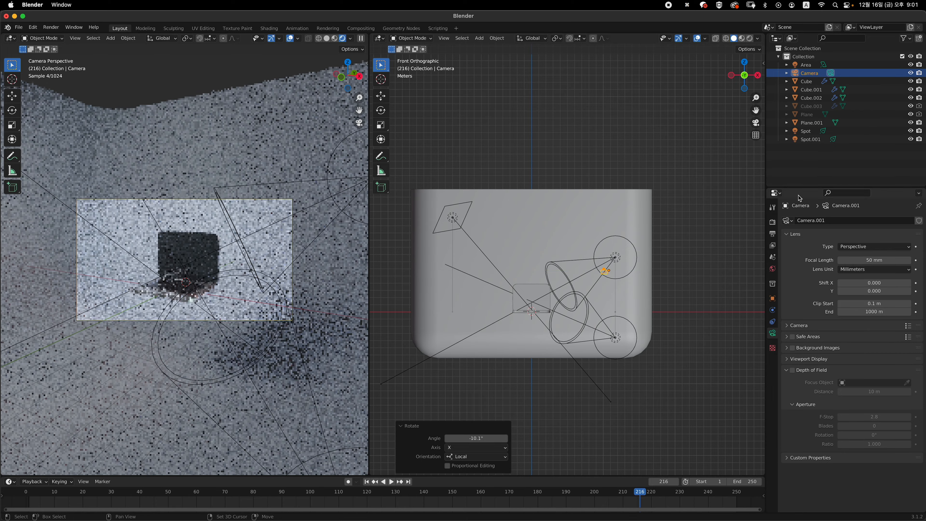
scroll(291, 255, up, 3)
key(r)
key(x)
key(x)
click(687, 201)
Step: Move the camera closer to the laptop by about -1.05 m along its local Z axis and deselect it
key(KP_7)
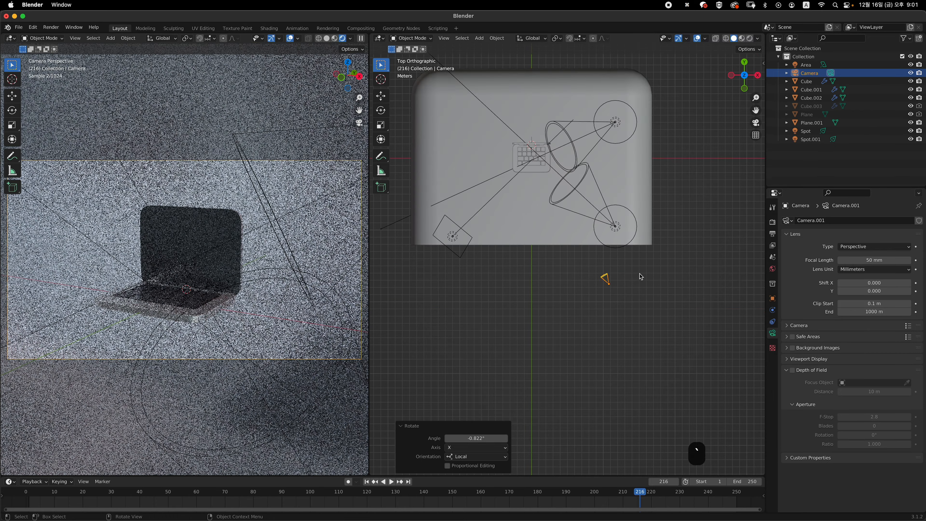
scroll(299, 270, down, 3)
key(g)
key(z)
key(z)
click(643, 202)
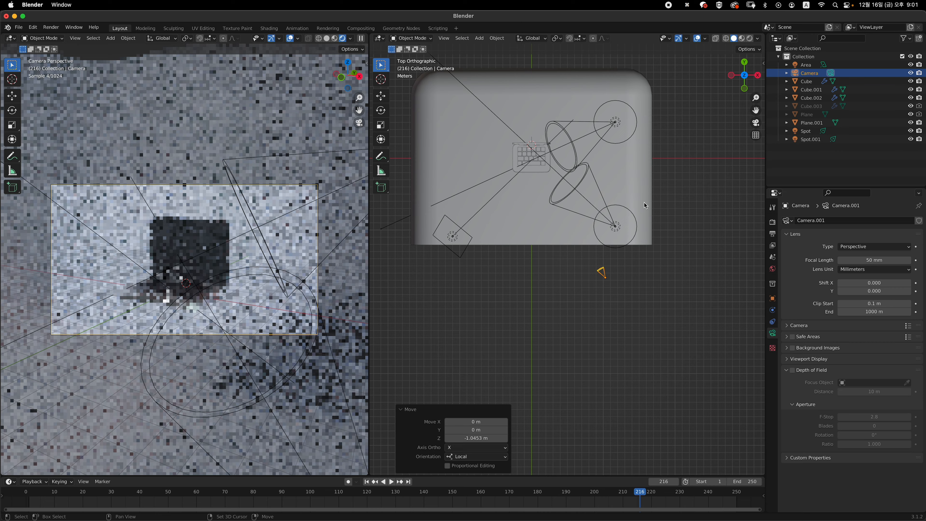
click(556, 355)
Step: Make the hidden Plane and Cube.003 objects visible again in both viewports and renders
key(grave)
click(561, 227)
scroll(557, 267, up, 3)
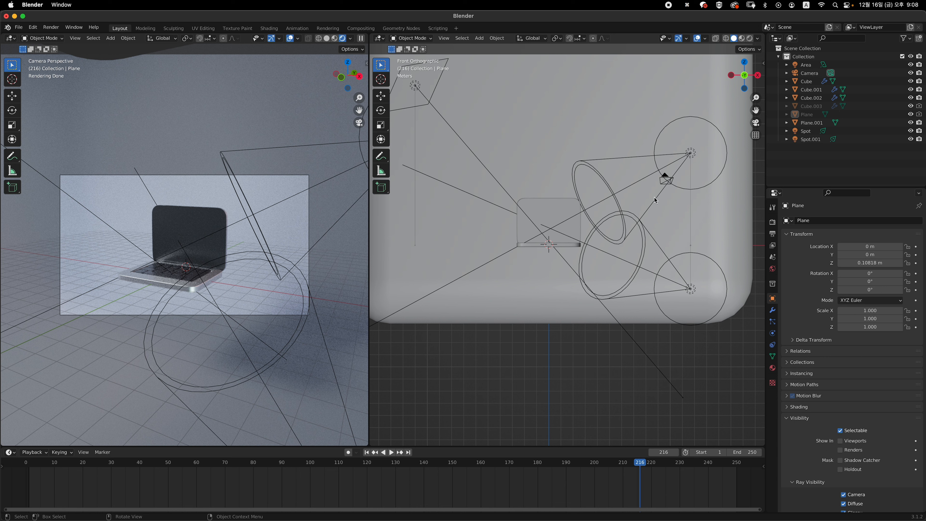
scroll(573, 298, up, 3)
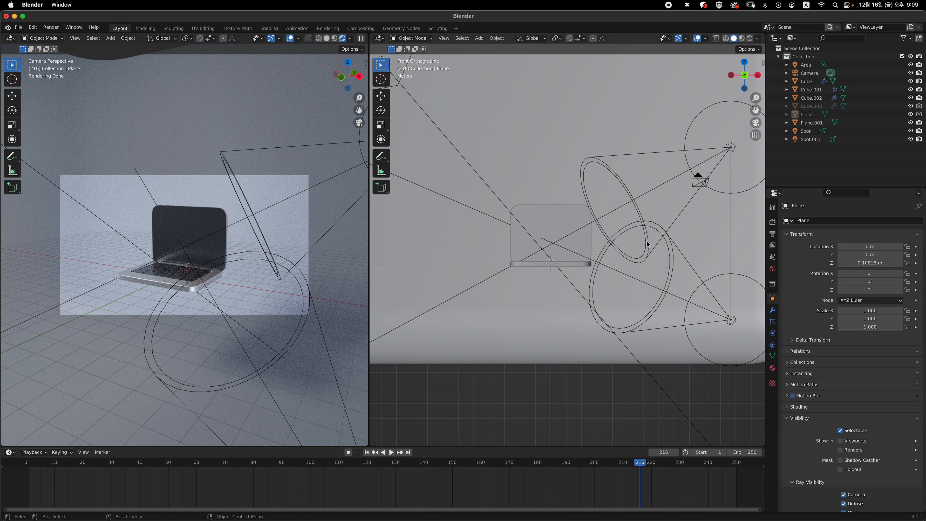
click(809, 116)
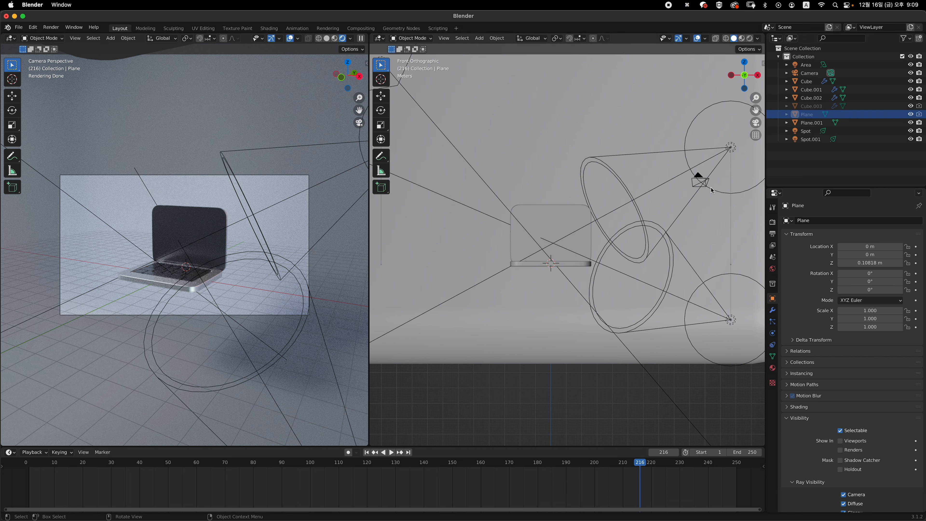
middle_drag(625, 252, 586, 266)
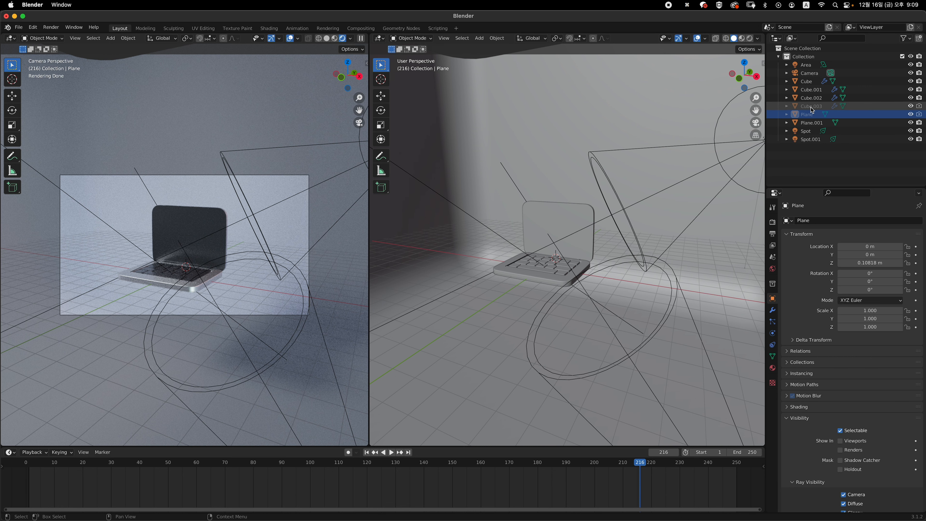
scroll(839, 299, down, 4)
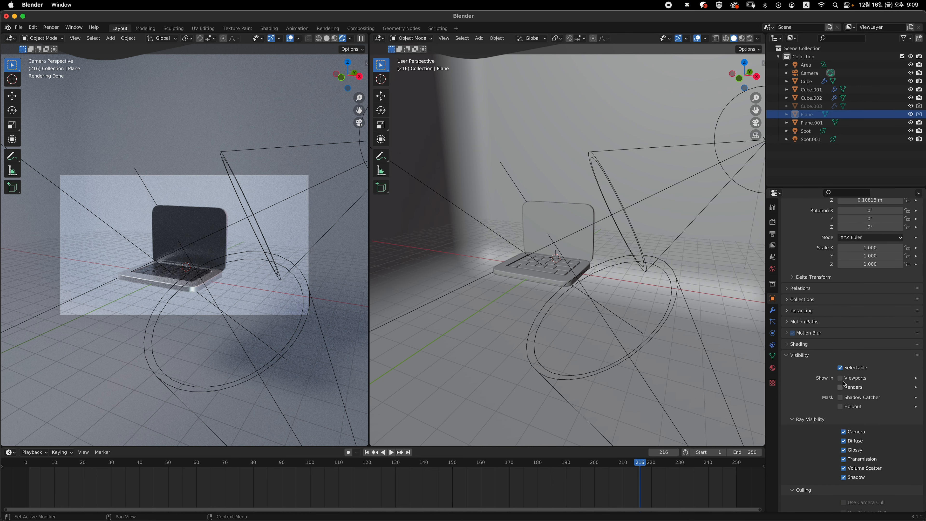
scroll(614, 246, up, 3)
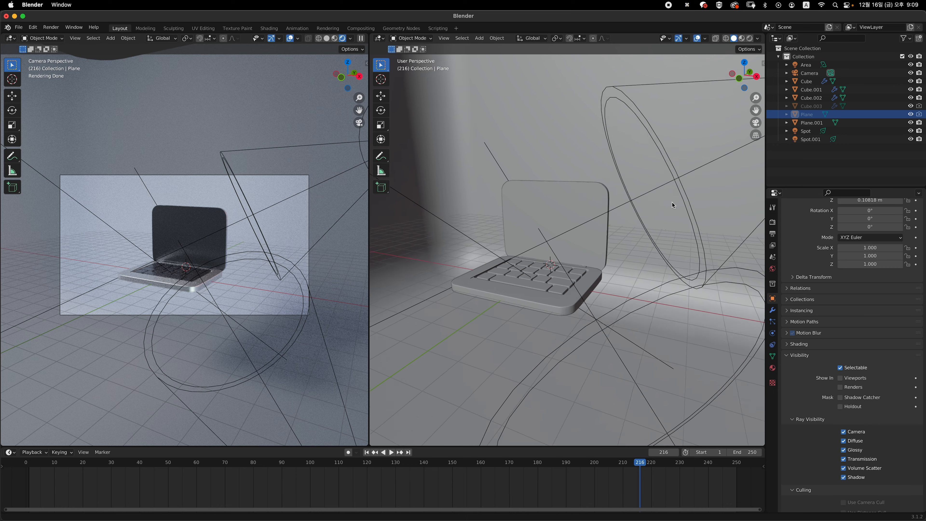
drag(841, 379, 840, 387)
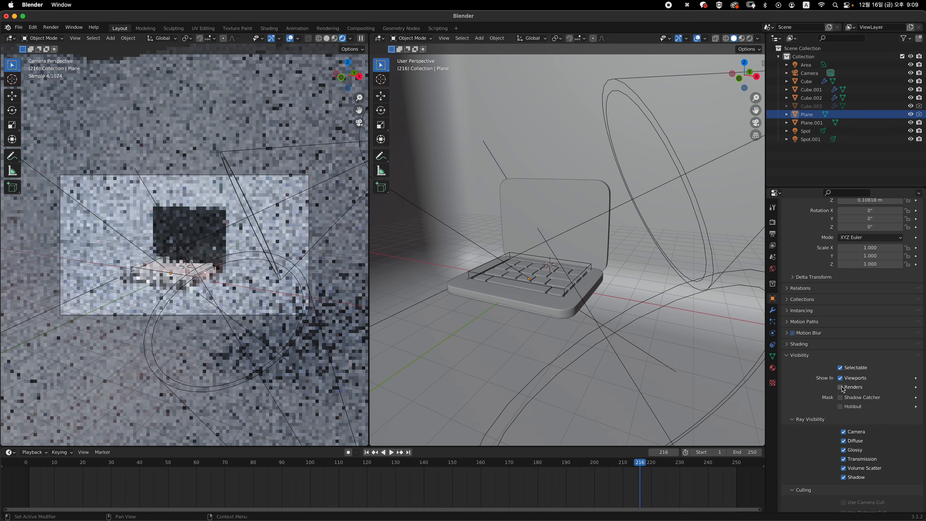
click(872, 106)
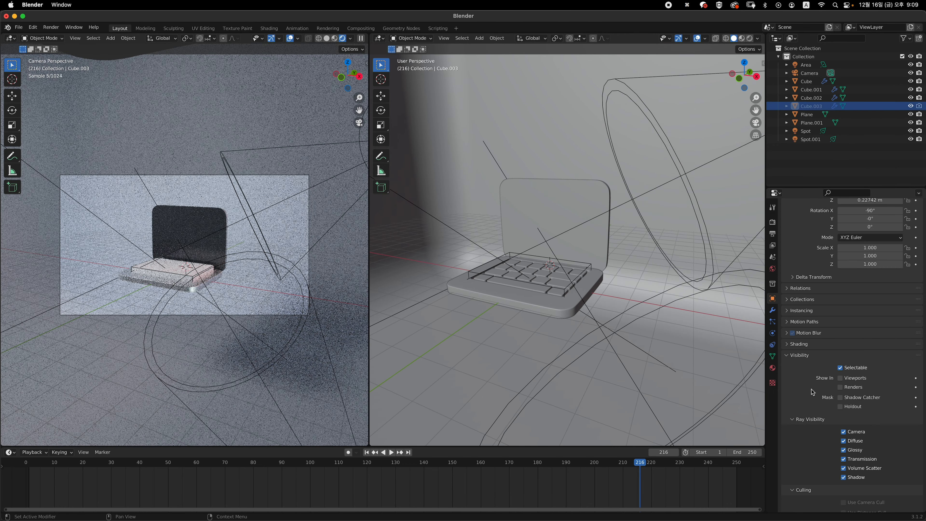
drag(841, 379, 841, 387)
Step: Add a cube-shaped empty in the front view and scale it to about 2.839
mouse_move(628, 285)
middle_down()
mouse_move(642, 281)
mouse_move(624, 269)
middle_up()
key(grave)
click(585, 228)
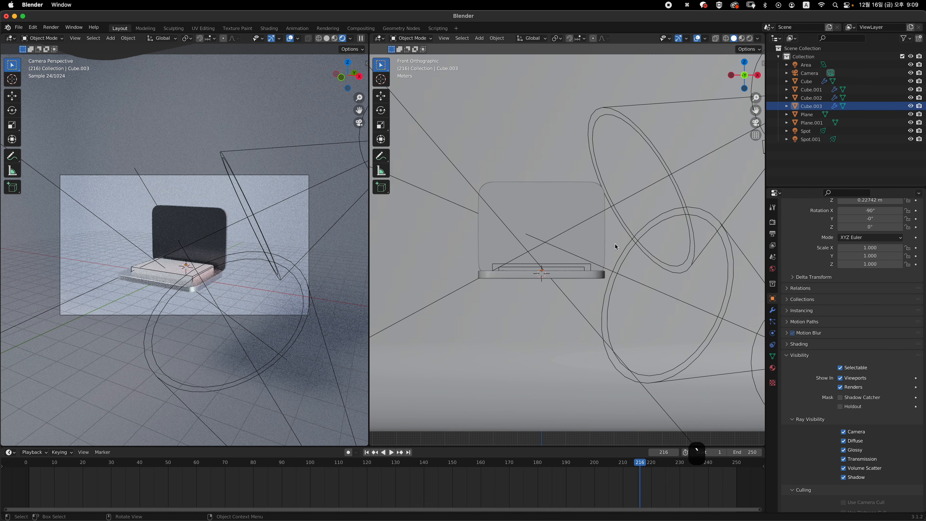
key(shift+a)
mouse_move(618, 251)
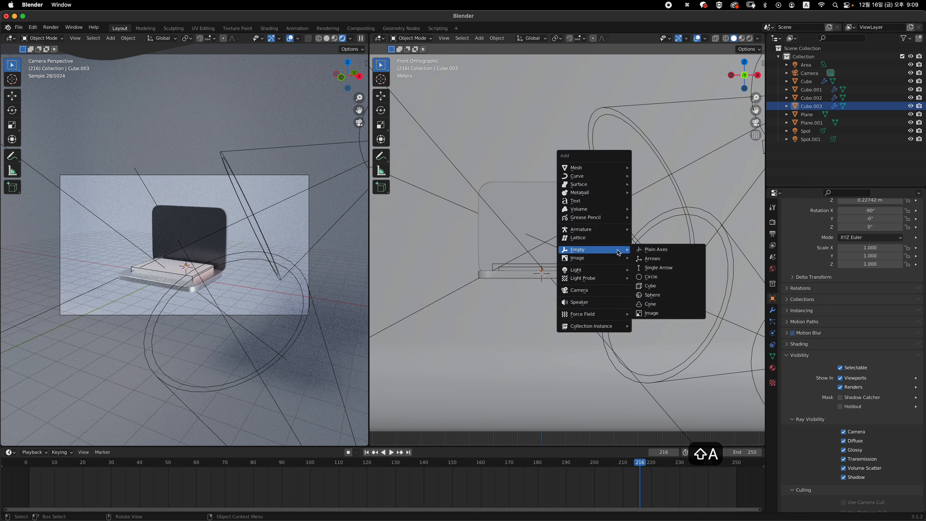
click(684, 288)
key(s)
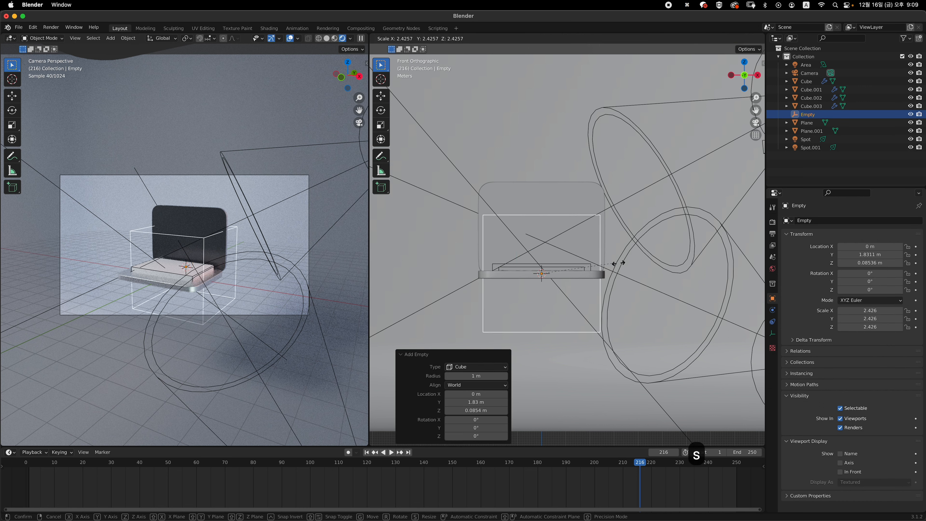
click(629, 266)
Step: Center the cube empty around the laptop in the right view, moving it about -1.25 m and -0.17 m along Y and 1.69 m along Z
key(grave)
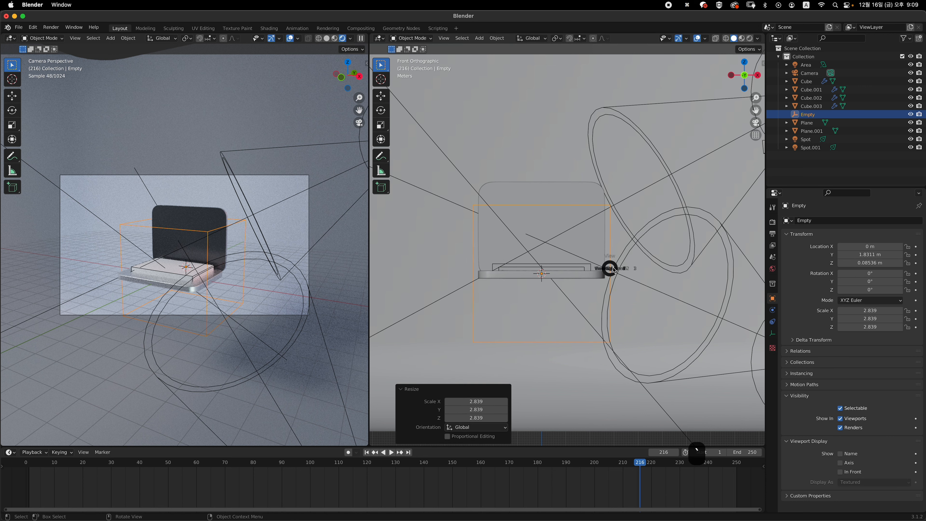
key(alt+z)
key(g)
key(y)
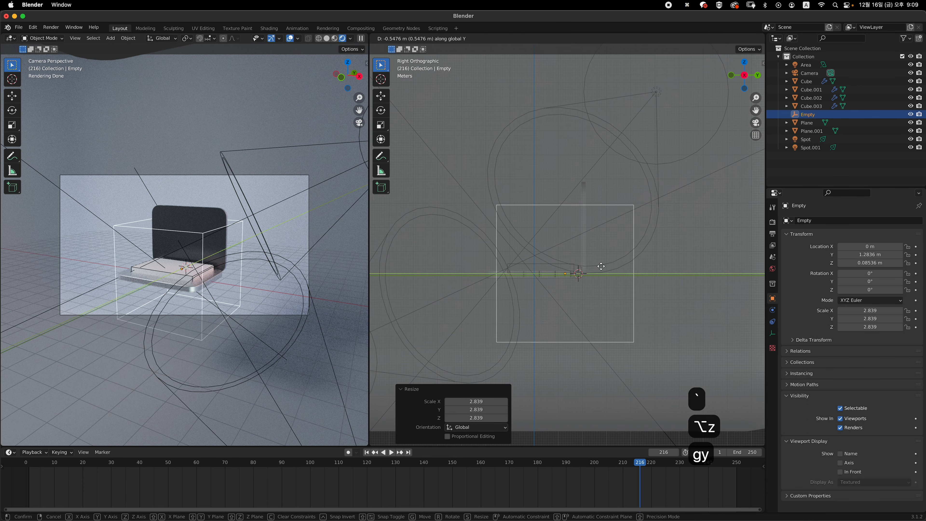
click(585, 272)
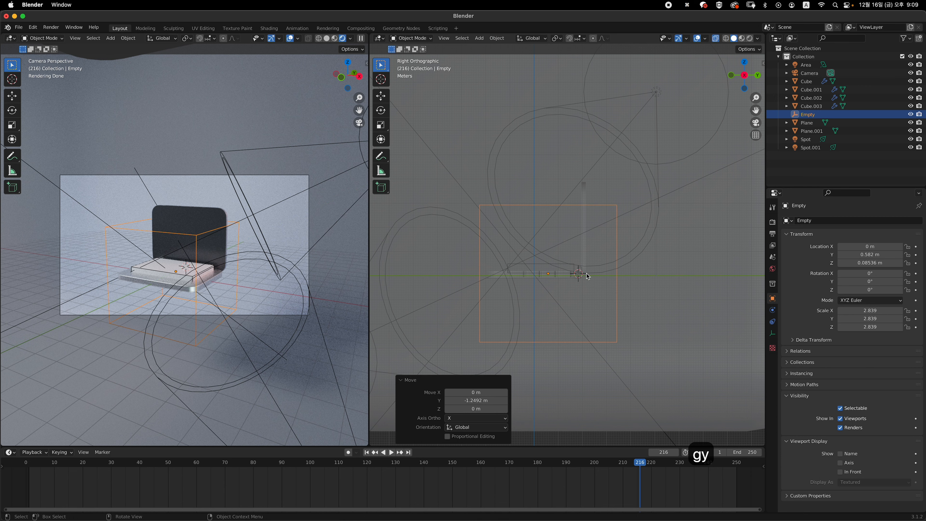
key(g)
key(y)
key(g)
key(z)
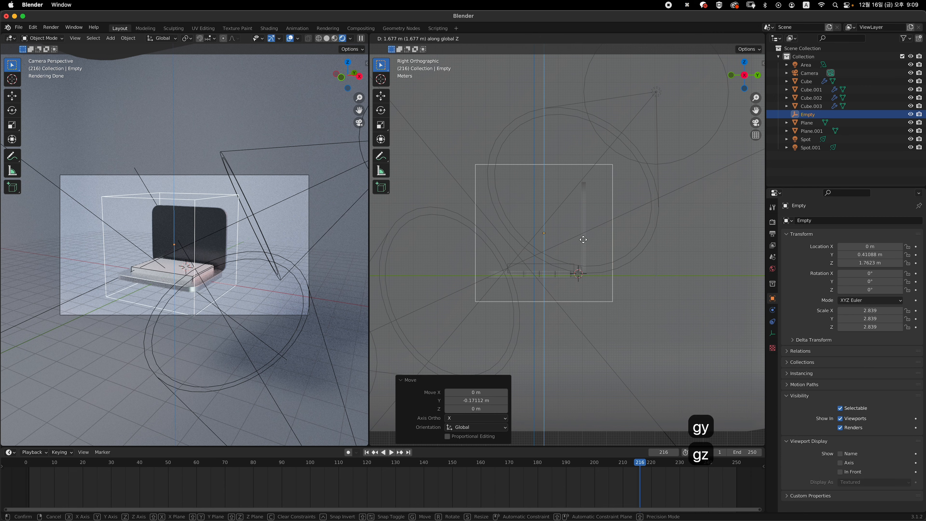
click(583, 240)
Step: Parent all objects from Cube through Plane.001 to the Empty using Object (Keep Transform)
key(grave)
key(alt+z)
key(alt+z)
mouse_move(576, 192)
middle_down()
mouse_move(608, 281)
mouse_move(594, 293)
middle_up()
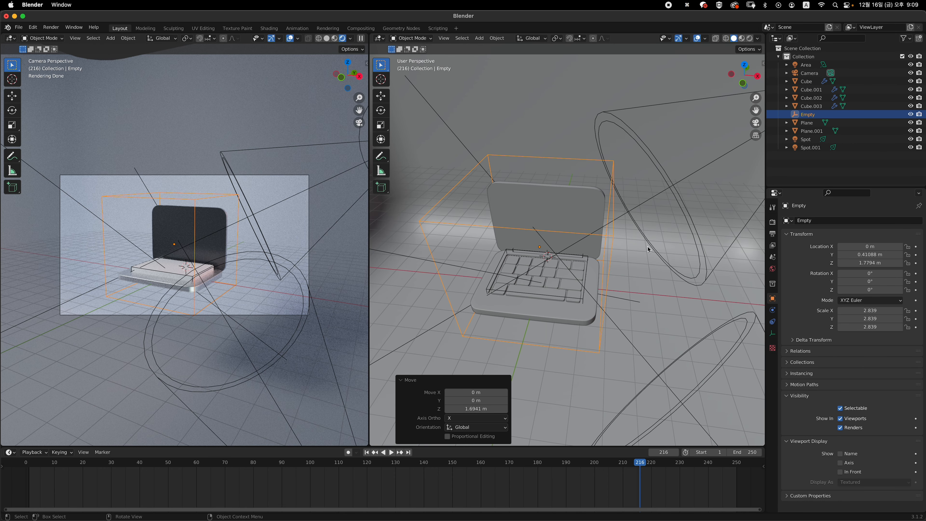
click(812, 82)
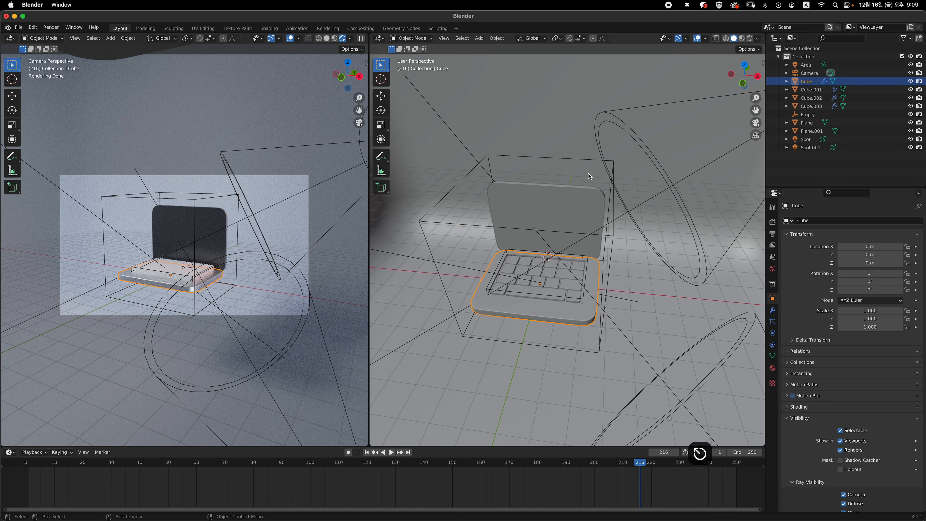
shift+click(815, 132)
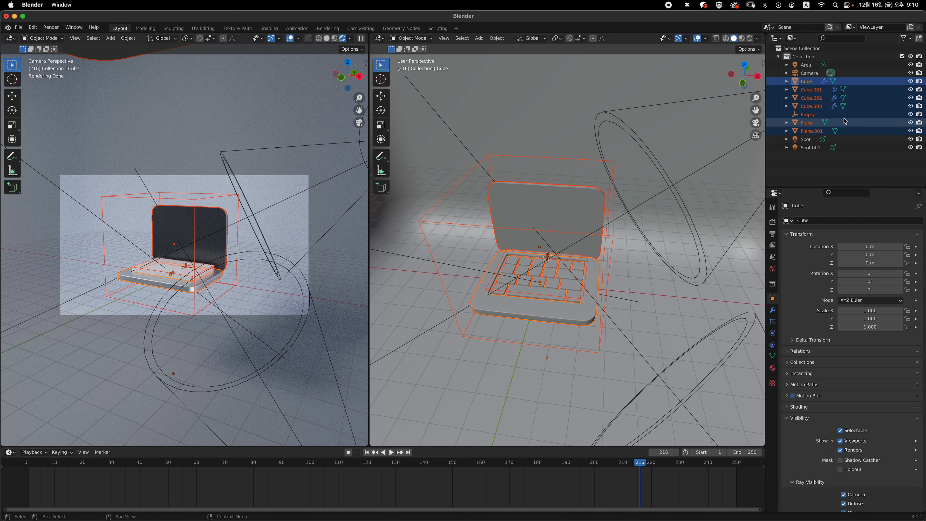
ctrl+click(863, 117)
middle_drag(632, 230, 610, 222)
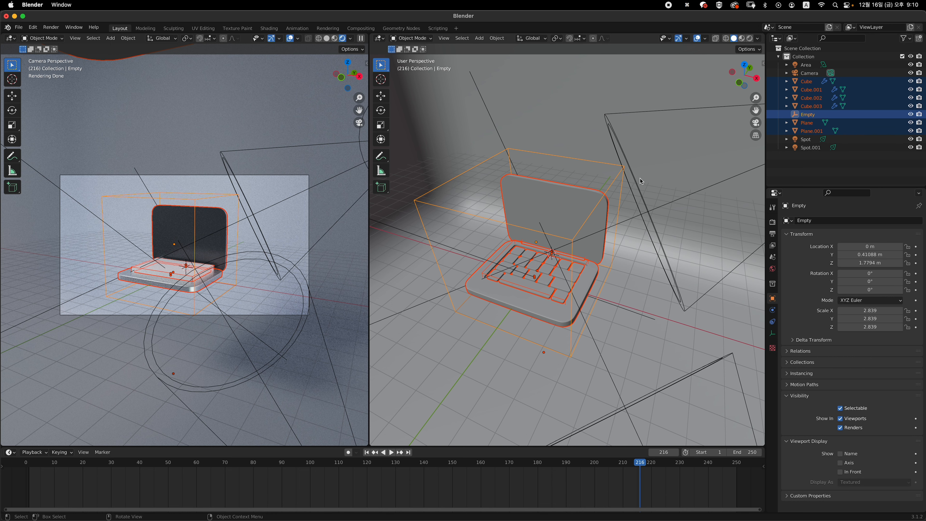
middle_drag(640, 178, 633, 201)
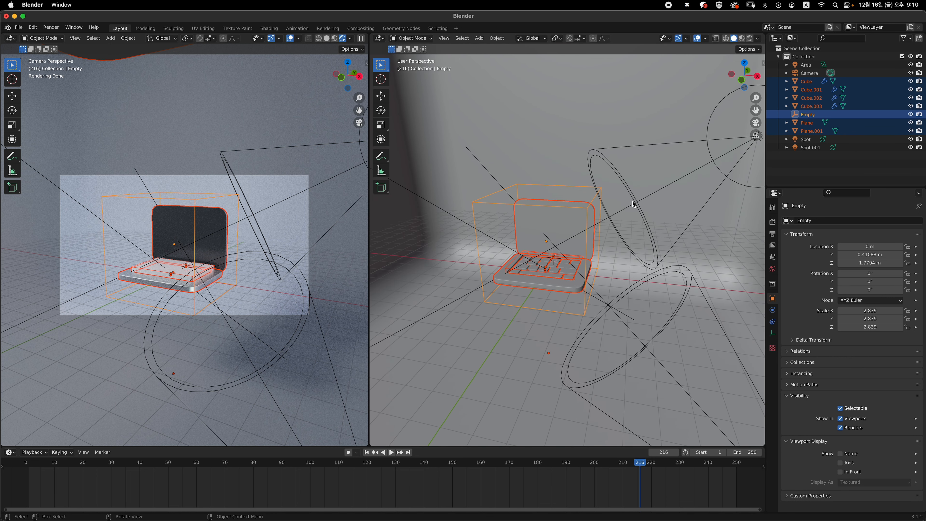
key(ctrl+p)
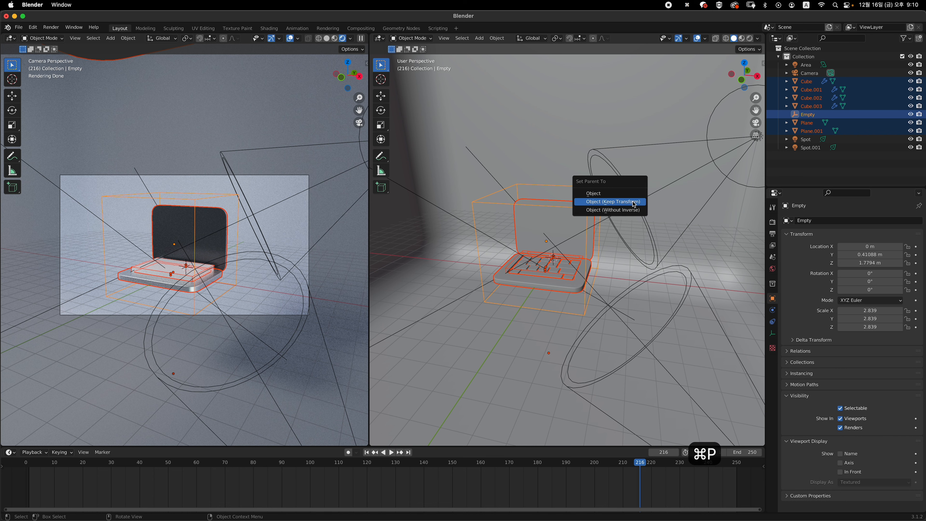
key(Return)
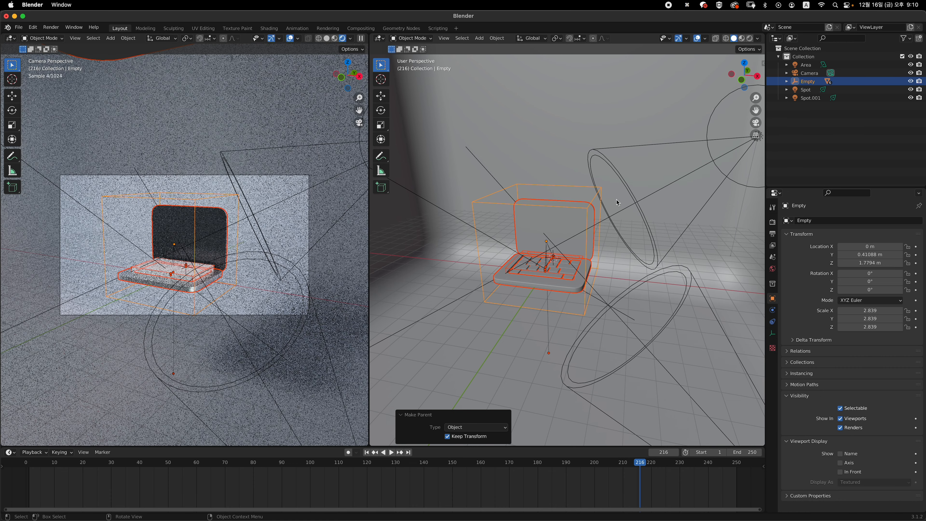
Step: Select only the Empty and expand its hierarchy to check which objects are parented to it
click(798, 135)
click(807, 82)
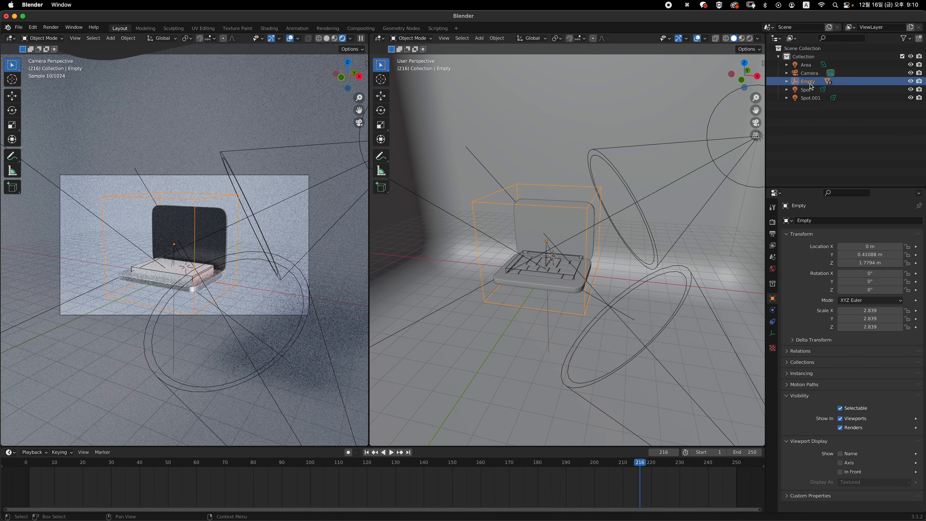
click(787, 82)
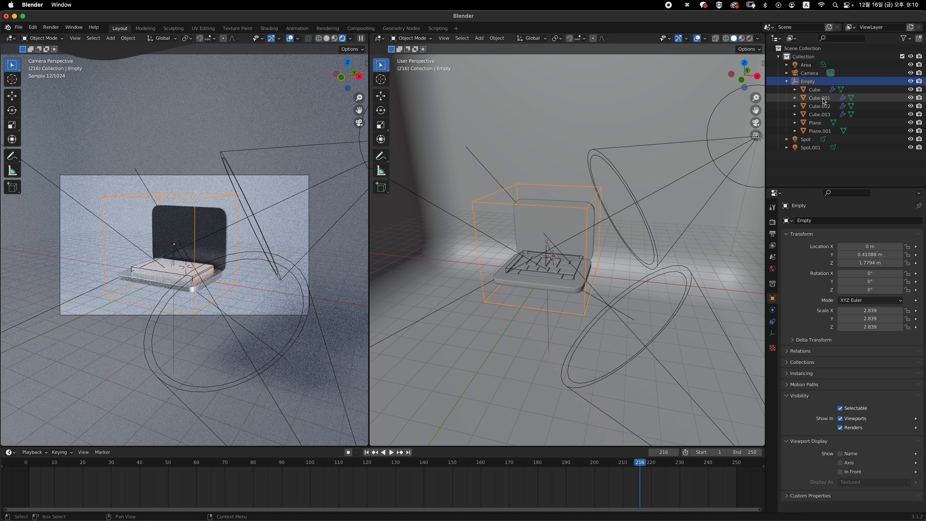
Step: Hide the helper objects Plane and Cube.003 in both viewports and renders
click(813, 89)
scroll(577, 241, up, 4)
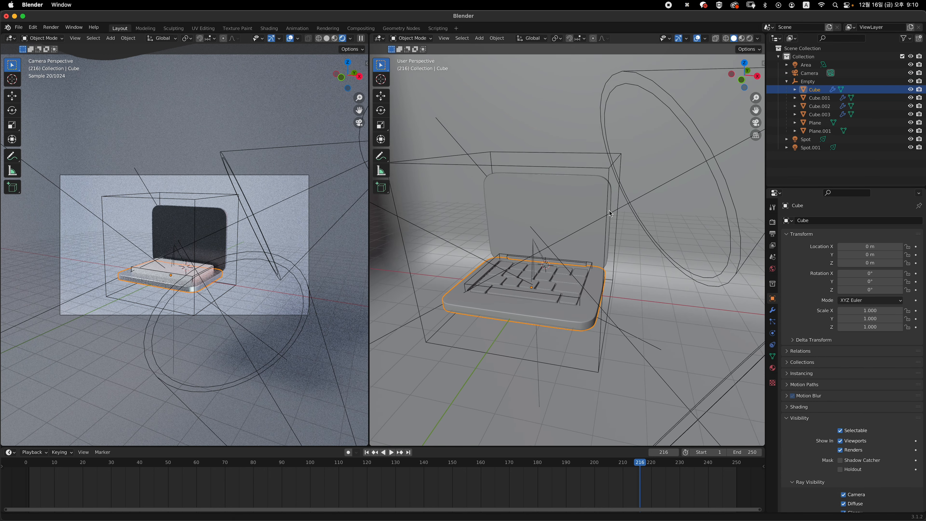
middle_drag(595, 274, 591, 278)
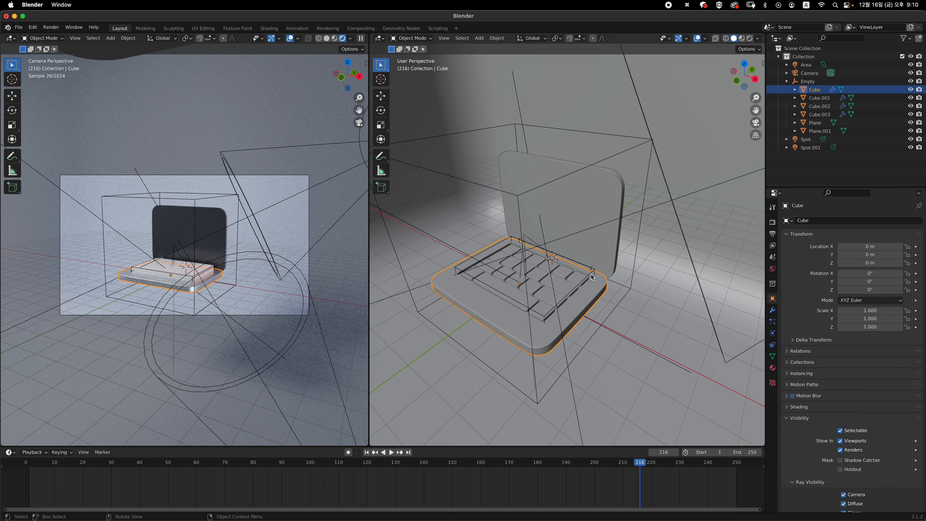
click(592, 276)
scroll(854, 376, down, 5)
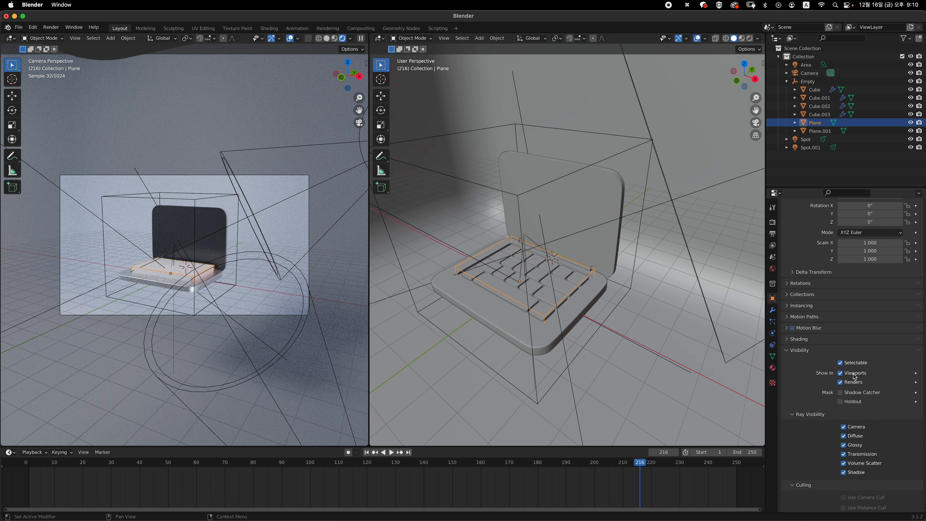
click(841, 374)
click(841, 383)
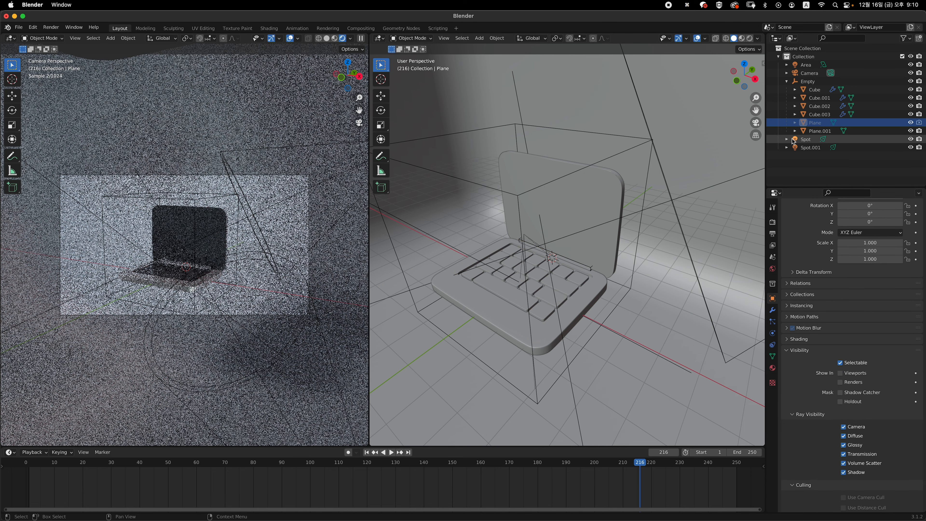
click(589, 266)
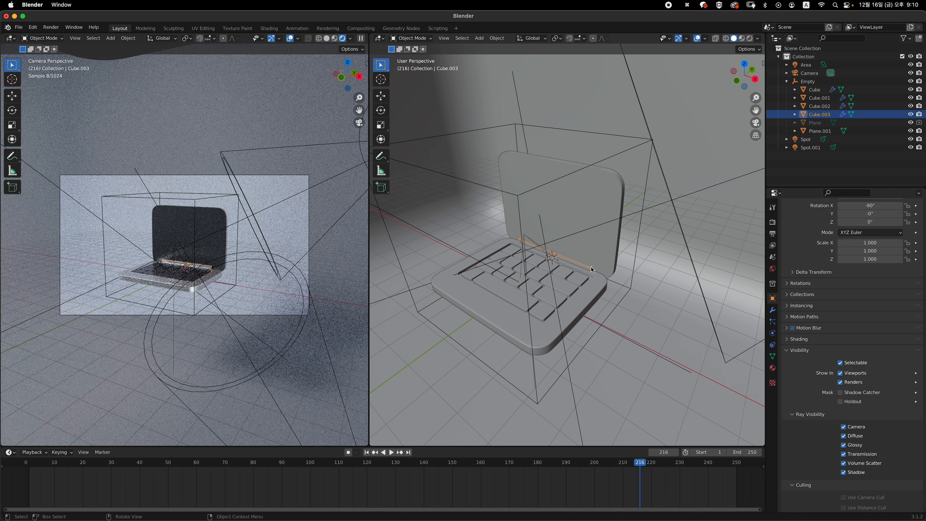
click(841, 373)
click(841, 382)
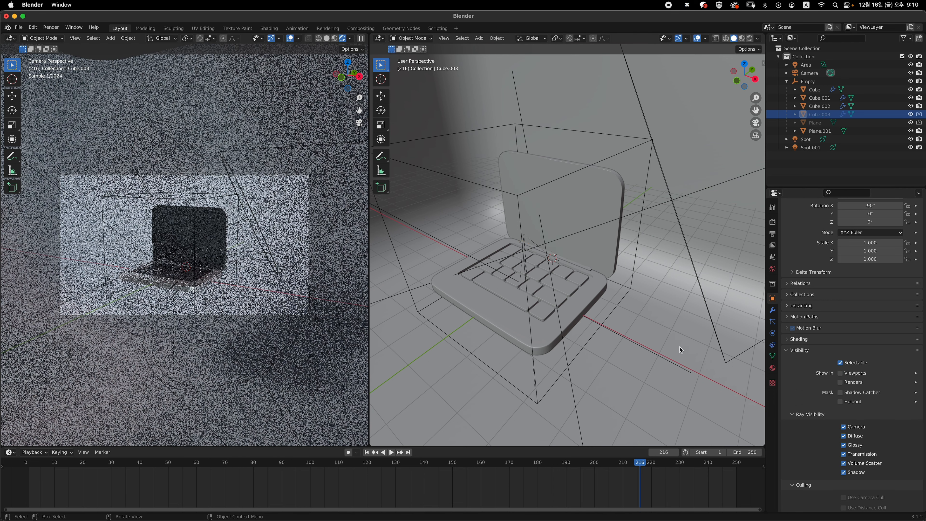
Step: With the empty selected in the front view, enlarge the timeline area and set the current frame to 0
key(KP_1)
scroll(573, 210, down, 3)
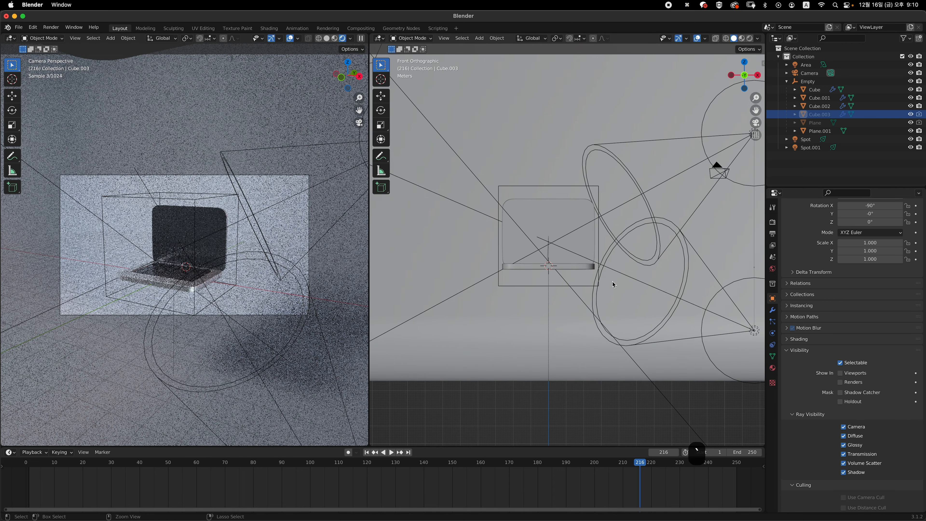
click(589, 287)
middle_drag(589, 287, 667, 288)
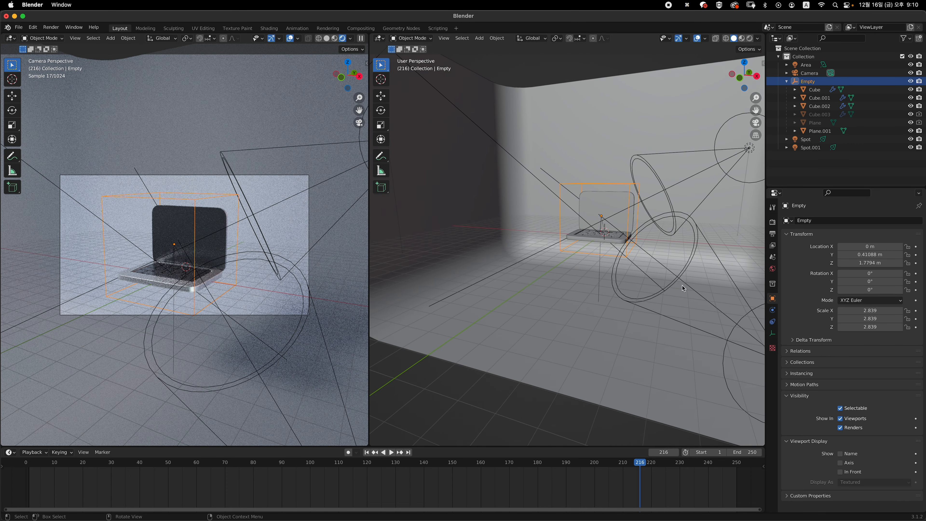
key(KP_1)
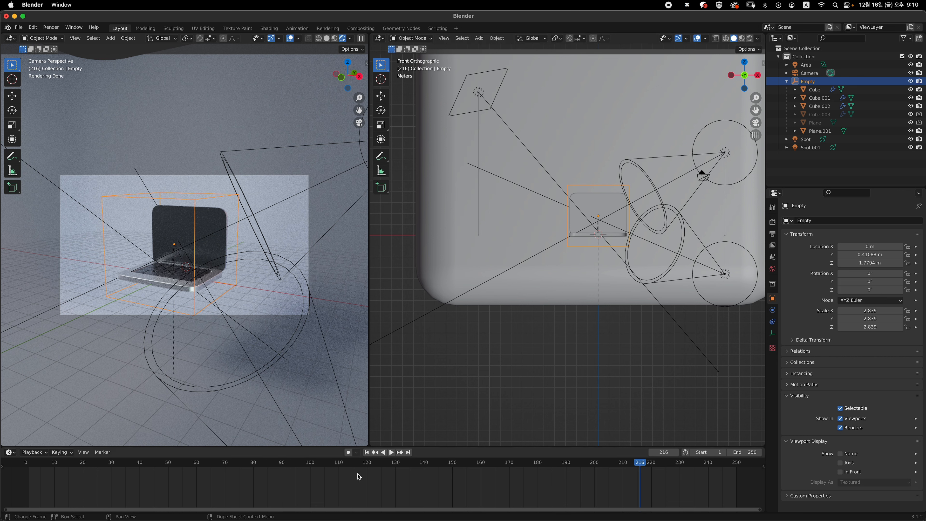
drag(430, 448, 435, 394)
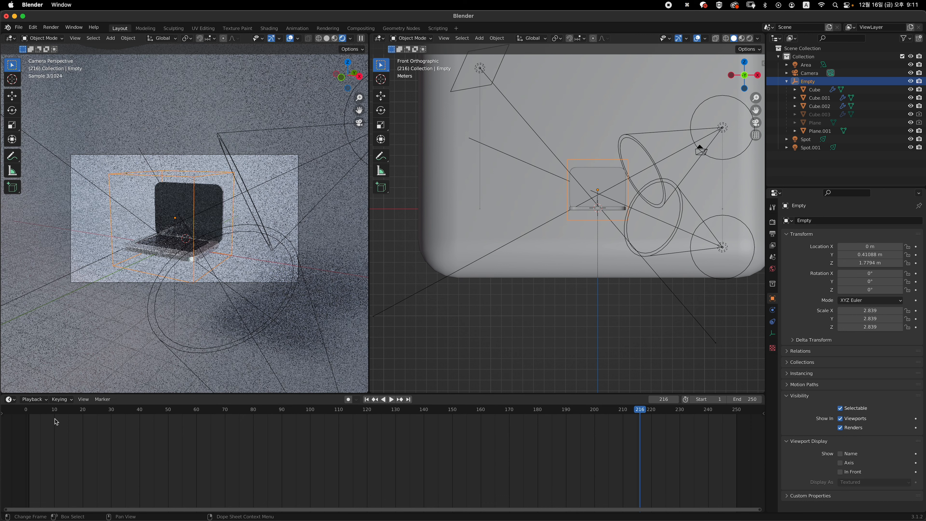
click(27, 411)
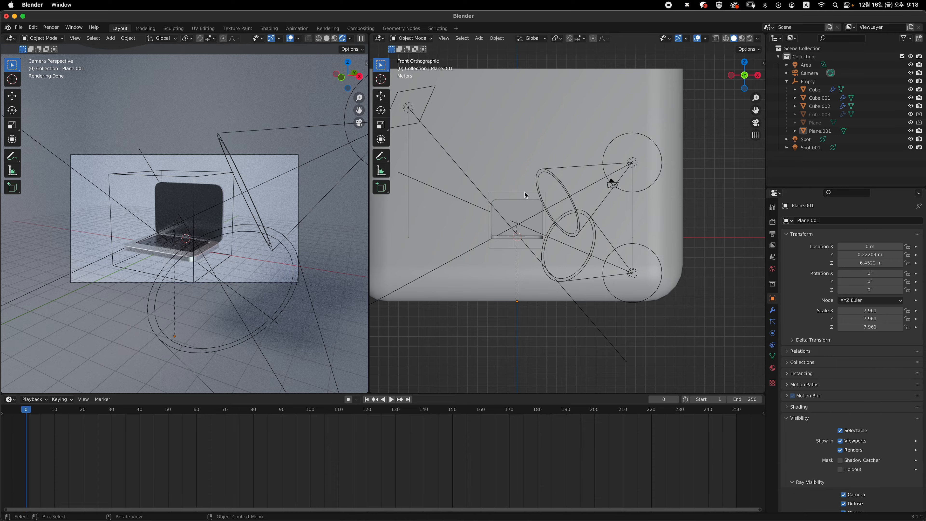
click(524, 192)
key(g)
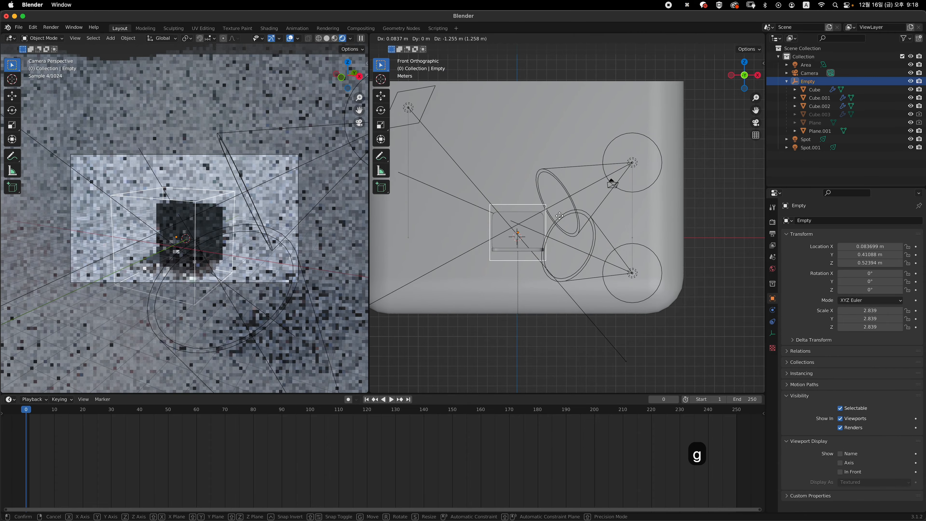
key(z)
click(640, 212)
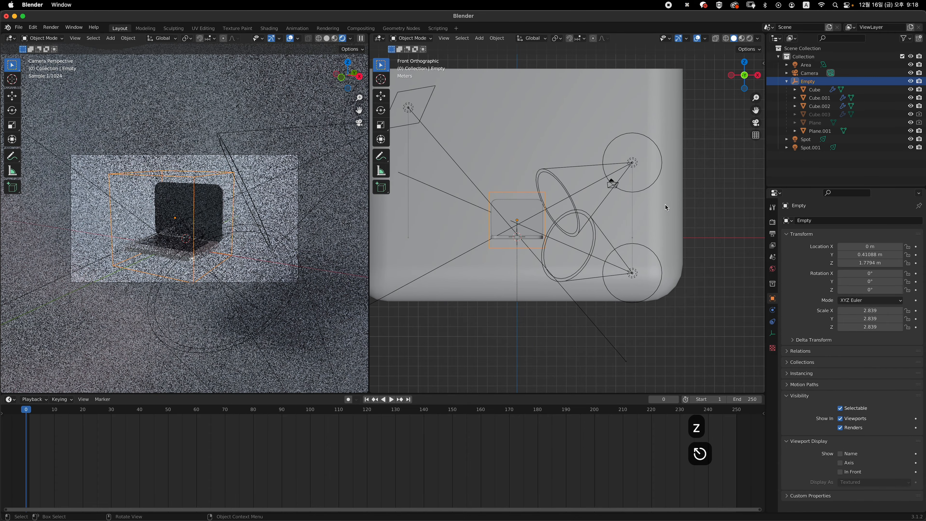
Step: Clear the parent of the backdrop Plane.001 to detach it from the Empty, and deselect it
click(665, 205)
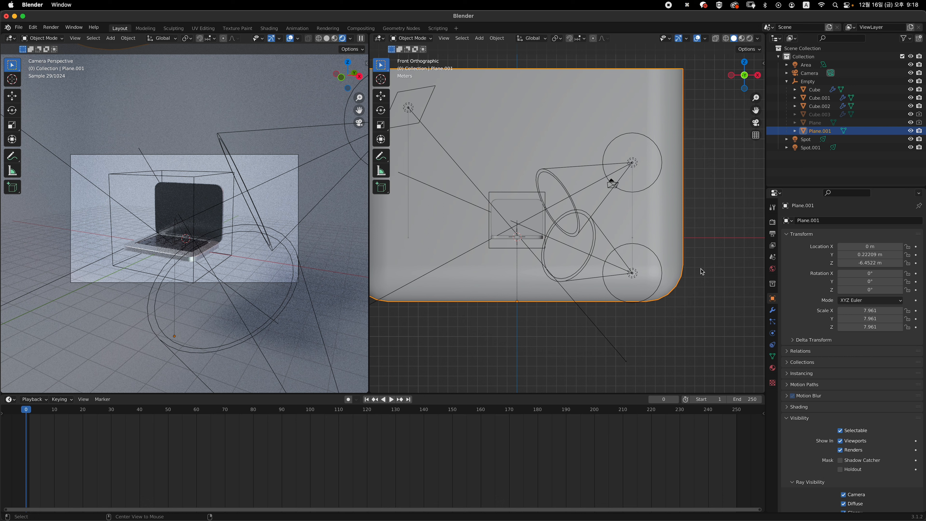
key(alt+p)
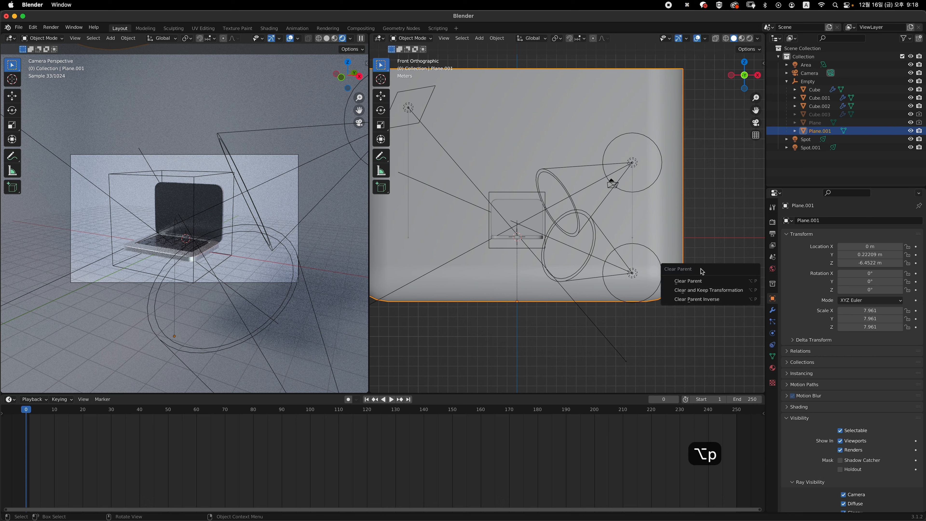
key(Down)
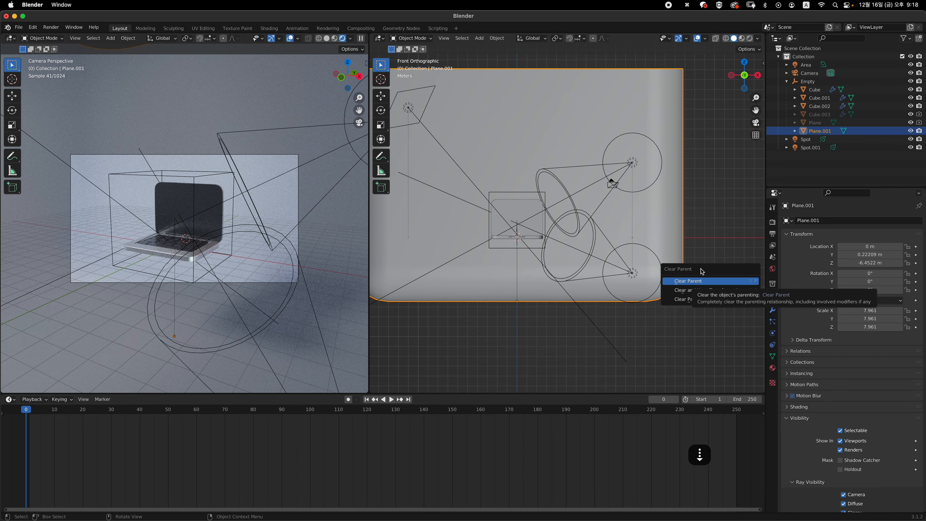
key(Return)
key(super+z)
key(super+z)
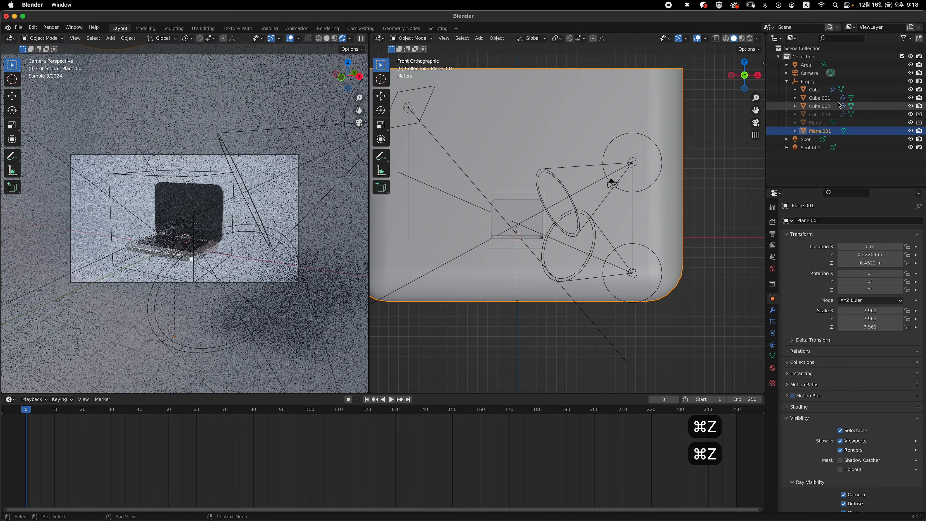
key(shift+super+z)
click(727, 180)
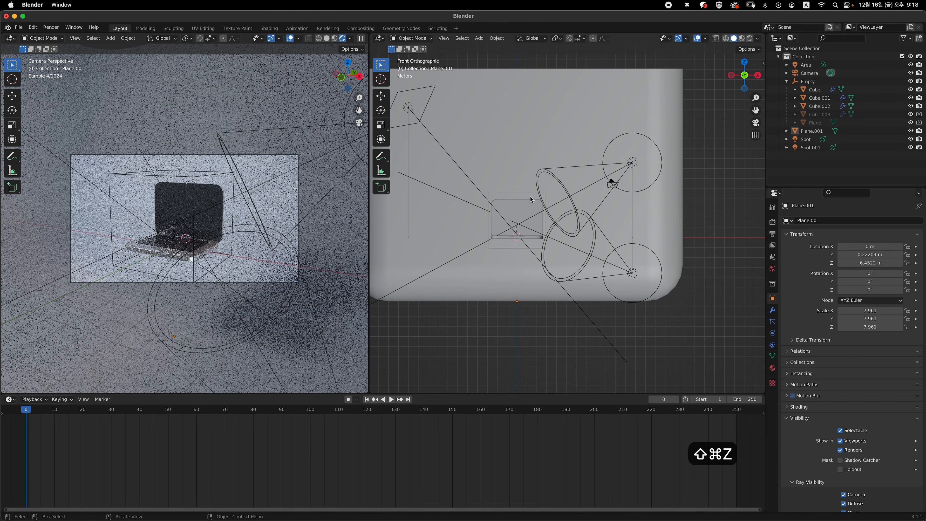
Step: Select the Empty and lower it with the laptop about 9.1 m straight down along global Z
click(533, 198)
key(g)
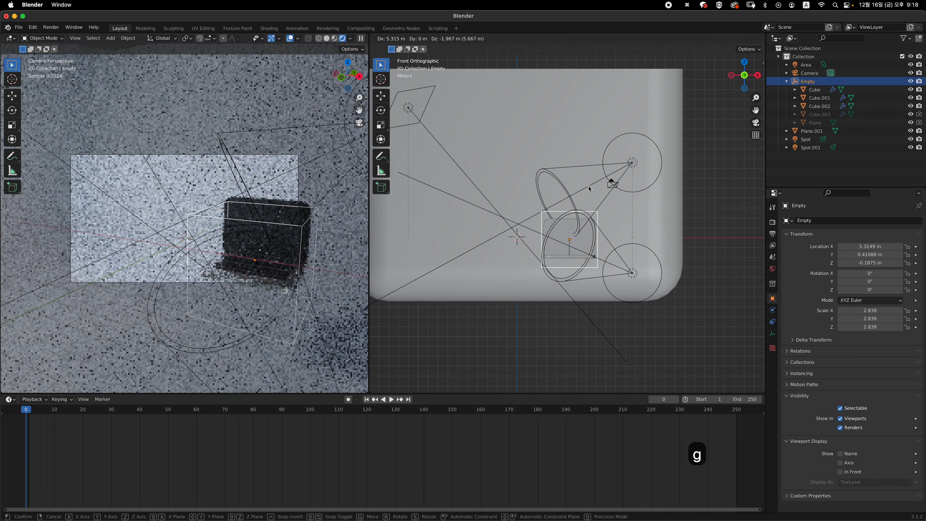
key(Escape)
shift+middle_drag(604, 184, 630, 181)
ctrl+middle_drag(630, 181, 630, 180)
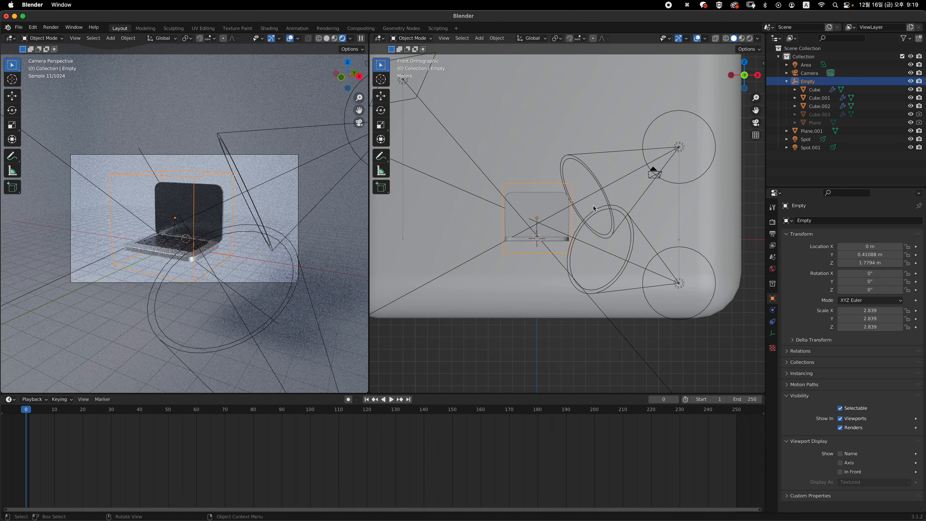
key(g)
key(z)
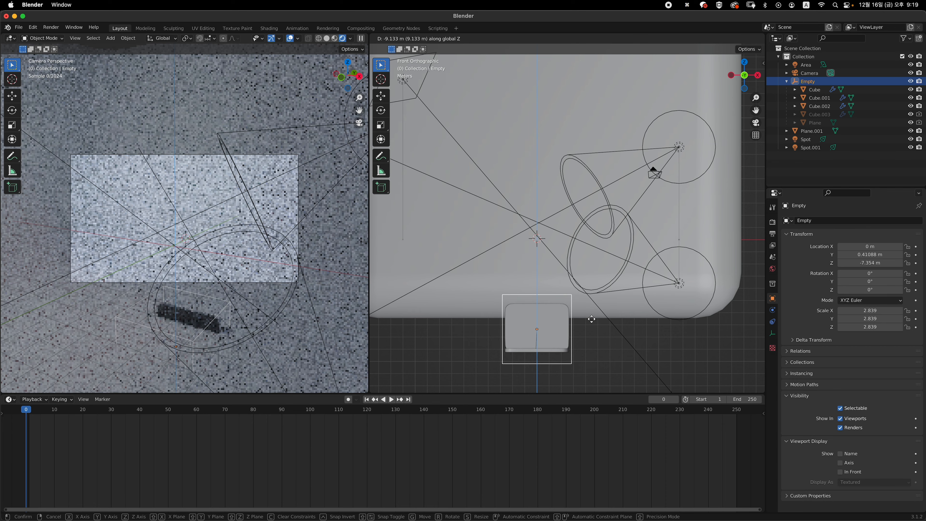
click(591, 320)
Step: Move the lower vertices of the backdrop Plane.001 down about 6.06 m along global Z
scroll(592, 312, down, 1)
shift+middle_drag(592, 313, 610, 284)
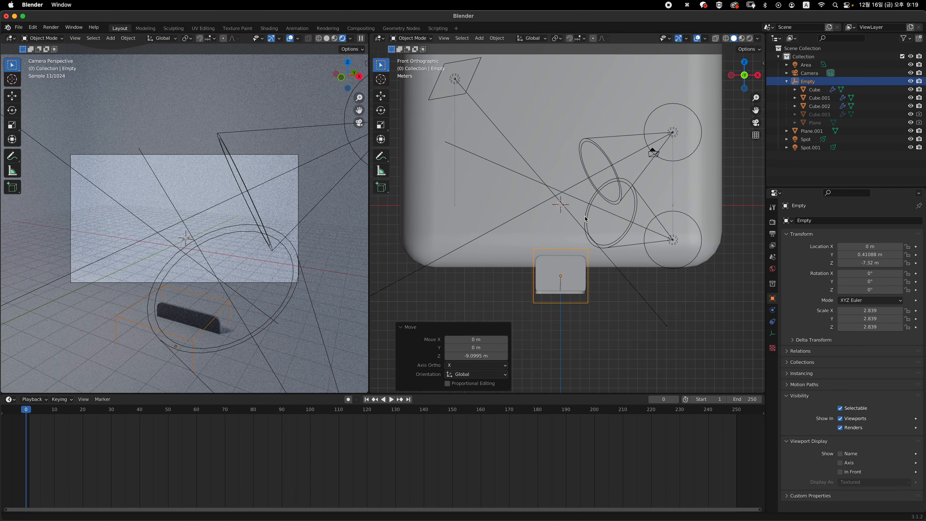
scroll(588, 241, down, 1)
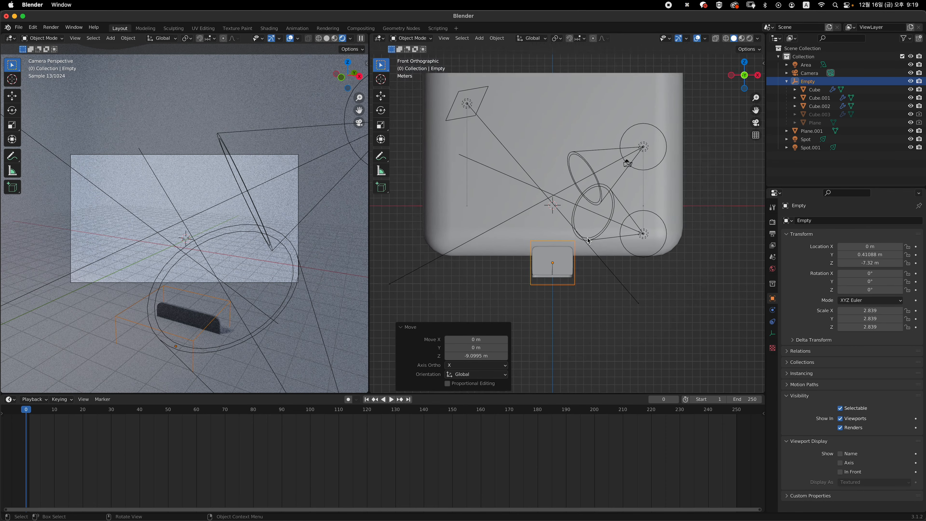
click(523, 231)
key(Tab)
key(1)
key(alt+z)
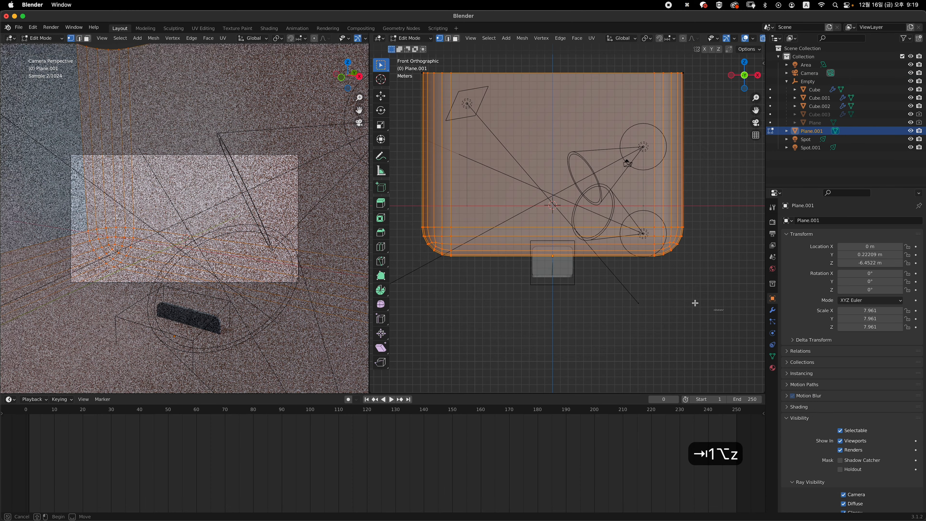
drag(724, 310, 403, 199)
key(g)
key(z)
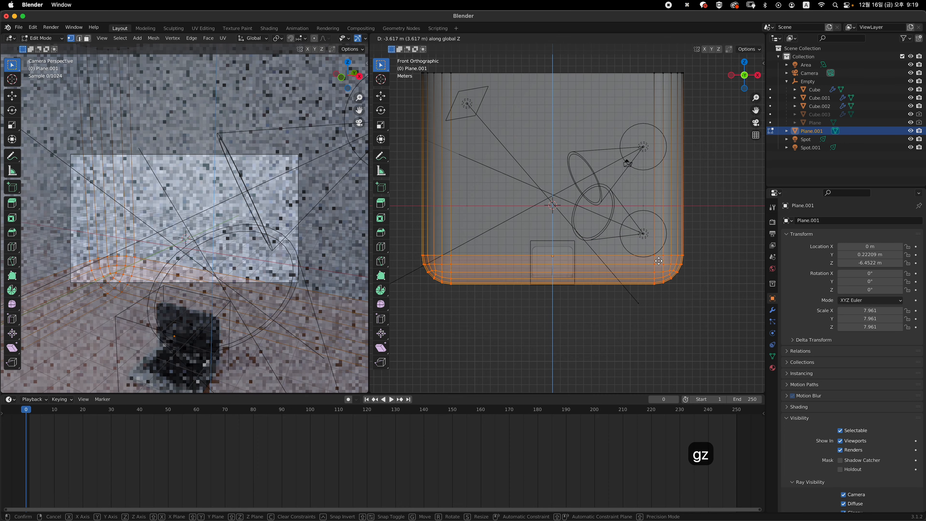
click(660, 276)
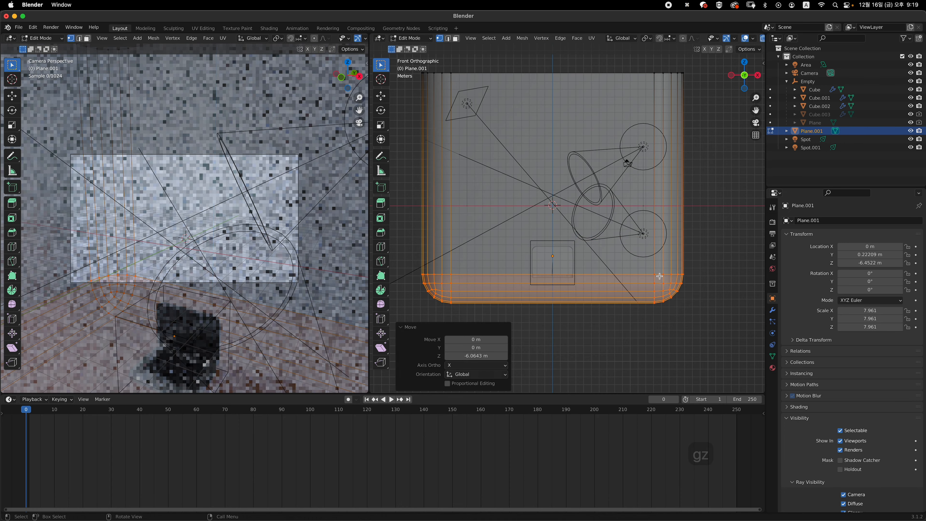
key(Tab)
key(alt+z)
Step: Select the Empty and rotate it about 25.5° around the global X axis
middle_drag(659, 276, 607, 241)
click(568, 272)
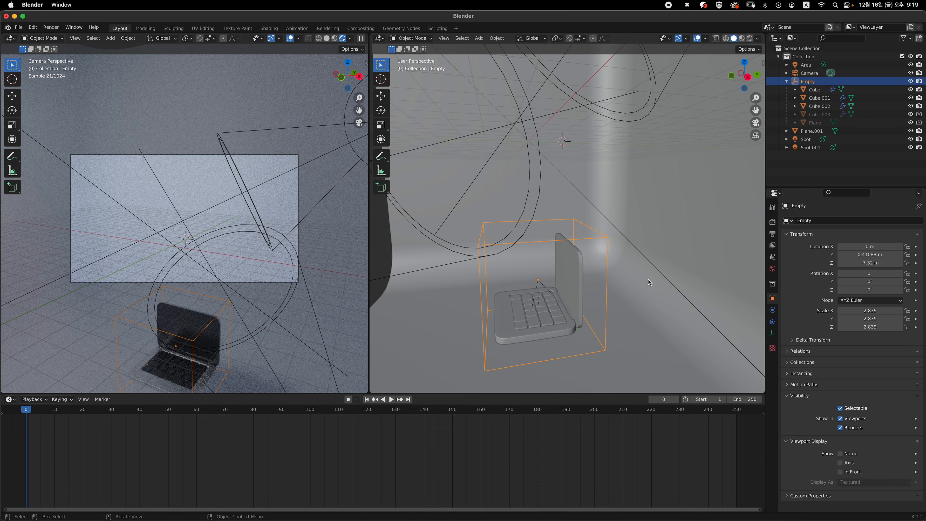
key(r)
key(x)
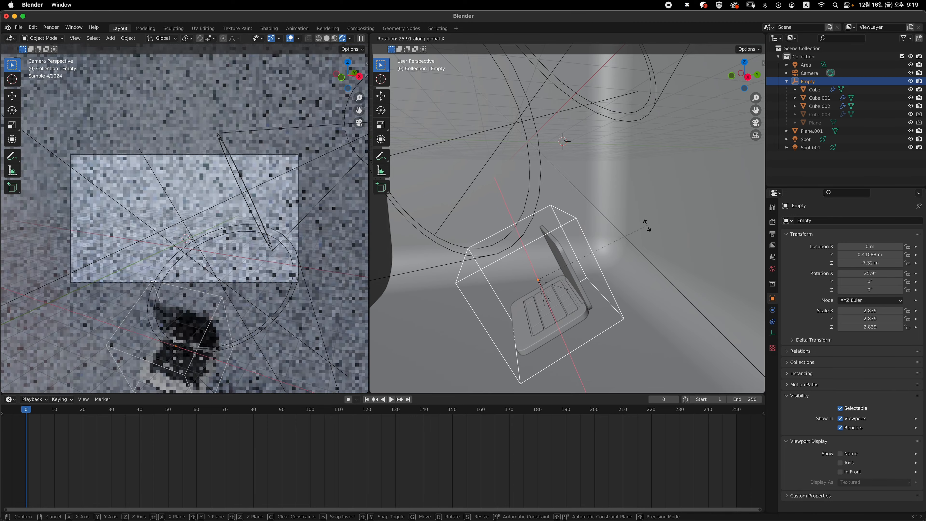
click(634, 237)
Step: Insert a Location & Rotation keyframe for the Empty at frame 0
middle_drag(634, 237, 640, 204)
scroll(642, 208, down, 5)
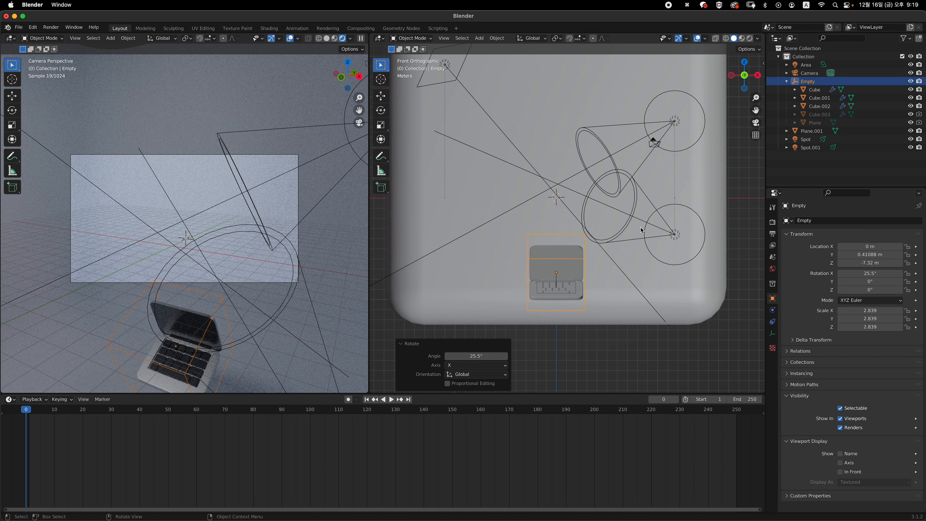
key(i)
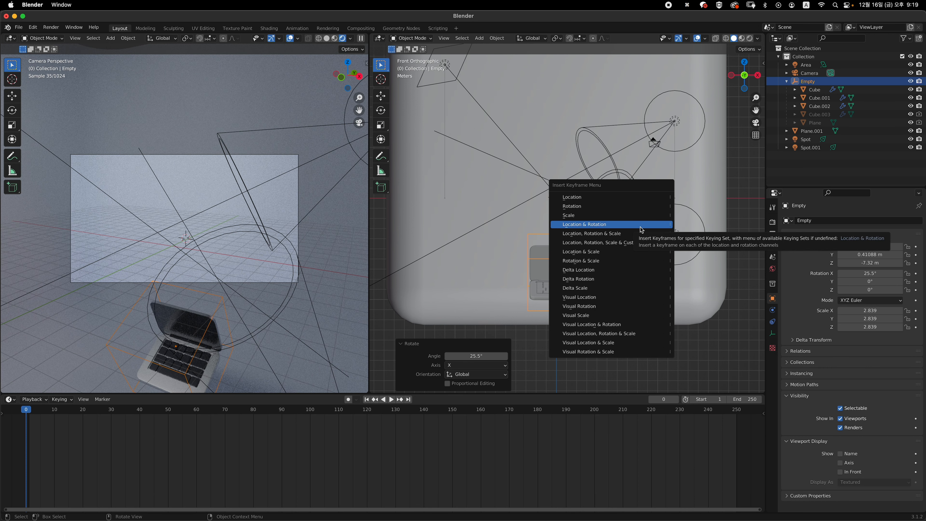
key(i)
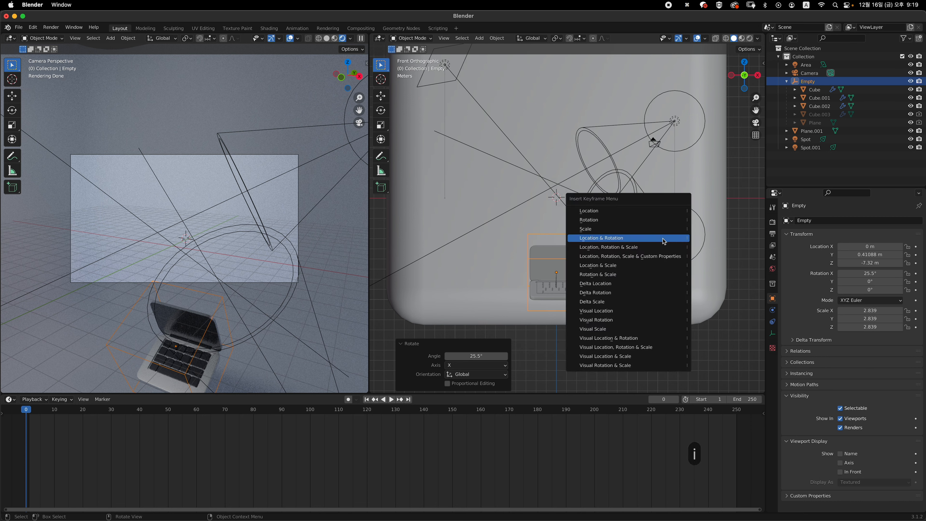
click(663, 239)
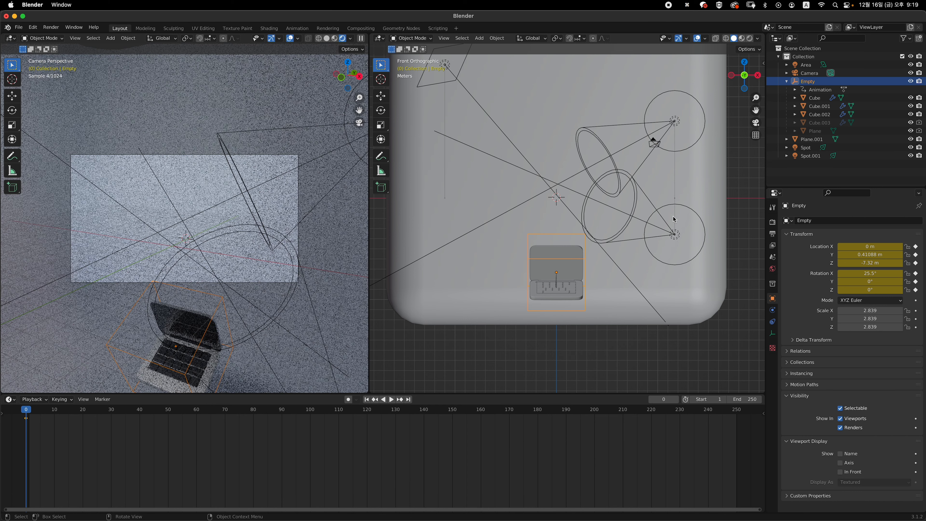
Step: At frame 40, raise the Empty about 9.1 m along global Z
click(140, 410)
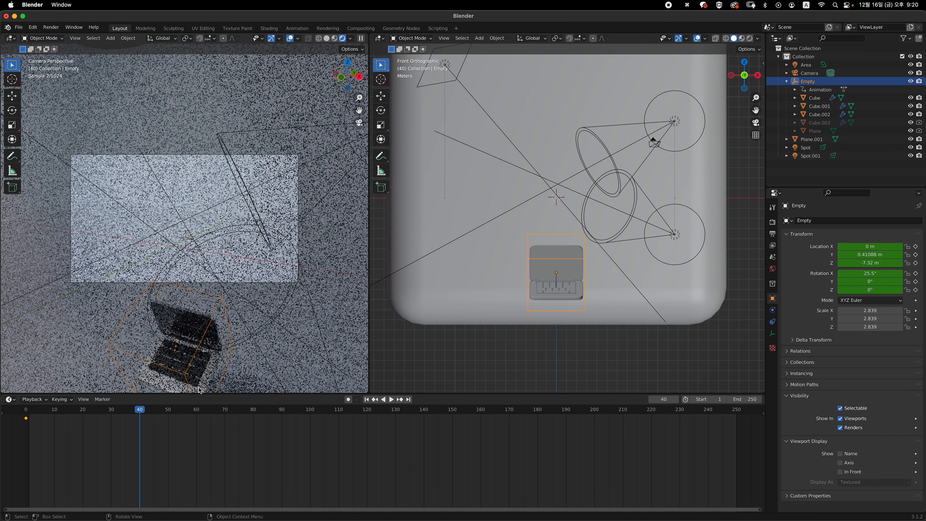
shift+middle_drag(650, 262, 634, 282)
key(g)
key(z)
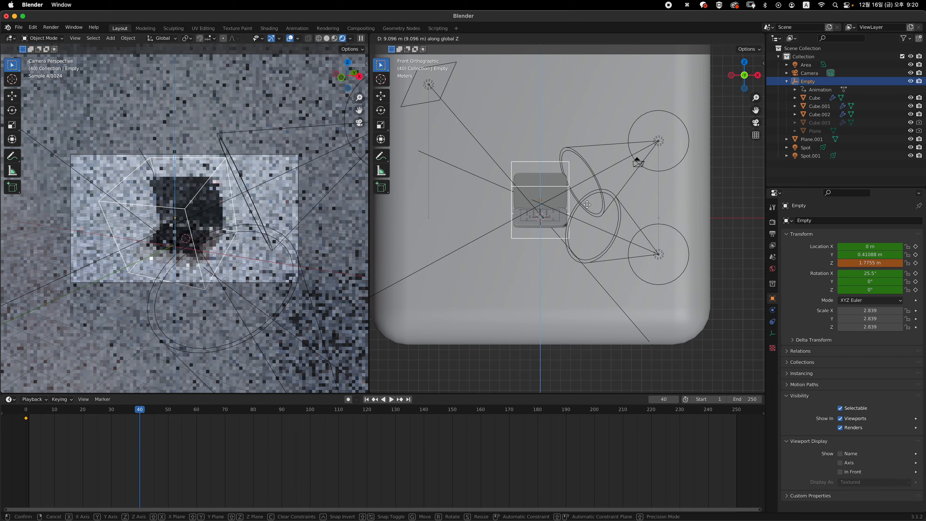
click(585, 204)
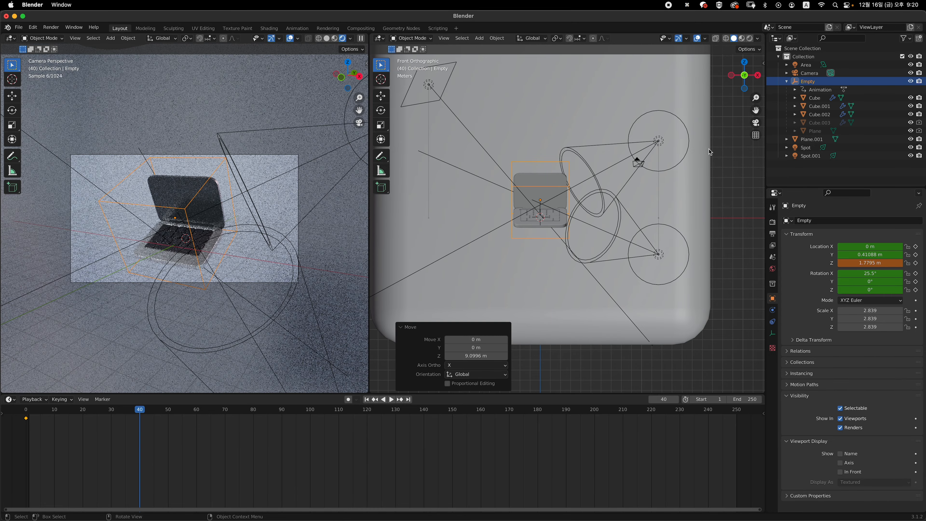
Step: Set the Empty's Z rotation to 360° and insert a Location & Rotation keyframe at frame 40
key(n)
click(709, 131)
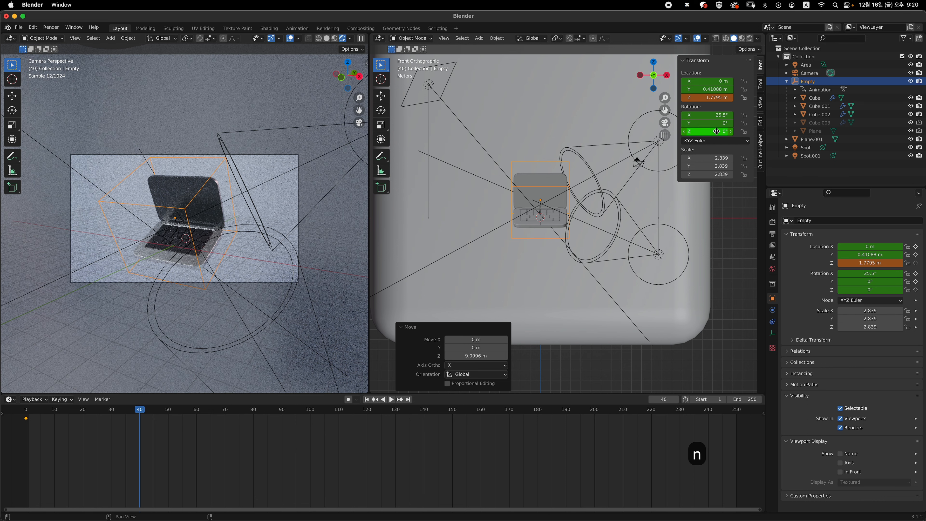
text(360)
key(Return)
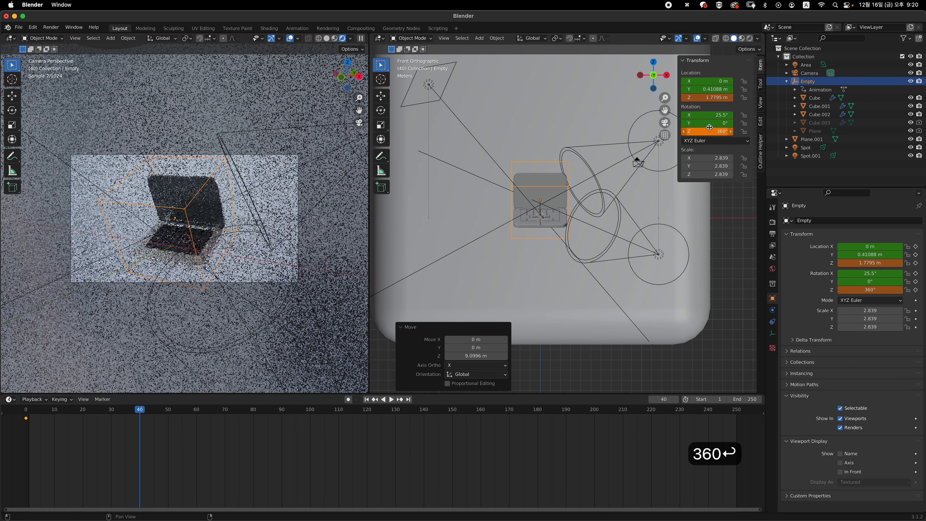
key(i)
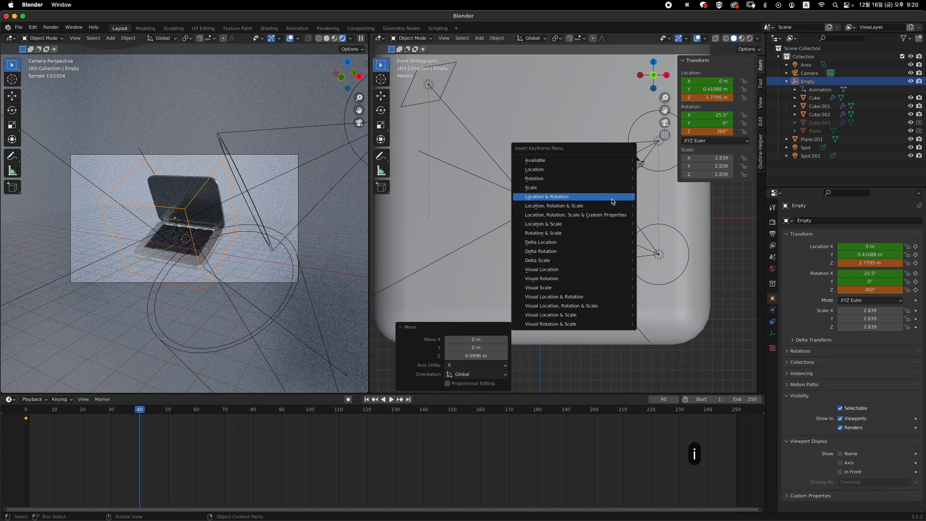
click(612, 202)
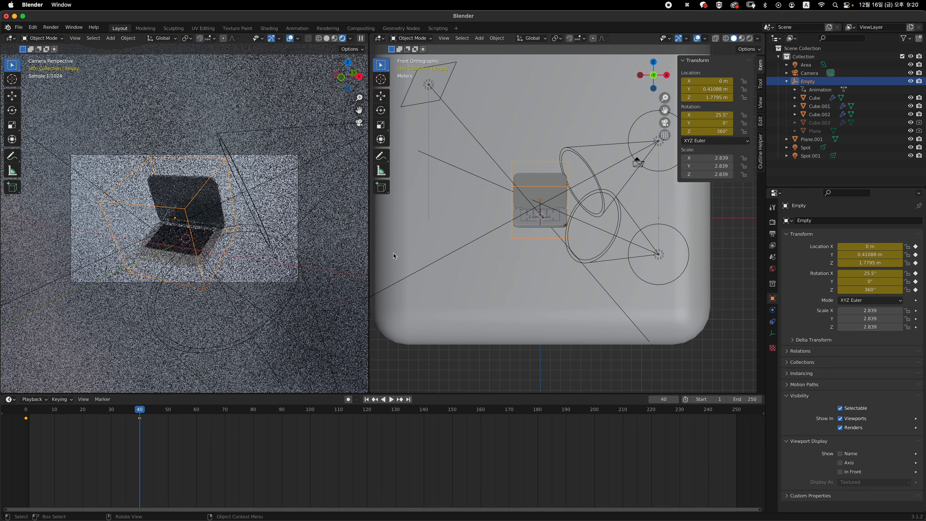
Step: Switch the camera view's shading from rendered to Material Preview
click(334, 39)
click(329, 39)
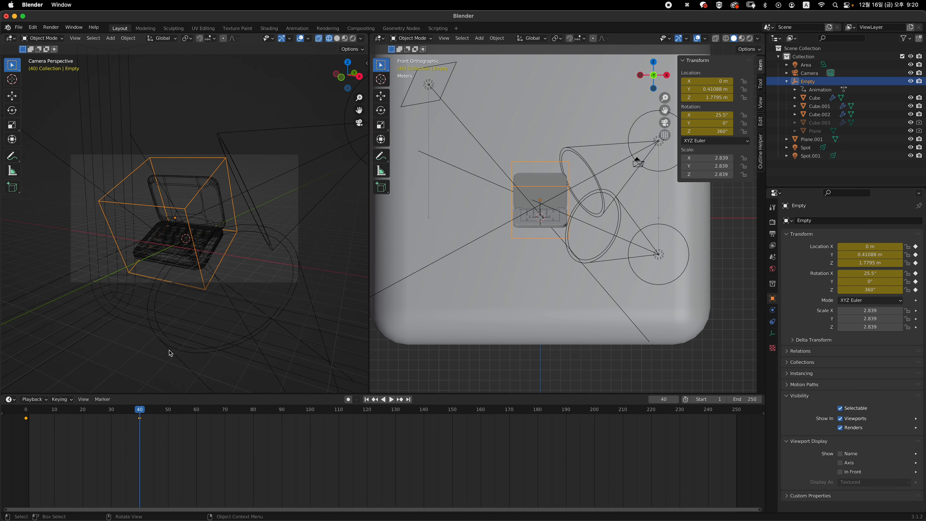
click(345, 38)
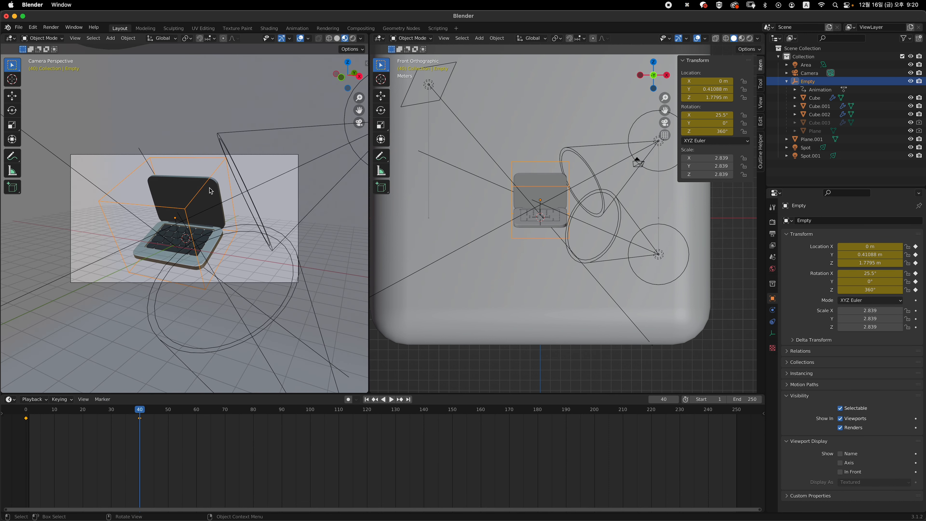
Step: Play the animation from frame 0 twice to check the laptop's rise and spin
key(shift+Left)
key(space)
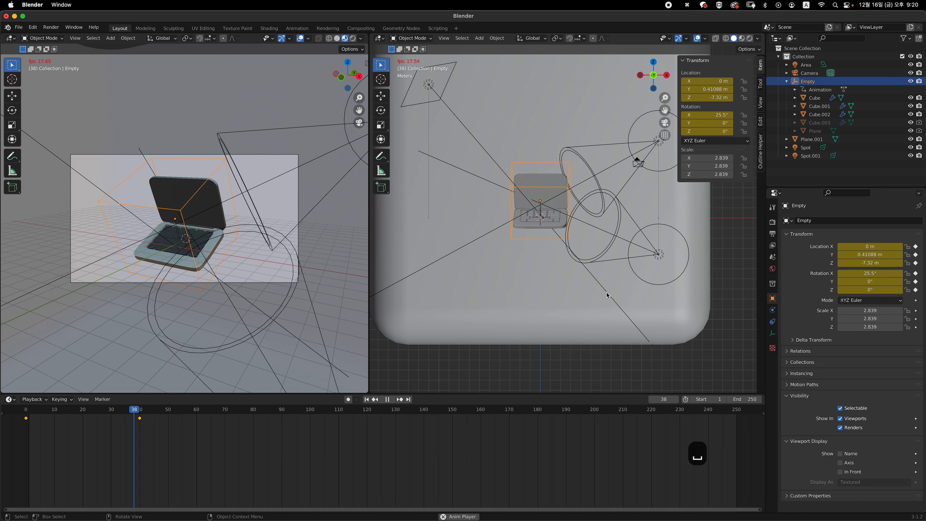
key(space)
key(shift+Left)
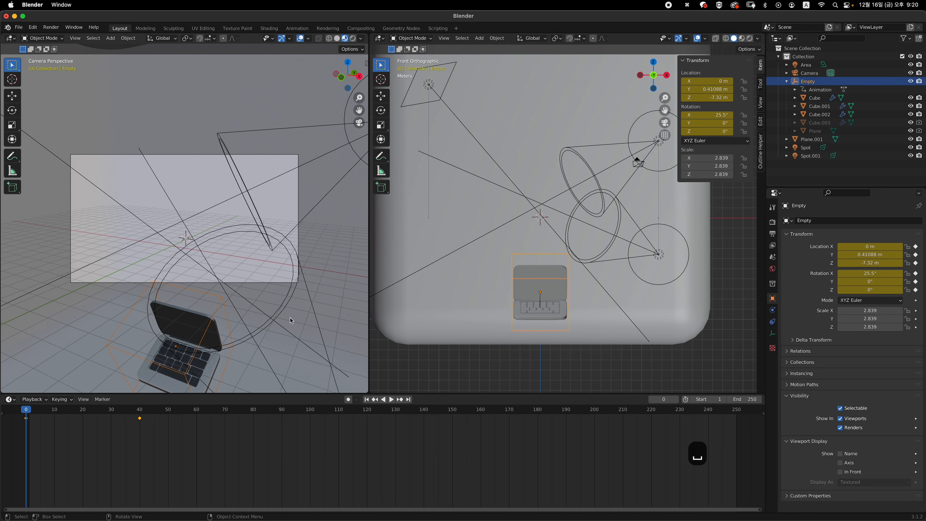
key(space)
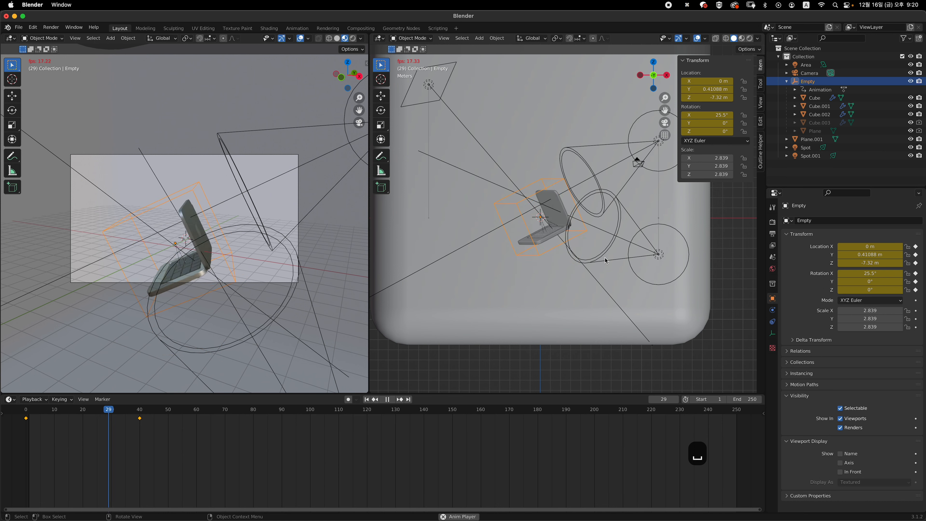
key(space)
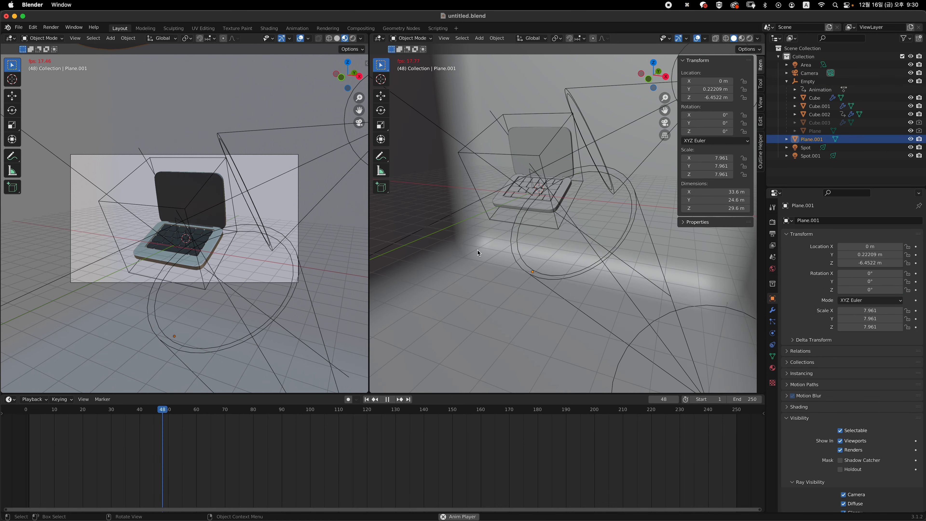
Step: Replay the animation from the start to review the lid opening during the spin, and return to frame 0
key(space)
key(shift+Left)
key(space)
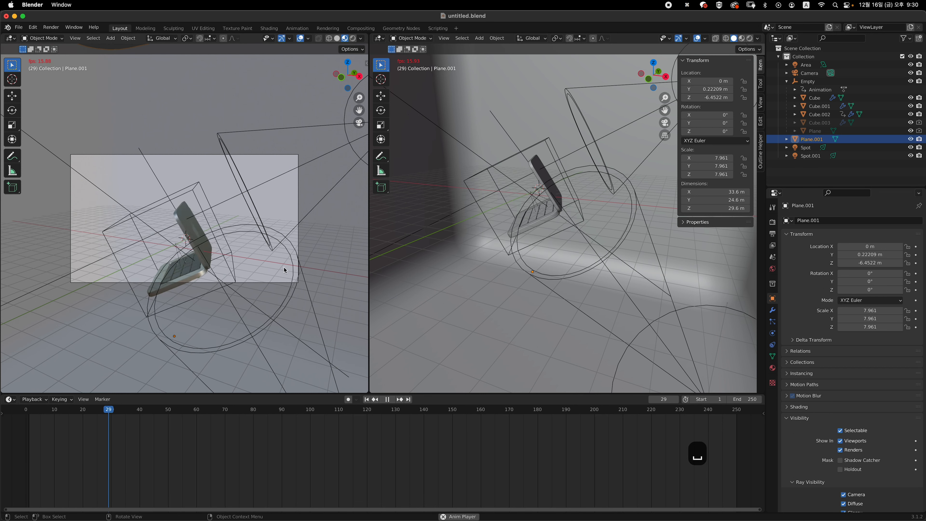
key(space)
drag(46, 410, 1, 399)
key(space)
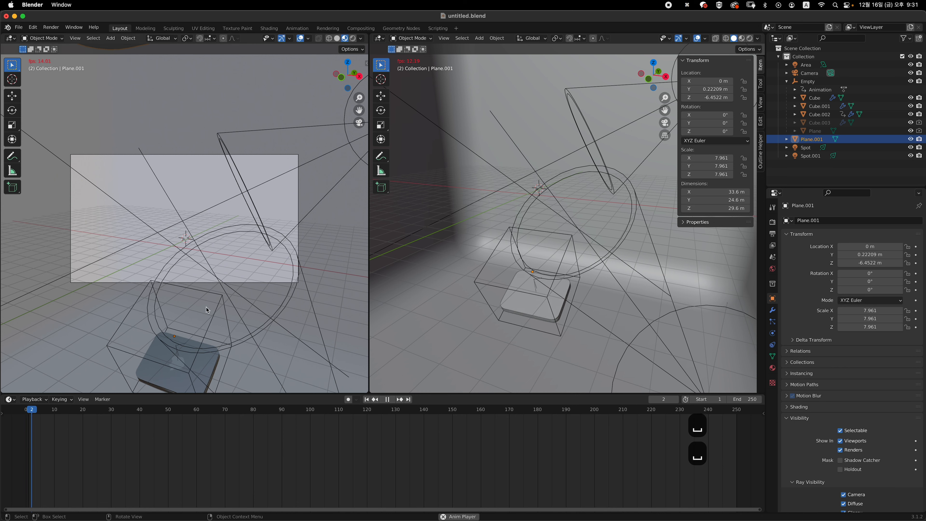
key(space)
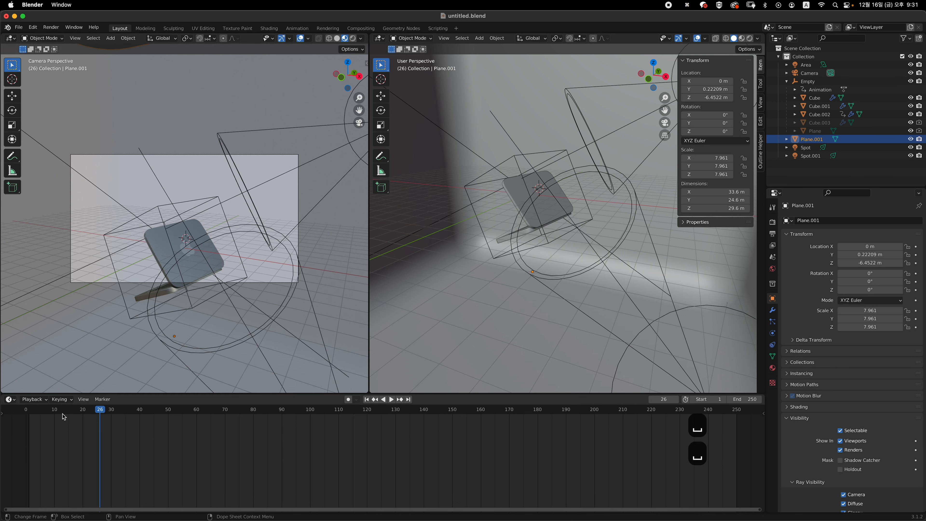
key(shift+Left)
Step: Select the Empty and change the timeline area to the Graph Editor to show its animation curves
middle_drag(552, 283, 574, 274)
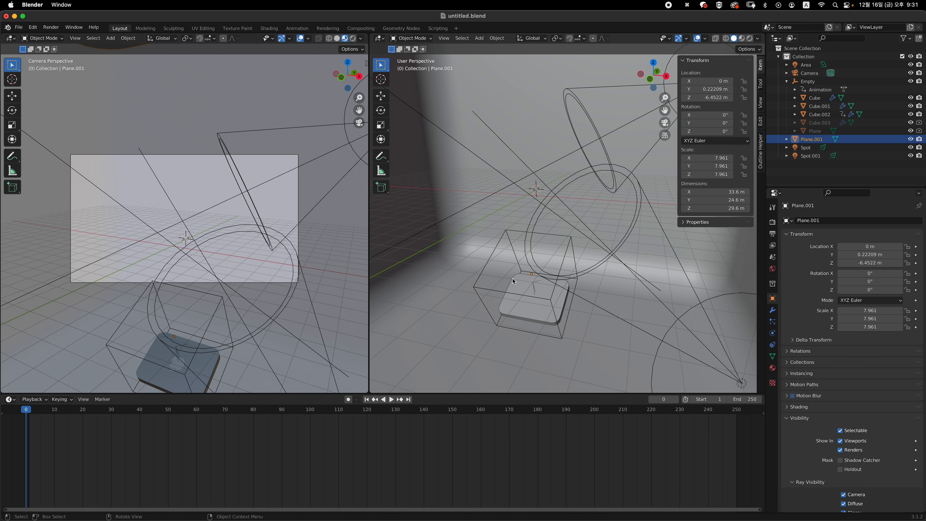
click(486, 265)
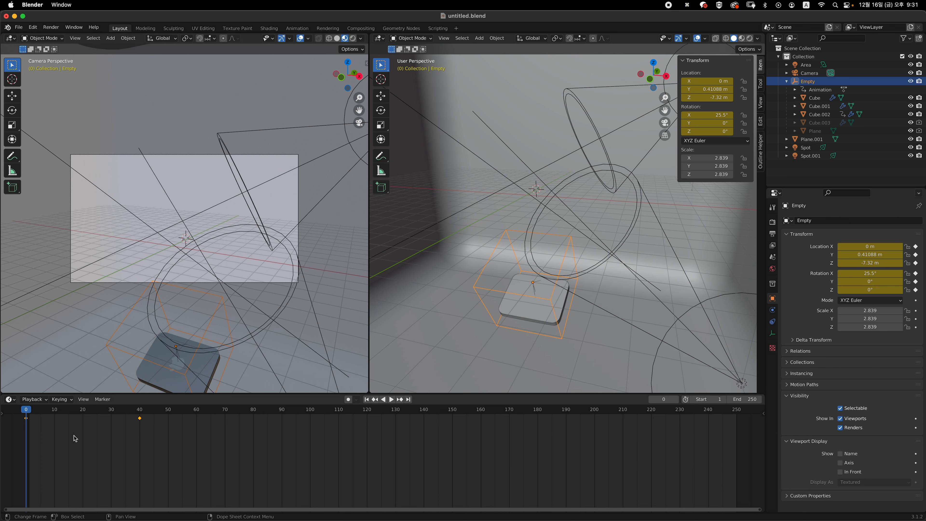
click(10, 400)
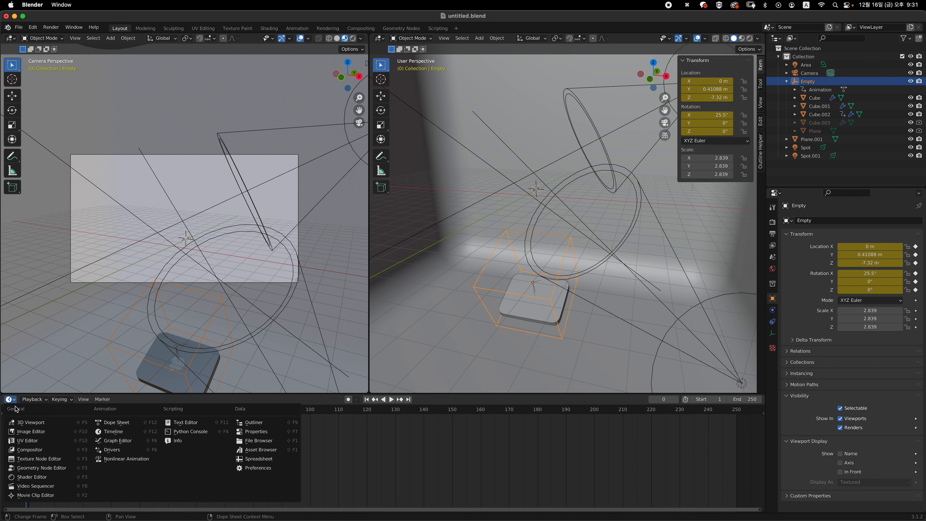
click(139, 443)
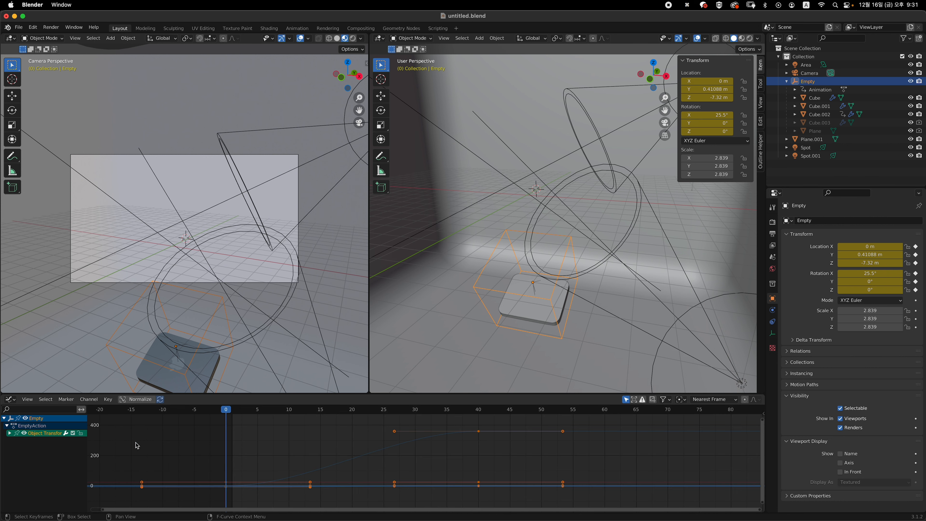
scroll(341, 453, down, 3)
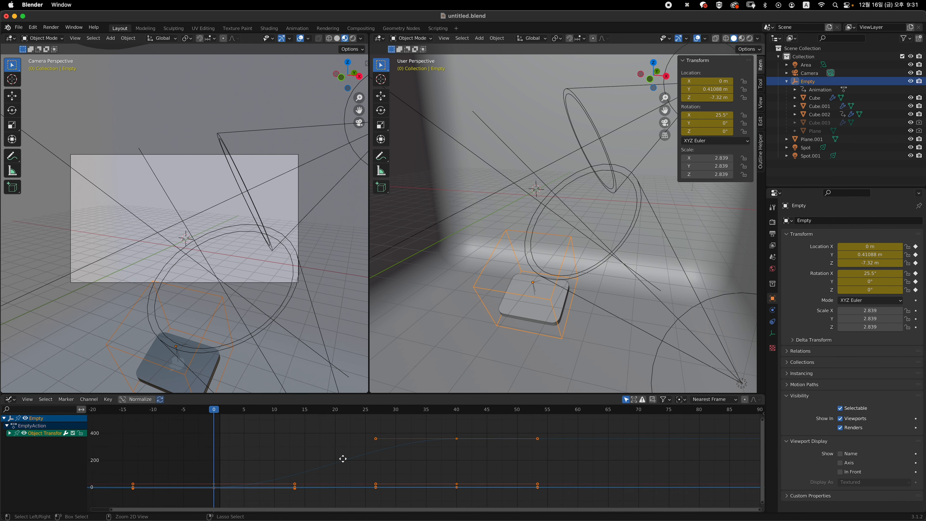
Step: Expand the Empty's Object Transforms channels and hide every curve except Z Location and Z Euler Rotation
scroll(365, 446, up, 2)
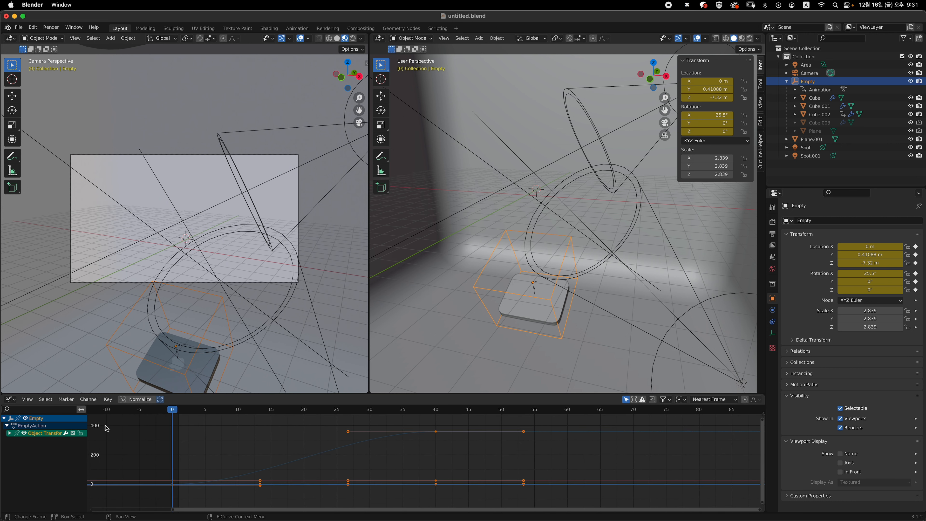
click(9, 433)
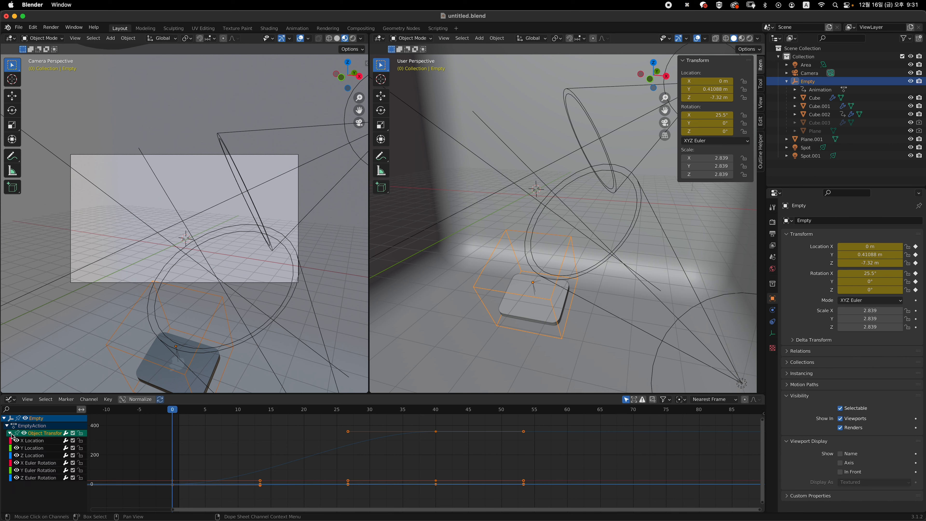
click(45, 443)
click(45, 463)
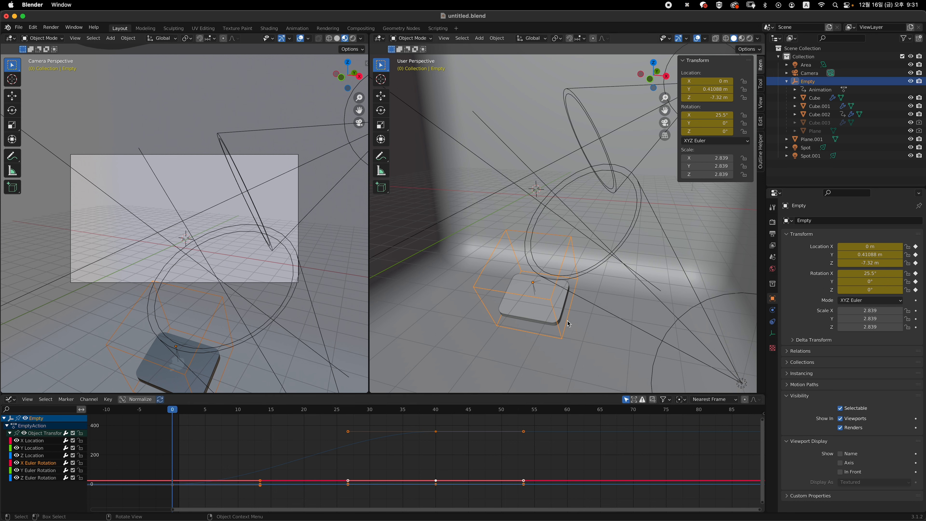
mouse_move(563, 327)
middle_down()
mouse_move(596, 314)
mouse_move(553, 327)
middle_up()
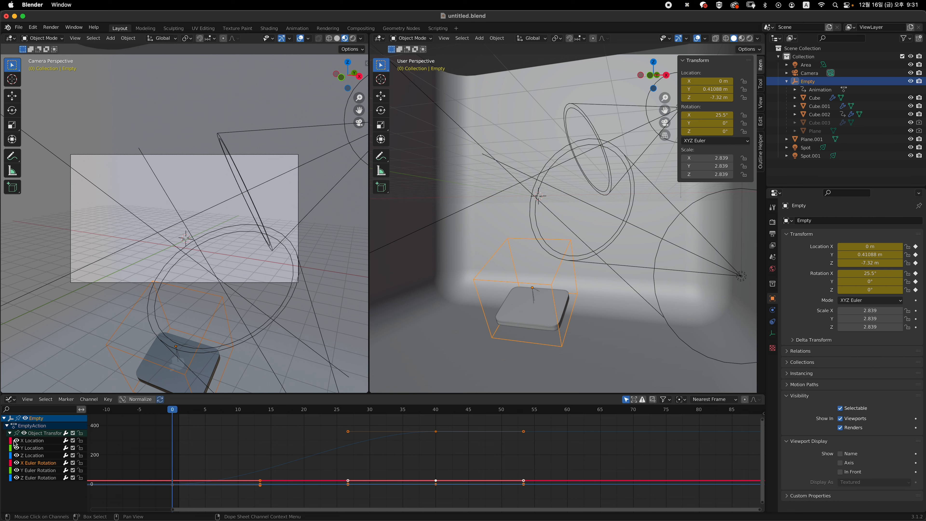
drag(15, 441, 16, 471)
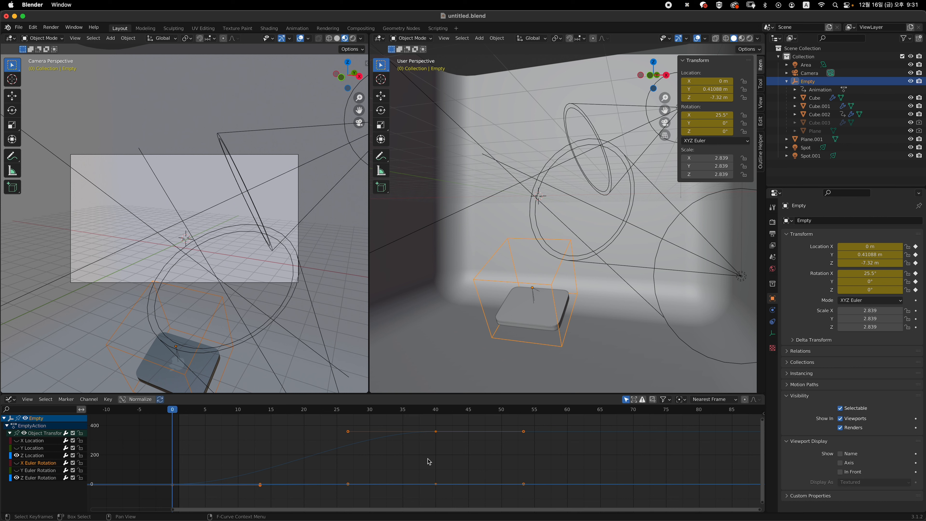
click(438, 459)
middle_drag(473, 442, 484, 442)
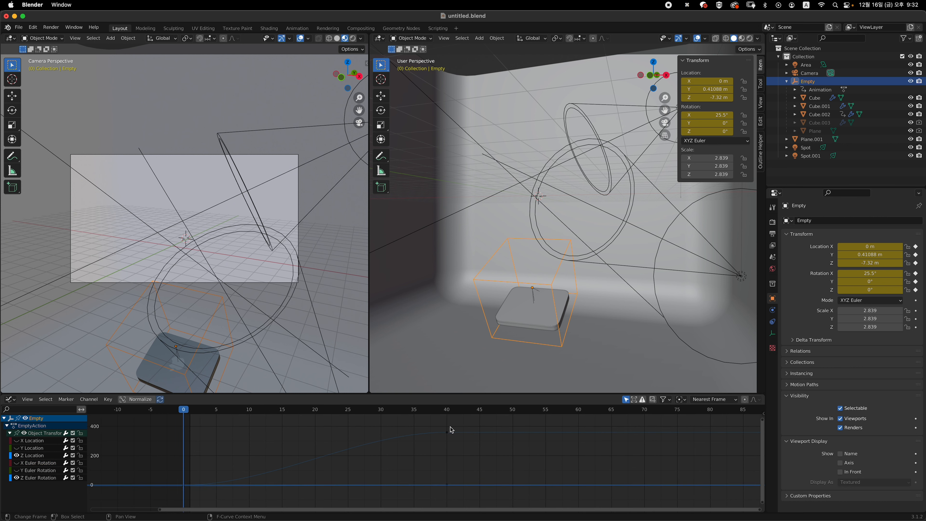
Step: Play the animation twice from the start to judge the current easing, and scrub the timeline to frame 42
key(space)
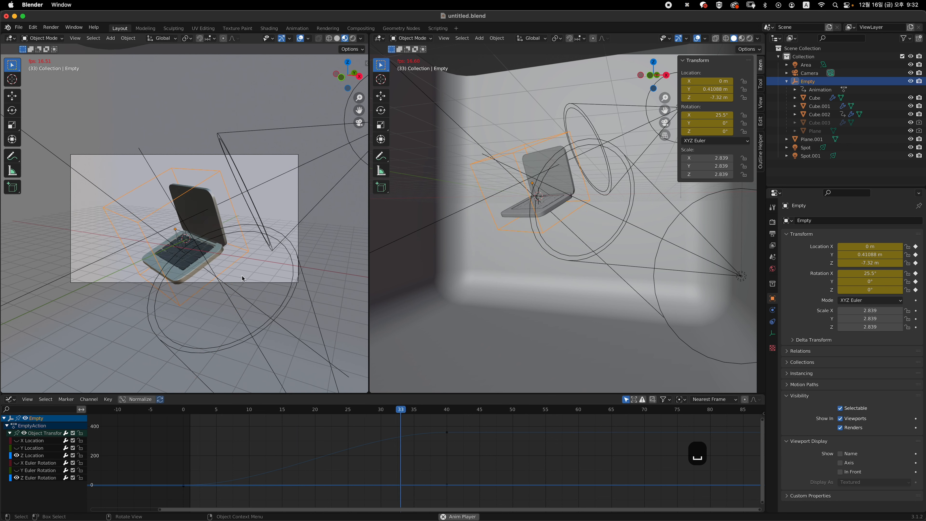
key(space)
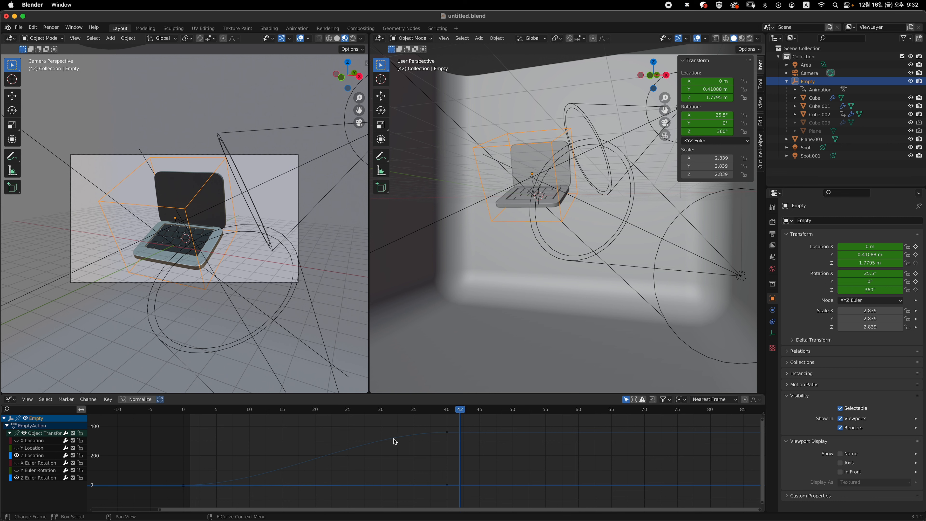
drag(234, 408, 168, 415)
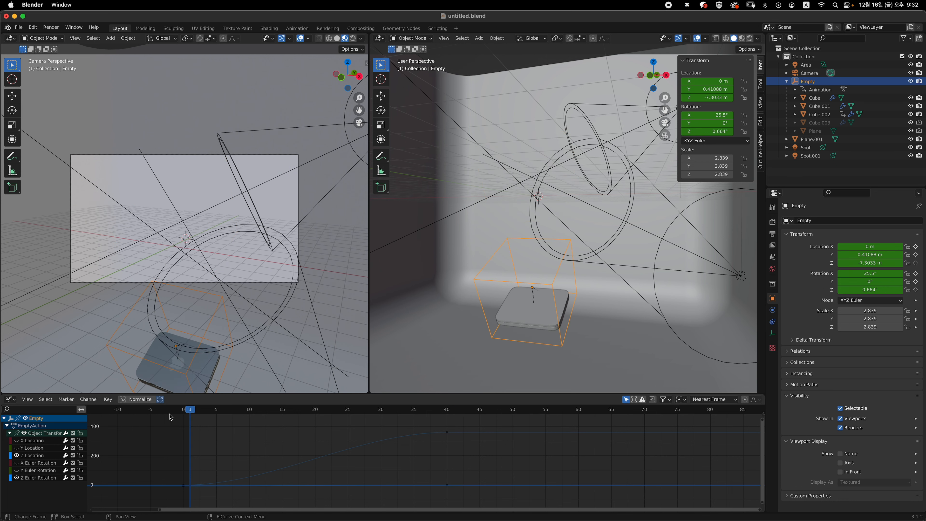
mouse_move(6, 520)
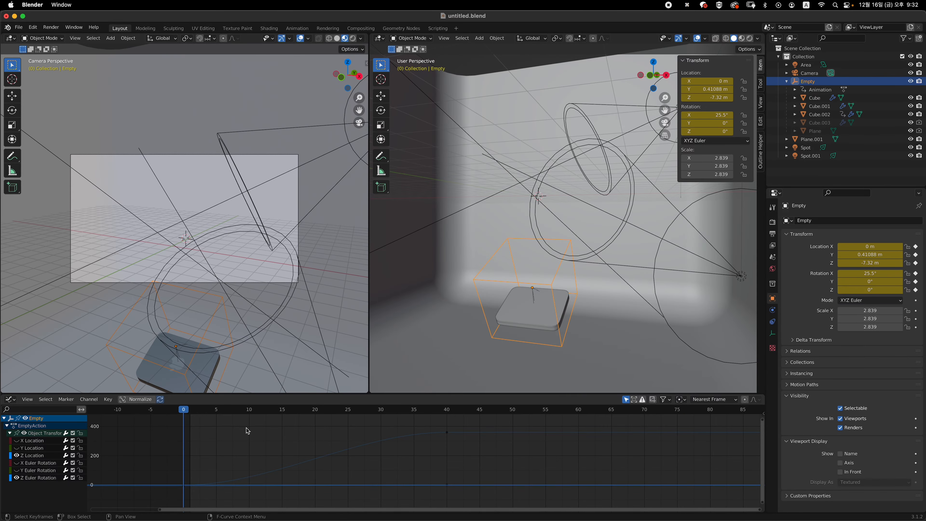
key(space)
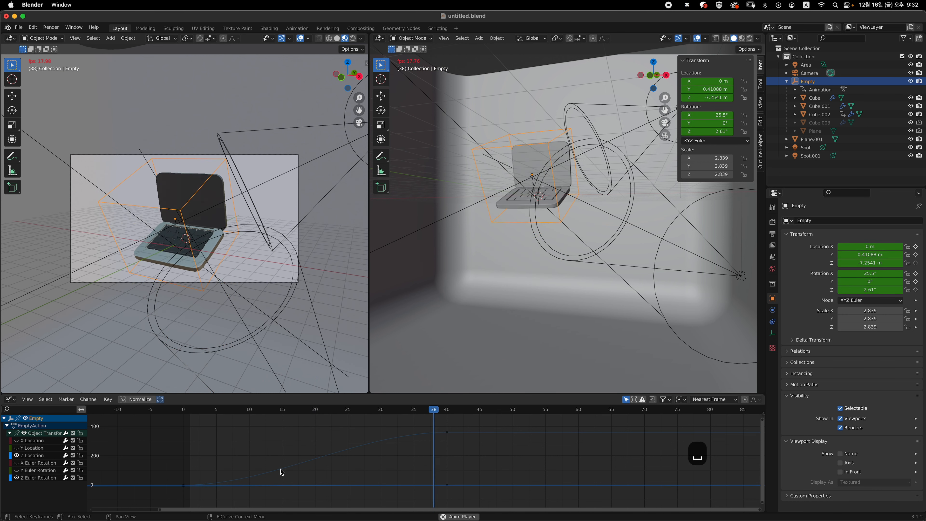
key(space)
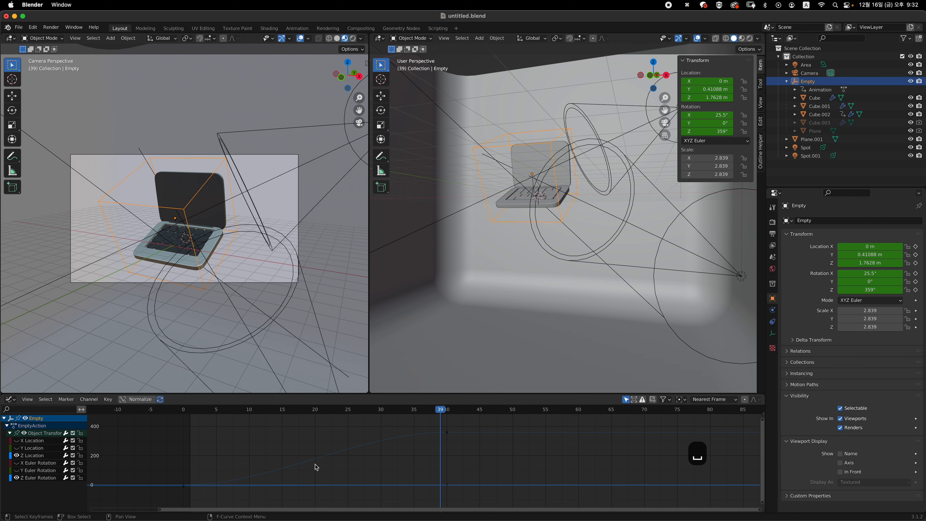
drag(340, 413, 460, 412)
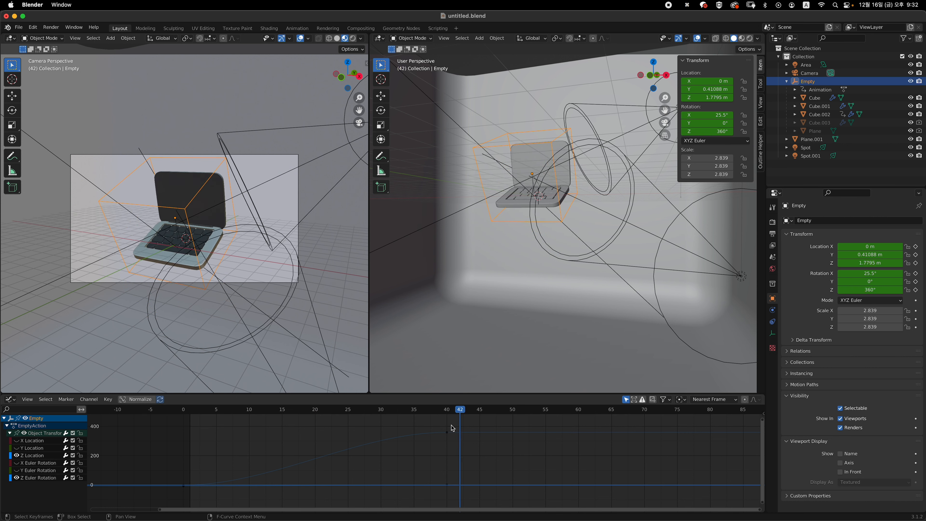
Step: Select the frame 40 keyframes of Z Location and Z Euler Rotation and stretch their incoming handles horizontally toward earlier frames
key(b)
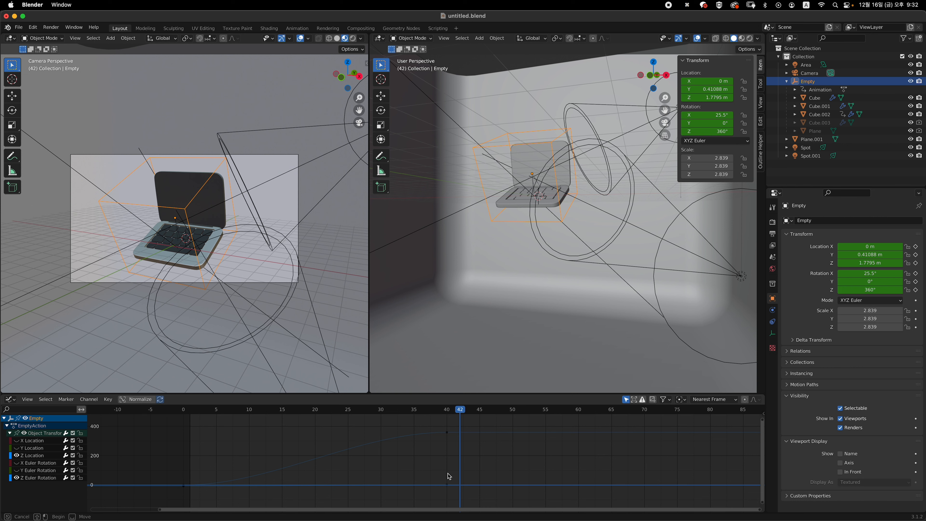
drag(420, 419, 458, 497)
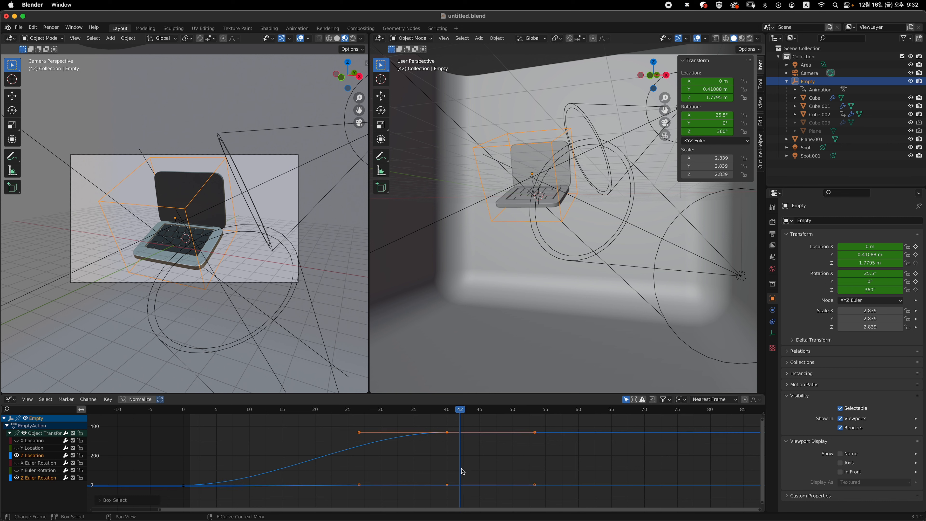
middle_drag(453, 445, 496, 445)
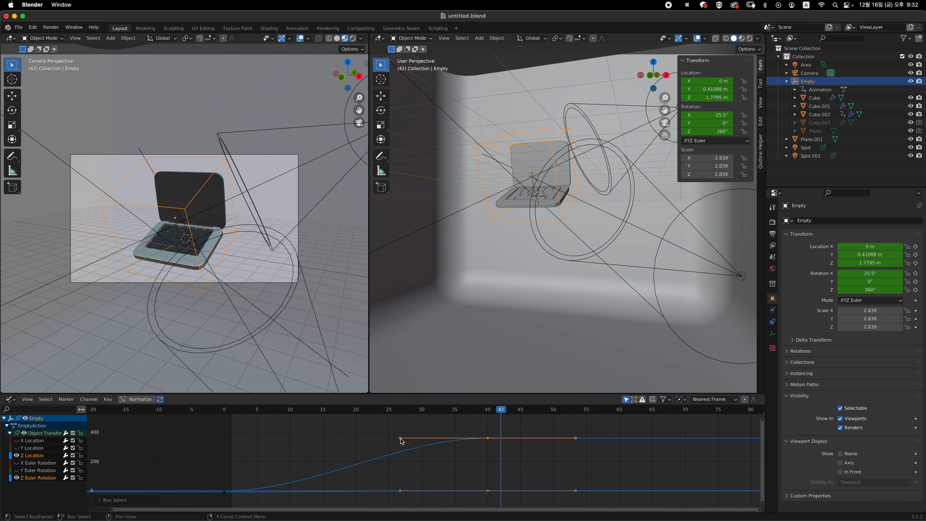
drag(399, 439, 333, 438)
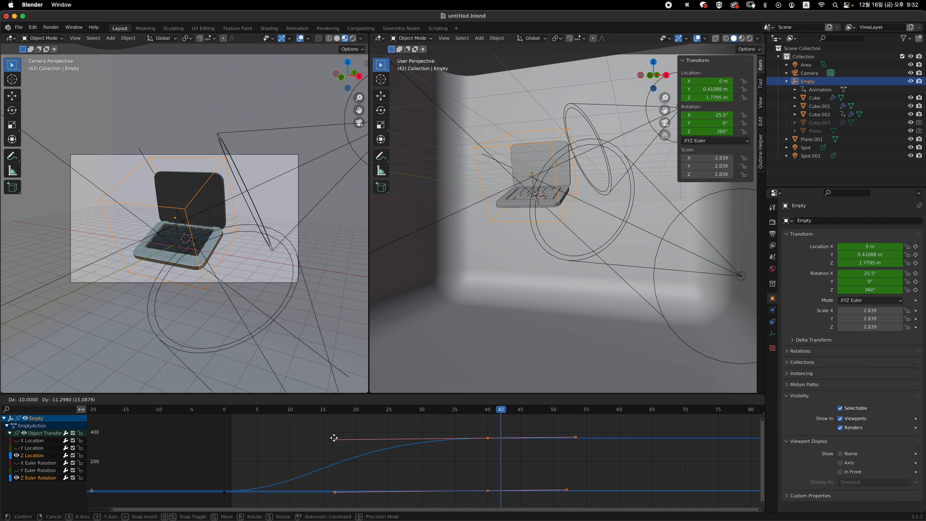
key(x)
drag(334, 438, 360, 447)
Step: Select the frame 0 keyframes of both Z curves and stretch their outgoing handles horizontally to about frame 20
drag(220, 476, 231, 503)
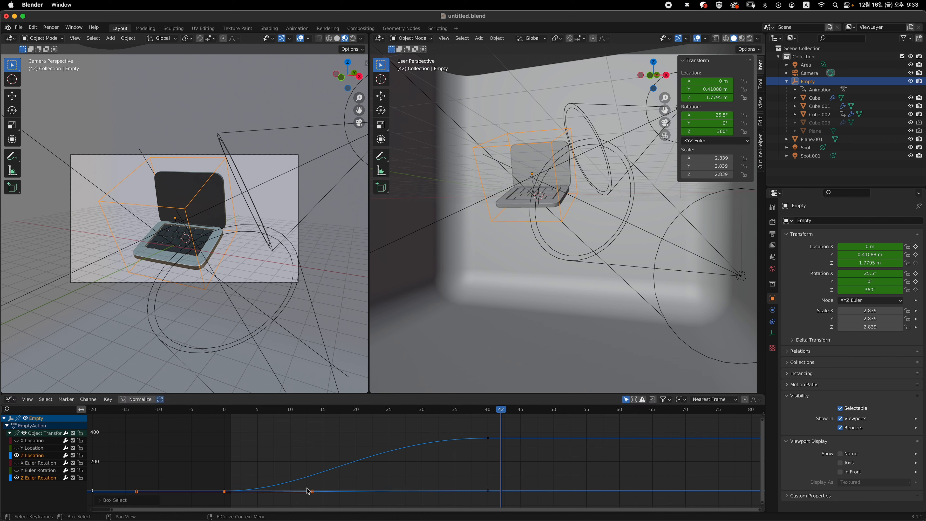
drag(318, 494, 342, 492)
key(x)
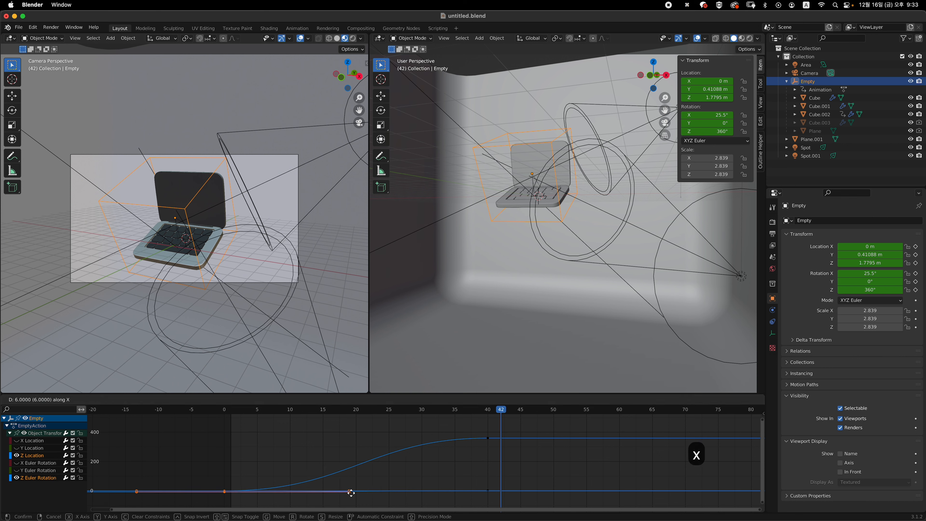
click(357, 493)
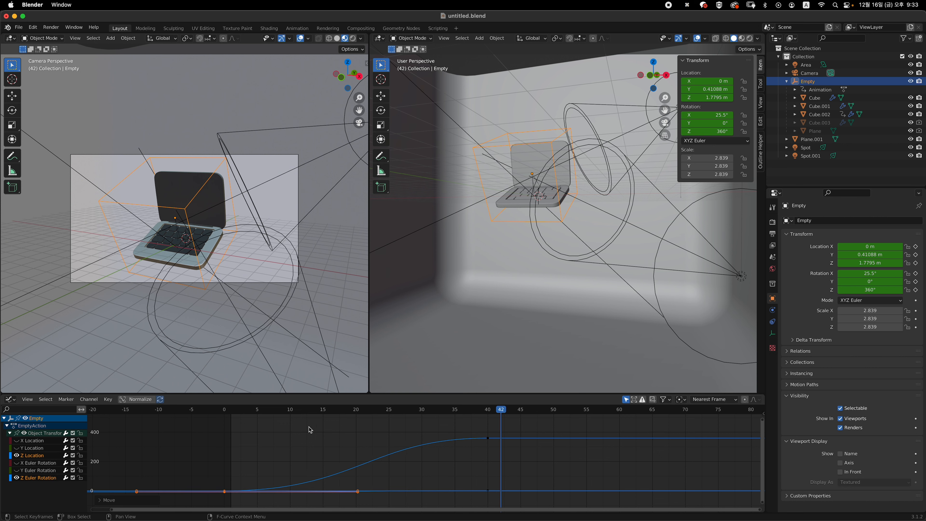
Step: Play the animation twice from frame 0 to check the adjusted easing, and return to frame 0
drag(295, 410, 146, 405)
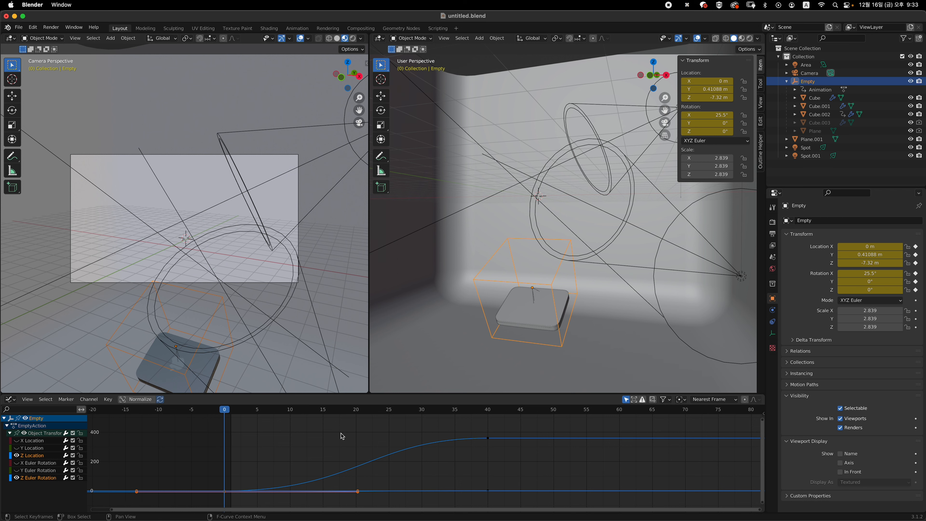
key(space)
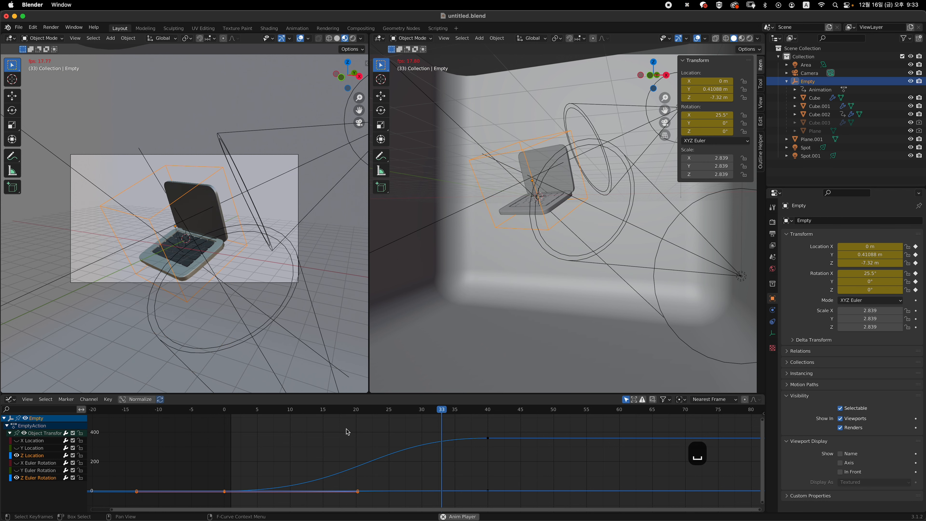
key(space)
drag(230, 410, 155, 409)
key(space)
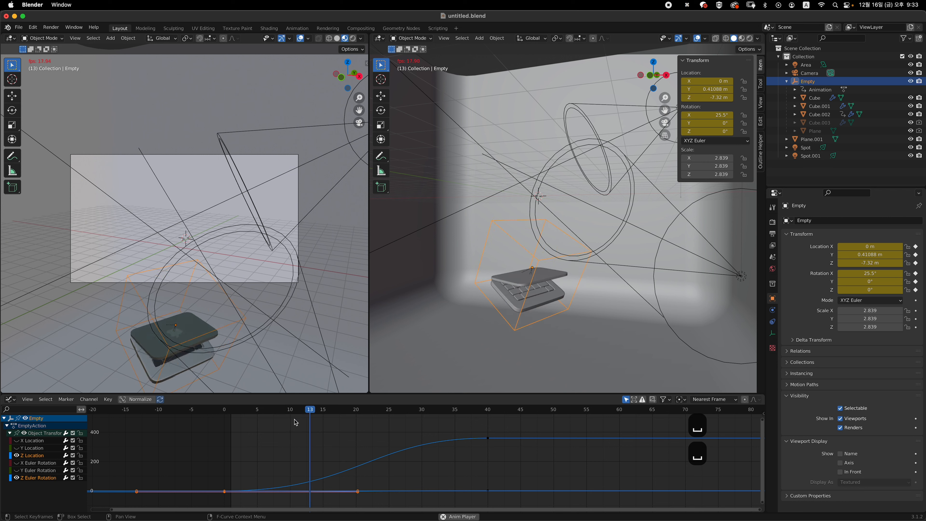
key(space)
click(194, 411)
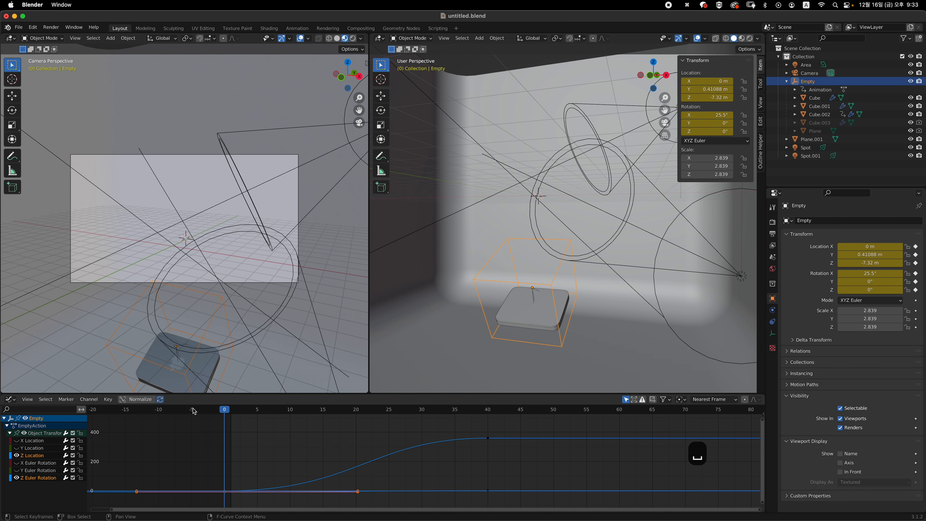
Step: Scrub through the laptop's rise and replay it several times from the start to review its acceleration and spin
drag(226, 411, 464, 433)
key(space)
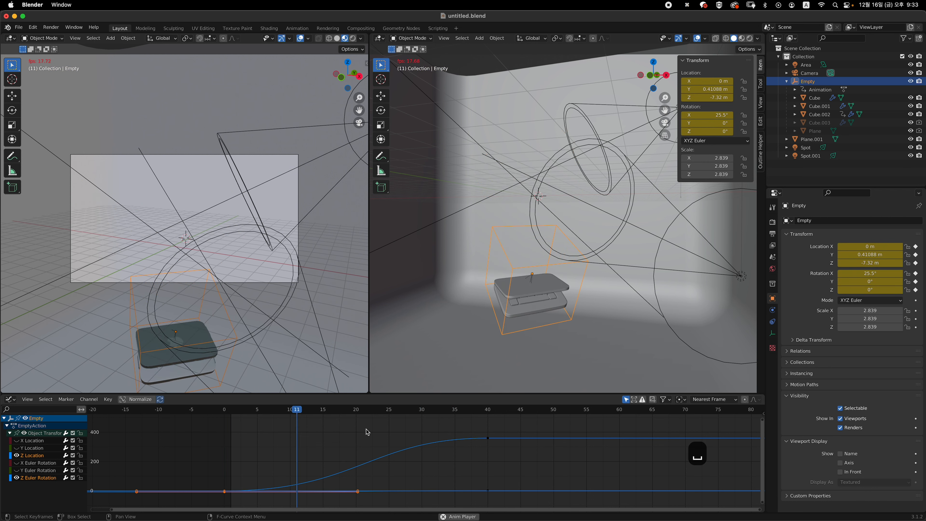
key(space)
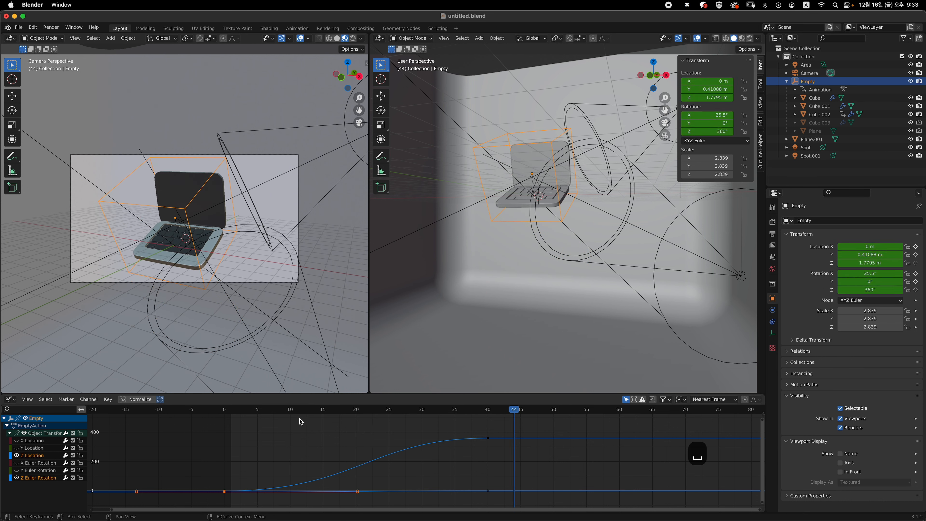
drag(246, 409, 155, 408)
key(space)
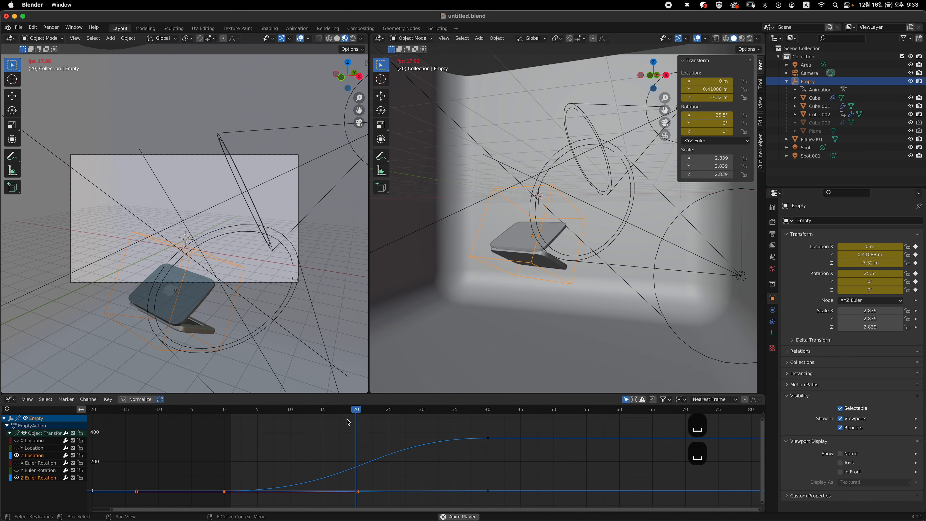
key(space)
drag(261, 415, 225, 414)
key(space)
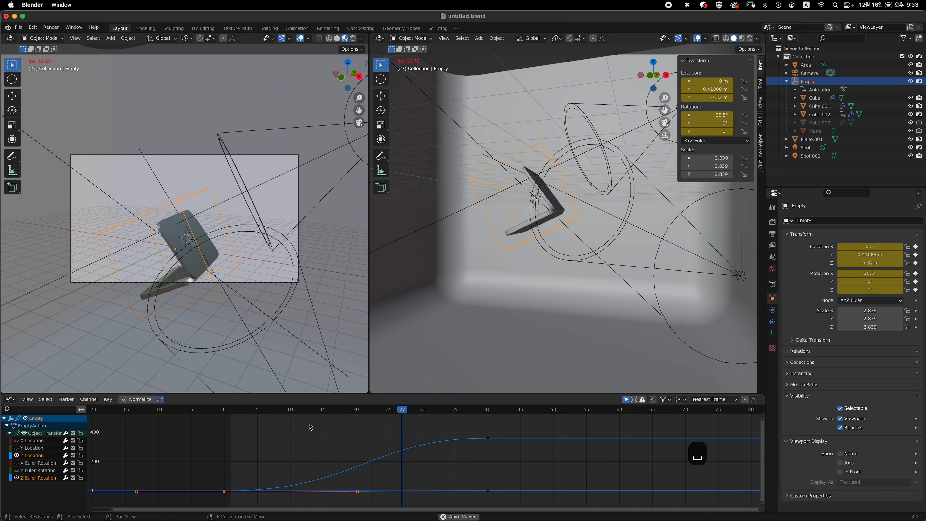
key(space)
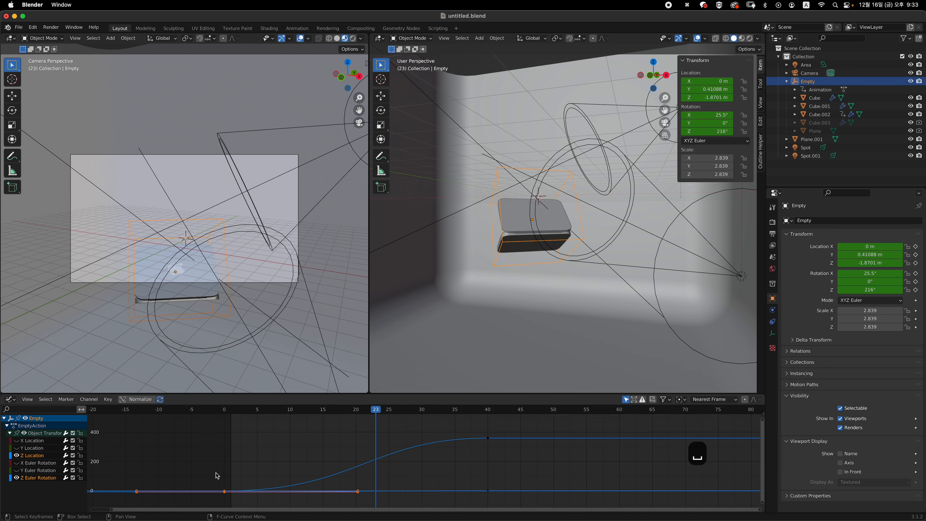
Step: Extend the frame 0 outgoing handles to about frame 23 and shorten the Z Euler Rotation's frame 40 incoming handle to about frame 26
drag(216, 473, 236, 497)
drag(358, 492, 380, 493)
key(x)
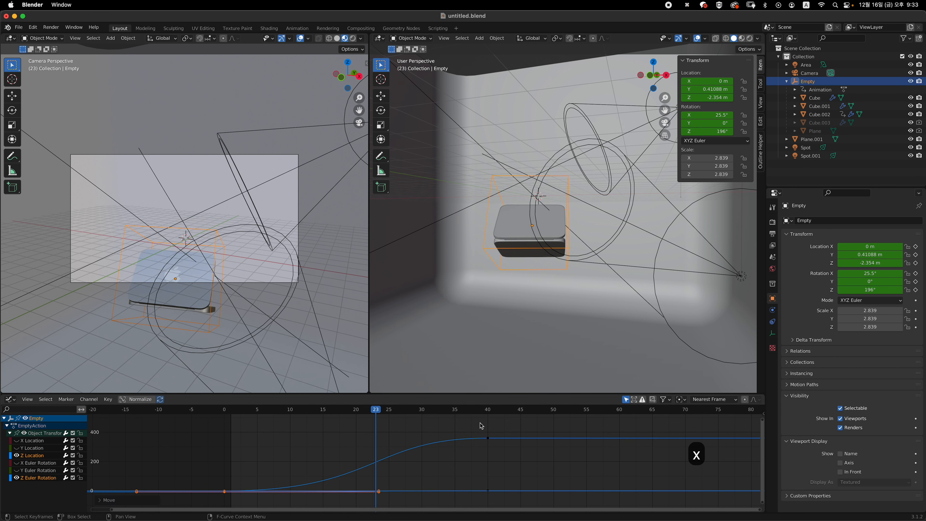
click(376, 438)
drag(372, 438, 393, 438)
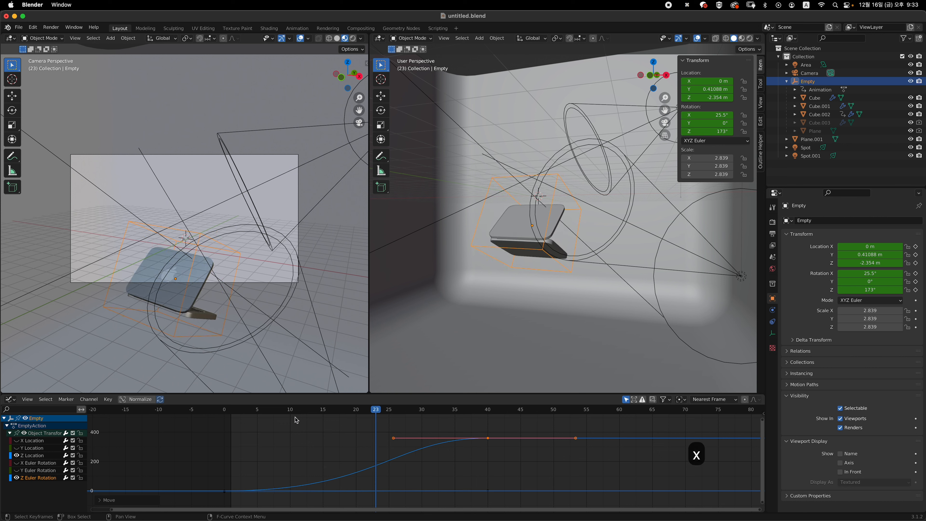
Step: Replay the laptop's rise and spin several times from the start to check the adjusted easing, ending at frame 0
key(space)
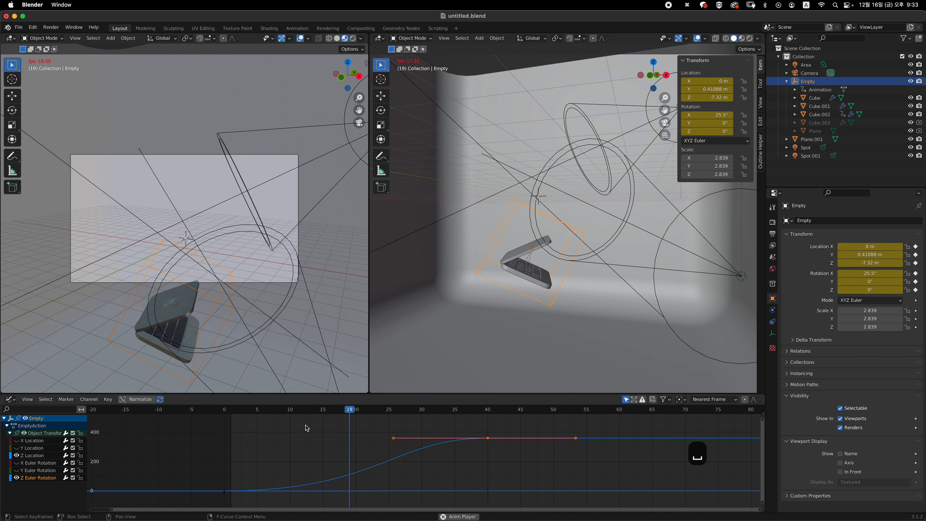
key(Escape)
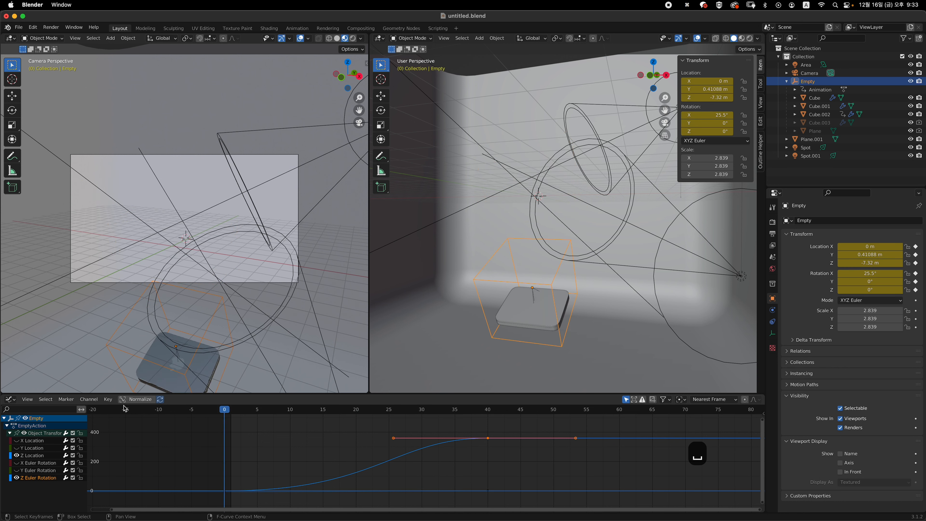
key(space)
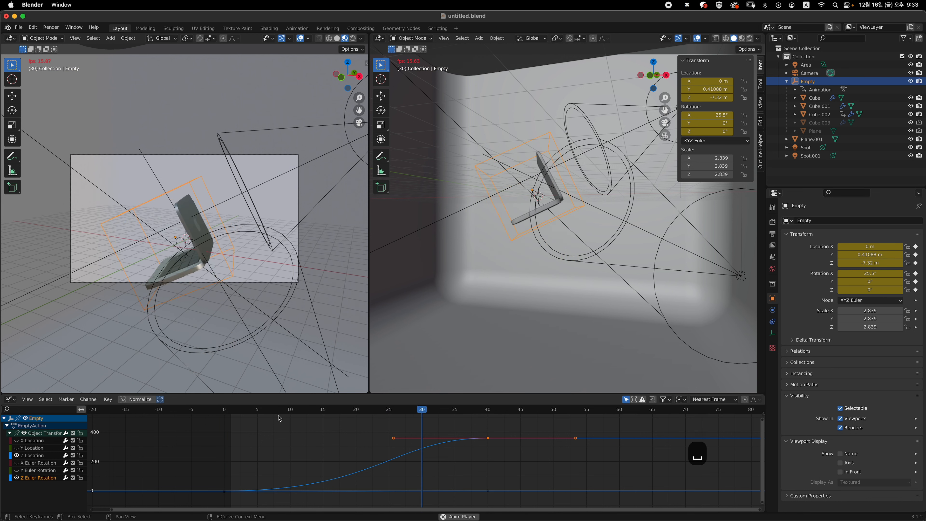
key(space)
click(143, 409)
key(space)
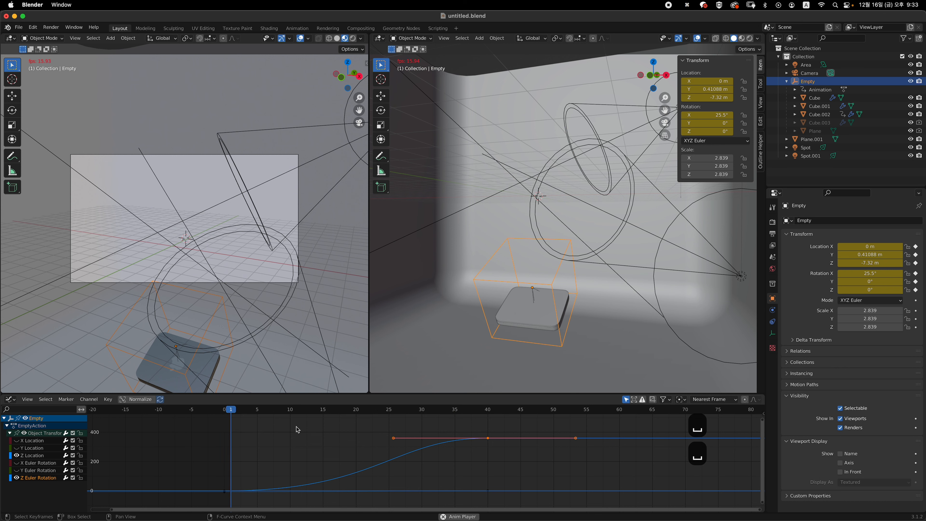
key(Escape)
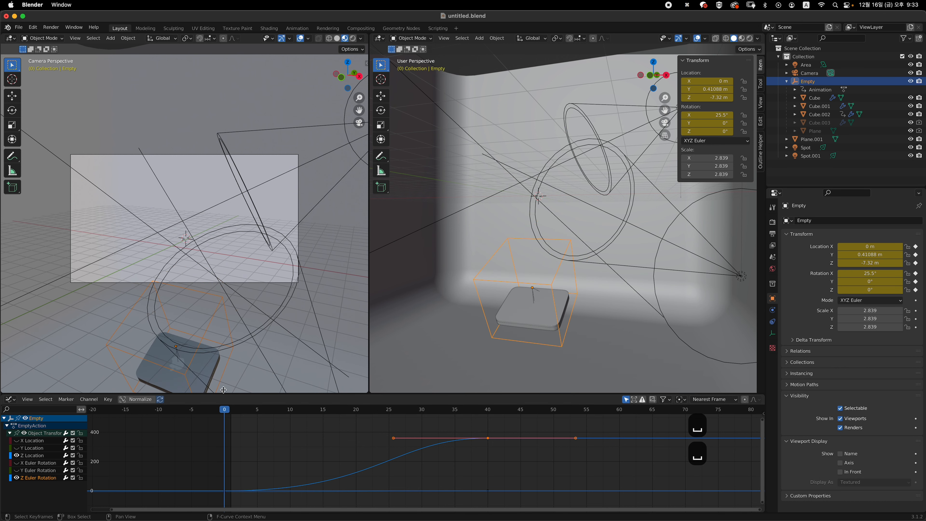
Step: Select the laptop lid Cube.002, expand its object transform channels, and hide the Y and Z Euler Rotation curves
click(206, 372)
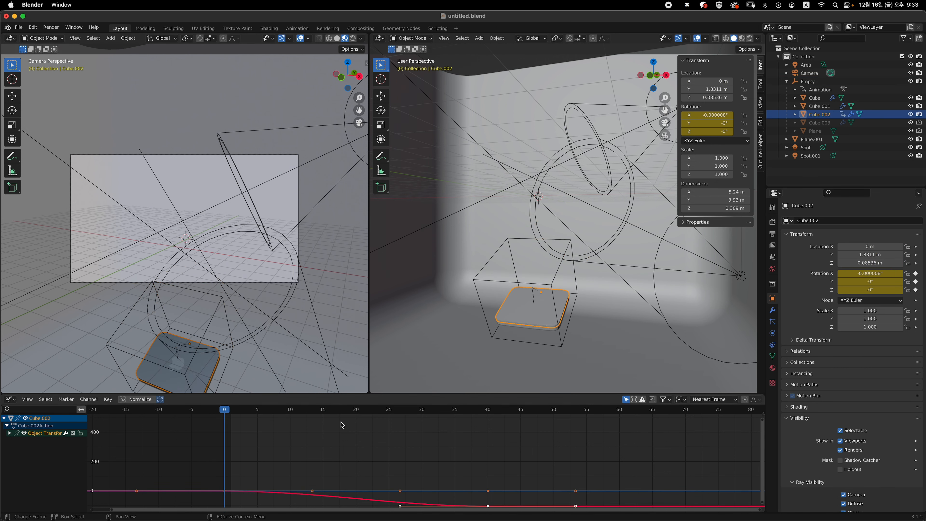
click(10, 433)
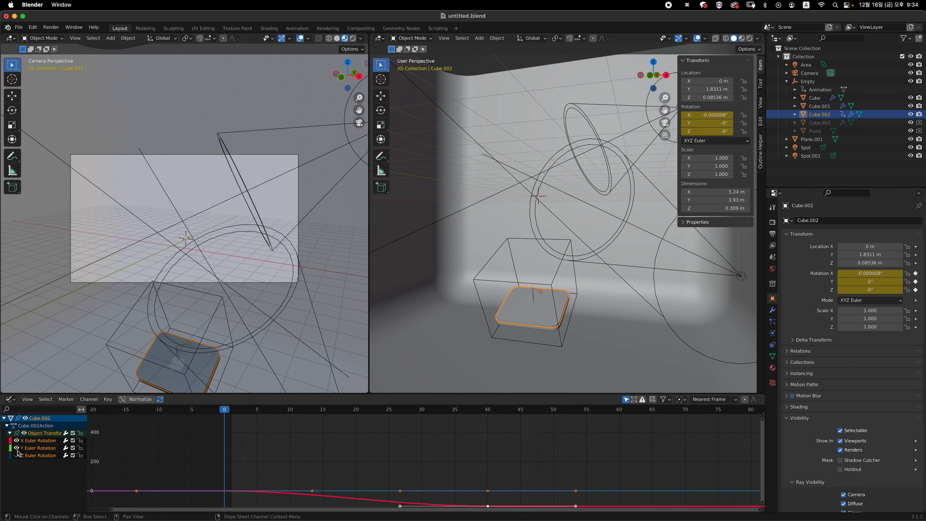
drag(16, 455, 17, 448)
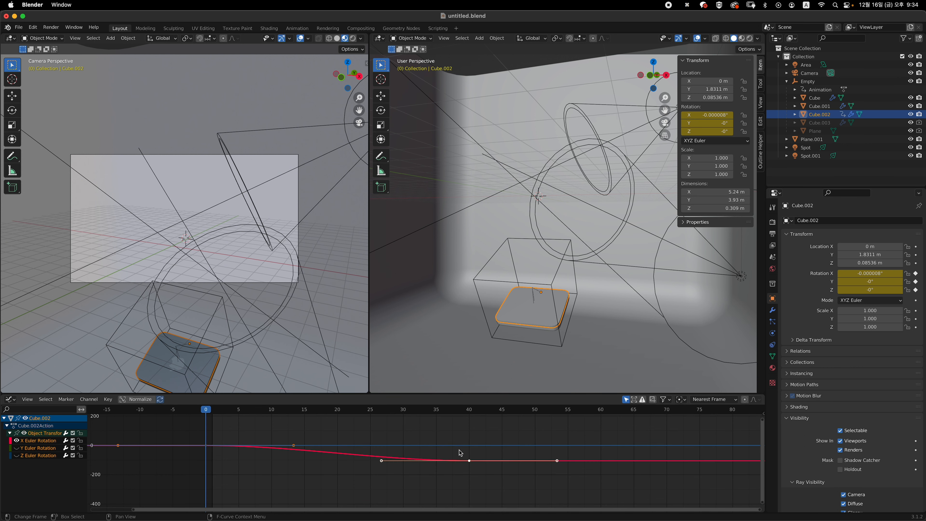
Step: On the lid's X Euler Rotation, shorten the frame 40 incoming handle to about frame 30 and stretch the frame 0 outgoing handle to about frame 24
drag(460, 452, 457, 467)
drag(381, 461, 402, 461)
key(x)
drag(174, 431, 227, 467)
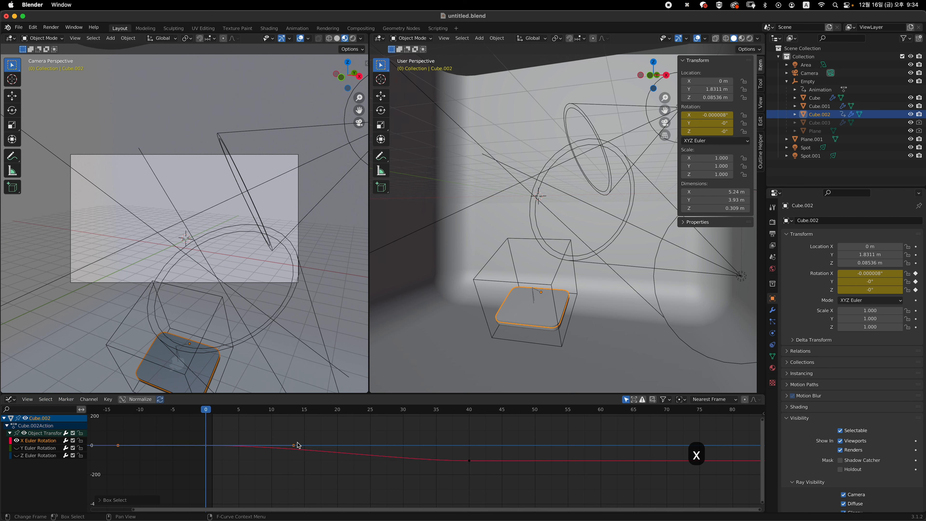
key(x)
drag(294, 445, 356, 443)
Step: Play the lid opening from the start twice to check its easing, and return to frame 0
click(221, 409)
key(space)
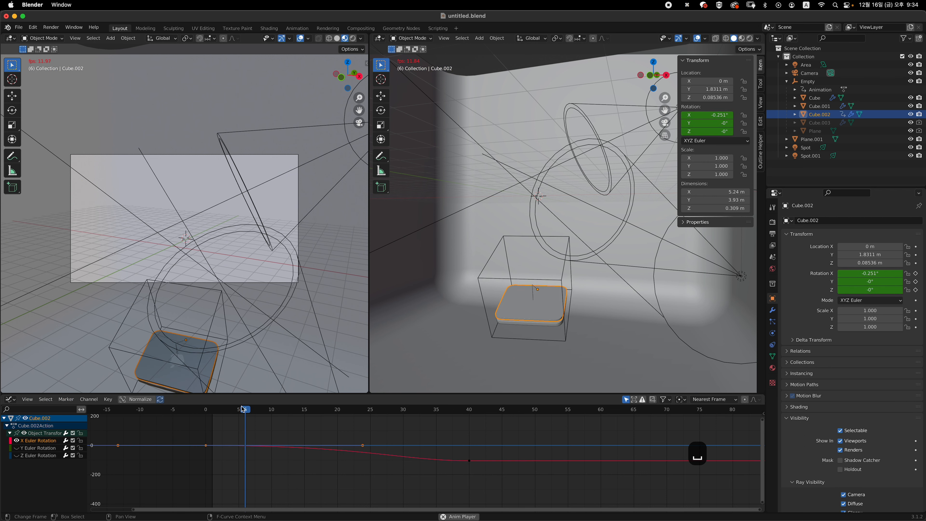
key(Escape)
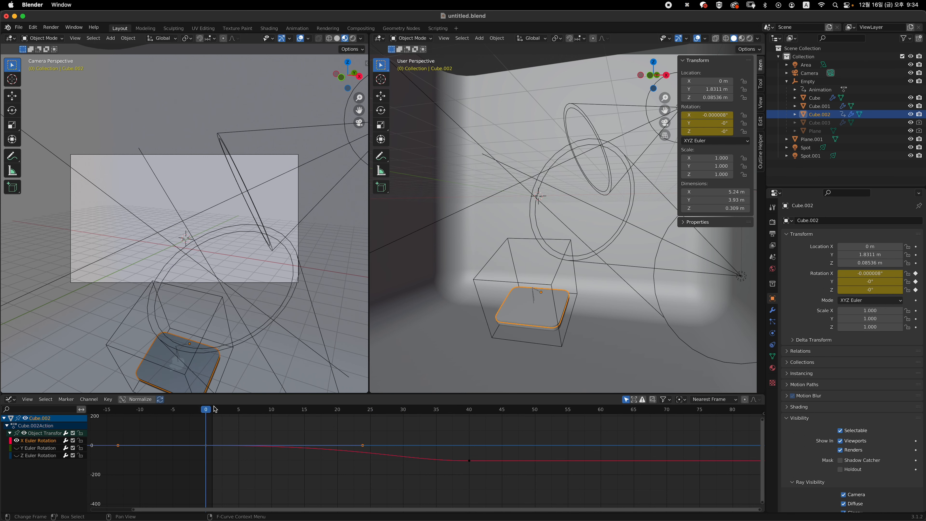
key(space)
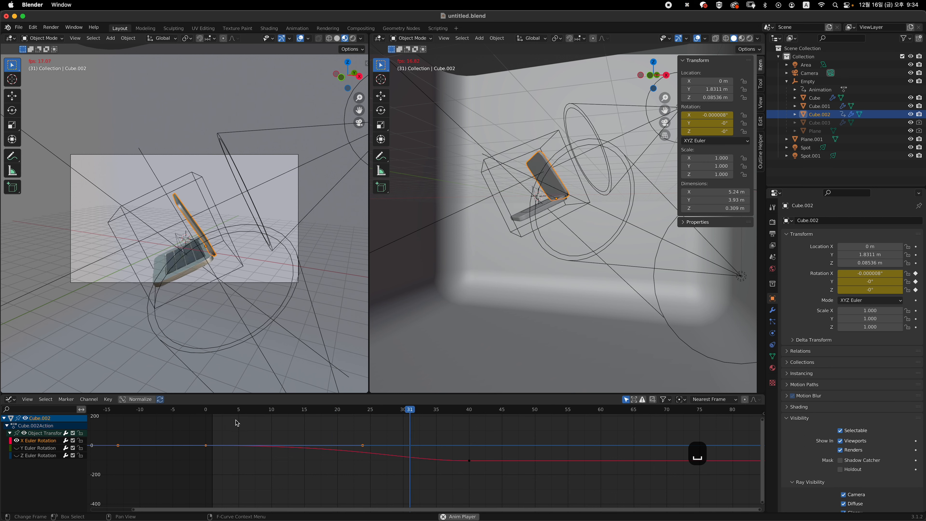
key(space)
click(207, 411)
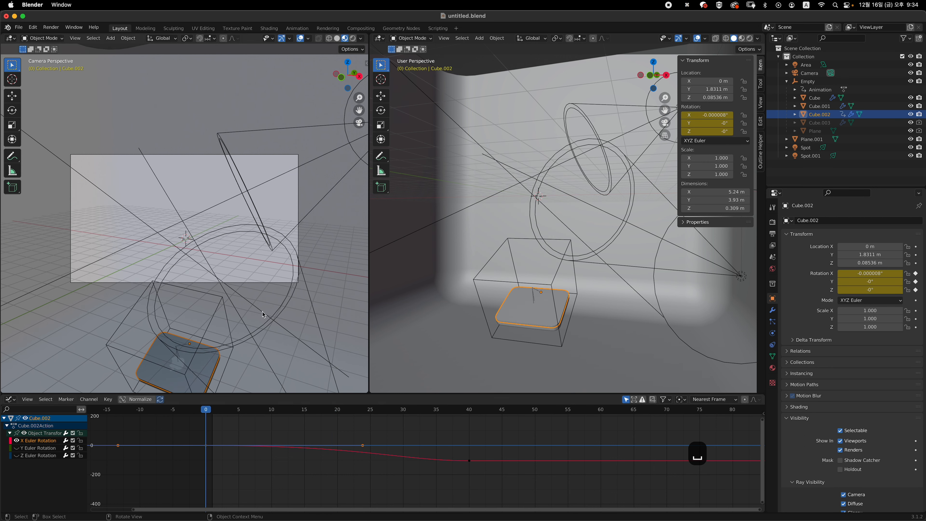
Step: Move the lid's first X Euler Rotation keyframe horizontally to frame 20 and play the animation to check the delayed opening
drag(195, 425, 221, 456)
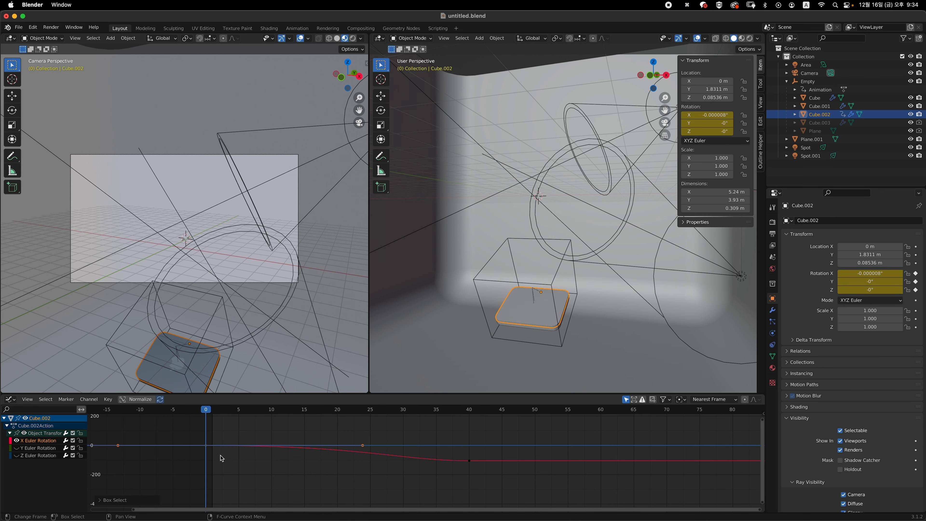
drag(197, 426, 218, 467)
drag(207, 448, 338, 458)
key(x)
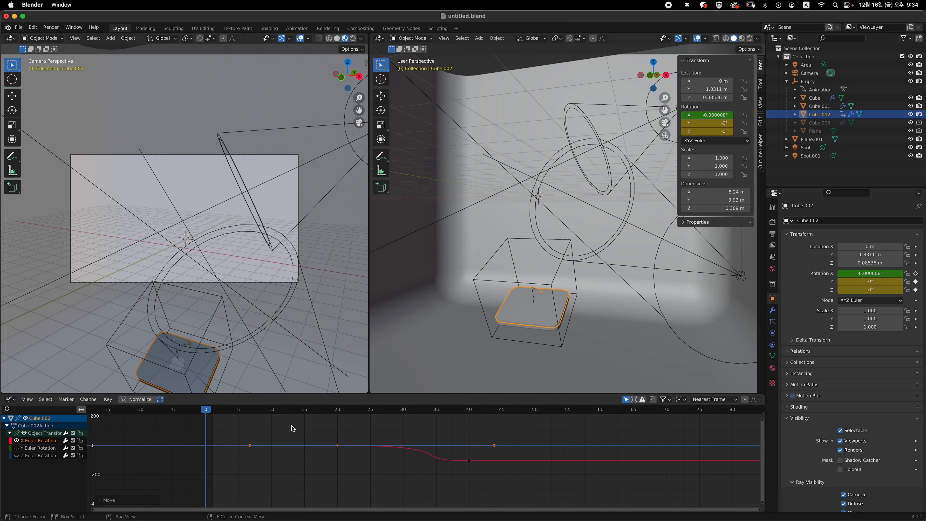
key(space)
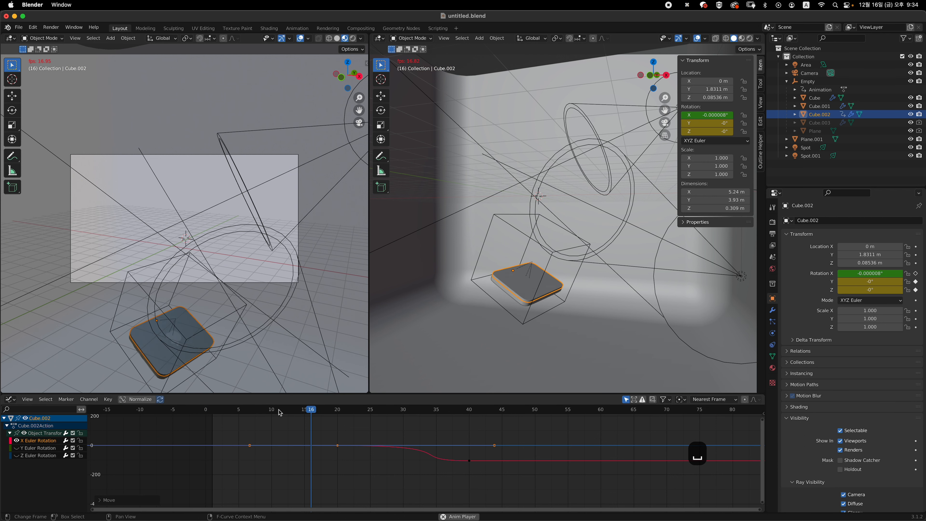
key(space)
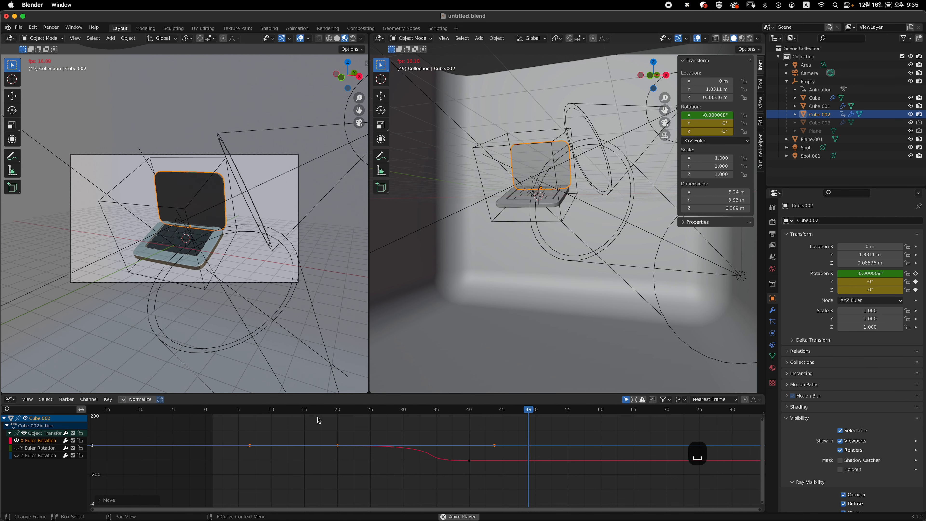
Step: Shorten the frame 20 keyframe's outgoing handle to about frame 29 and the frame 40 keyframe's incoming handle to about frame 33
drag(373, 452, 369, 468)
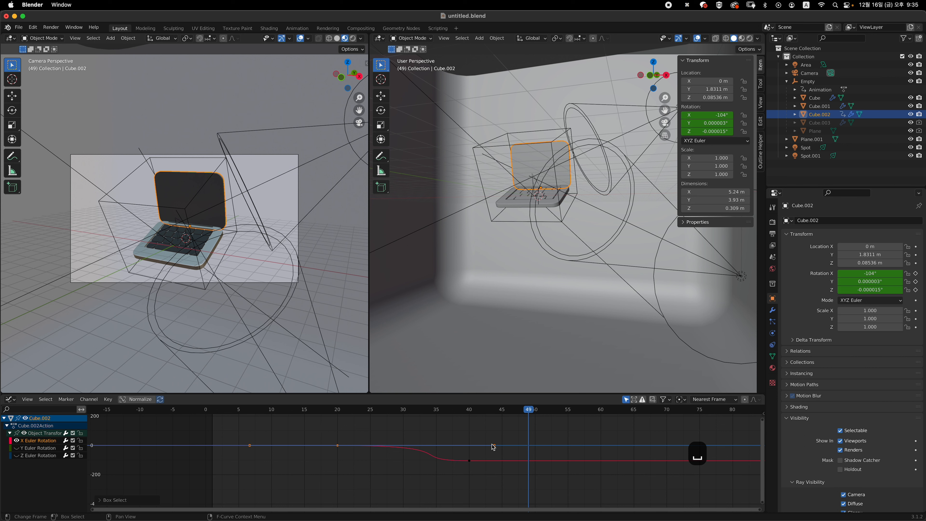
key(g)
key(x)
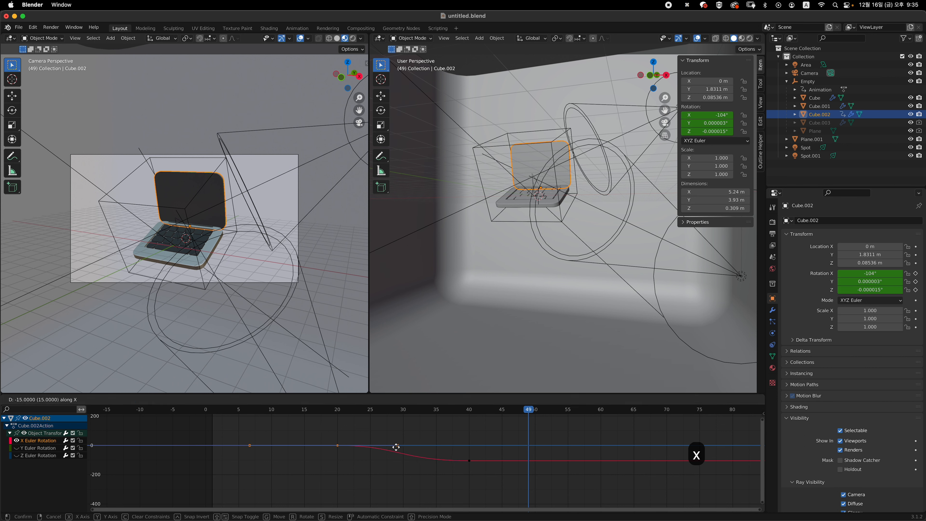
key(x)
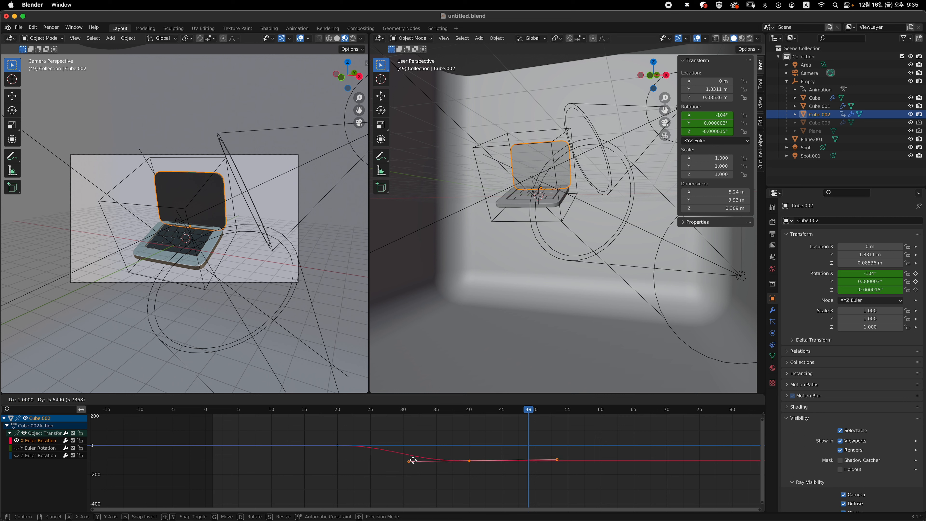
key(x)
drag(413, 461, 426, 461)
Step: Scrub back to frame 0 and replay the animation to review the timing of the lid opening
click(316, 409)
key(space)
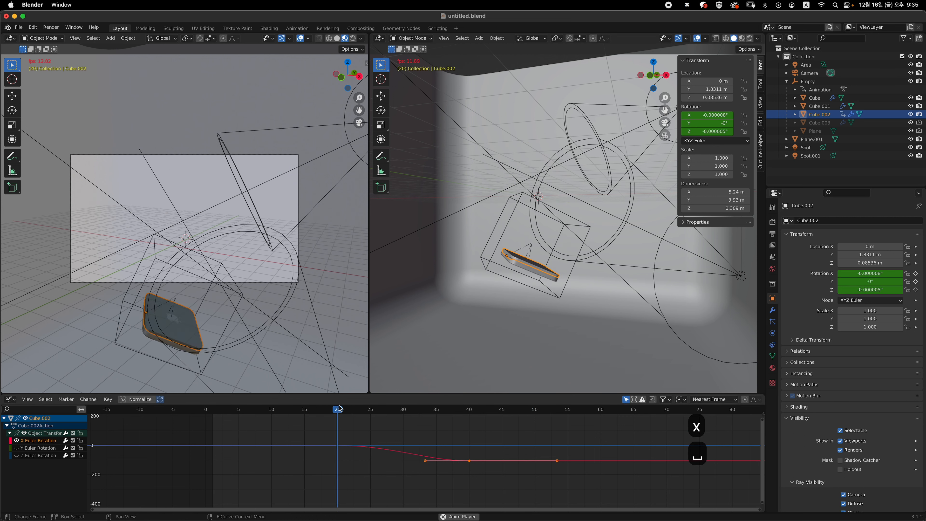
key(space)
click(122, 409)
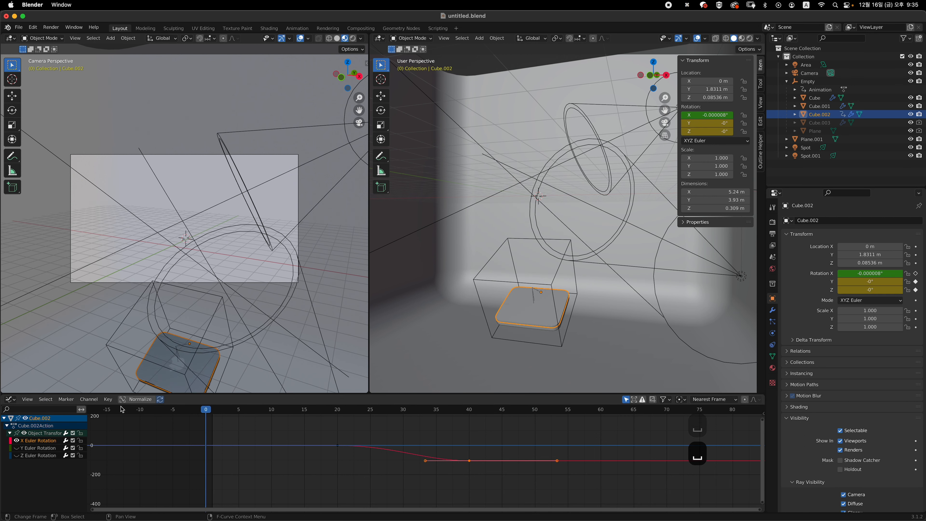
key(space)
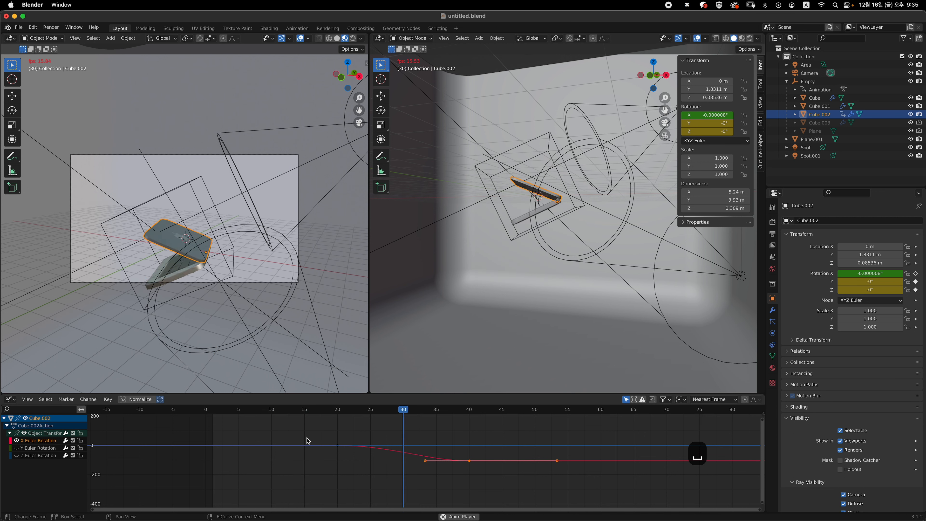
key(space)
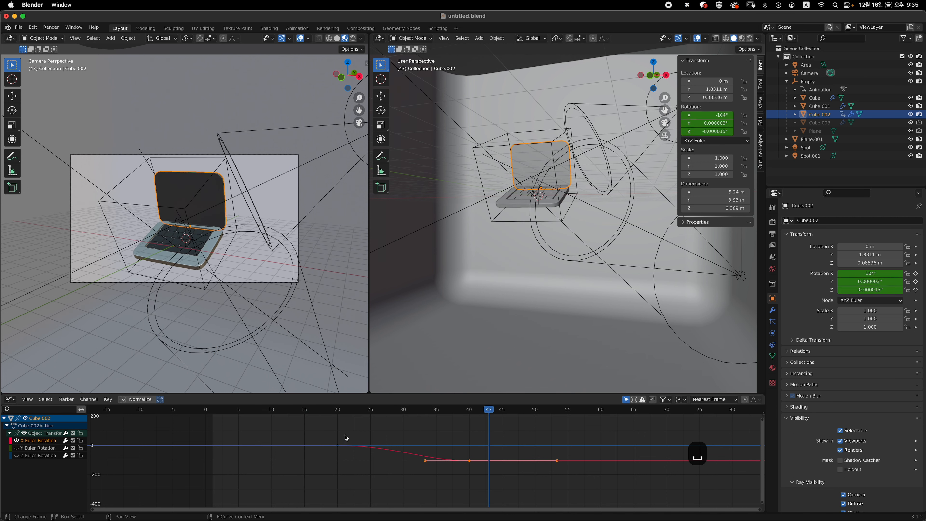
Step: Move the lid's X Euler Rotation keyframe from frame 20 horizontally to frame 15 and play the animation to check the opening
drag(322, 427, 384, 443)
key(x)
drag(315, 425, 306, 446)
key(x)
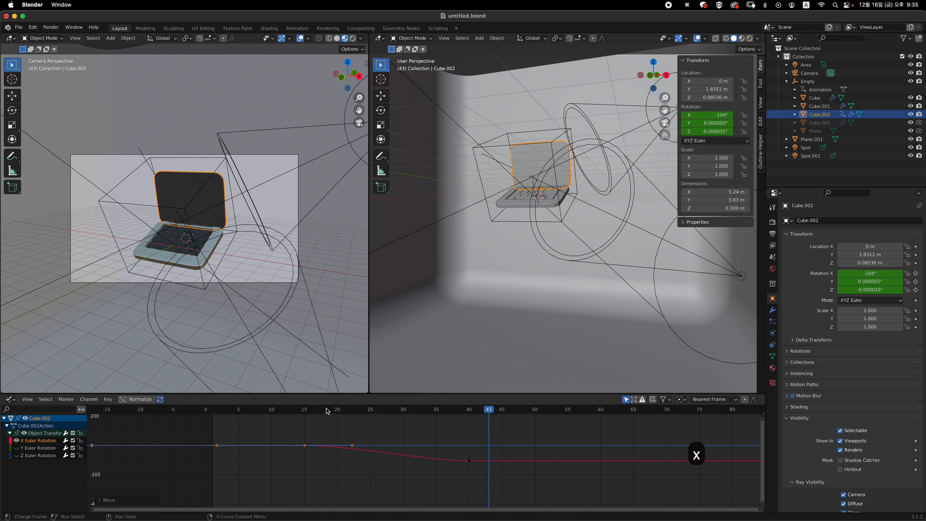
key(space)
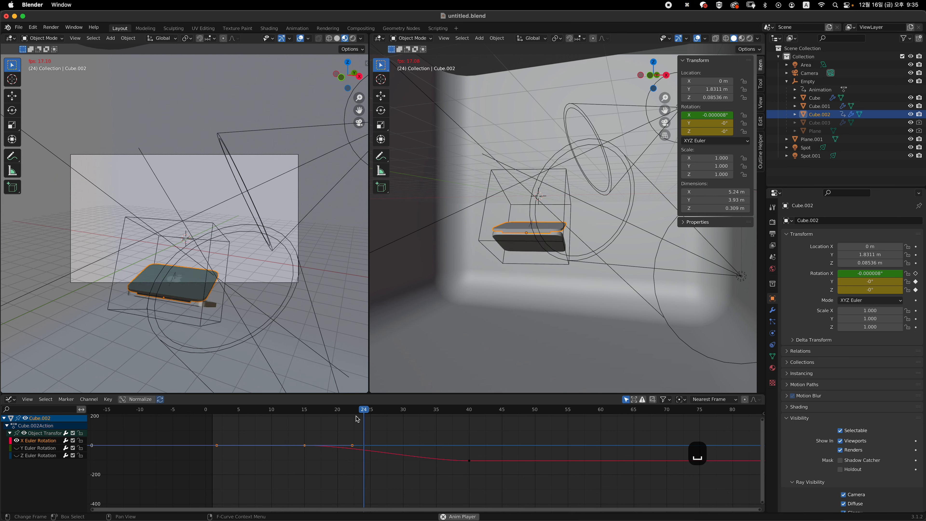
key(space)
Step: Extend the frame 15 keyframe's outgoing handle to about frame 30 and set the frame 40 keyframe's incoming handle to about frame 31
click(364, 451)
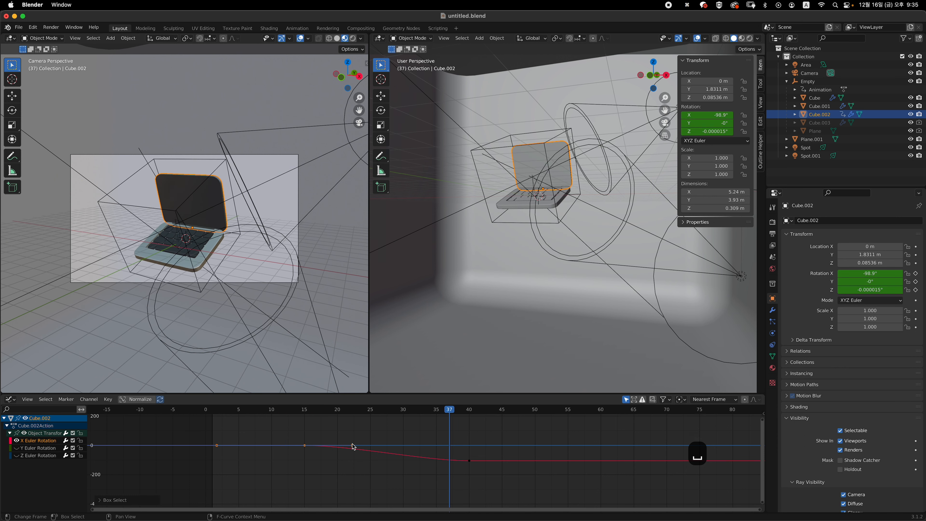
key(x)
drag(352, 445, 403, 444)
drag(463, 467, 412, 460)
key(x)
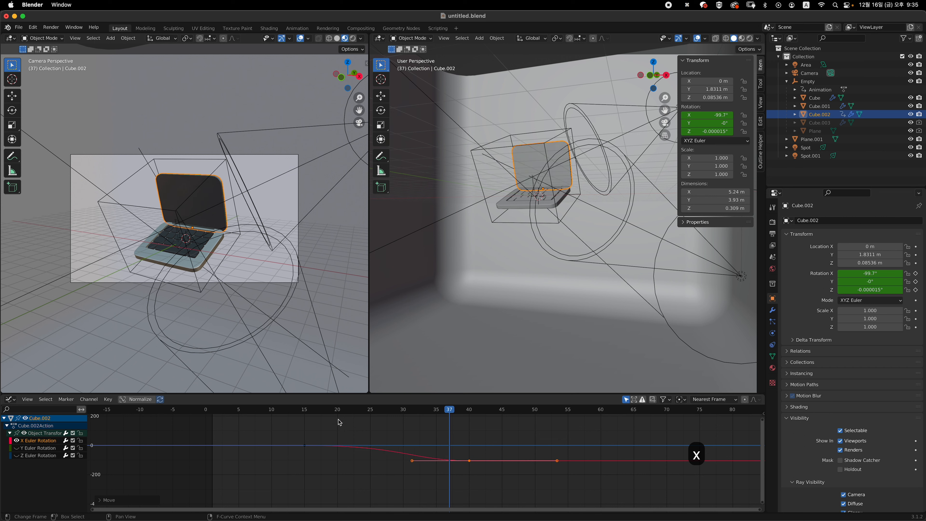
Step: Return to frame 0 and play the complete laptop animation past frame 40 to review the result
drag(320, 409, 218, 410)
key(space)
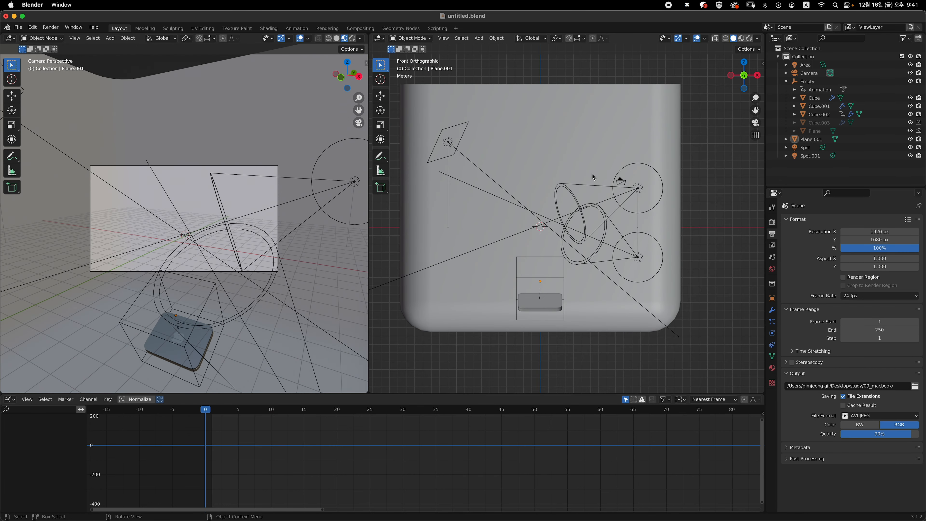
key(space)
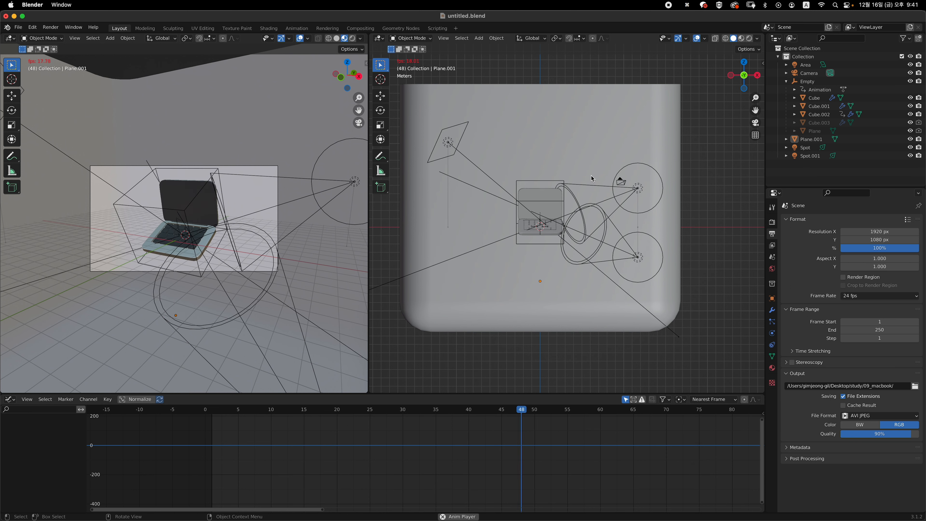
key(space)
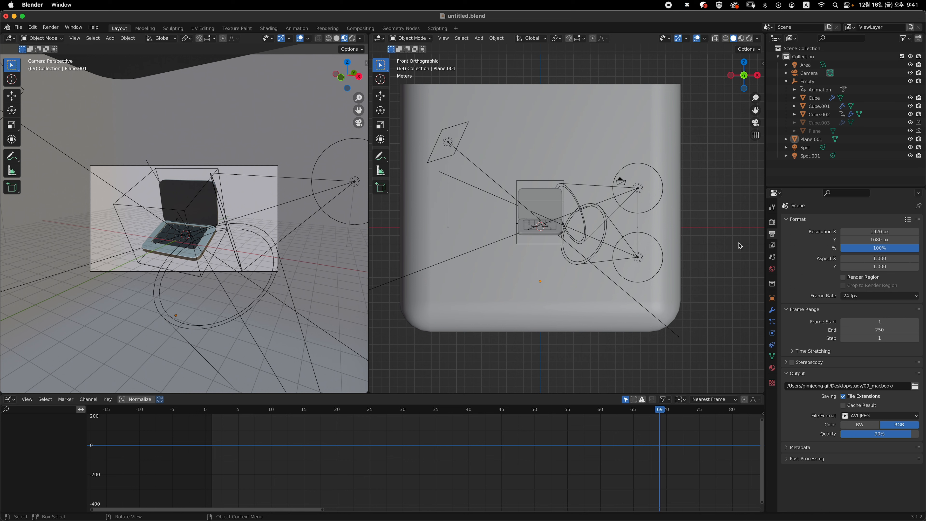
Step: Examine the Cycles render sampling settings, and open the output frame range's End value for editing
click(772, 223)
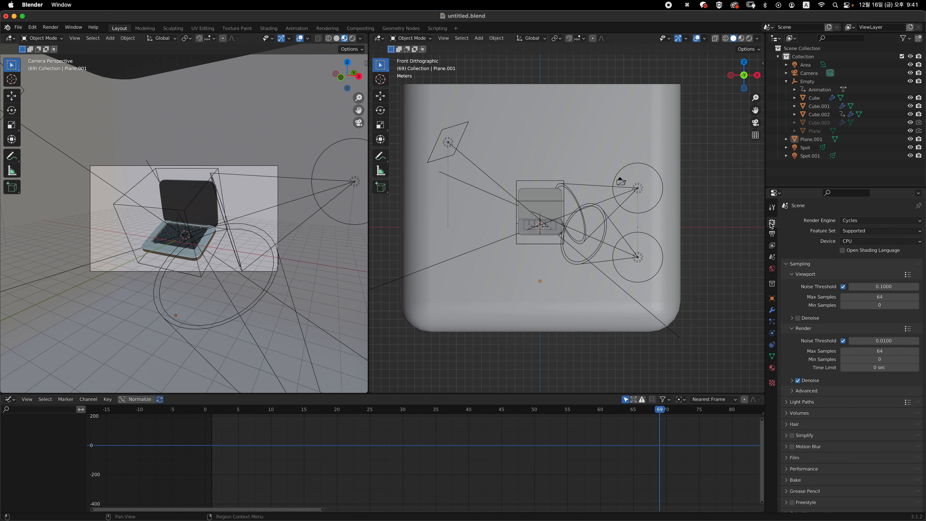
click(880, 298)
key(Escape)
click(772, 233)
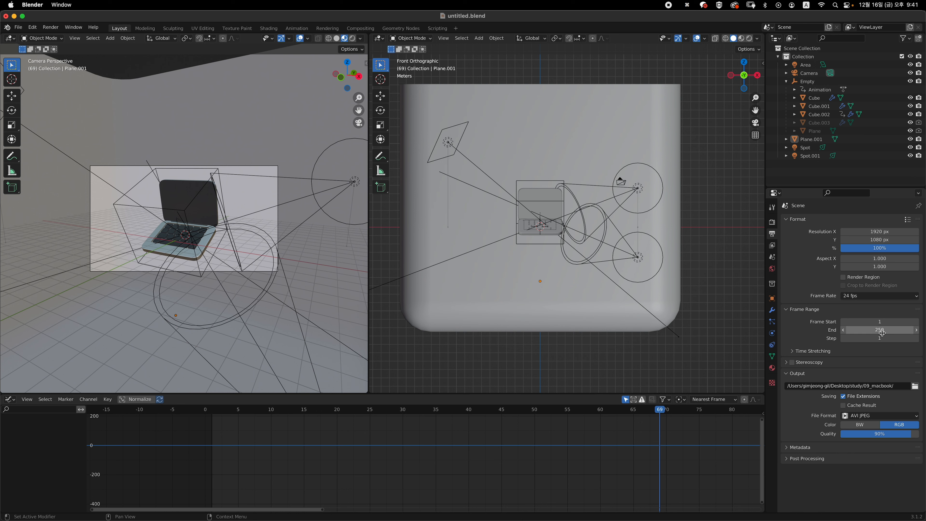
click(889, 330)
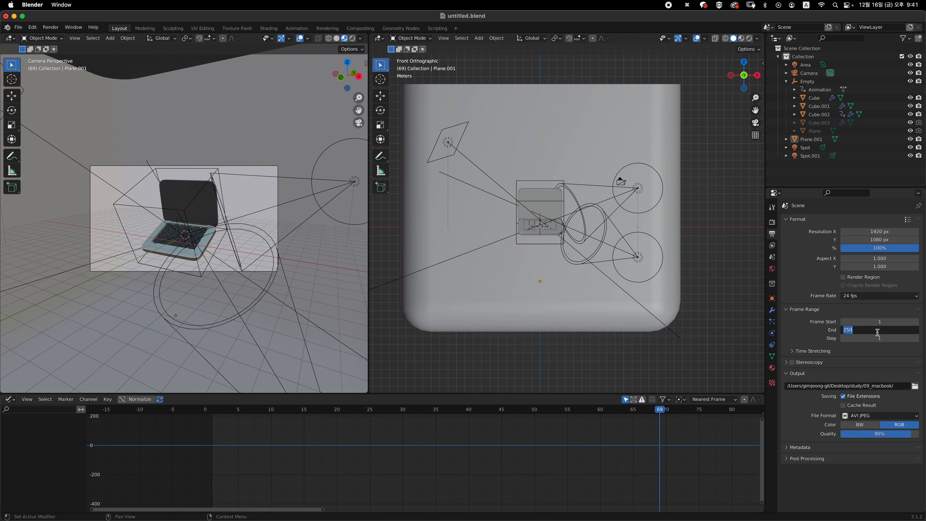
Step: Replay the laptop animation from the start to beyond frame 40 twice to judge where the output should end
click(346, 409)
click(226, 411)
key(space)
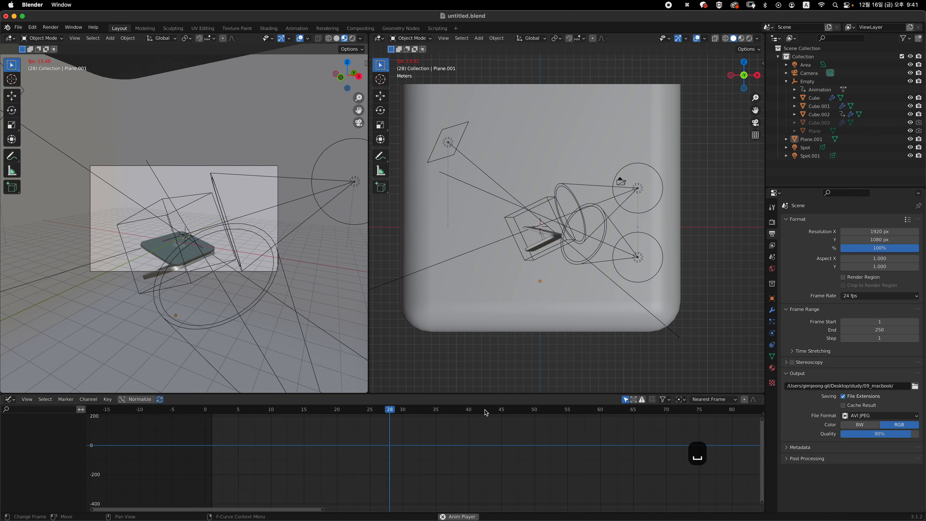
key(space)
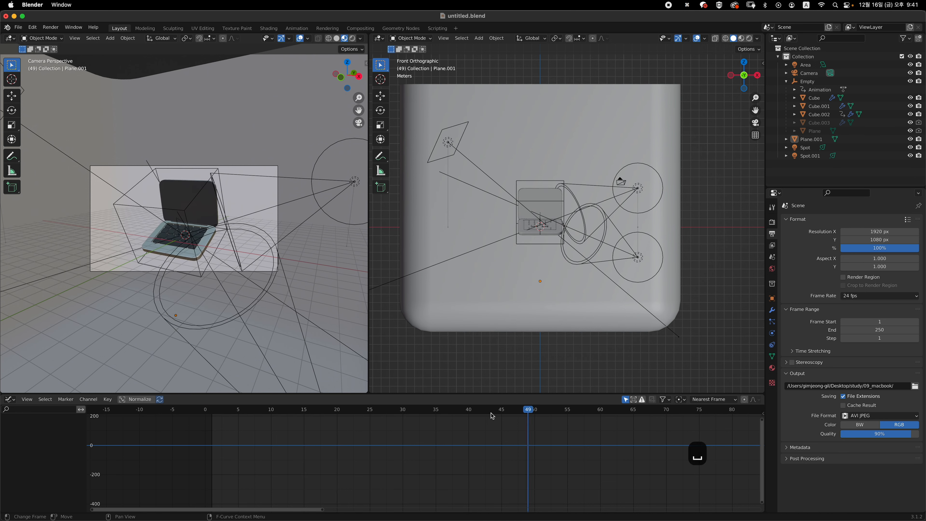
click(469, 411)
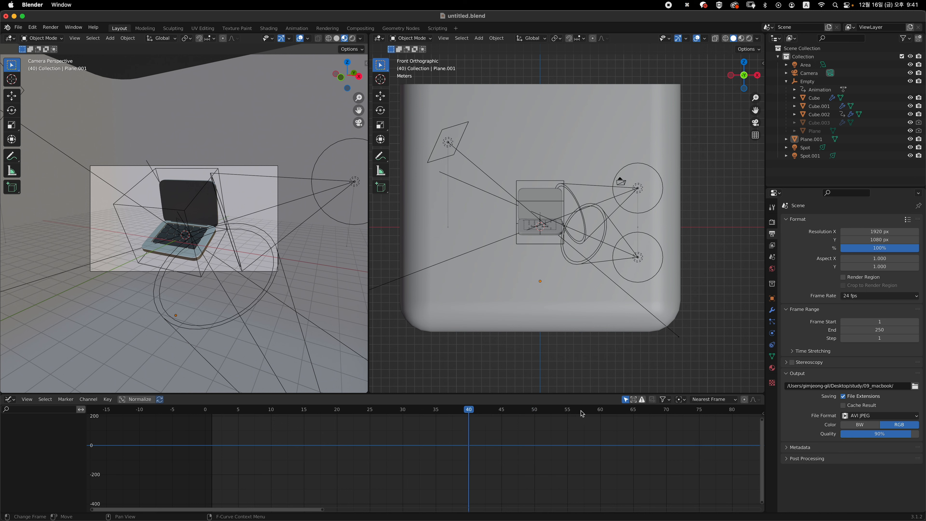
drag(494, 411, 205, 406)
key(space)
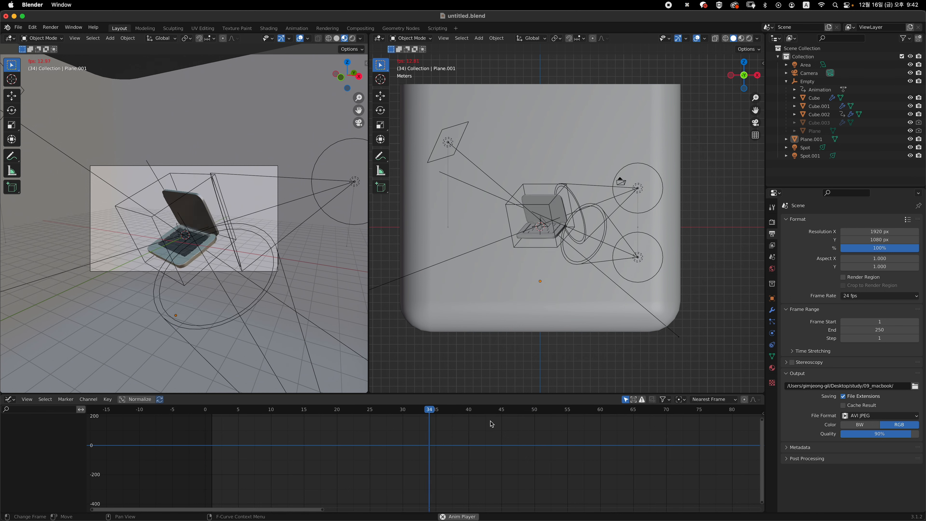
key(space)
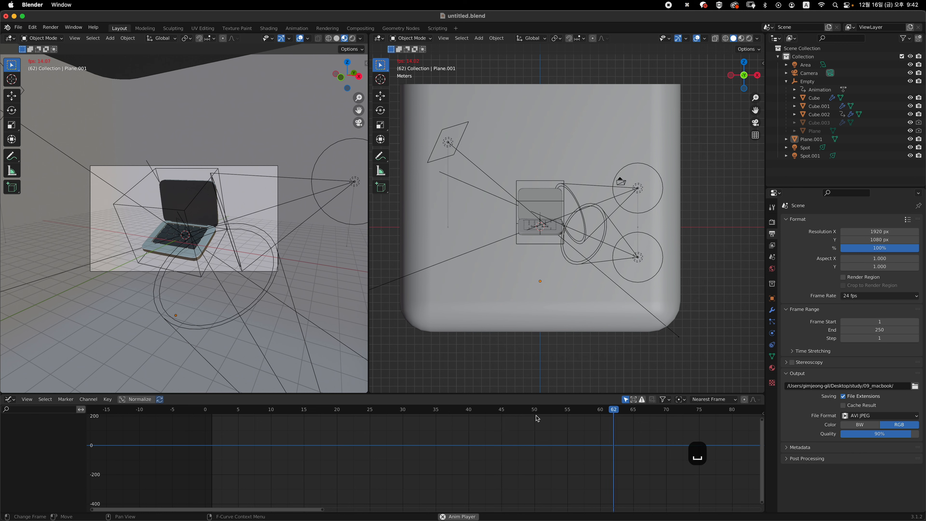
Step: Set the end of the output frame range to frame 60
click(878, 331)
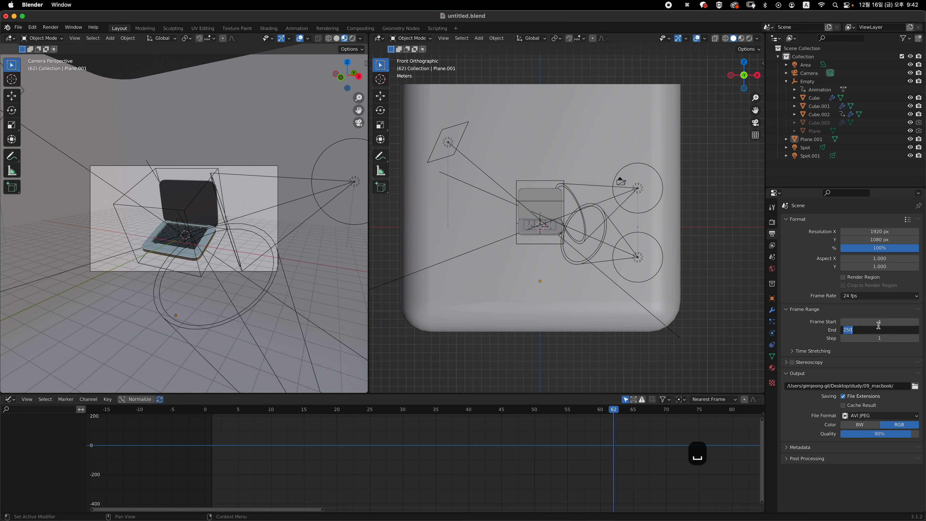
text(60)
key(Return)
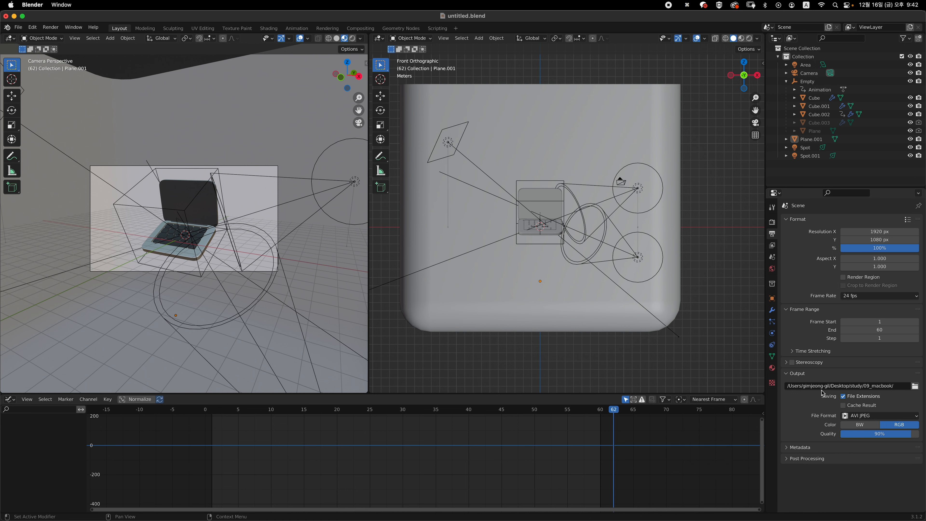
Step: Accept the 09_macbook folder as the render output location and choose AVI JPEG as the file format
click(915, 386)
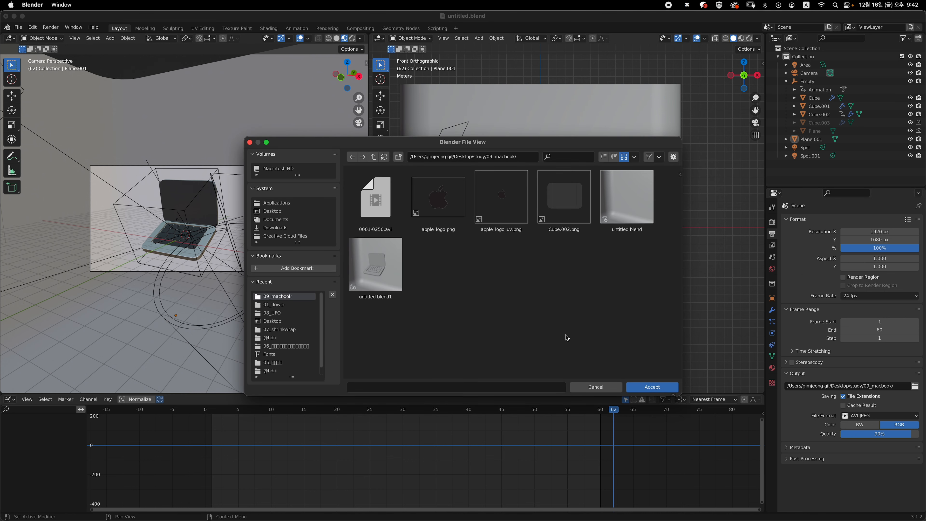
click(652, 387)
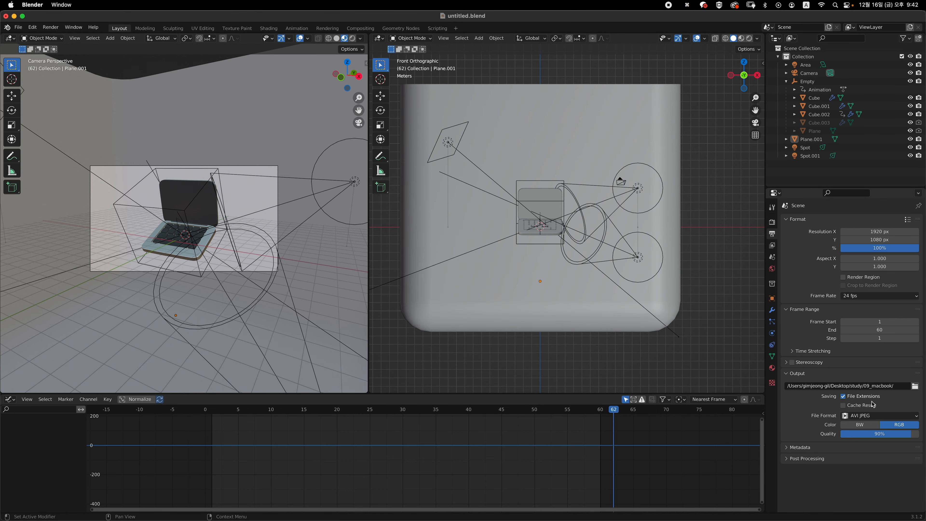
click(869, 418)
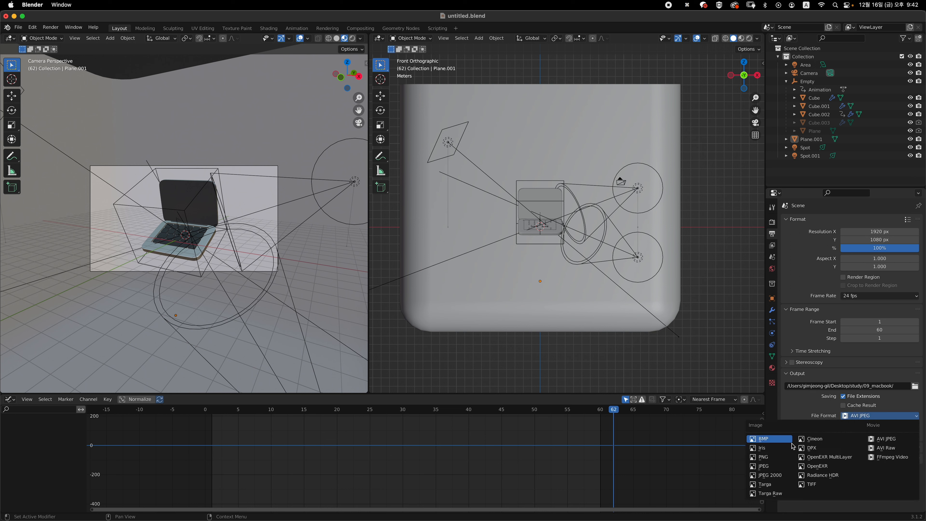
click(891, 440)
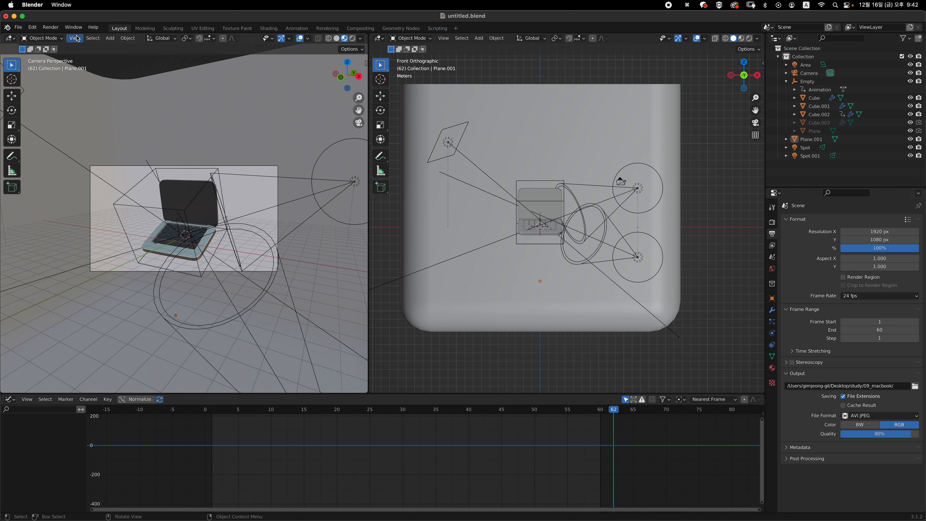
Step: Start rendering the full animation and move the render window away from the screen's corner
click(55, 29)
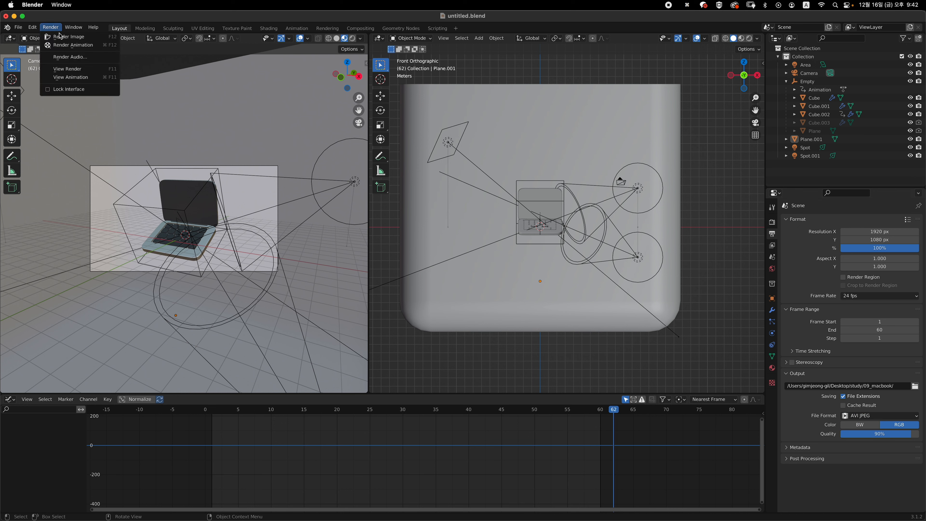
click(75, 45)
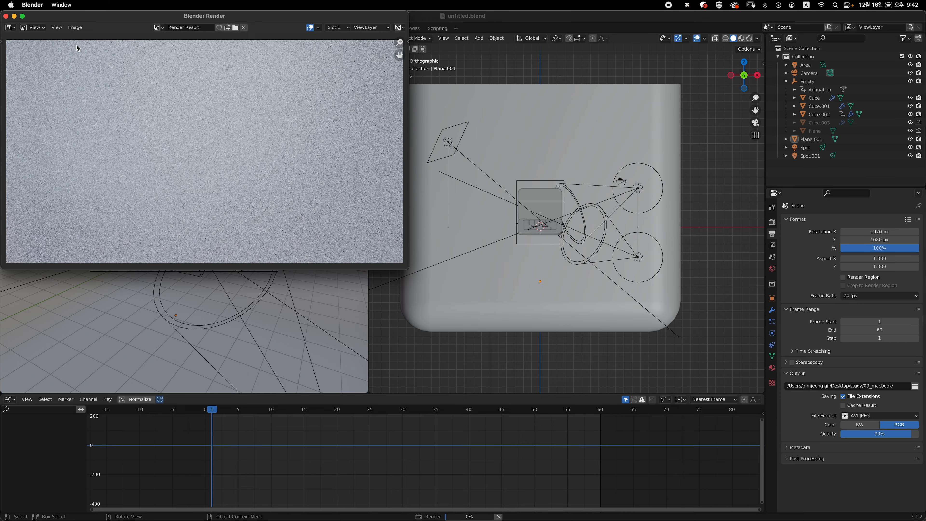
drag(279, 20, 316, 65)
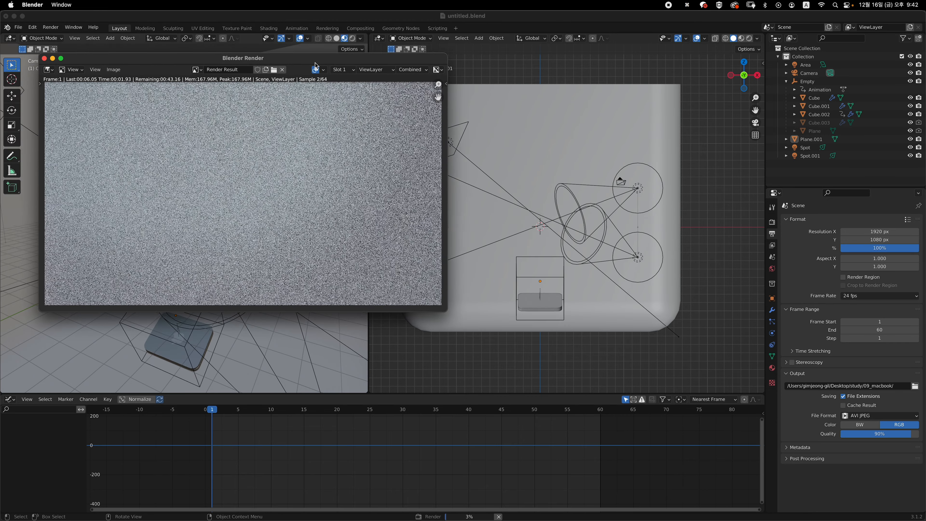